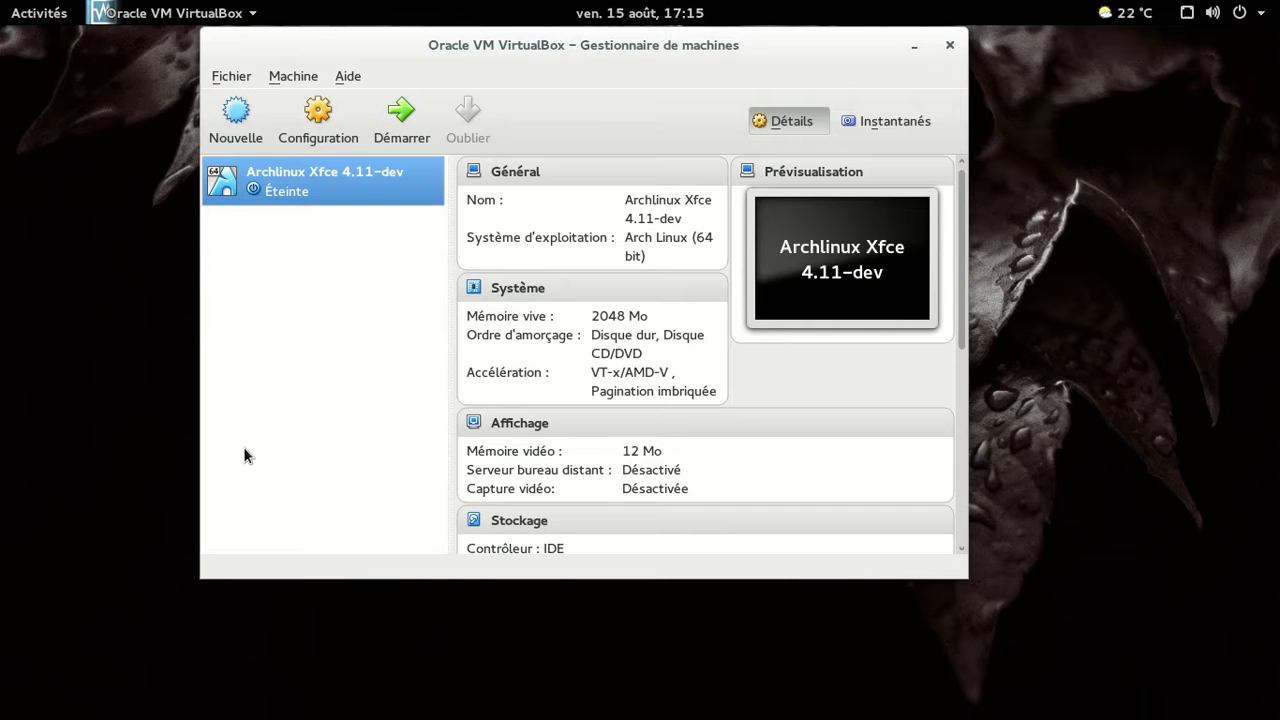
# Start the Archlinux Xfce 4.11-dev virtual machine and display it in full screen at the login prompt.
pyautogui.click(403, 115)
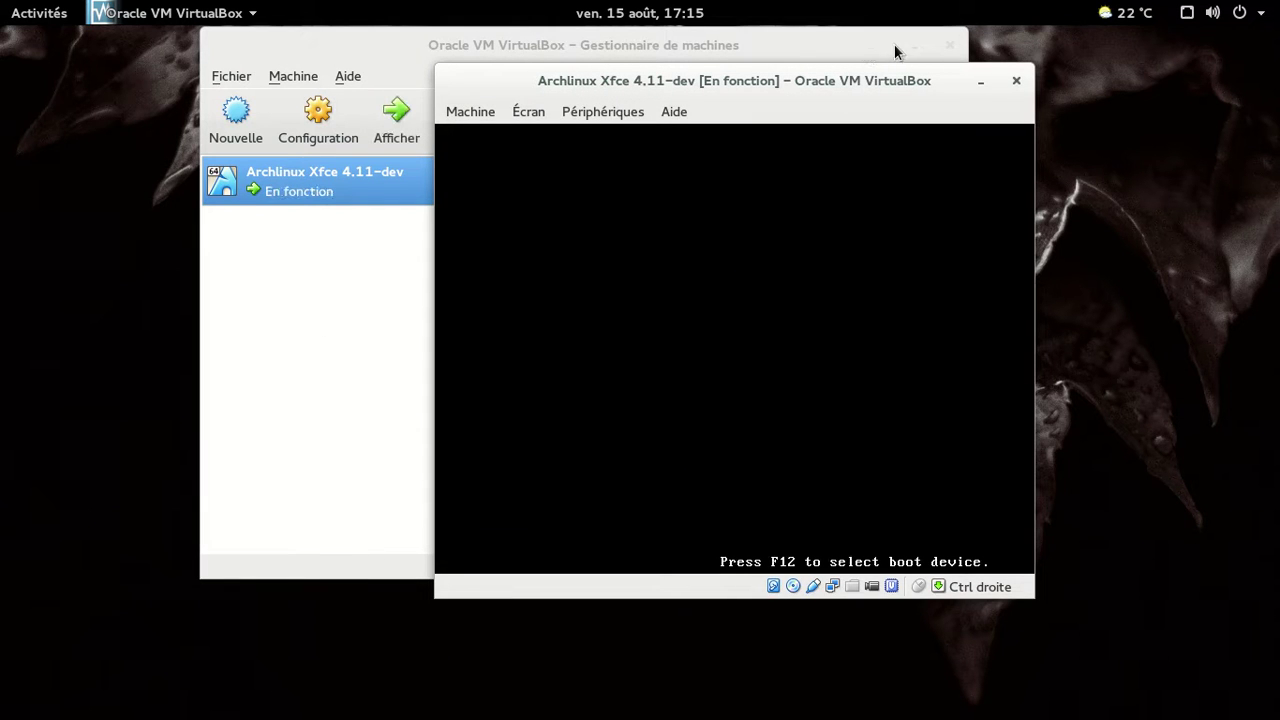
pyautogui.click(913, 46)
pyautogui.moveTo(751, 87); pyautogui.dragTo(530, 95)
pyautogui.press('Return')
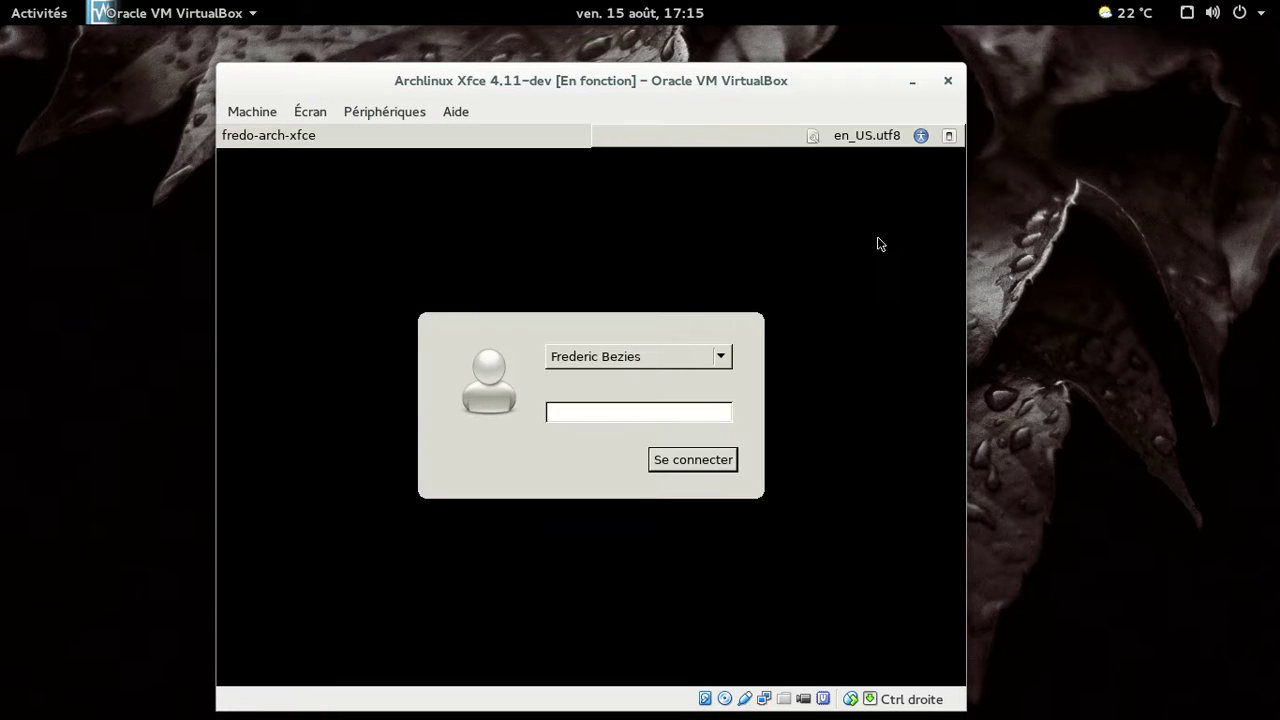
pyautogui.press('Control_R+f')
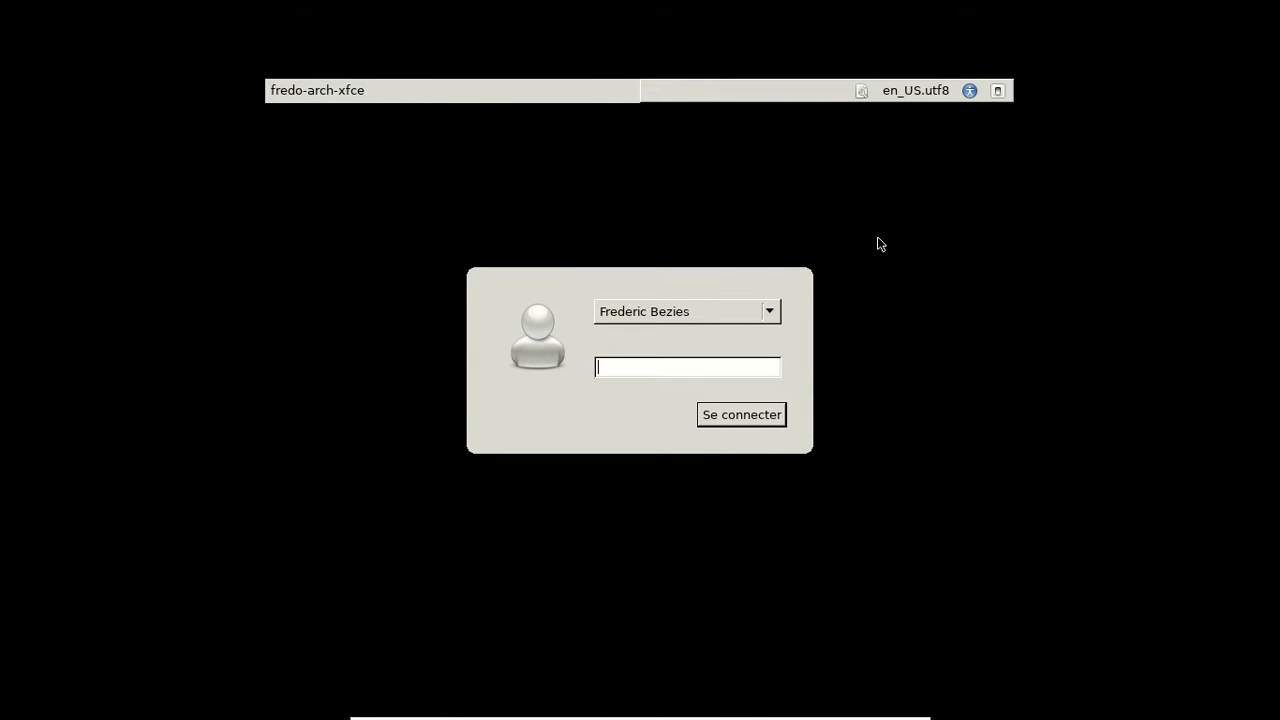
# Set the session language to français - France, log in with the account password and dismiss the network notification.
pyautogui.click(906, 93)
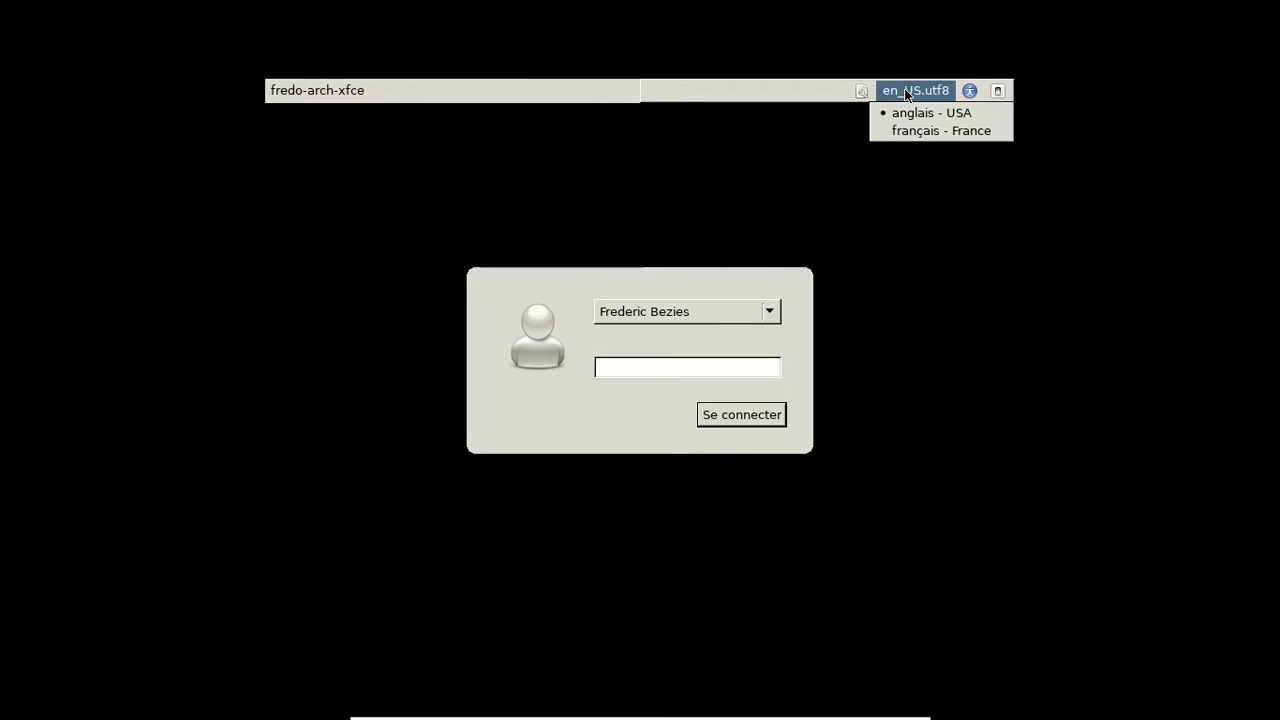
pyautogui.click(894, 129)
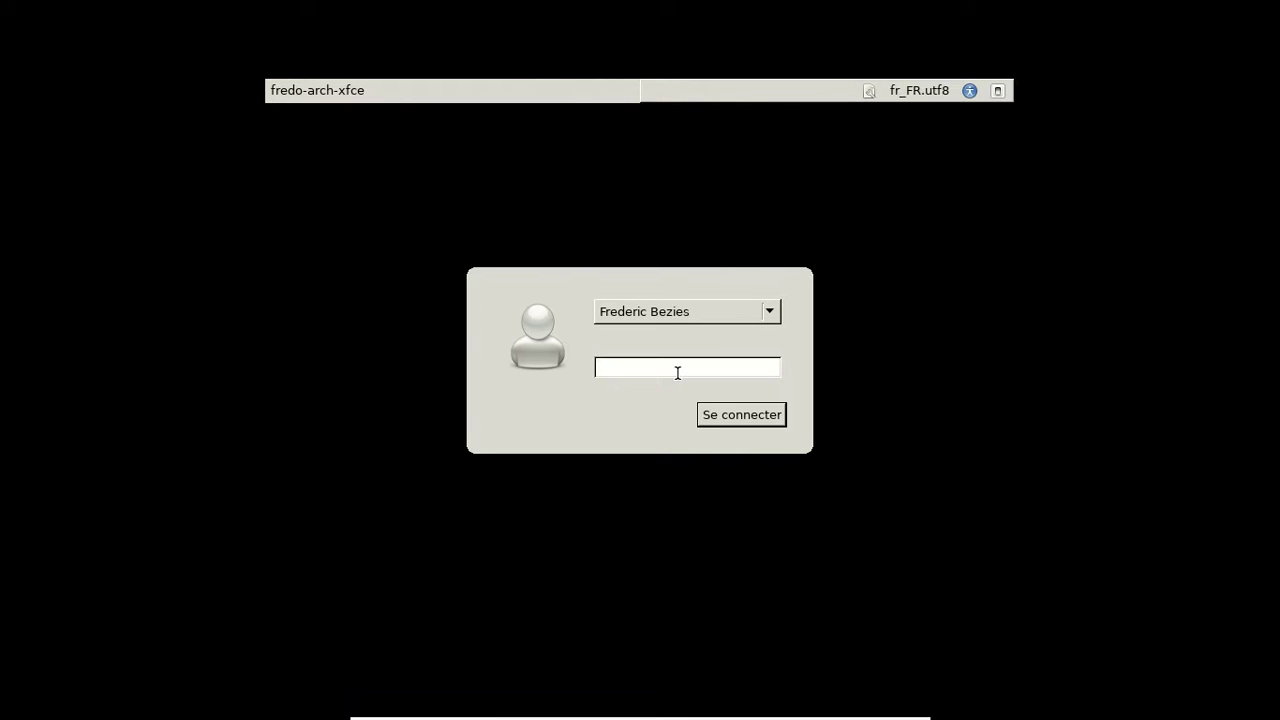
pyautogui.write('••••••••')
pyautogui.press('Return')
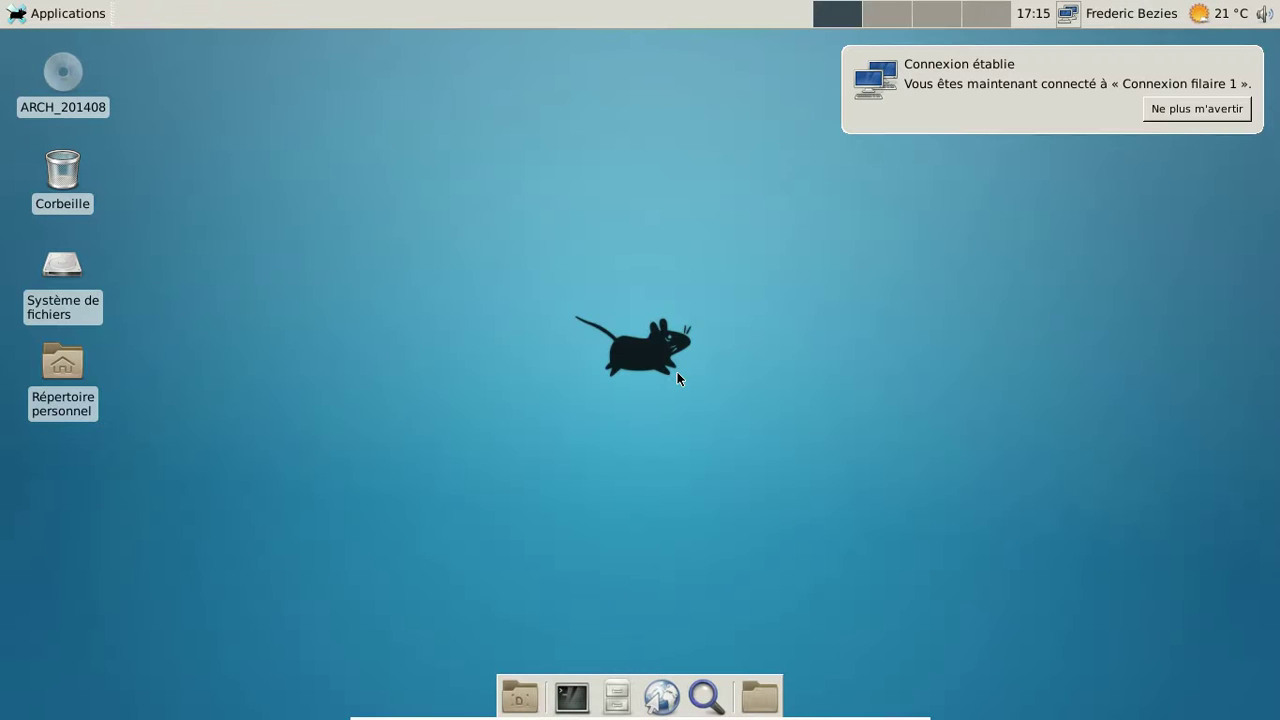
pyautogui.click(1253, 62)
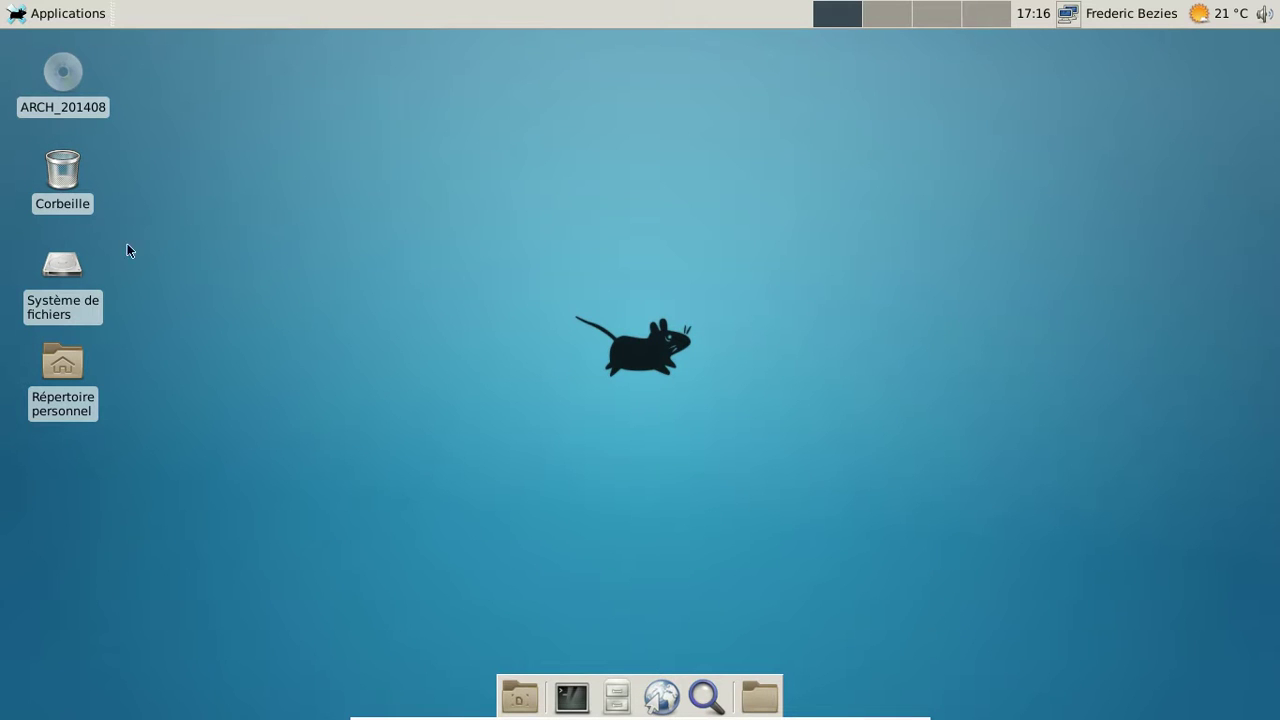
# Check the version information of the Xfce desktop environment and of xfce4-panel, and close both about windows.
pyautogui.click(80, 14)
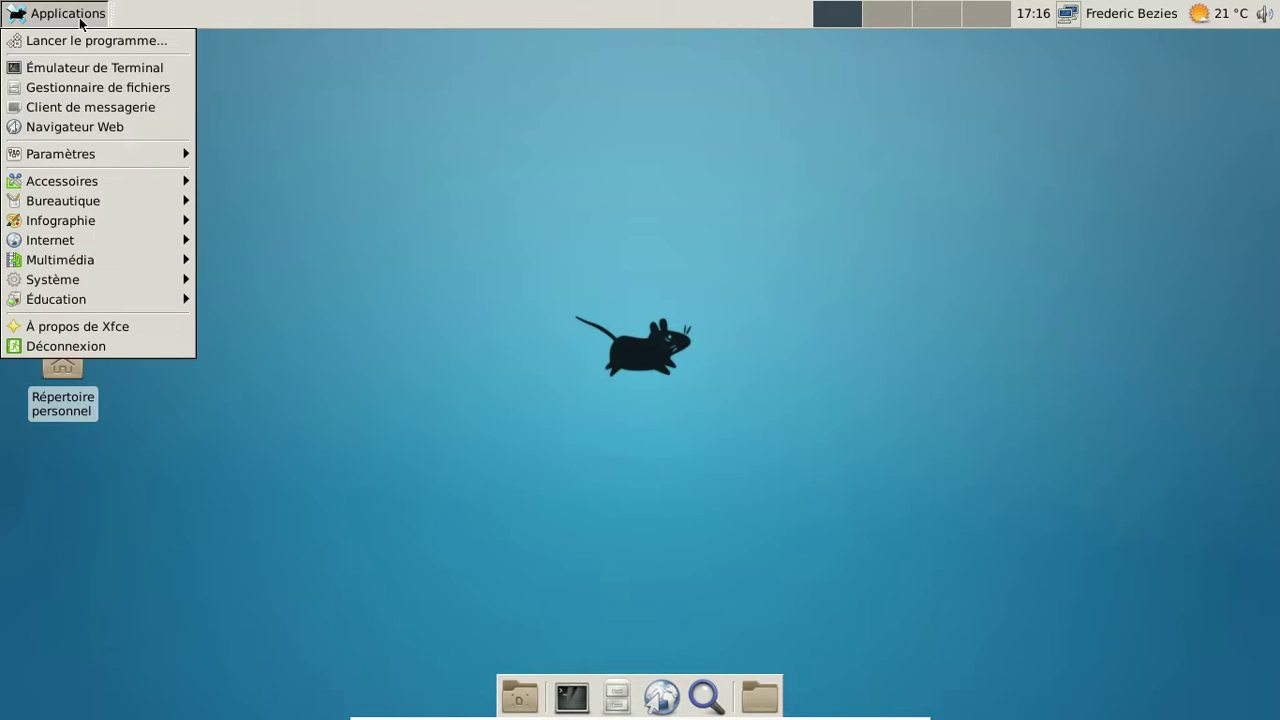
pyautogui.click(84, 326)
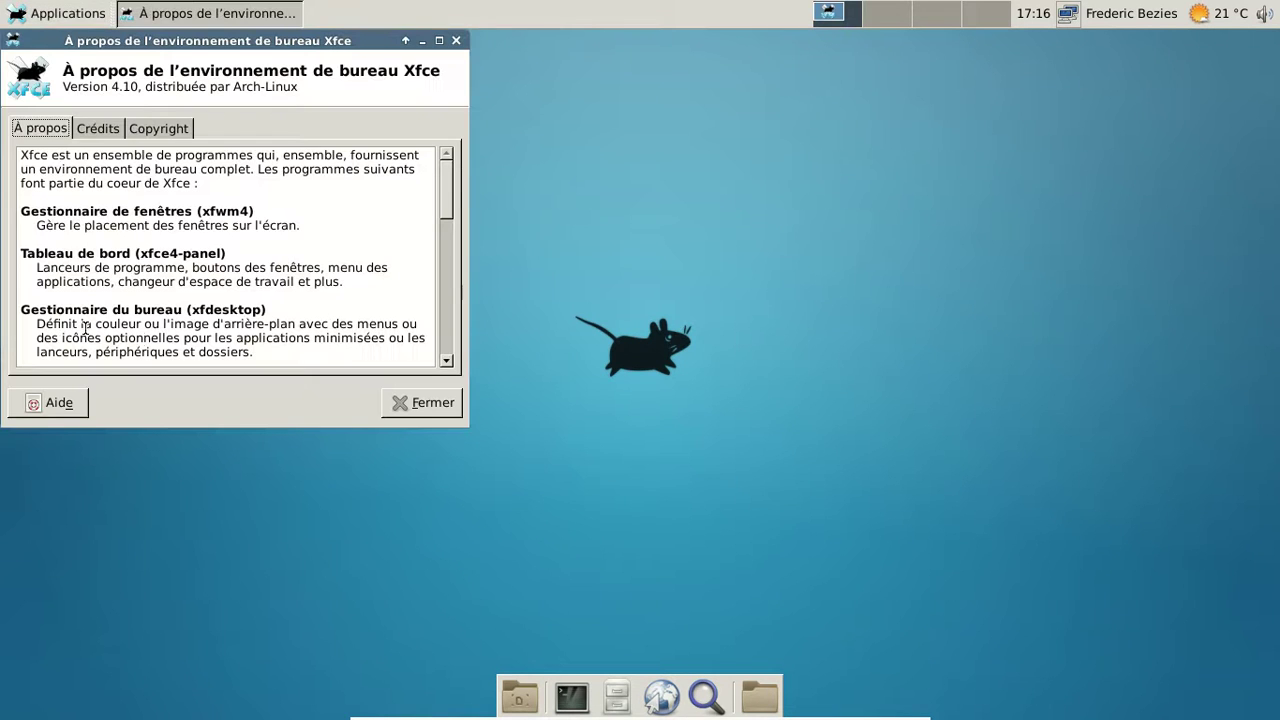
pyautogui.rightClick(588, 18)
pyautogui.moveTo(690, 127)
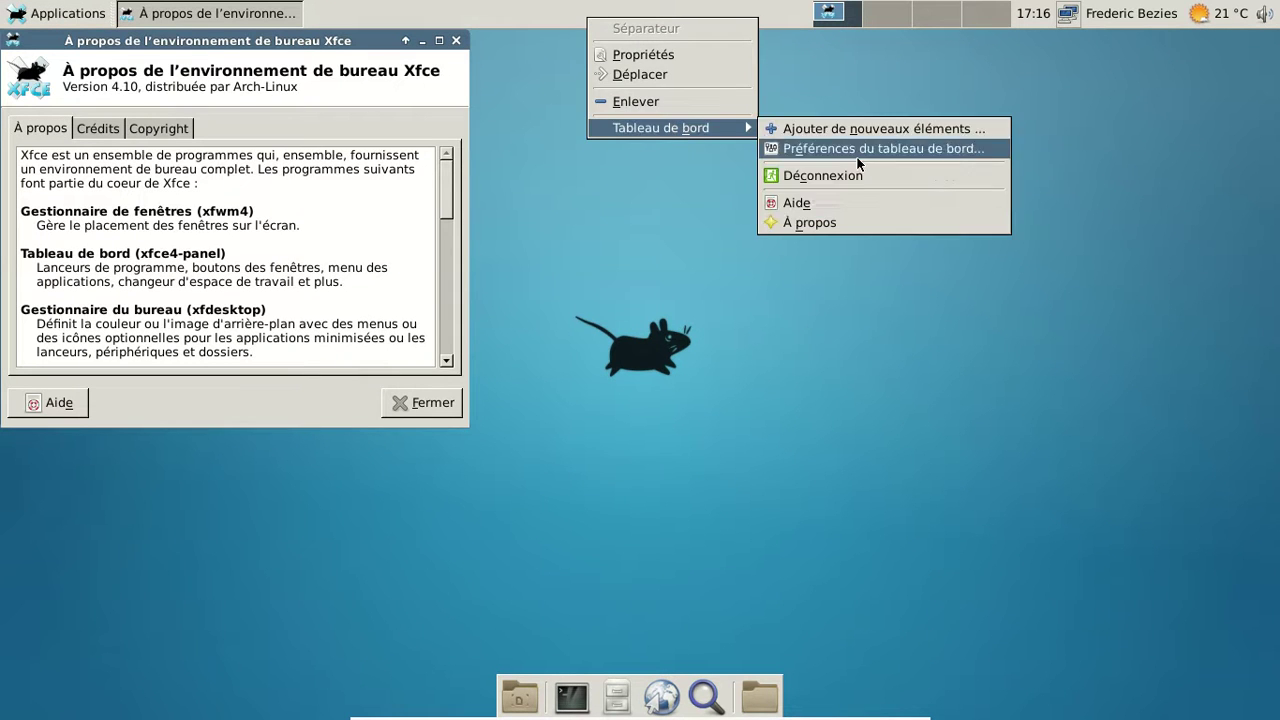
pyautogui.click(862, 218)
pyautogui.moveTo(680, 247); pyautogui.dragTo(872, 135)
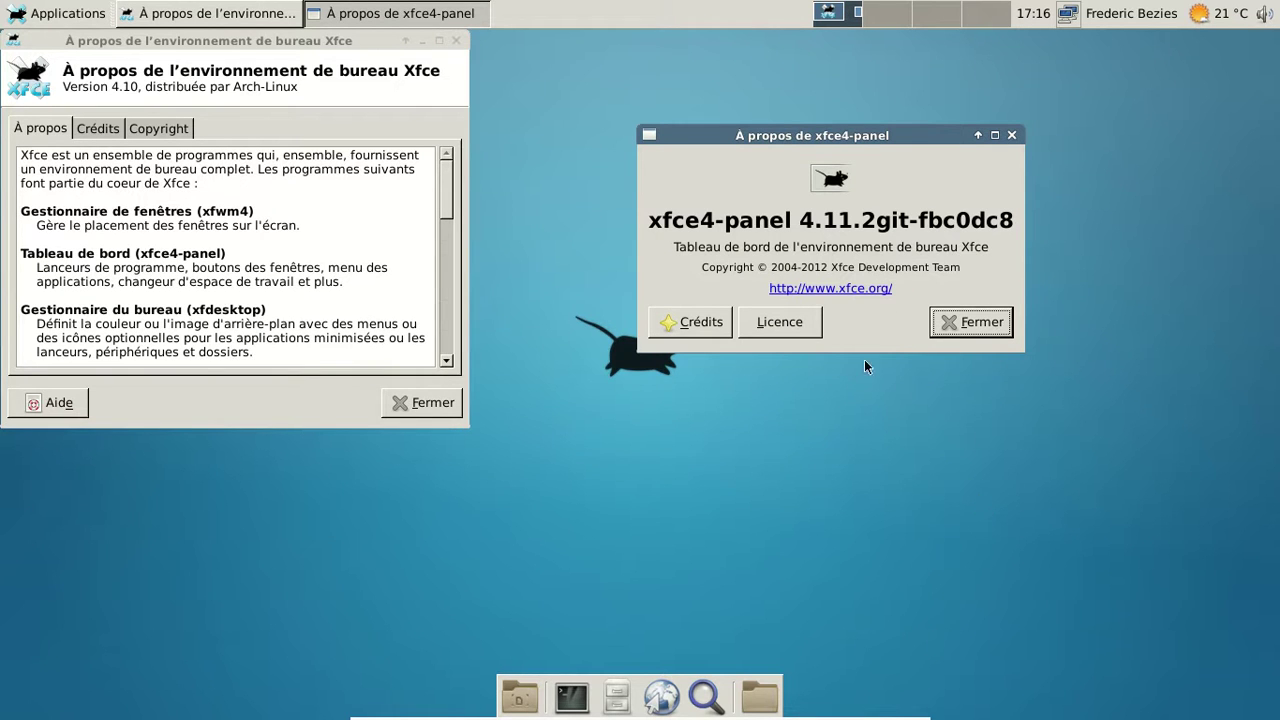
pyautogui.click(456, 40)
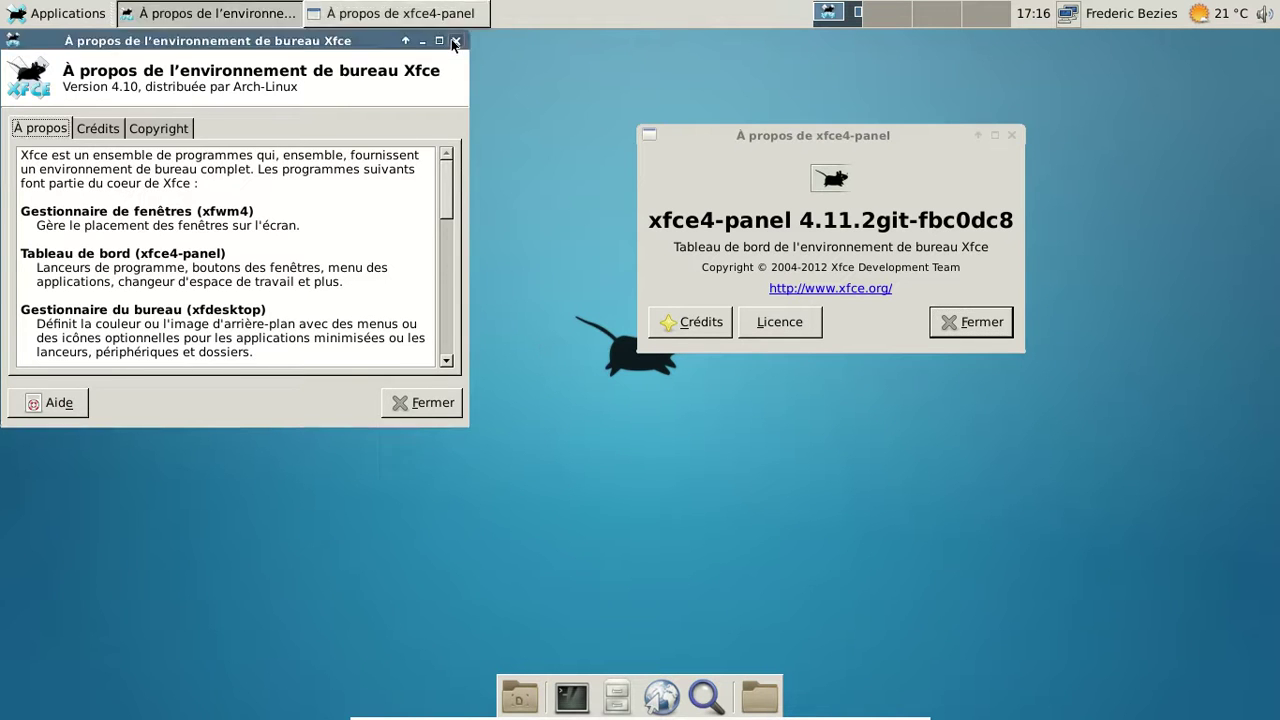
pyautogui.click(957, 330)
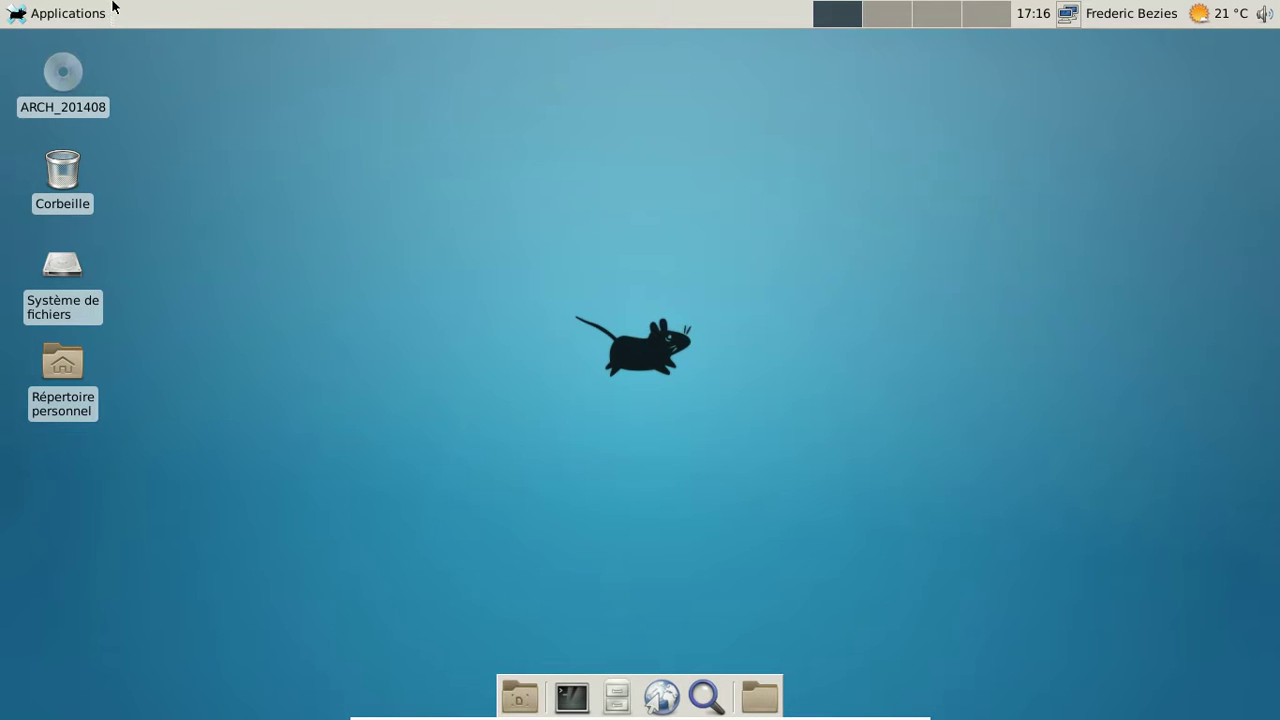
# Review the installed applications in the Accessoires, Infographie and Multimédia categories.
pyautogui.click(40, 14)
pyautogui.moveTo(75, 172)
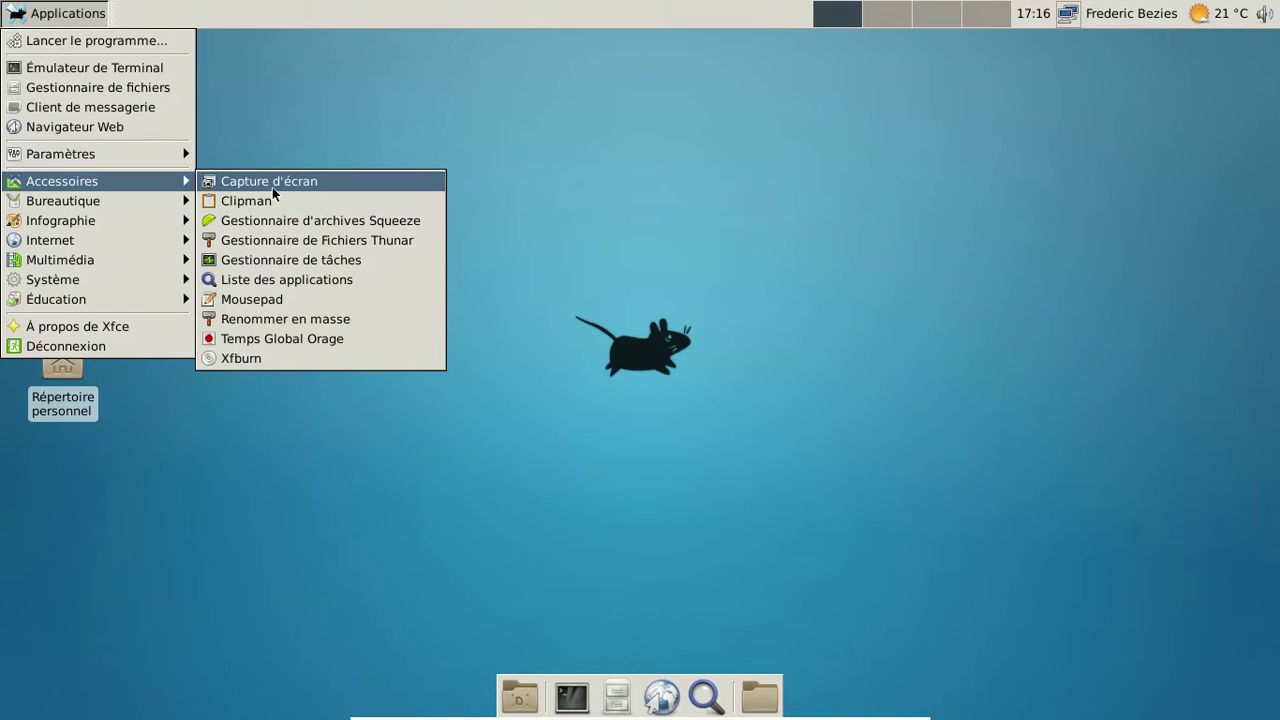
pyautogui.moveTo(133, 213)
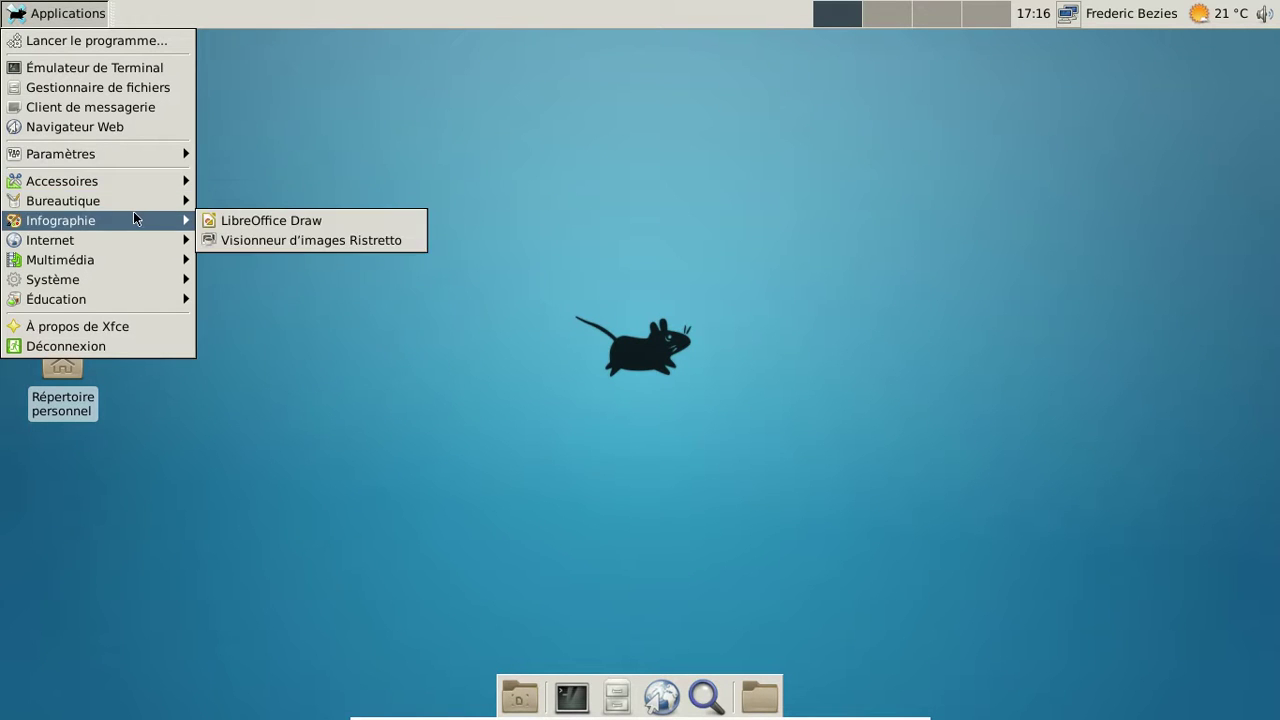
pyautogui.moveTo(123, 241)
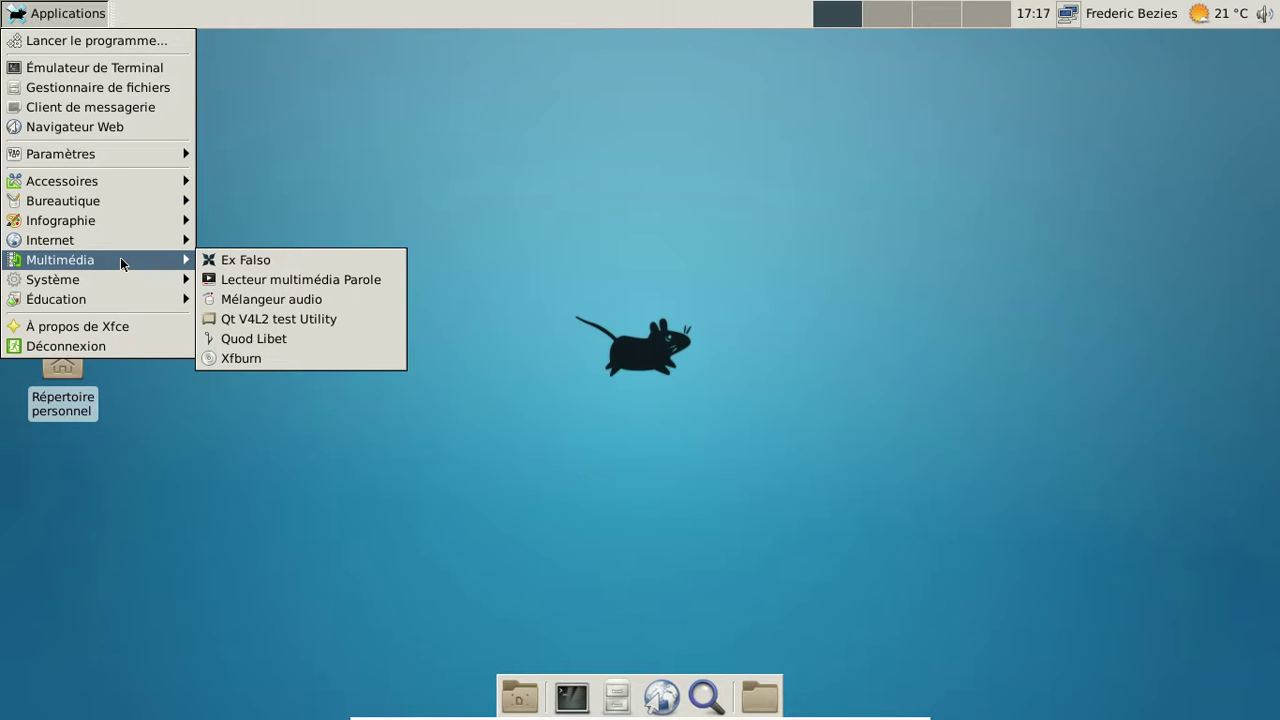
pyautogui.moveTo(117, 280)
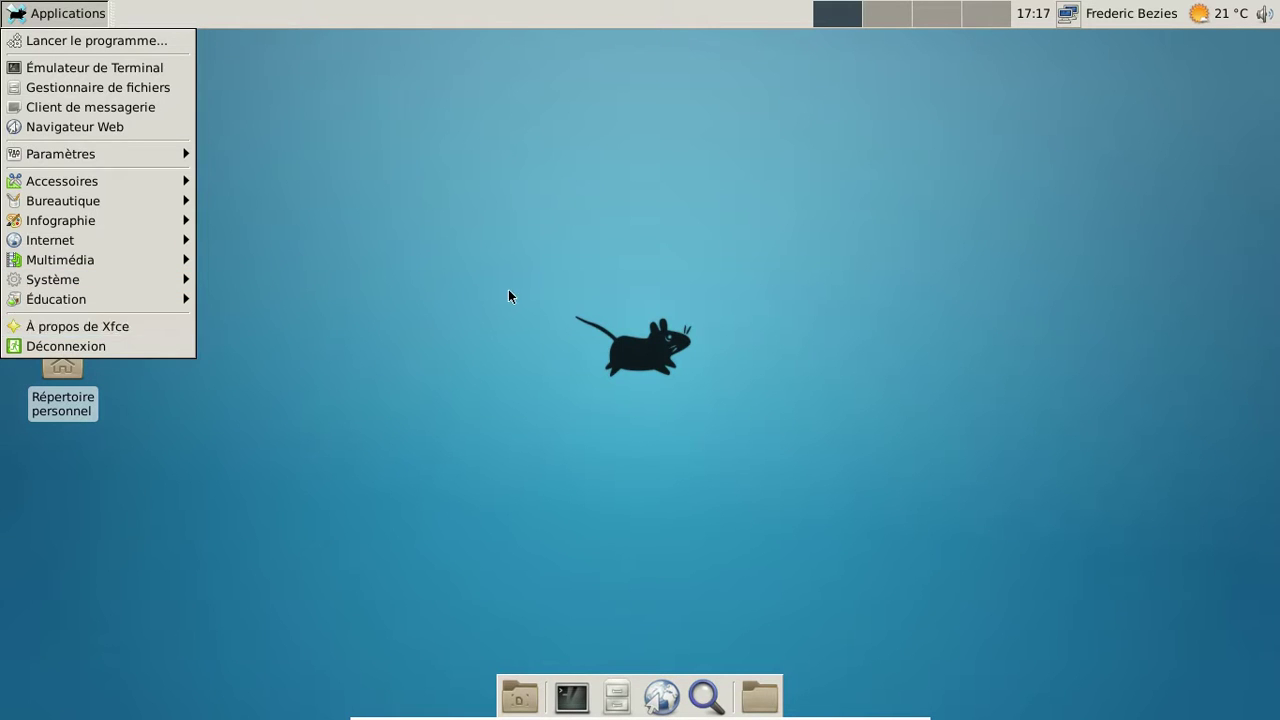
pyautogui.click(621, 435)
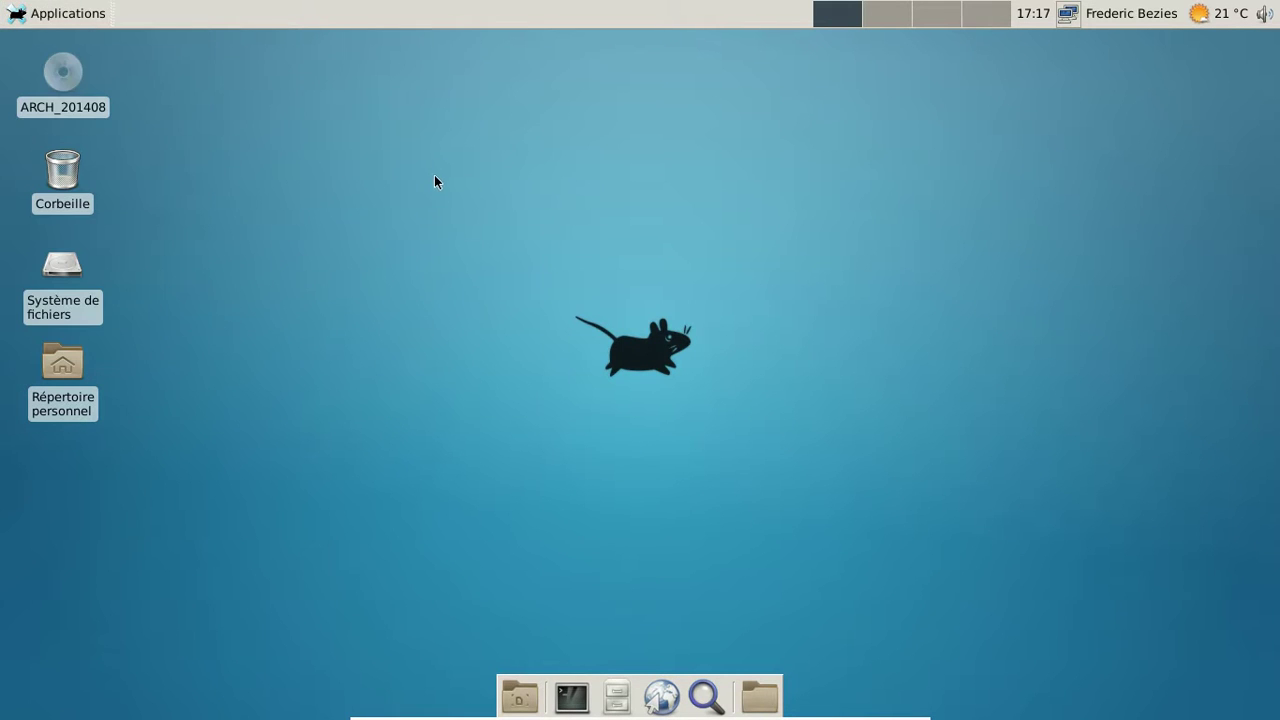
# Open the desktop's appearance settings and apply the Xfce style.
pyautogui.click(89, 17)
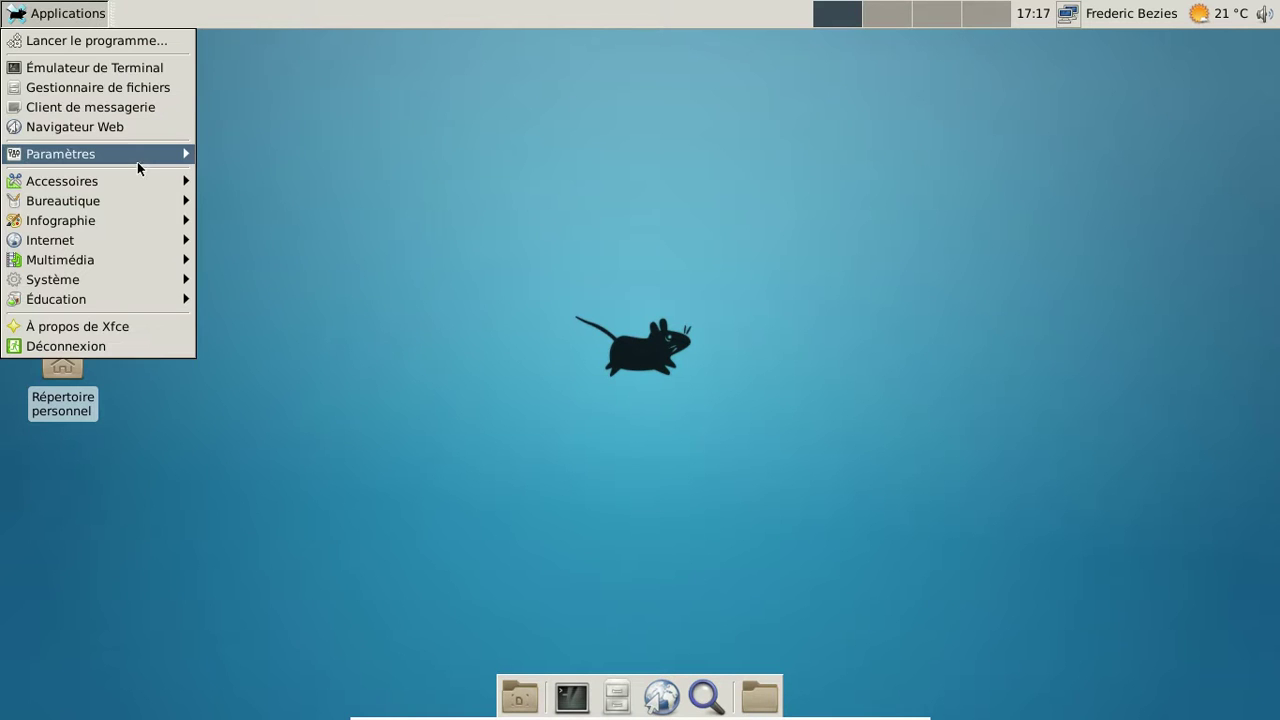
pyautogui.moveTo(140, 154)
pyautogui.click(265, 154)
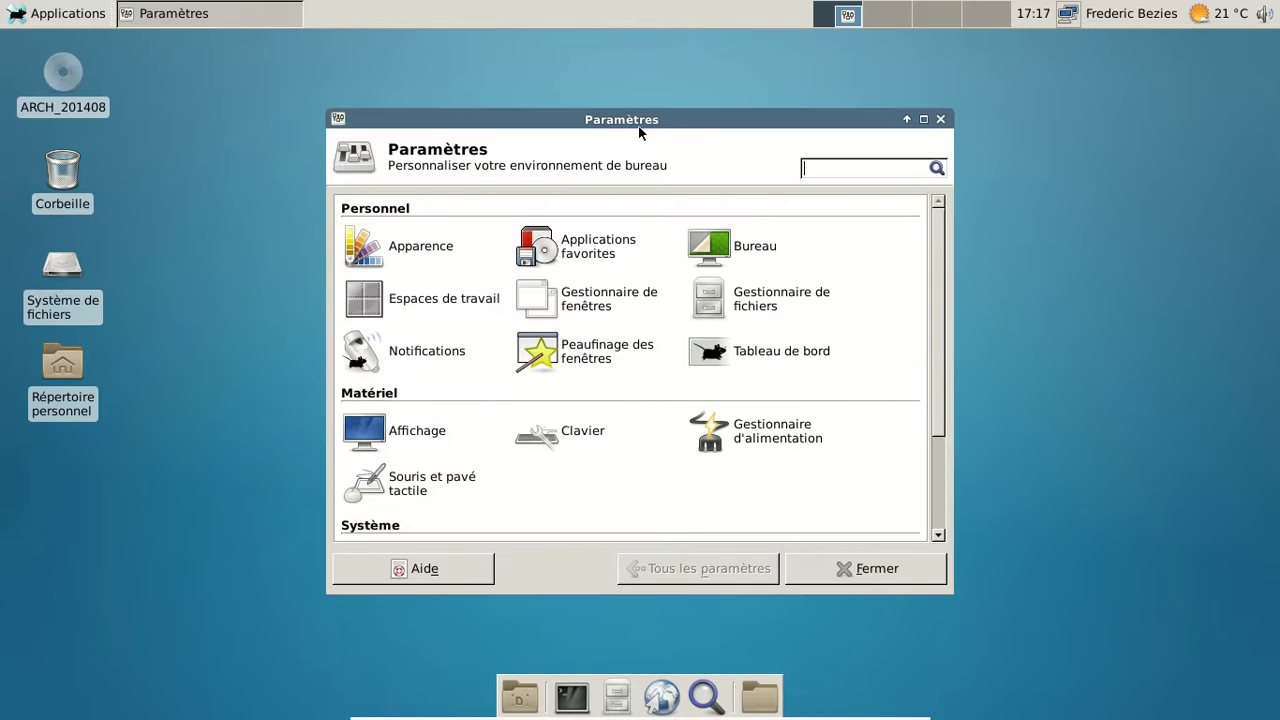
pyautogui.moveTo(634, 128); pyautogui.dragTo(606, 90)
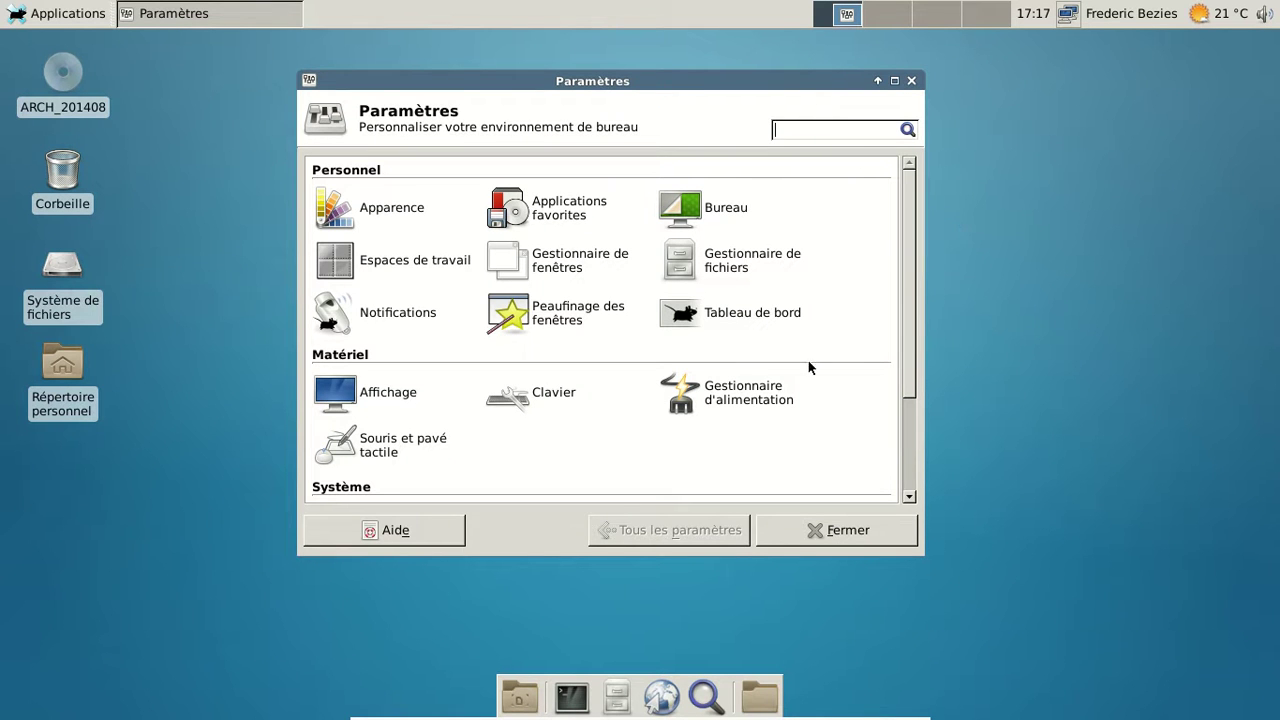
pyautogui.moveTo(909, 283); pyautogui.dragTo(931, 229)
pyautogui.click(380, 209)
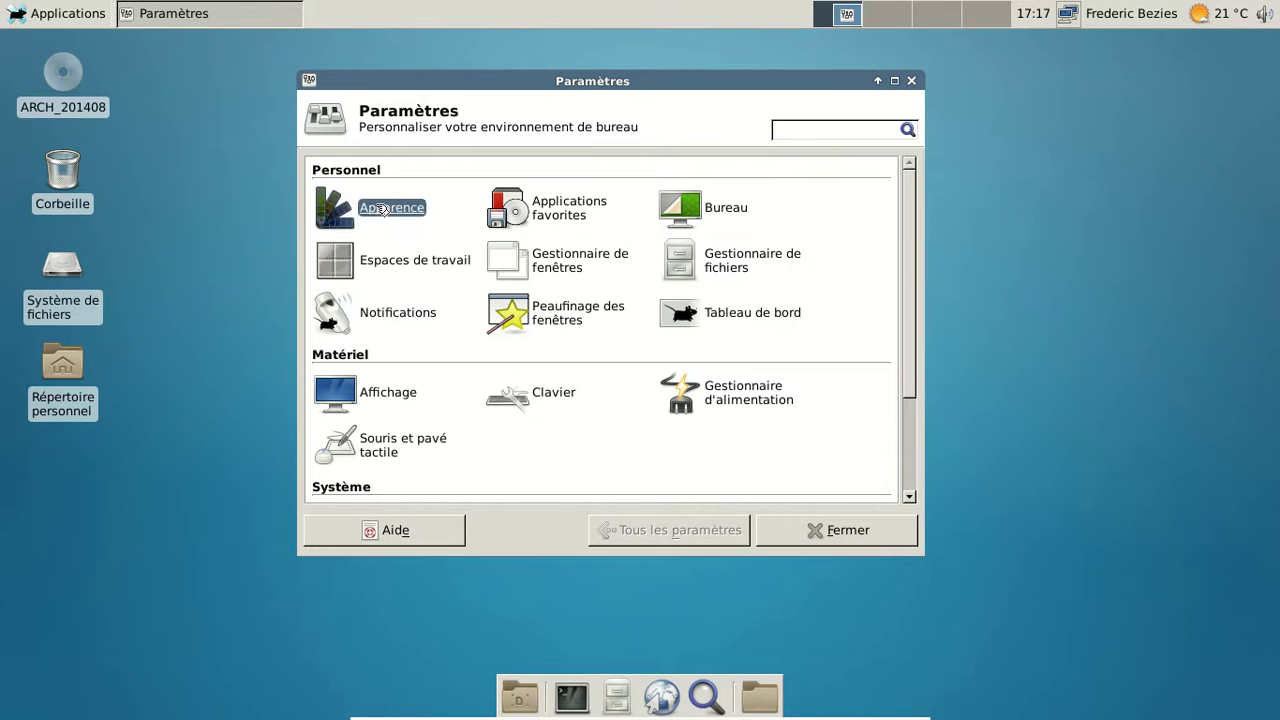
pyautogui.click(362, 227)
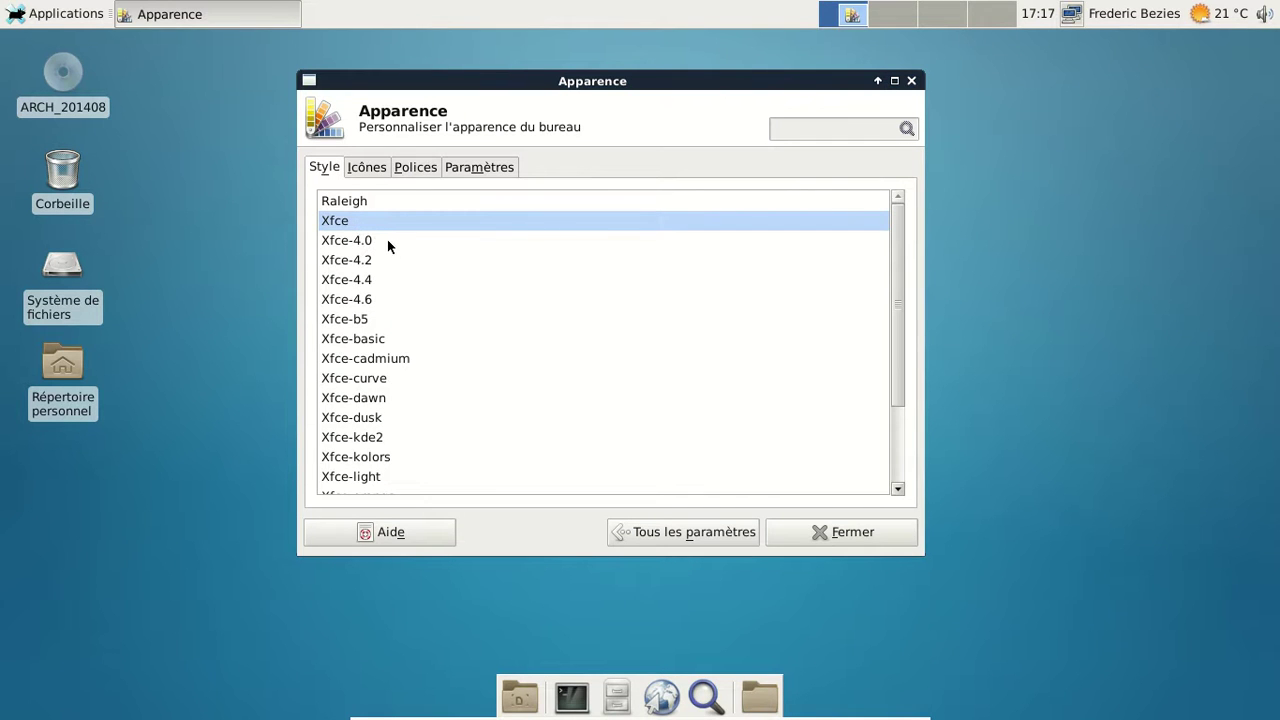
# Try the styles Xfce-4.0, Xfce-4.2, Xfce-4.4, Xfce-4.6, Xfce-b5 and Xfce-basic, and return to the Xfce style.
pyautogui.click(386, 241)
pyautogui.click(377, 268)
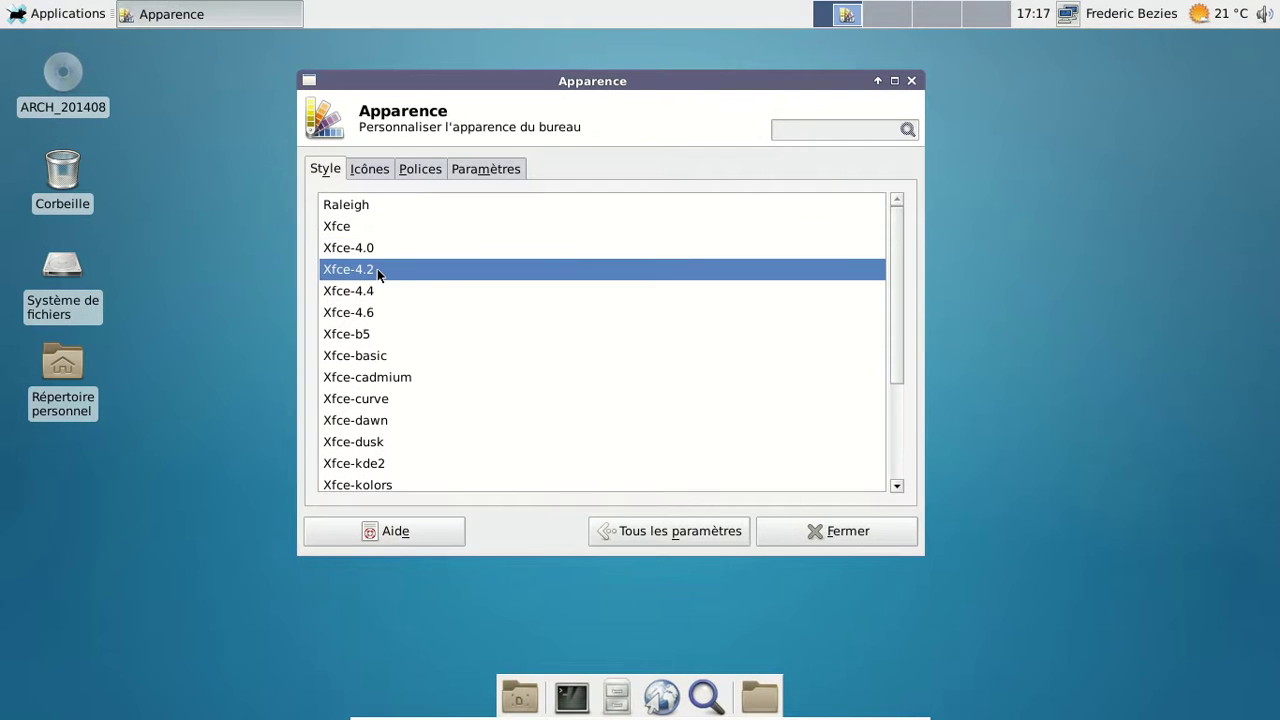
pyautogui.click(370, 288)
pyautogui.click(359, 314)
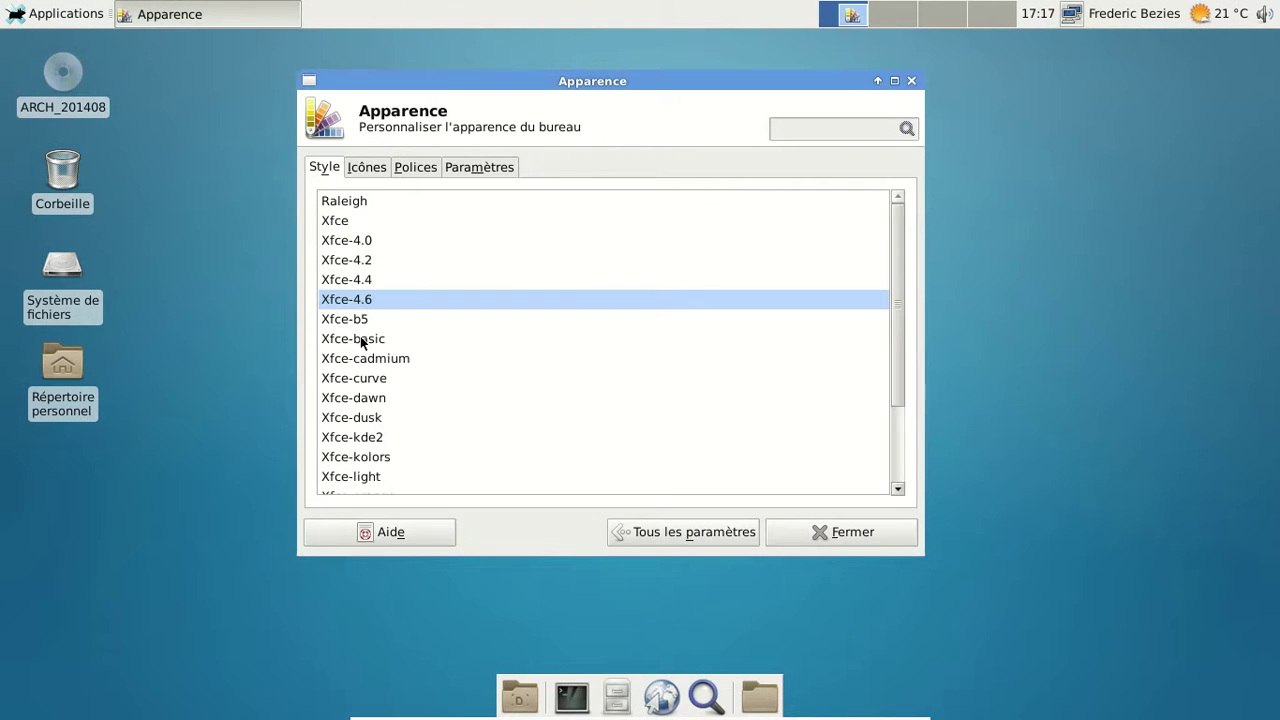
pyautogui.click(357, 326)
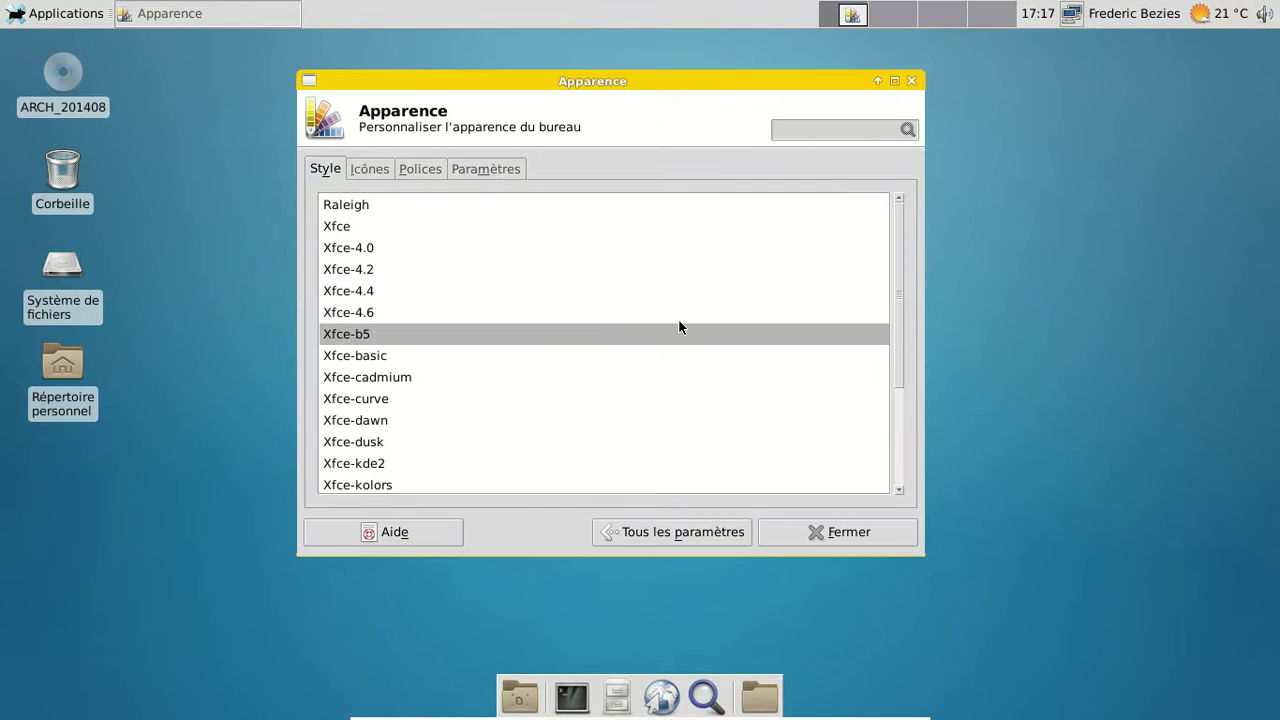
pyautogui.scroll(-3, 678, 322)
pyautogui.scroll(3, 679, 322)
pyautogui.click(414, 353)
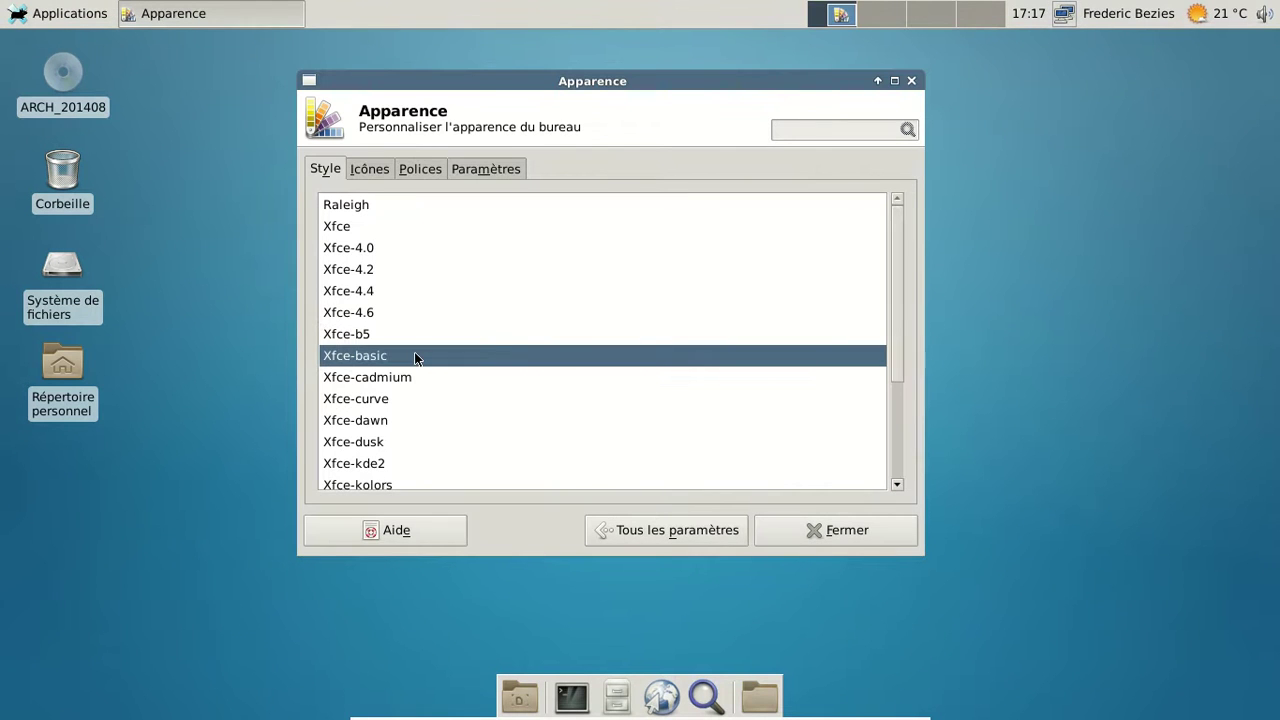
pyautogui.click(369, 227)
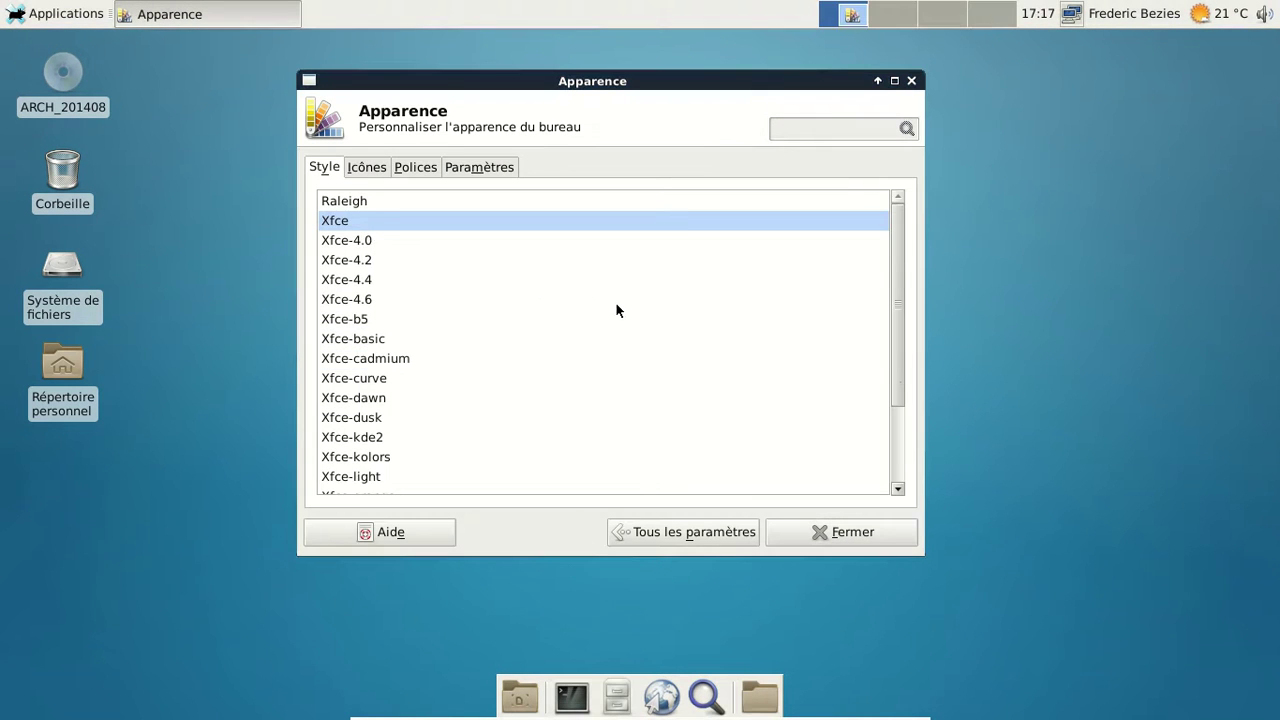
# Try the Xfce-redmondxp, Xfce-smooth and Raleigh styles, and restore the Xfce style.
pyautogui.scroll(-3, 614, 302)
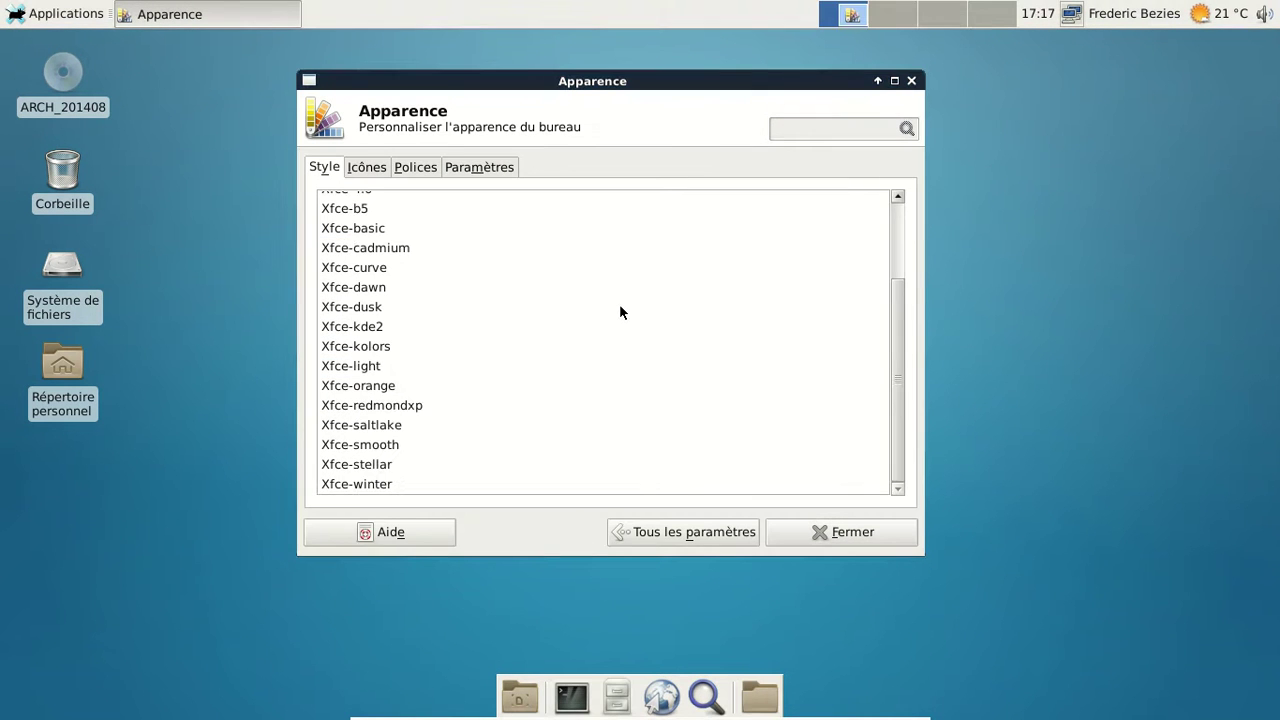
pyautogui.click(421, 405)
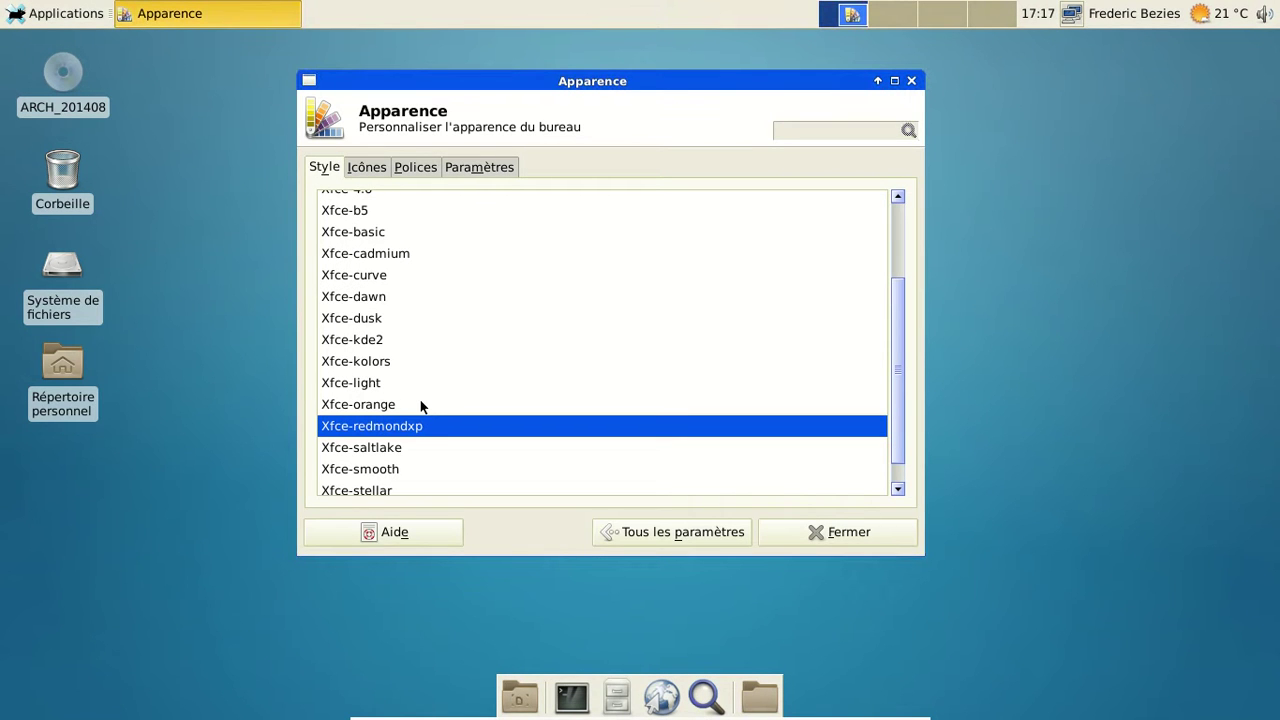
pyautogui.click(405, 468)
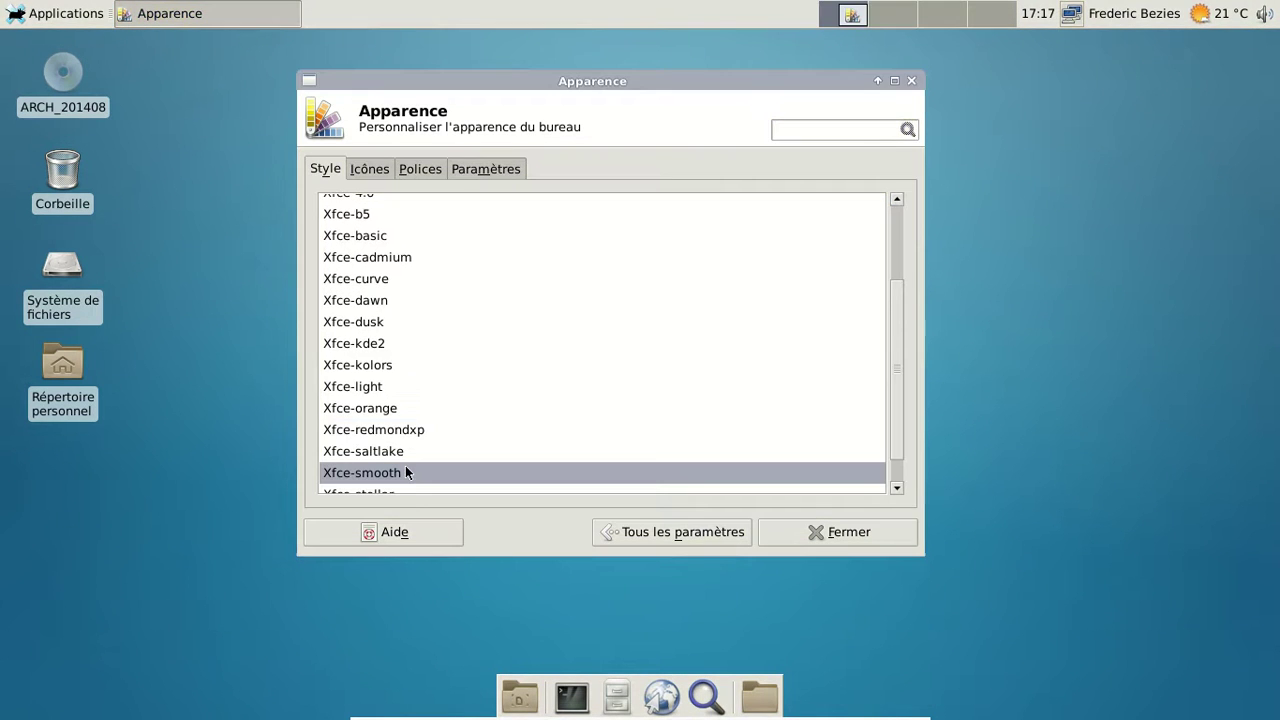
pyautogui.scroll(2, 485, 300)
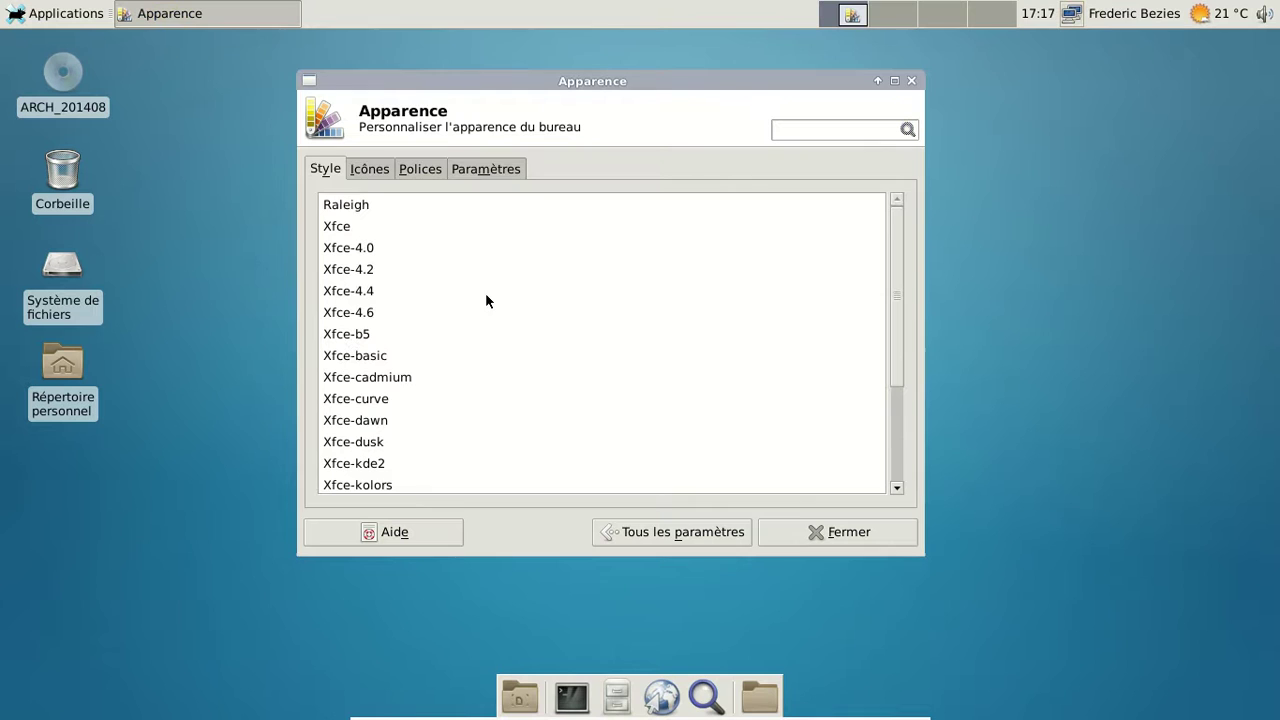
pyautogui.click(375, 228)
pyautogui.click(362, 205)
pyautogui.click(364, 229)
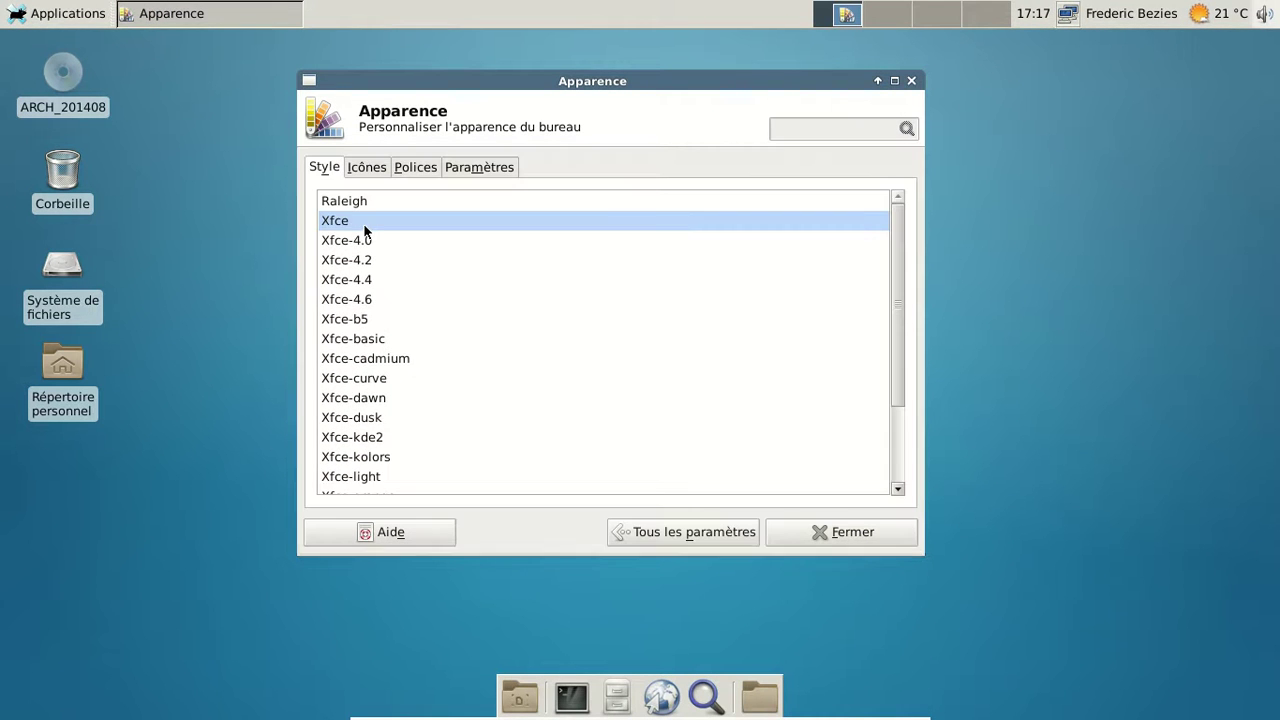
# Review the icon theme, font rendering and toolbar, menu and event sound options of the desktop appearance.
pyautogui.click(372, 165)
pyautogui.click(414, 170)
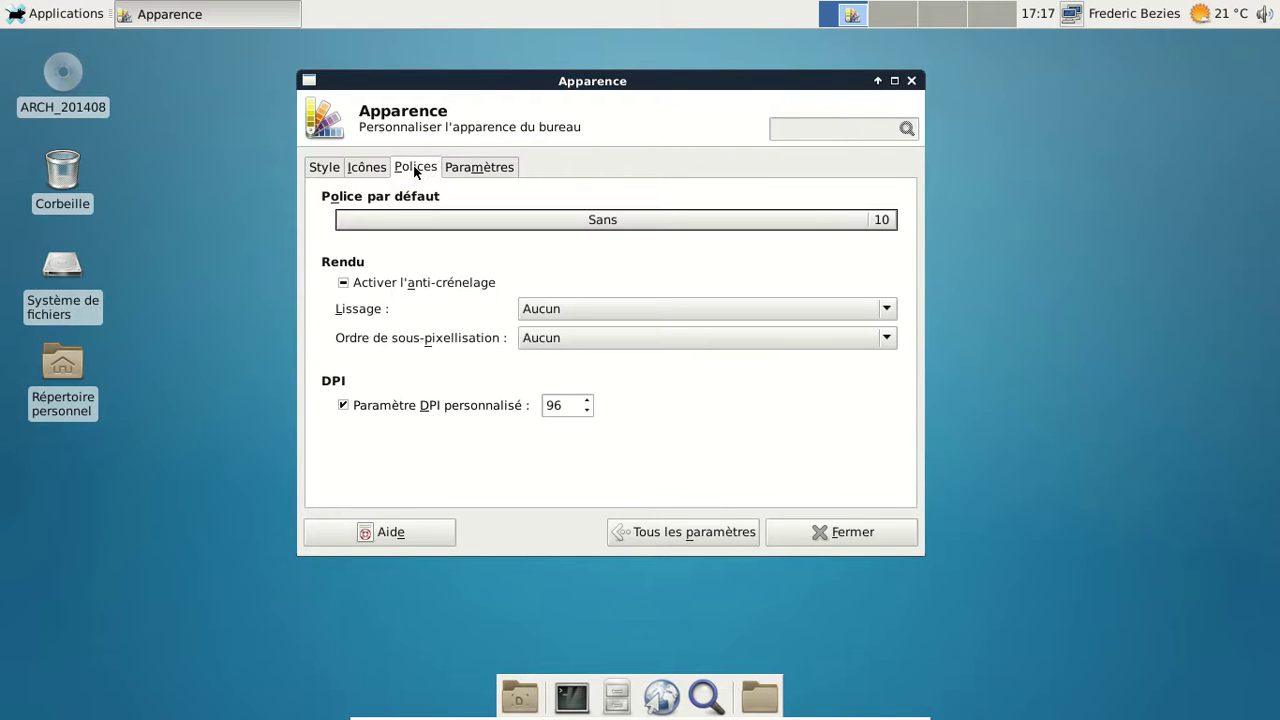
pyautogui.click(461, 169)
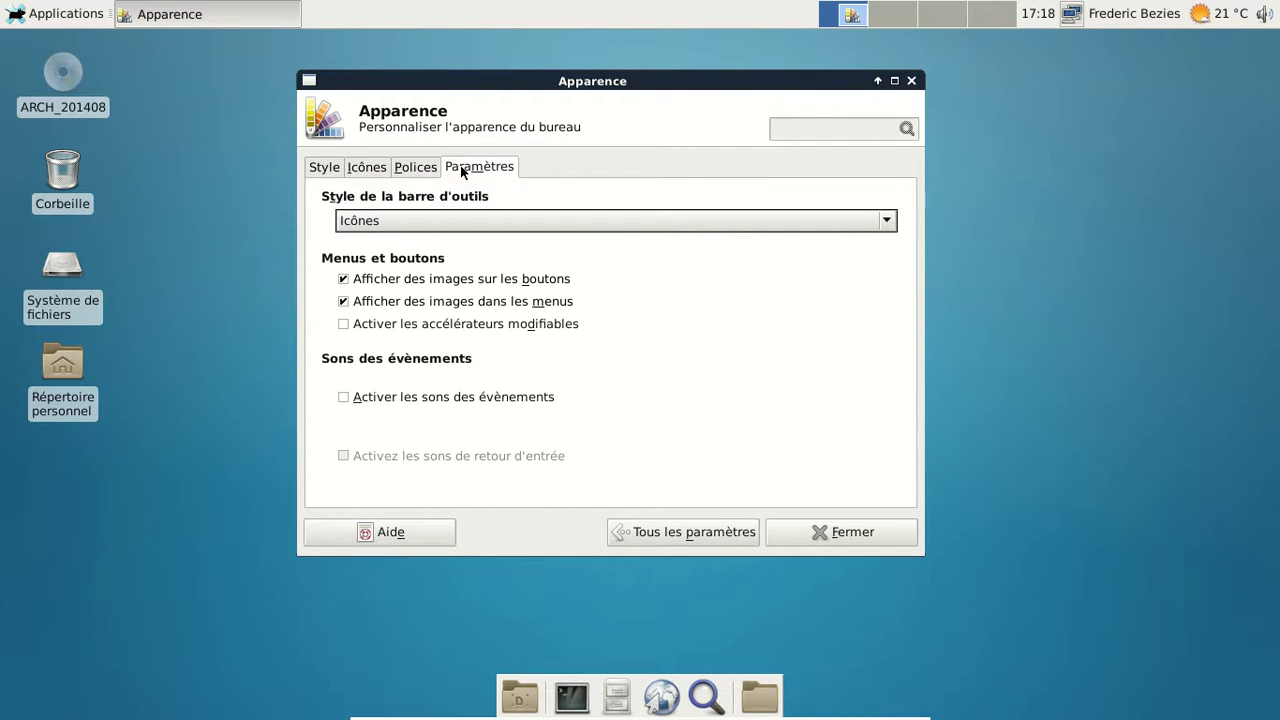
# Leave the appearance settings for the overview of all settings and look through its categories.
pyautogui.click(323, 172)
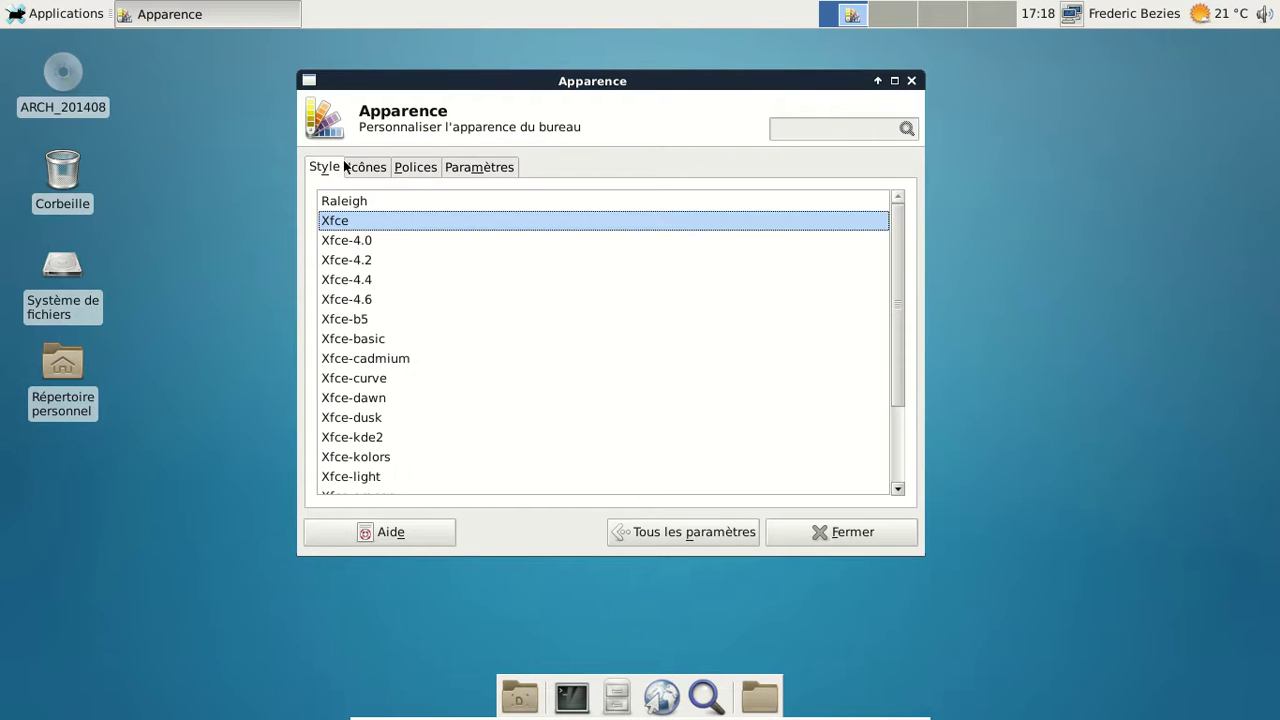
pyautogui.click(690, 533)
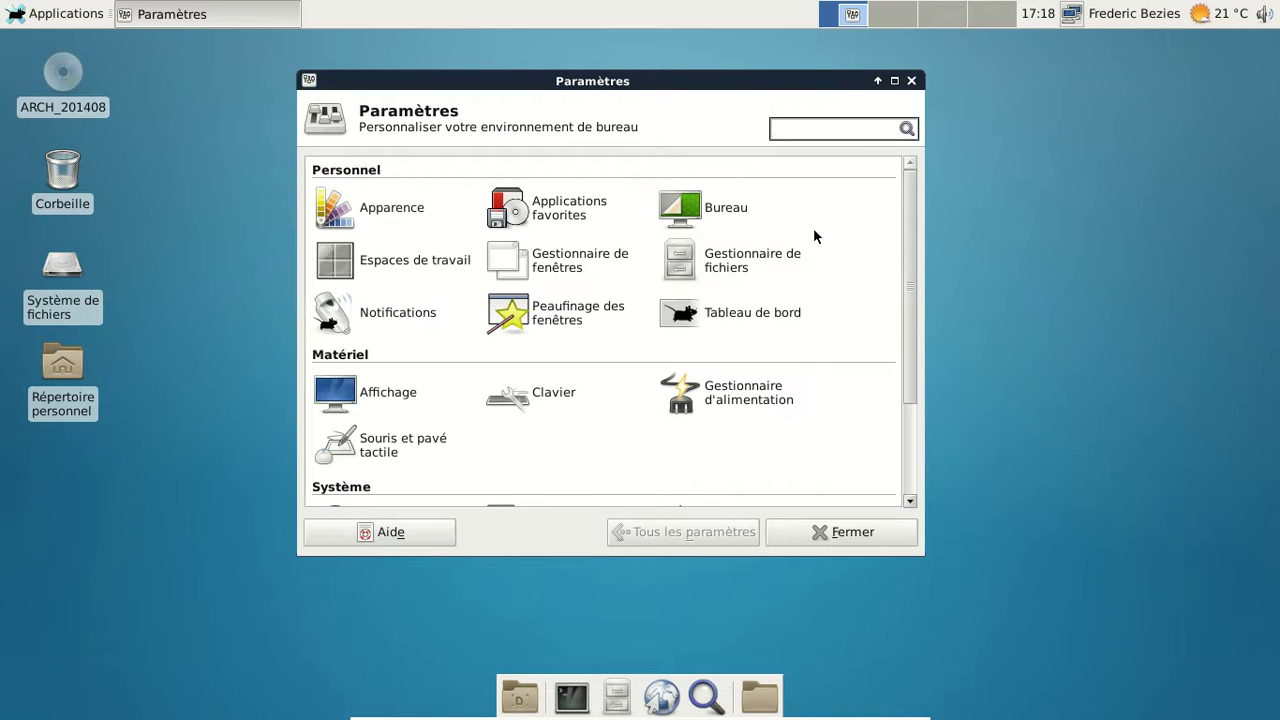
pyautogui.moveTo(907, 207); pyautogui.dragTo(926, 372)
pyautogui.moveTo(905, 276); pyautogui.dragTo(911, 187)
# Review the file manager's display, side panel, behaviour and advanced preferences, and look at the notification settings.
pyautogui.click(779, 260)
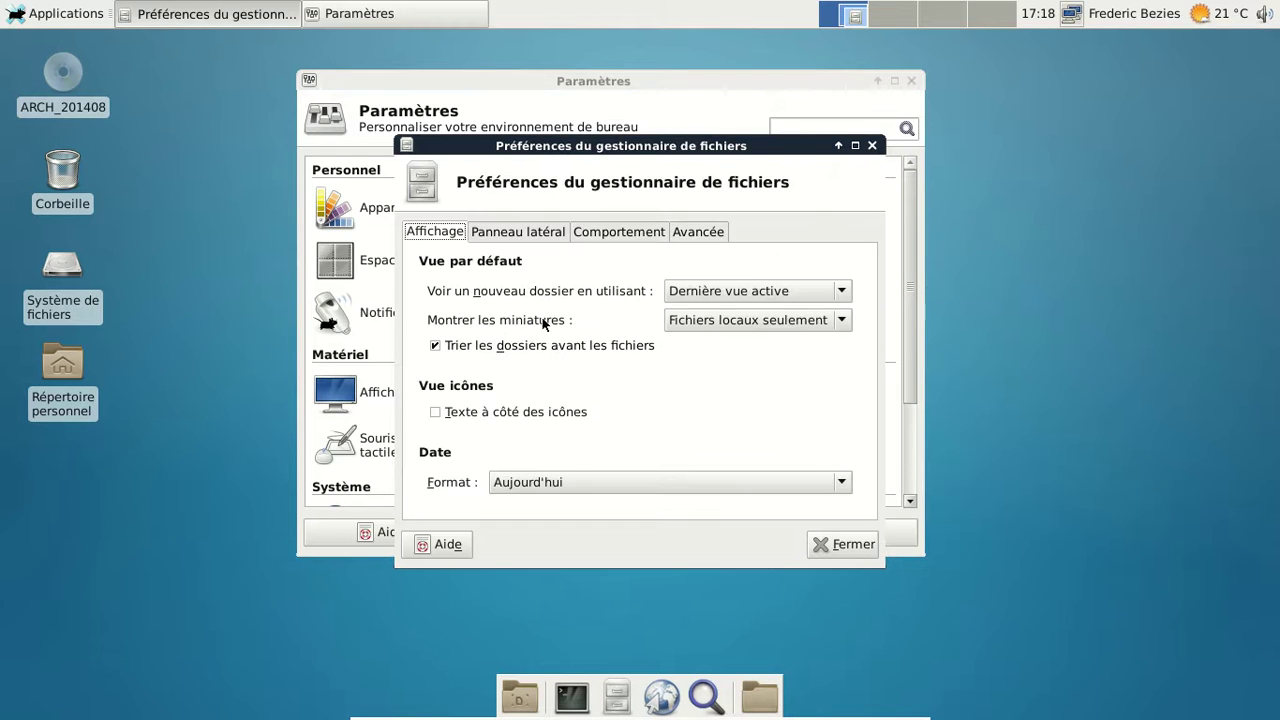
pyautogui.click(519, 234)
pyautogui.click(586, 234)
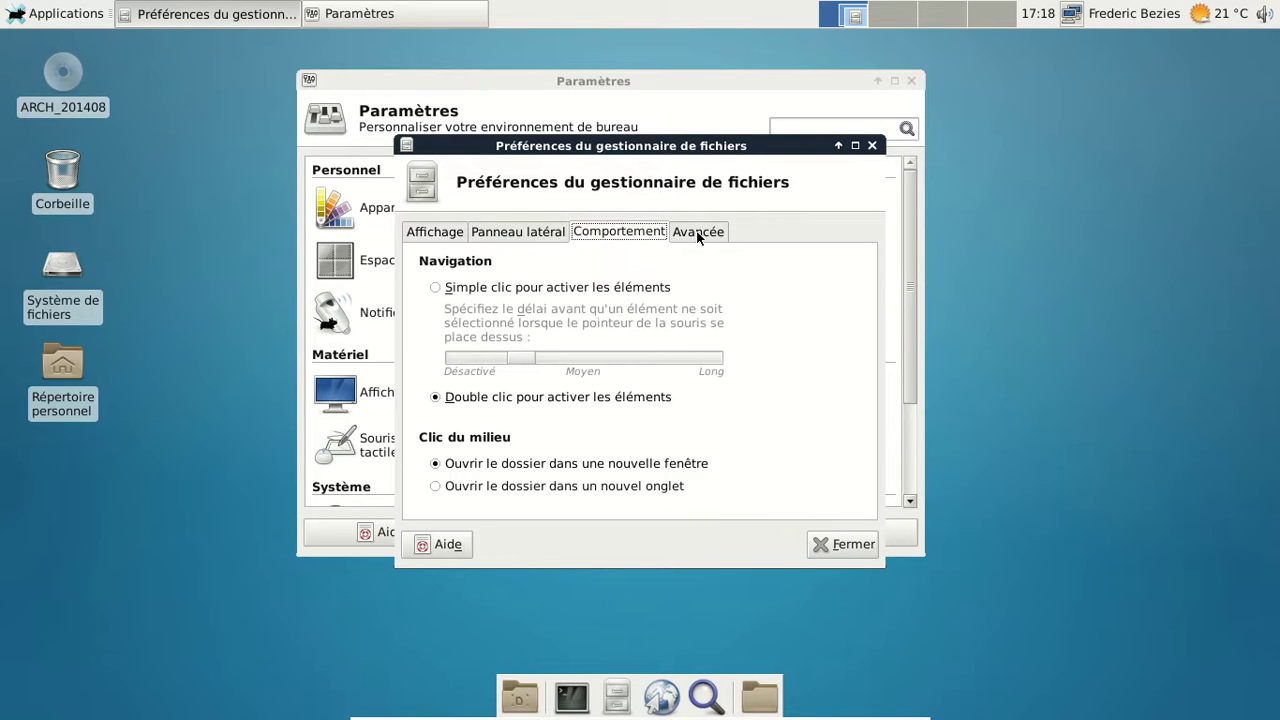
pyautogui.click(713, 230)
pyautogui.click(852, 542)
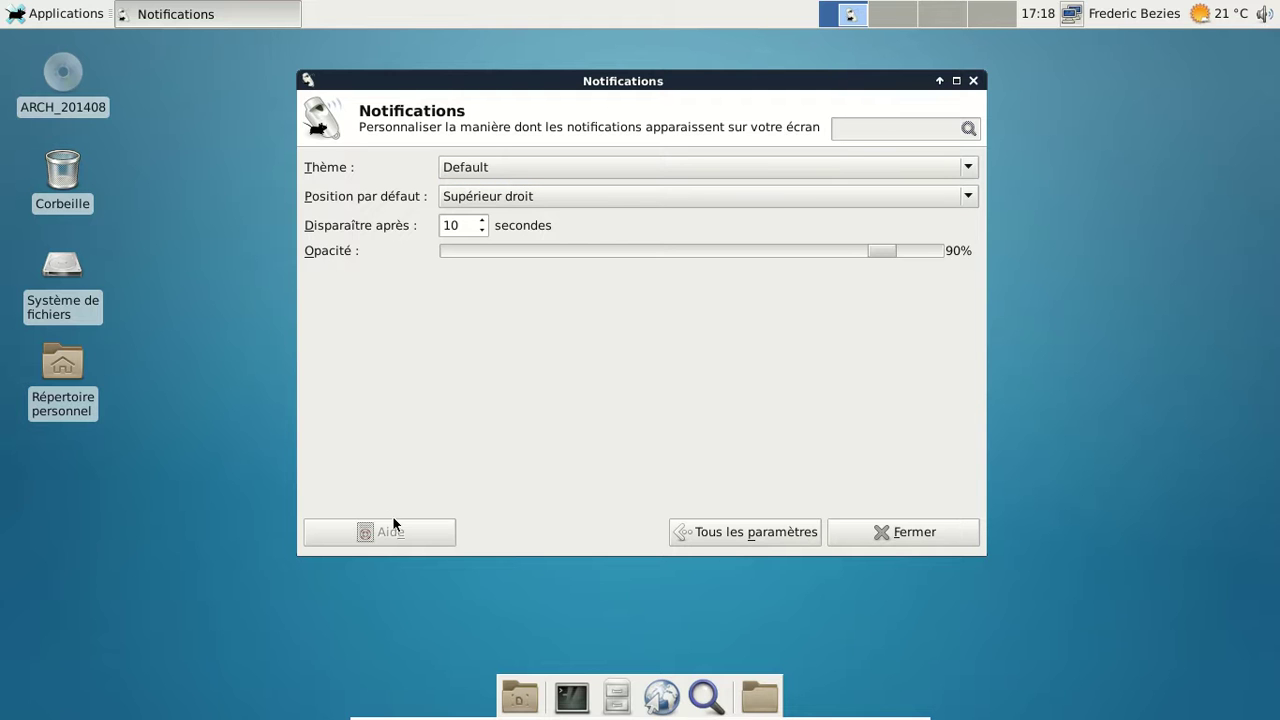
pyautogui.click(752, 530)
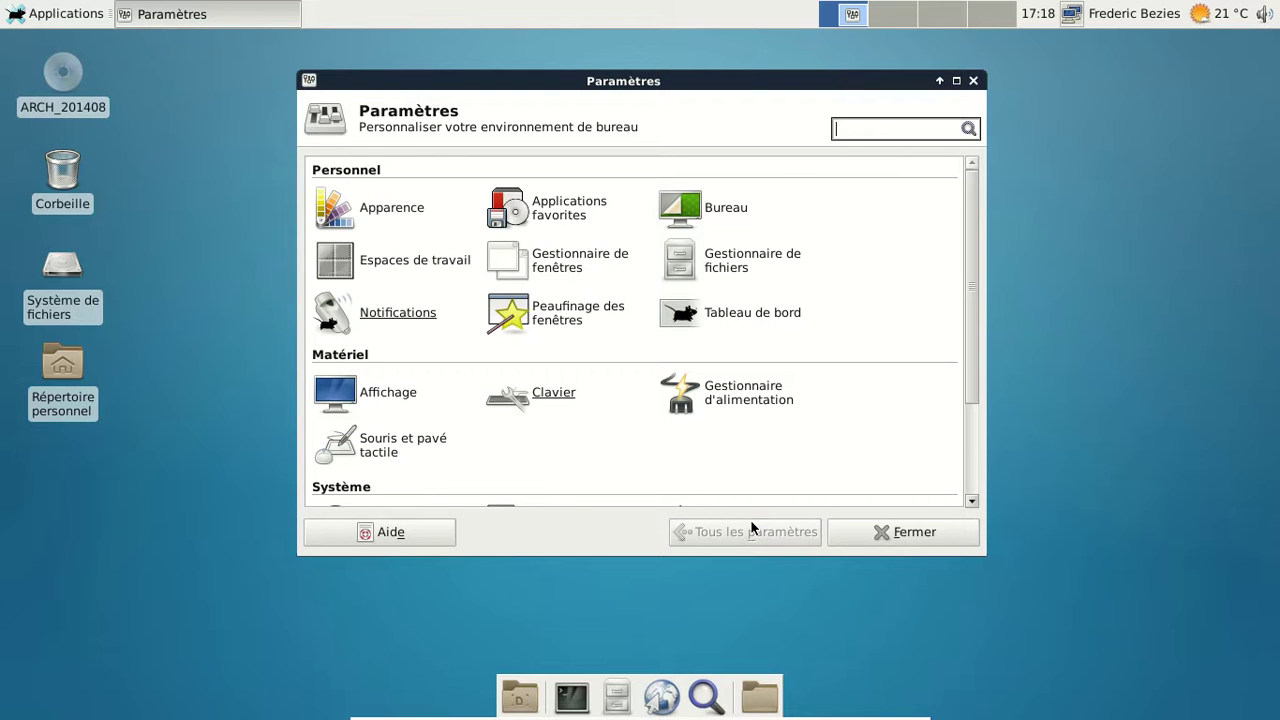
# Inspect the weather report, sound and network items of the desktop's main panel.
pyautogui.click(1226, 15)
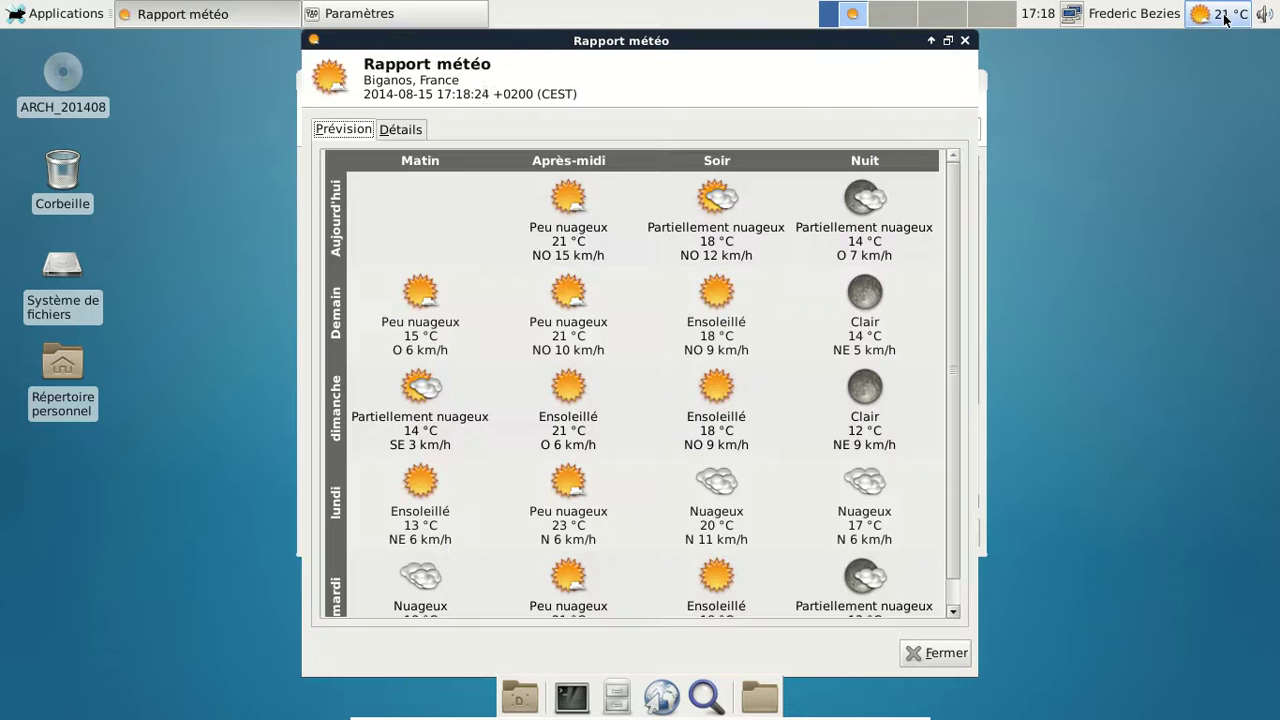
pyautogui.click(964, 40)
pyautogui.click(1266, 16)
pyautogui.click(1266, 16)
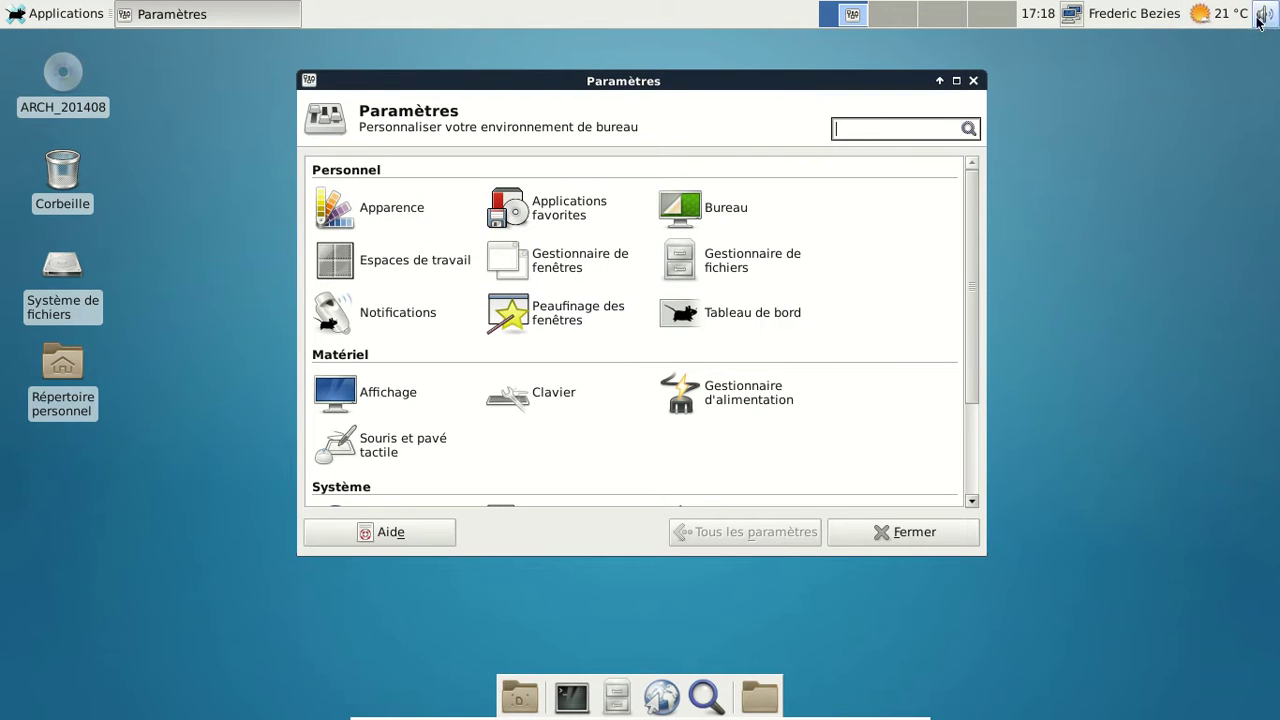
pyautogui.click(1071, 16)
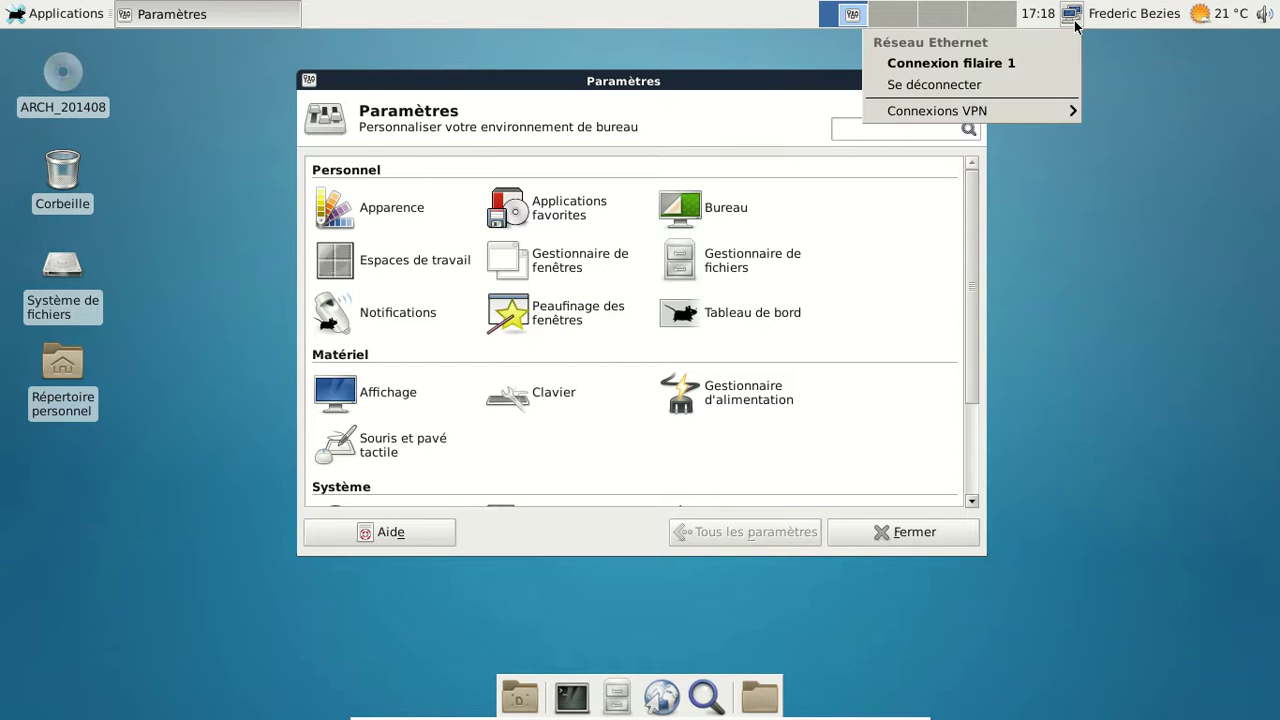
pyautogui.click(1076, 22)
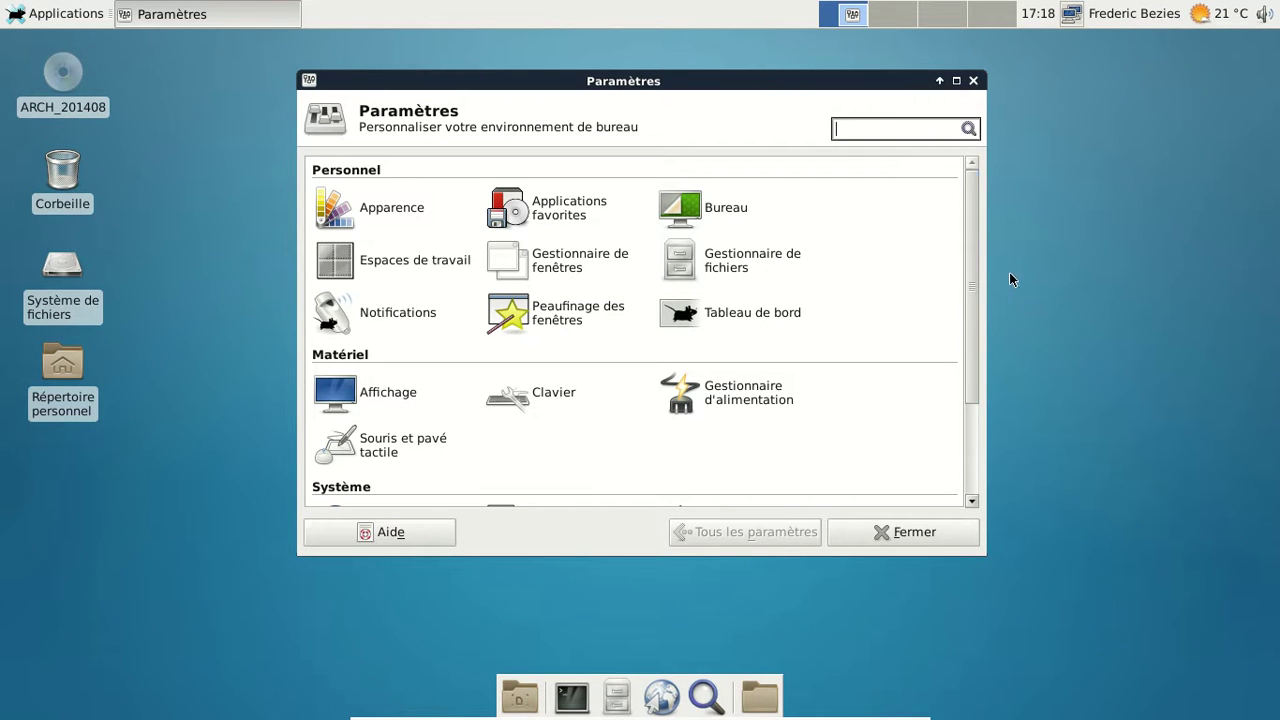
# Review the display settings and close the settings manager.
pyautogui.moveTo(972, 260); pyautogui.dragTo(984, 435)
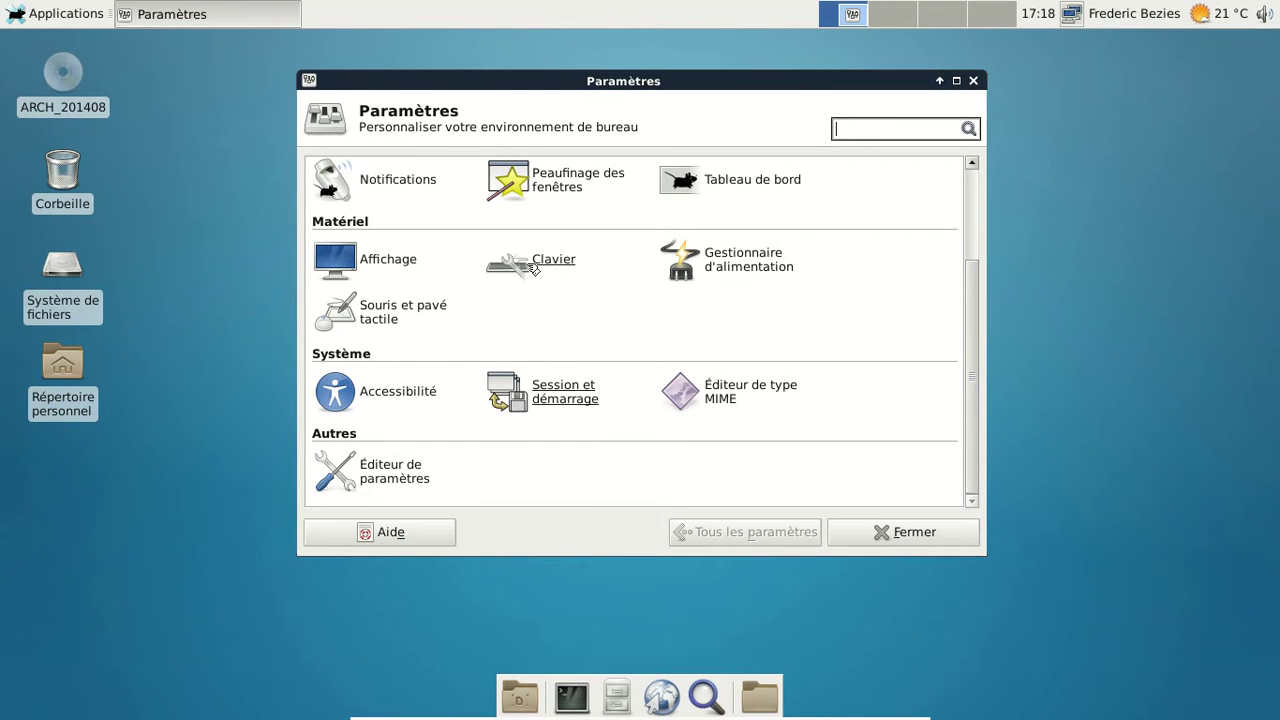
pyautogui.click(362, 265)
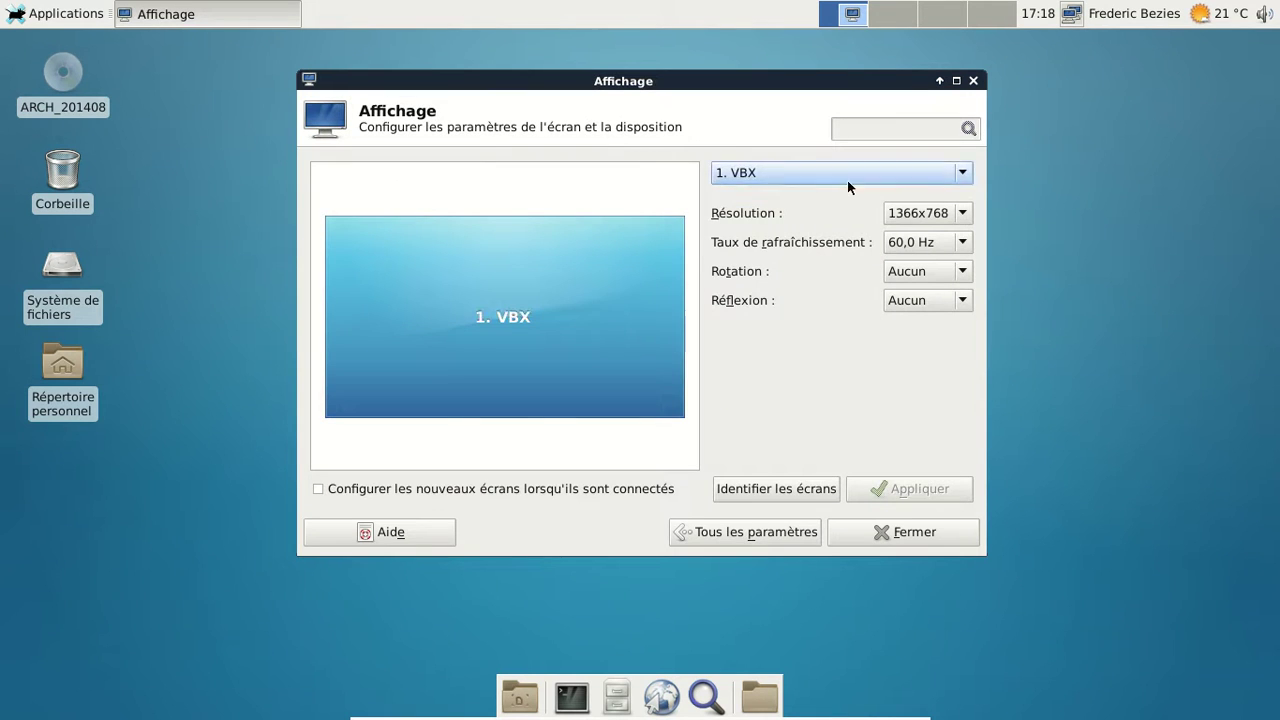
pyautogui.click(740, 531)
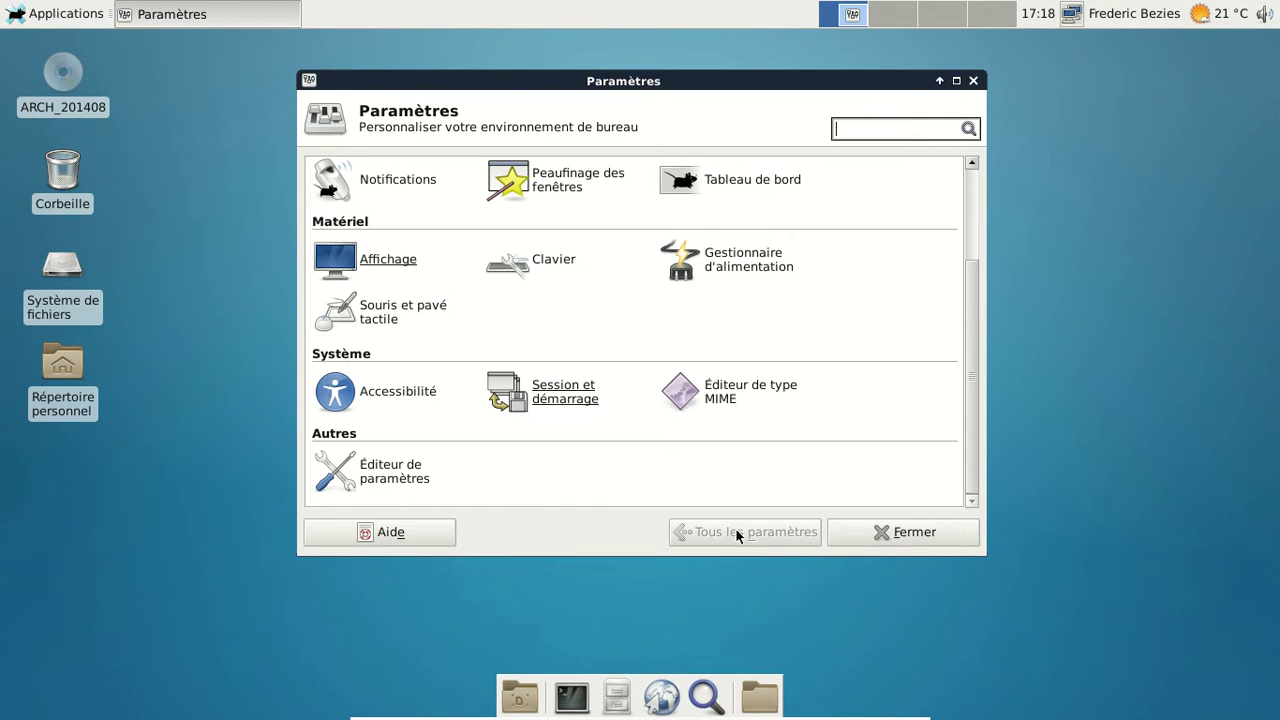
pyautogui.click(973, 81)
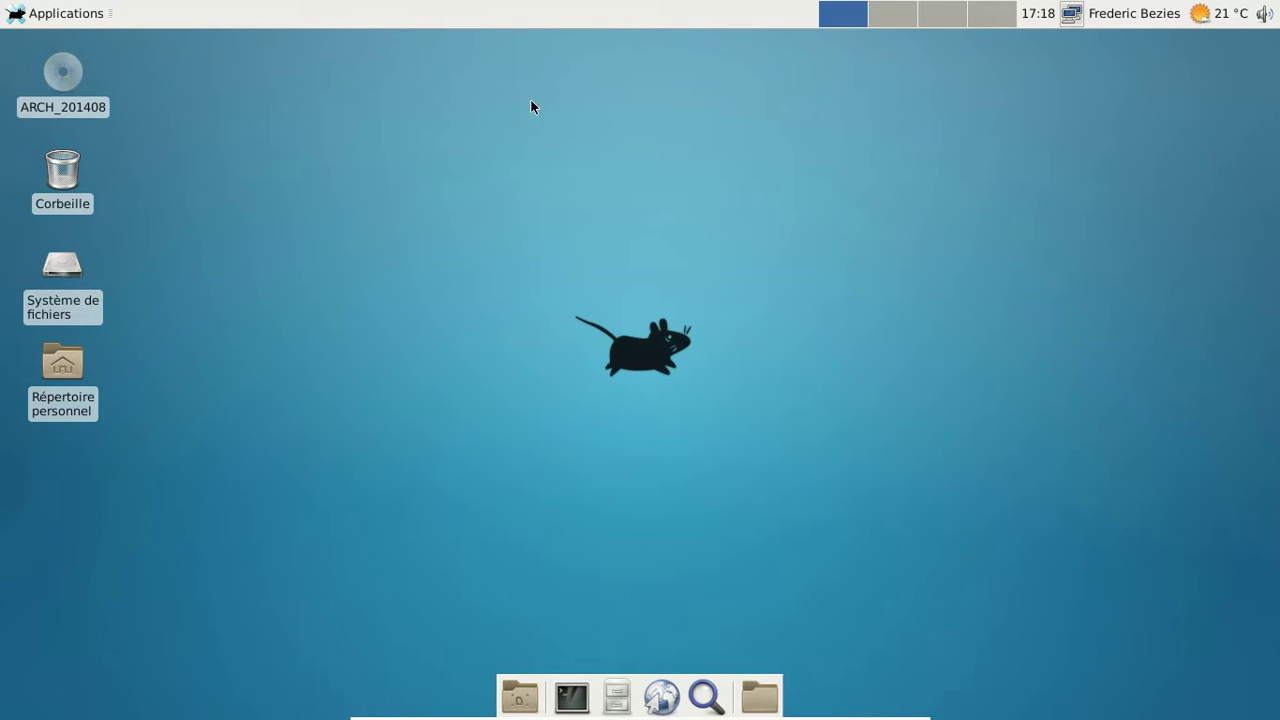
# Open the dialog for adding new items to the main panel, and move and enlarge its window.
pyautogui.rightClick(481, 11)
pyautogui.moveTo(553, 121)
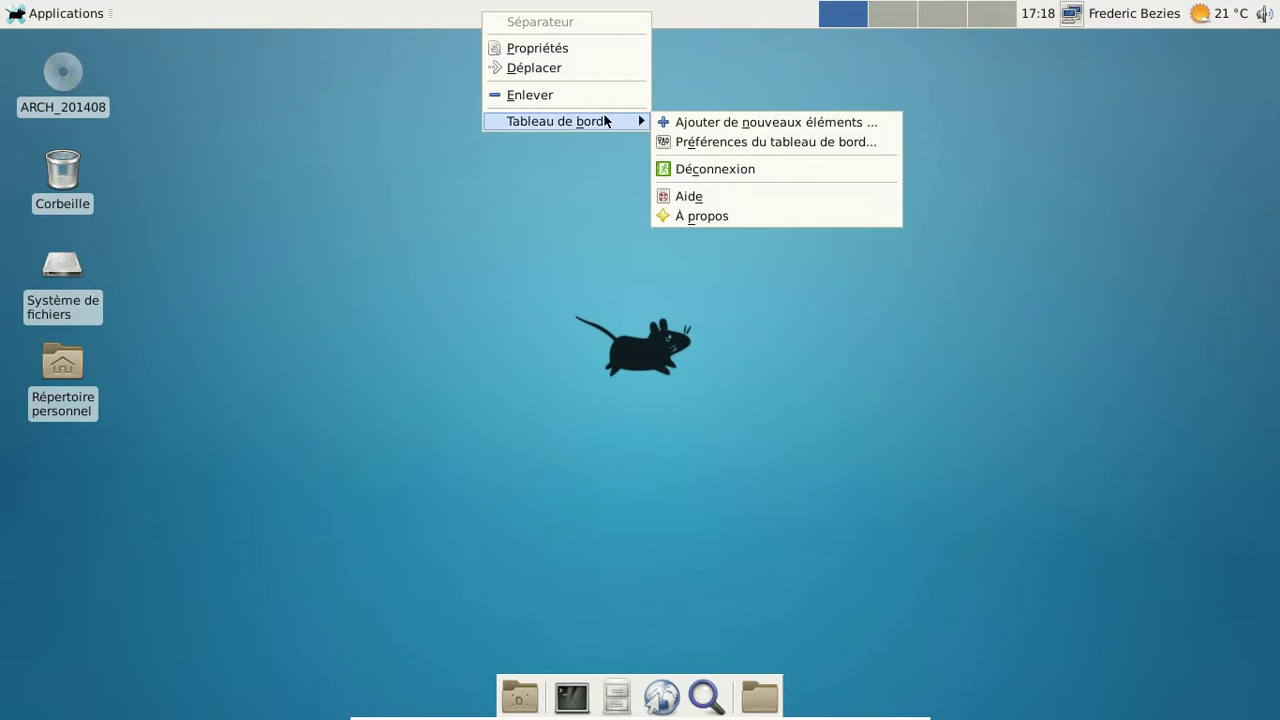
pyautogui.click(709, 124)
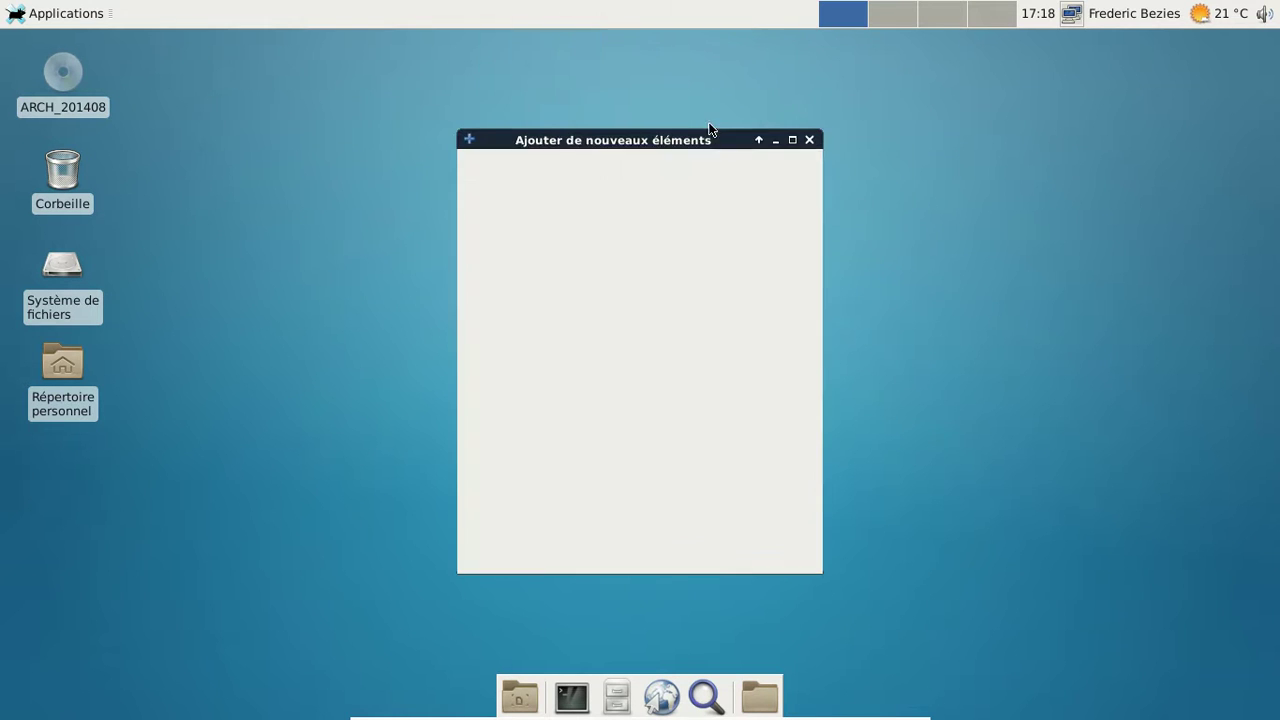
pyautogui.moveTo(617, 135); pyautogui.dragTo(418, 94)
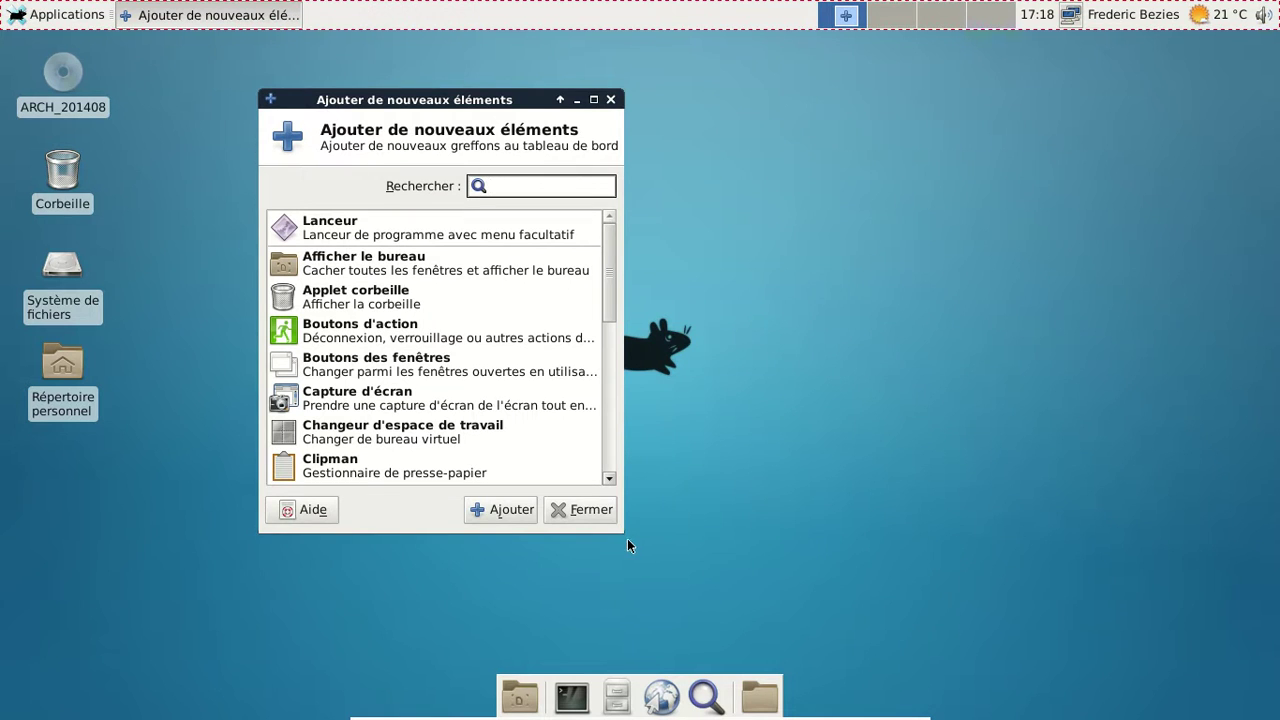
pyautogui.moveTo(629, 545); pyautogui.dragTo(801, 626)
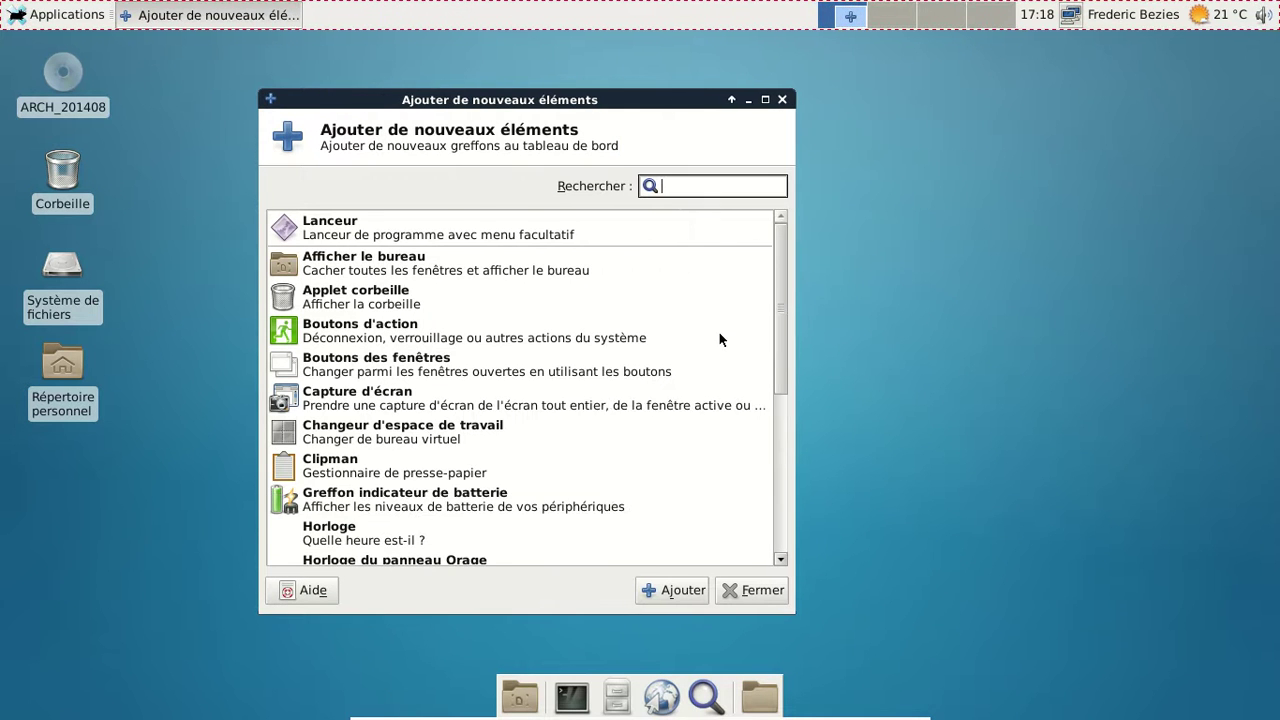
# Browse the available panel plugins, highlight Menu Whisker, and close the dialog without adding any item.
pyautogui.scroll(-3, 731, 346)
pyautogui.scroll(-2, 731, 346)
pyautogui.click(495, 357)
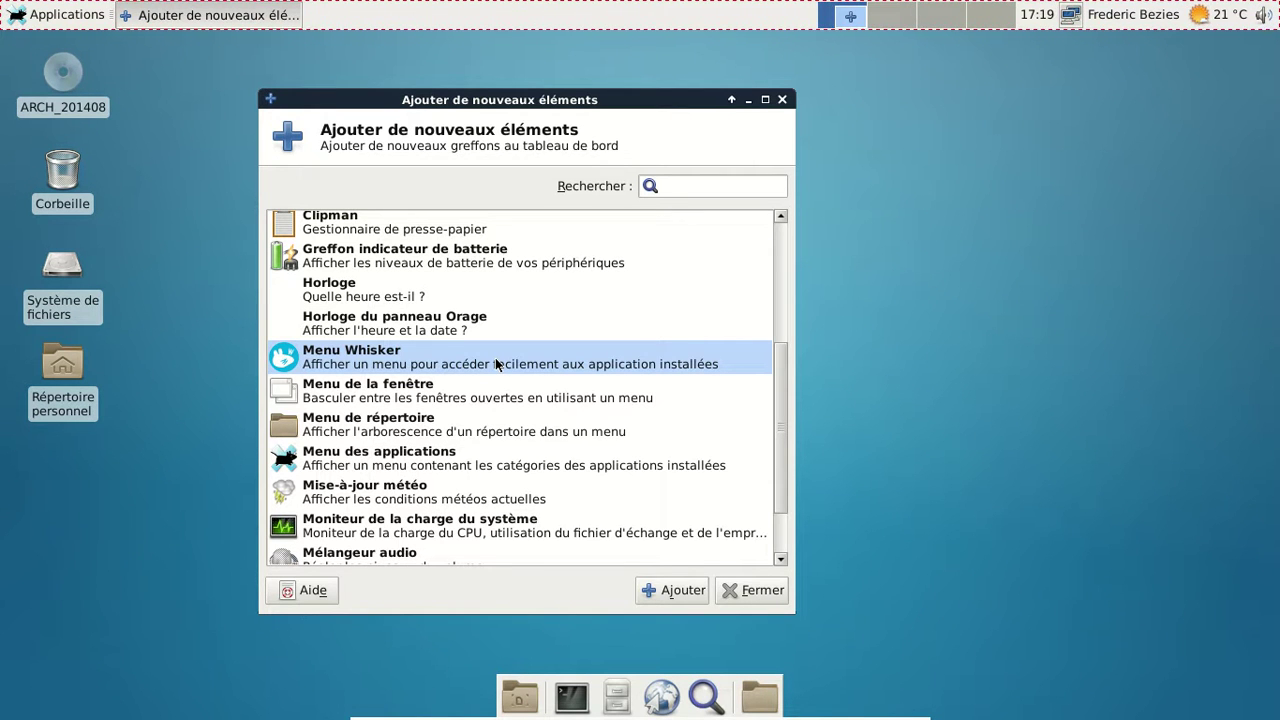
pyautogui.scroll(-2, 634, 386)
pyautogui.scroll(8, 634, 385)
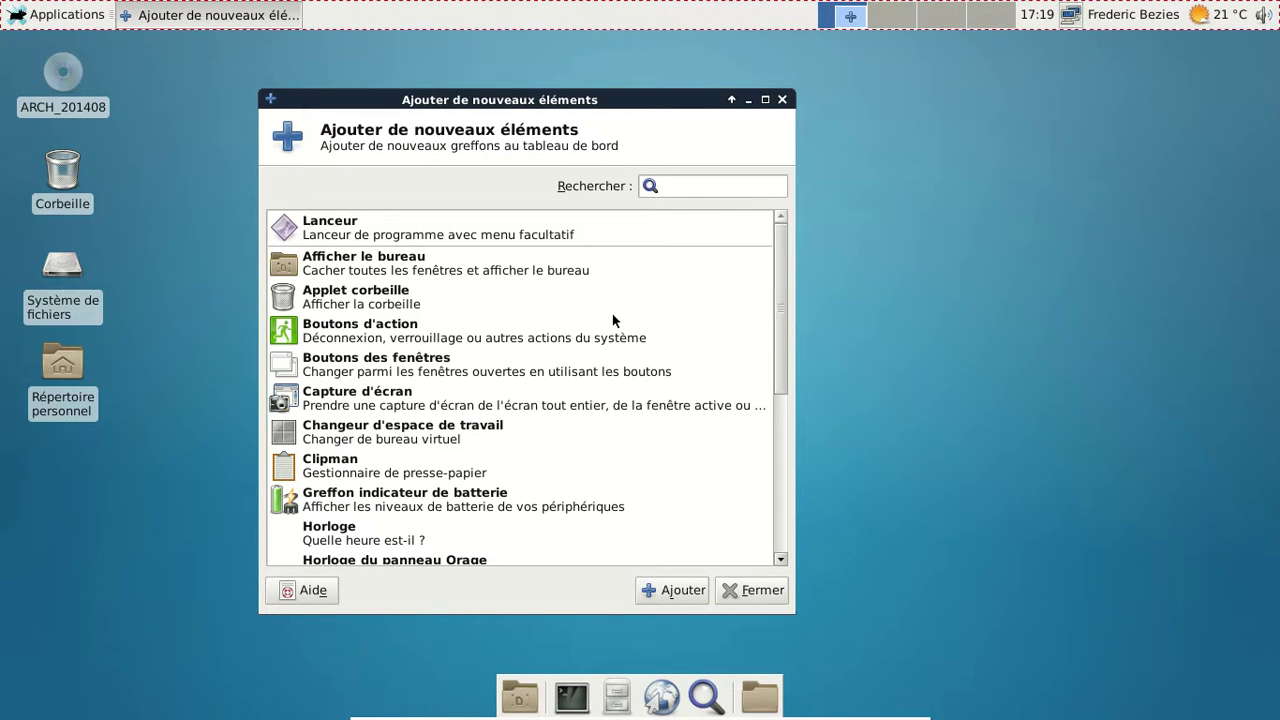
pyautogui.click(781, 99)
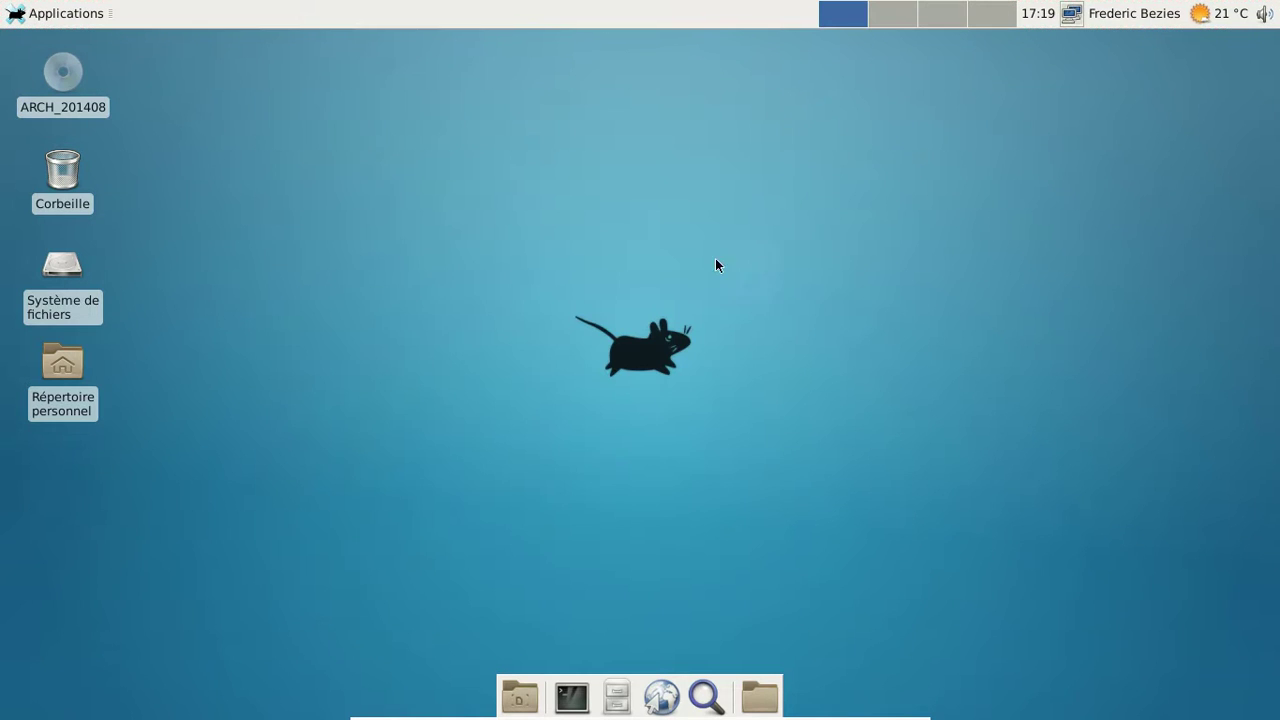
# Open a terminal and view the terminal emulator's version information.
pyautogui.click(588, 698)
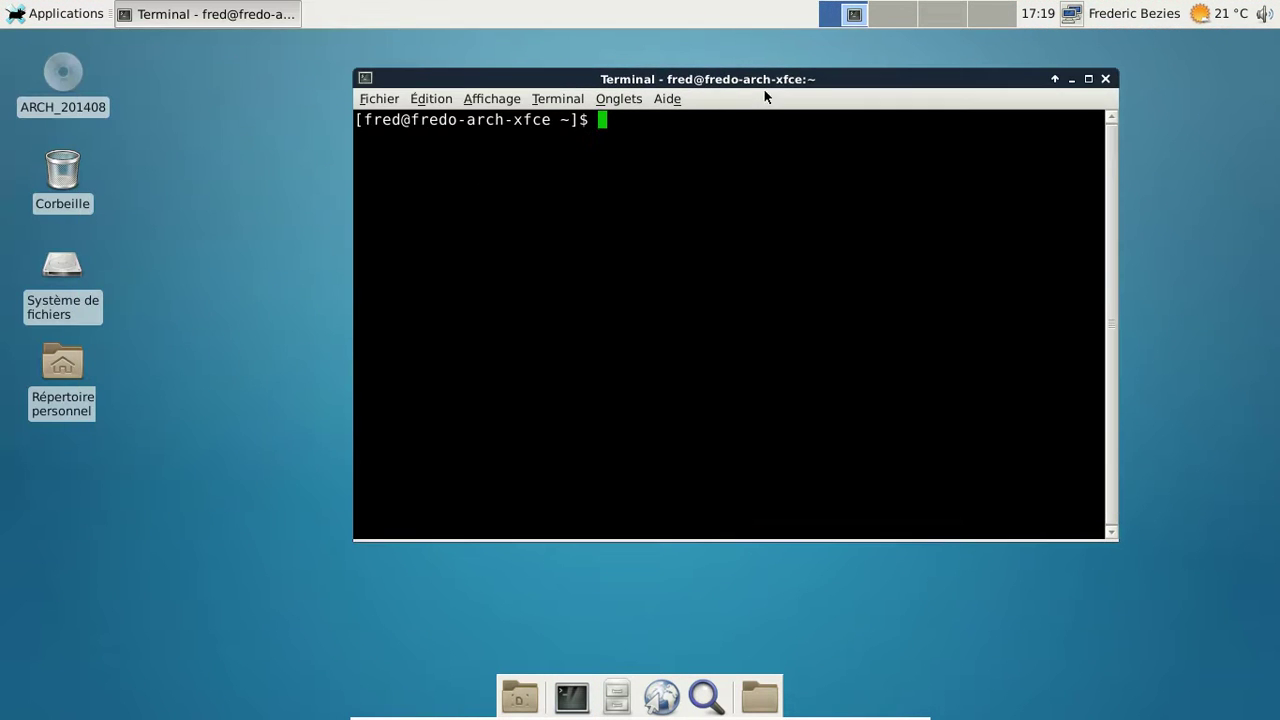
pyautogui.click(675, 100)
pyautogui.click(697, 139)
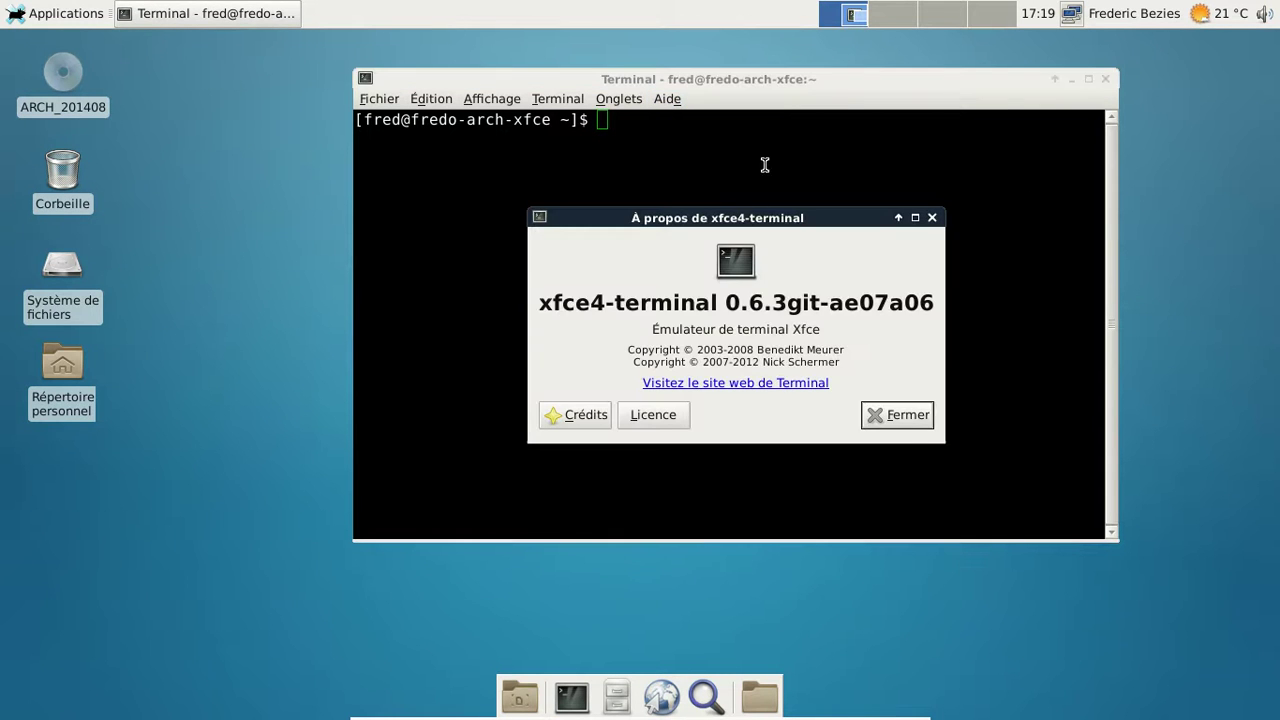
pyautogui.click(898, 416)
# Display the kernel and system information with uname -a, and exit the terminal.
pyautogui.write('uname -a')
pyautogui.press('Return')
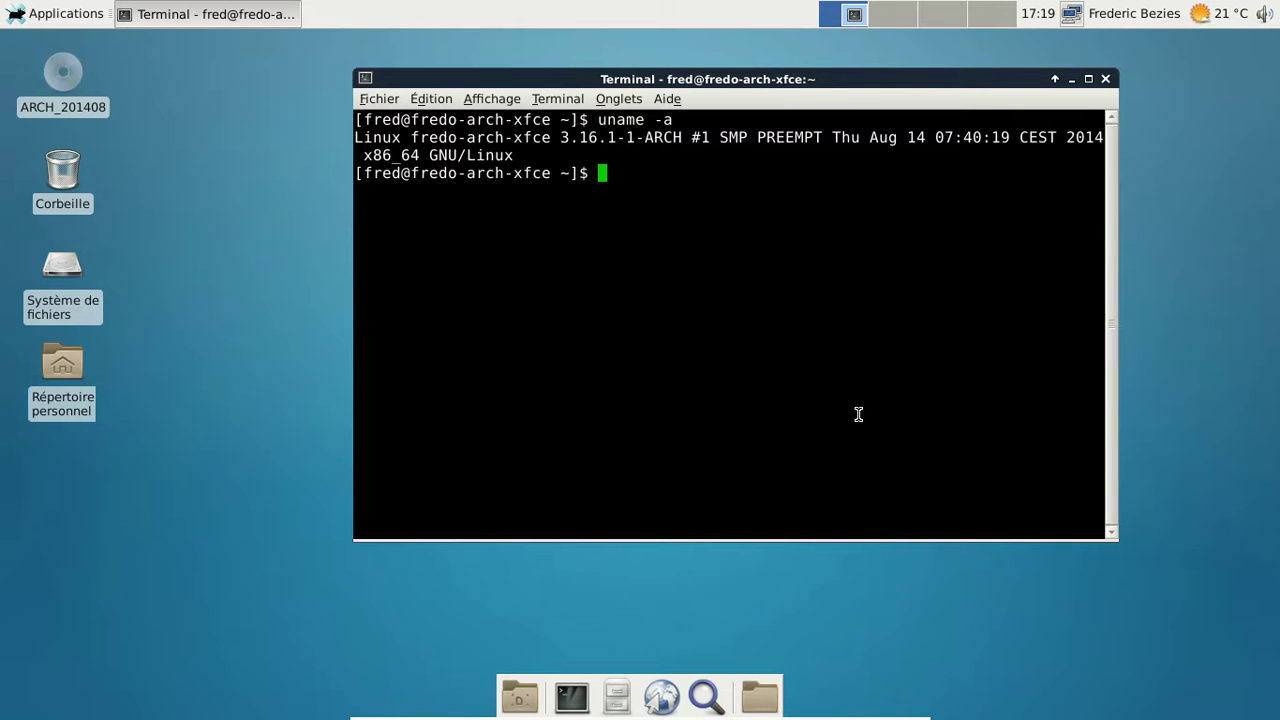
pyautogui.write('exit')
pyautogui.press('Return')
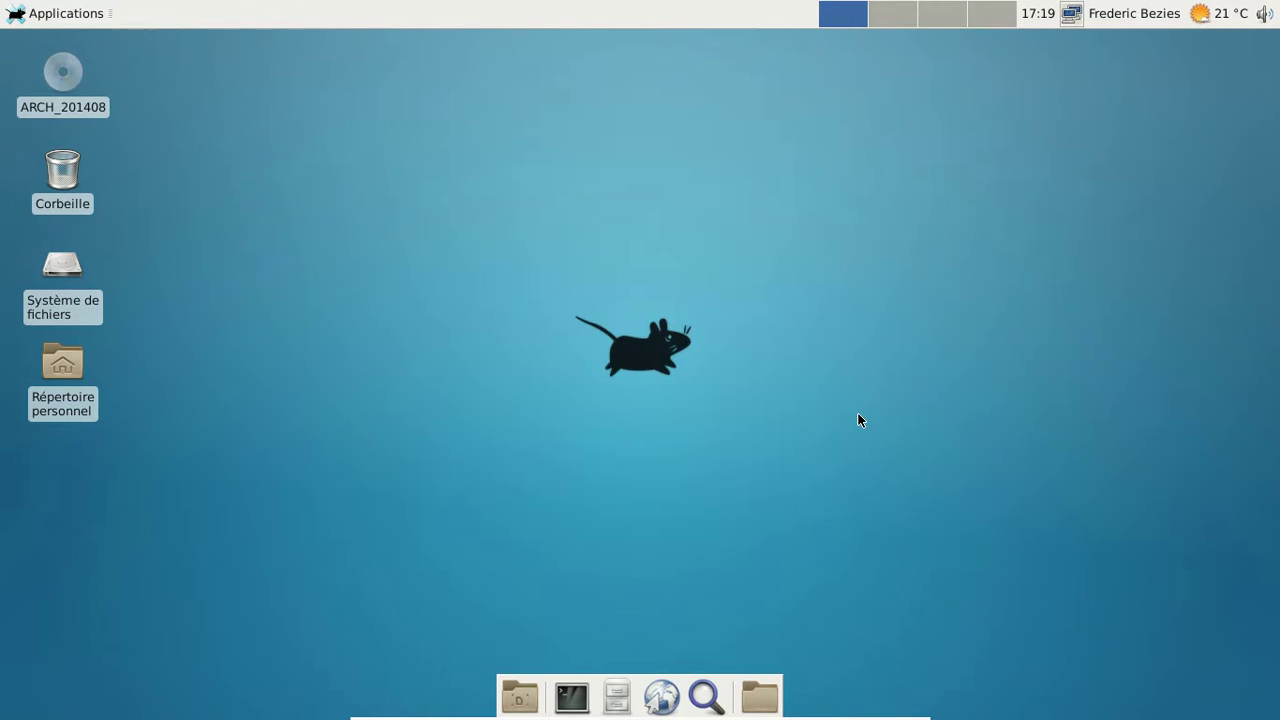
# Open the file manager on the home folder, enlarge its window and centre it on the desktop.
pyautogui.click(617, 697)
pyautogui.moveTo(362, 40); pyautogui.dragTo(630, 73)
pyautogui.moveTo(872, 525); pyautogui.dragTo(1062, 616)
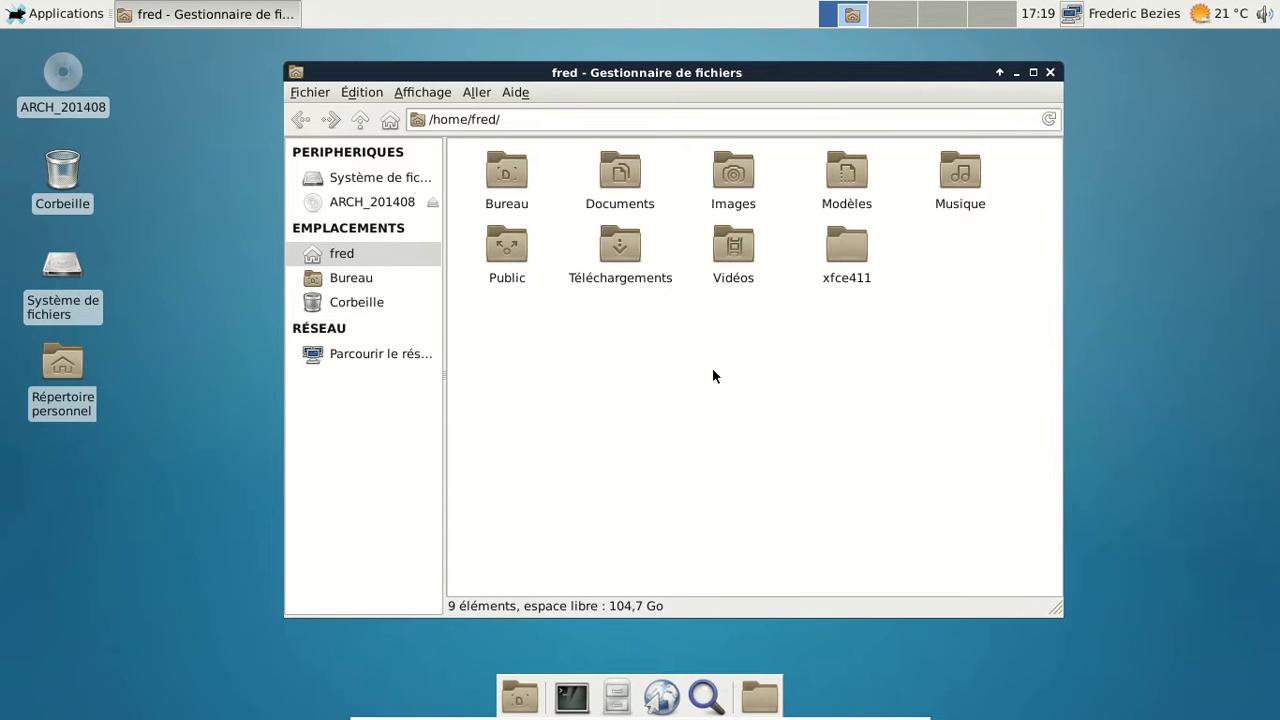
pyautogui.moveTo(671, 78); pyautogui.dragTo(645, 86)
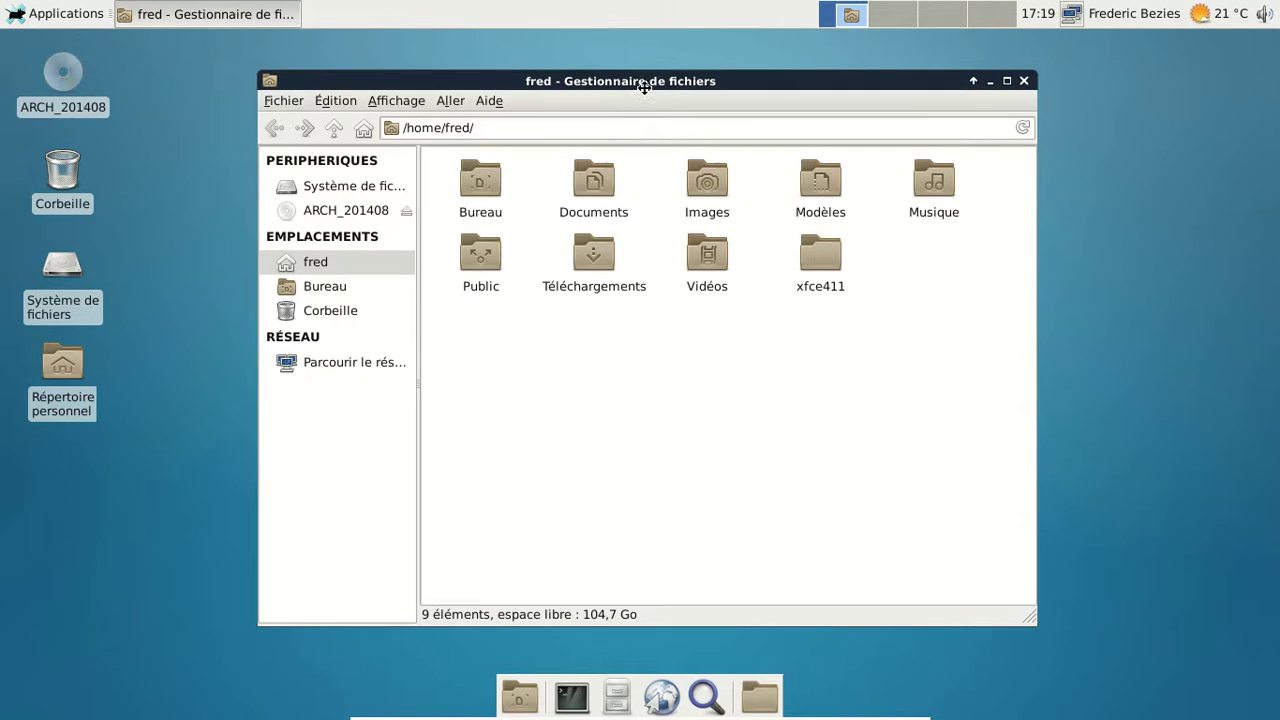
# Open the settings manager, view the window manager's style settings, and return to all settings.
pyautogui.click(78, 16)
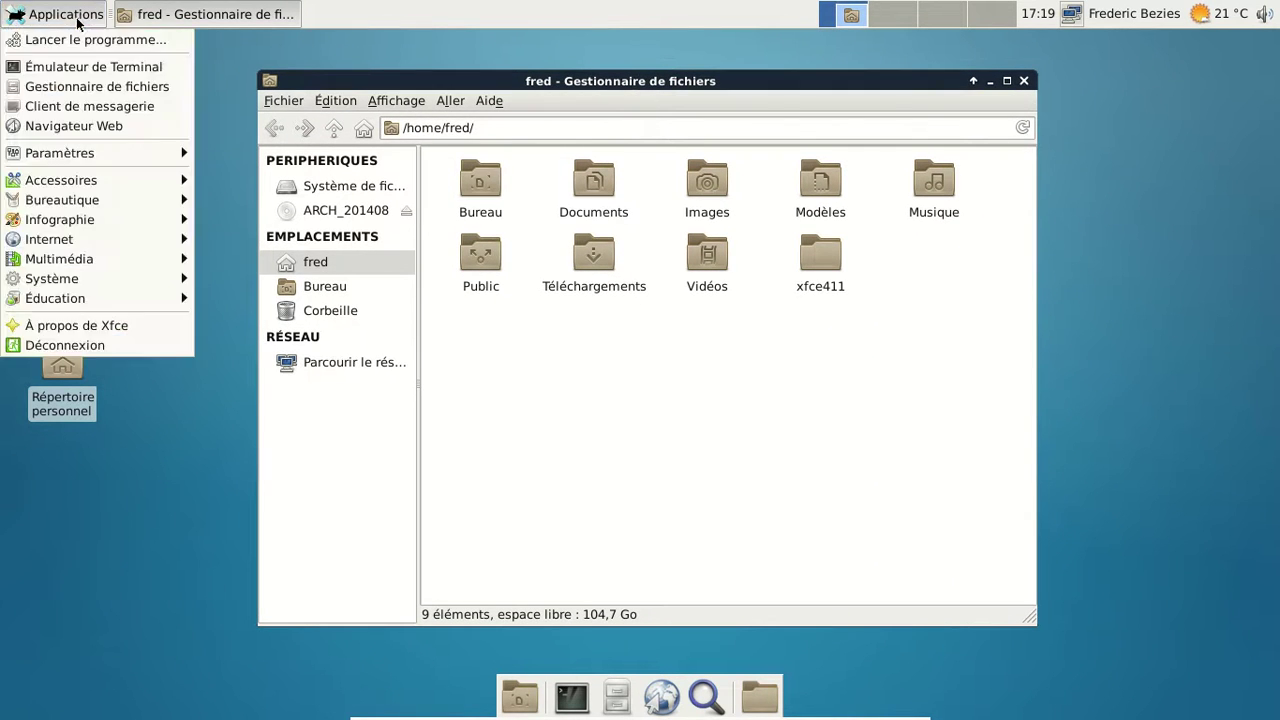
pyautogui.moveTo(143, 156)
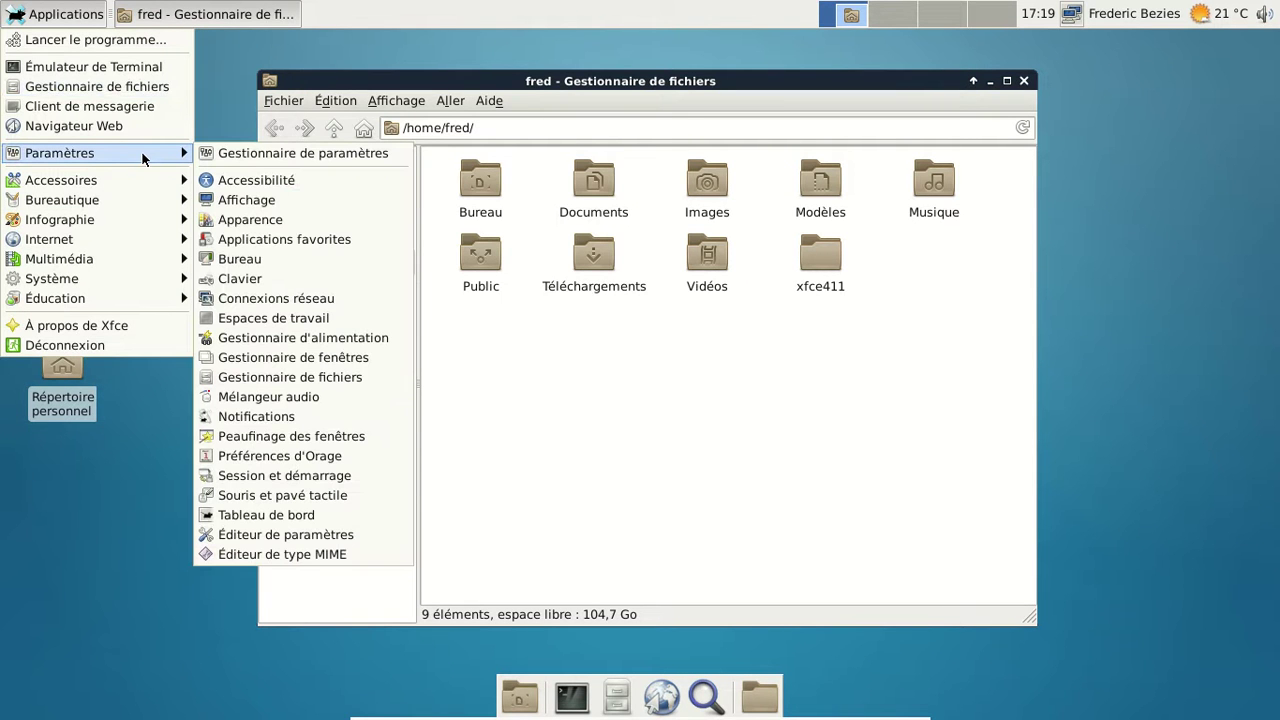
pyautogui.click(253, 155)
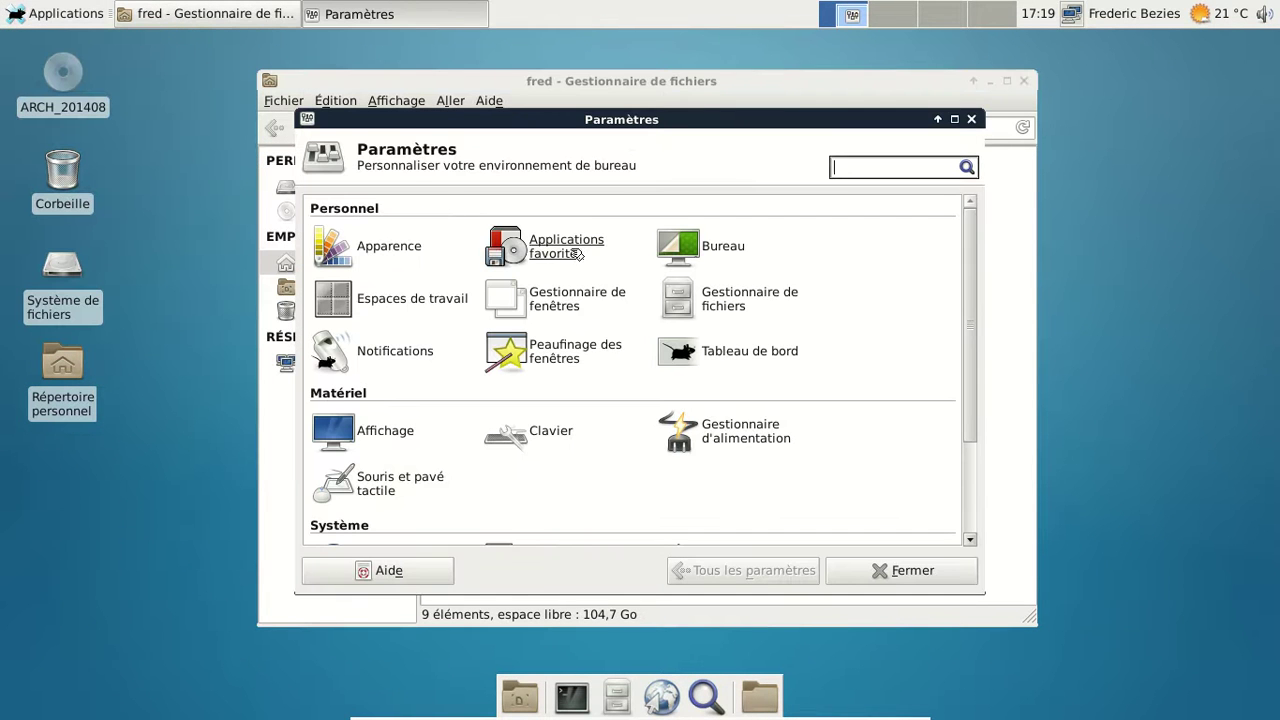
pyautogui.click(566, 302)
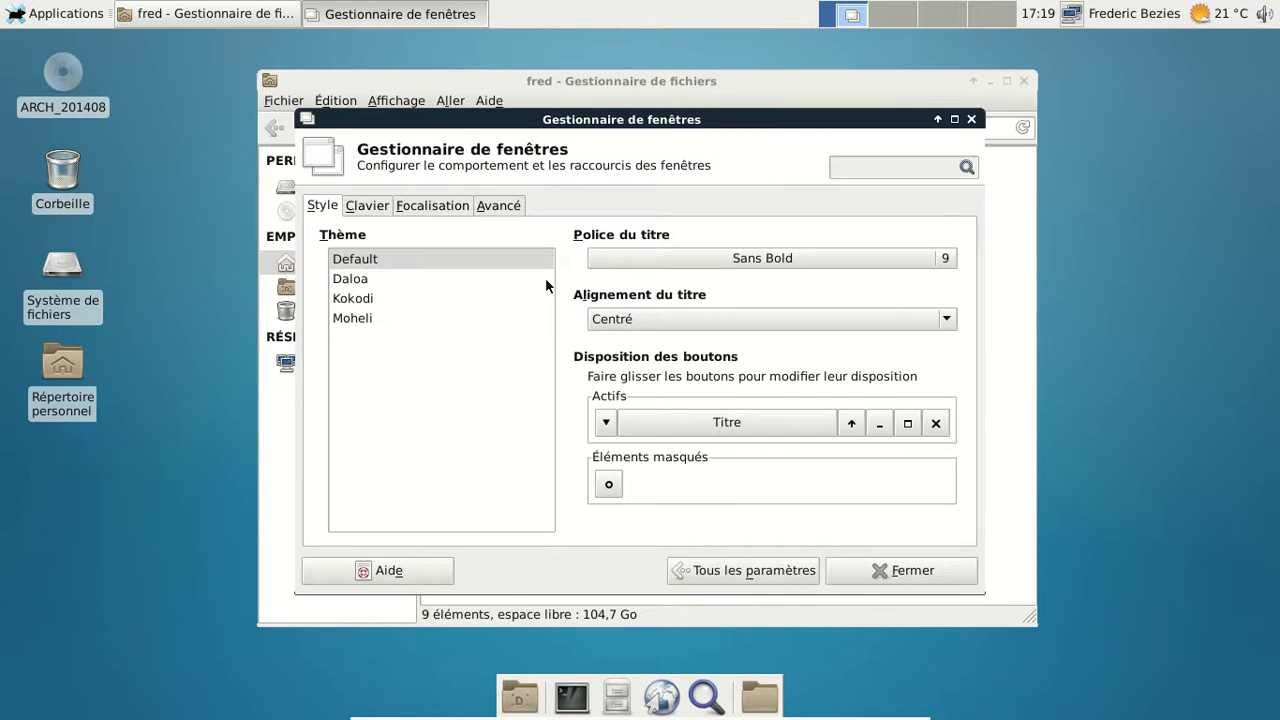
pyautogui.click(712, 580)
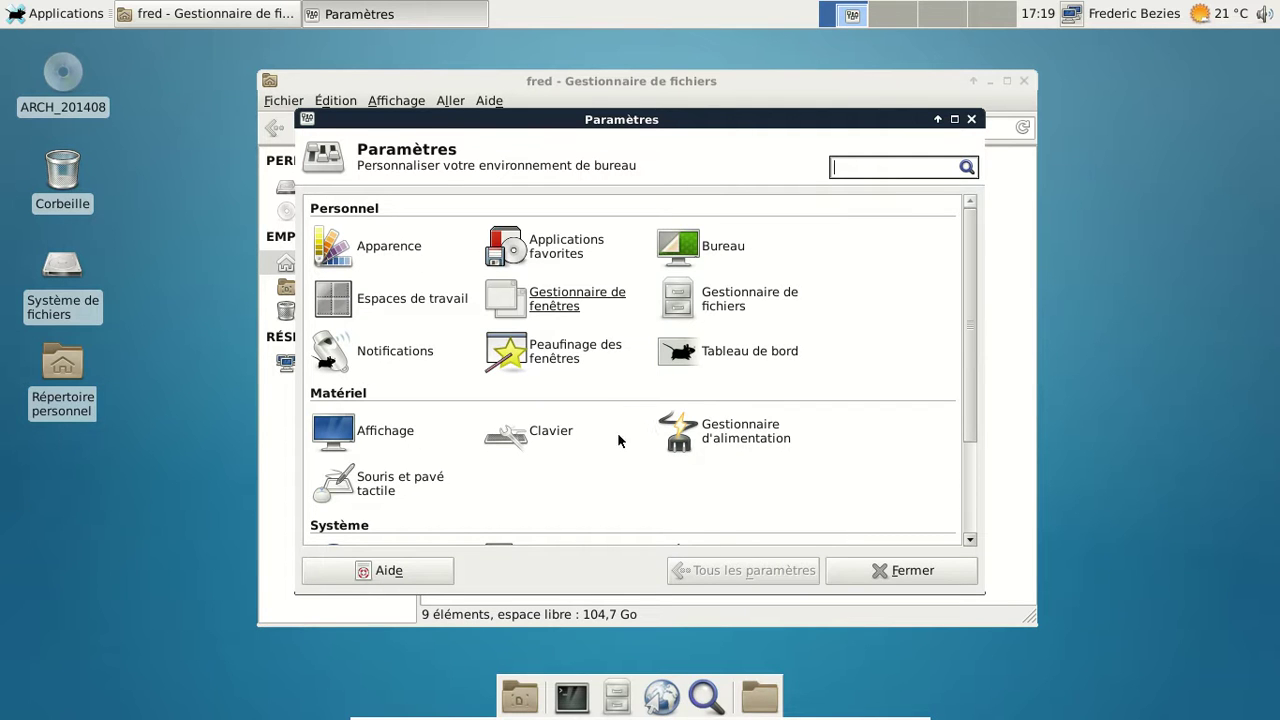
# View the desktop background settings, and open the window tweaks (Peaufinage des fenêtres) from the settings overview.
pyautogui.click(720, 246)
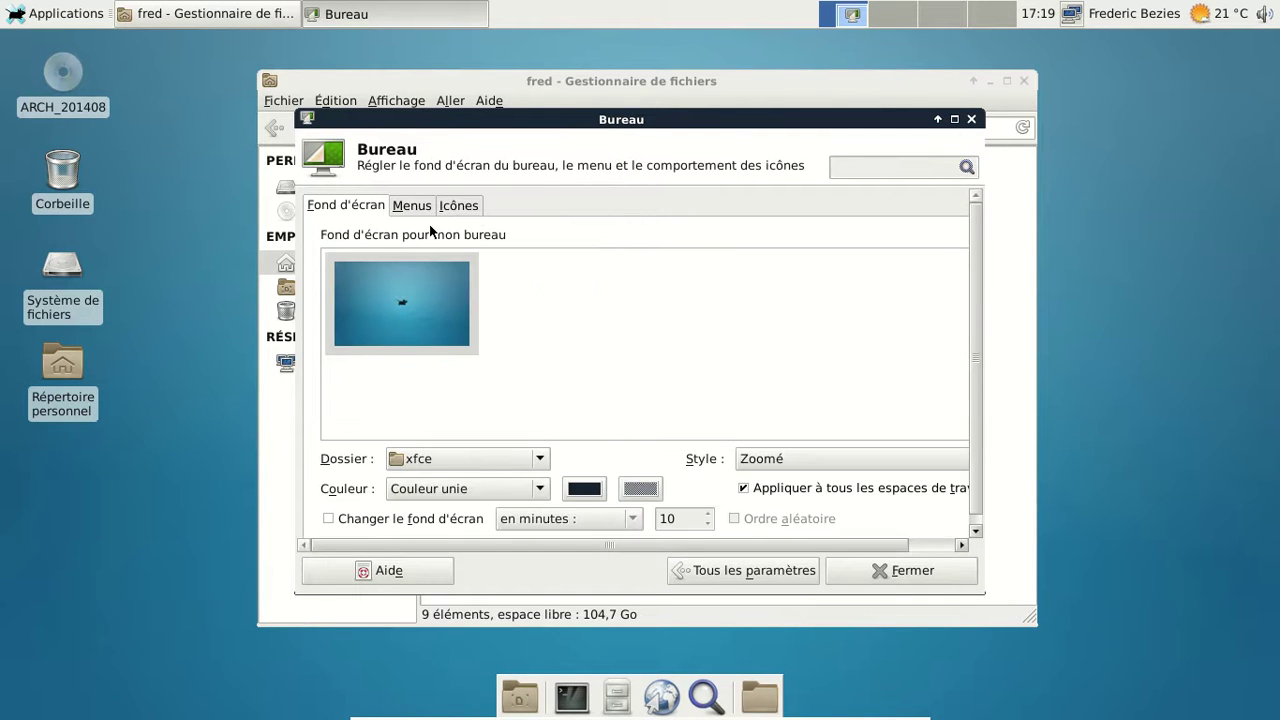
pyautogui.click(708, 576)
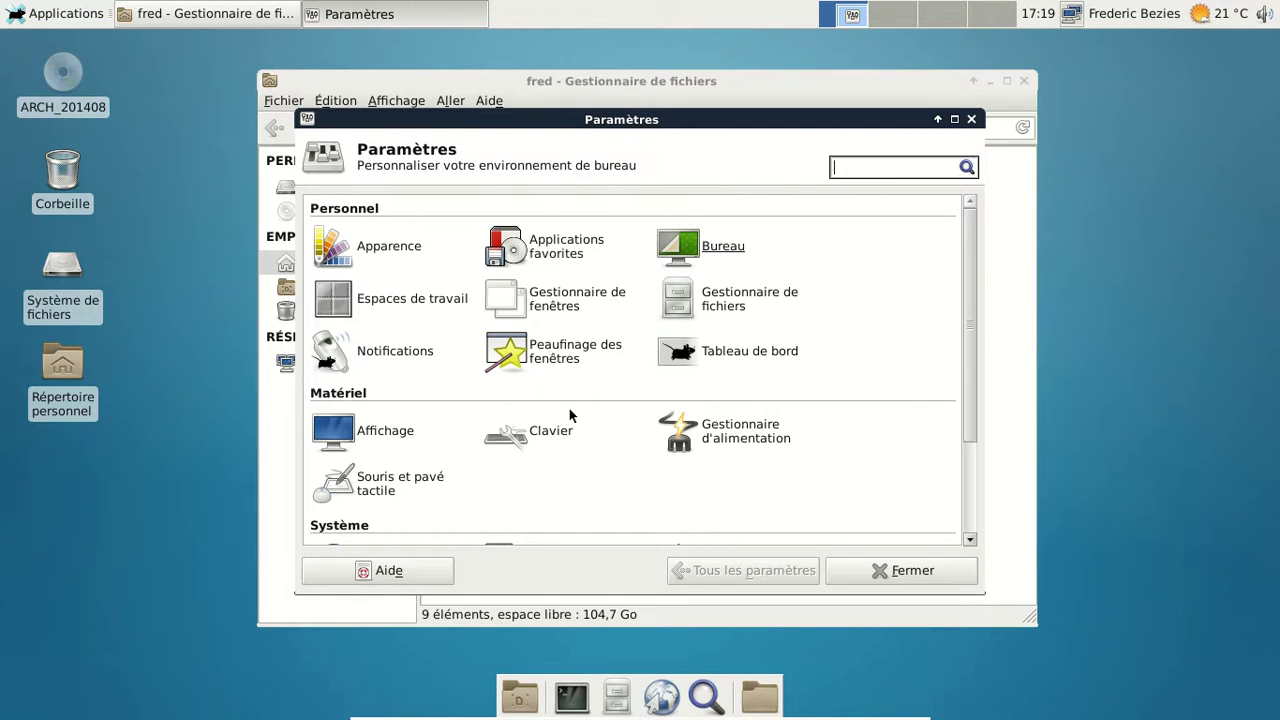
pyautogui.scroll(-2, 569, 413)
pyautogui.click(581, 255)
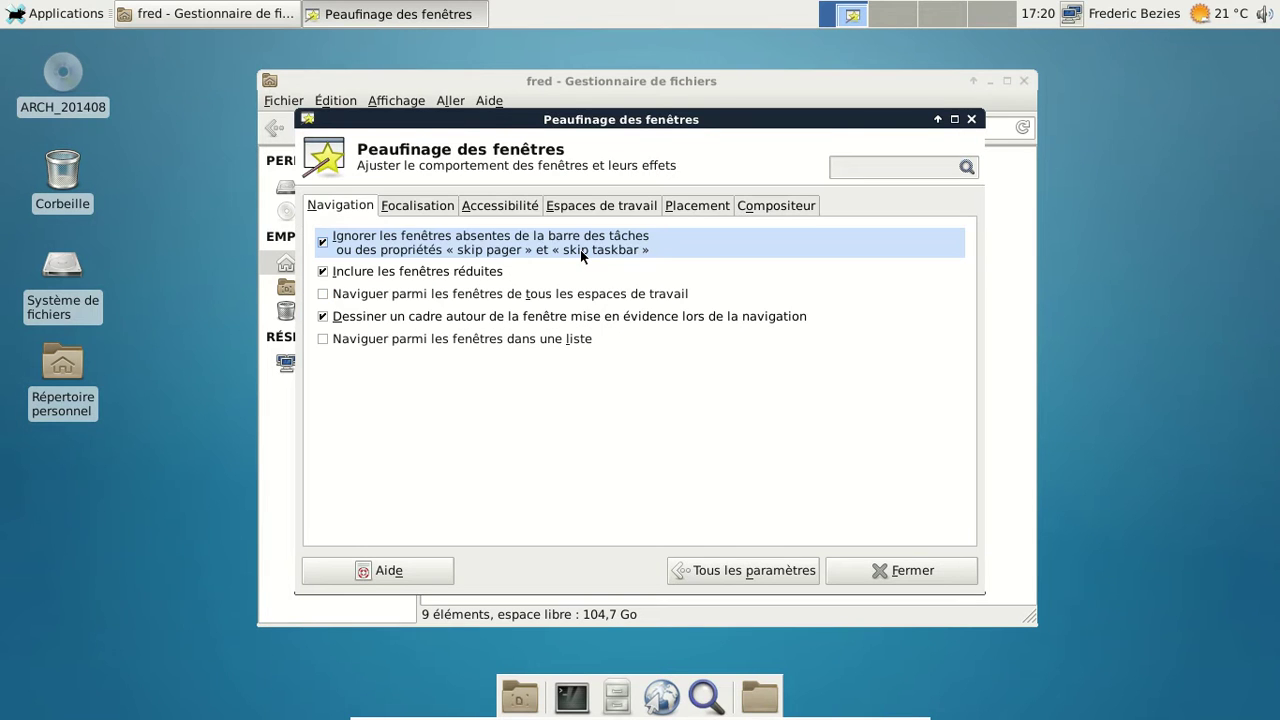
# Enable the display compositor and lower the opacity of inactive windows to roughly two thirds.
pyautogui.click(755, 205)
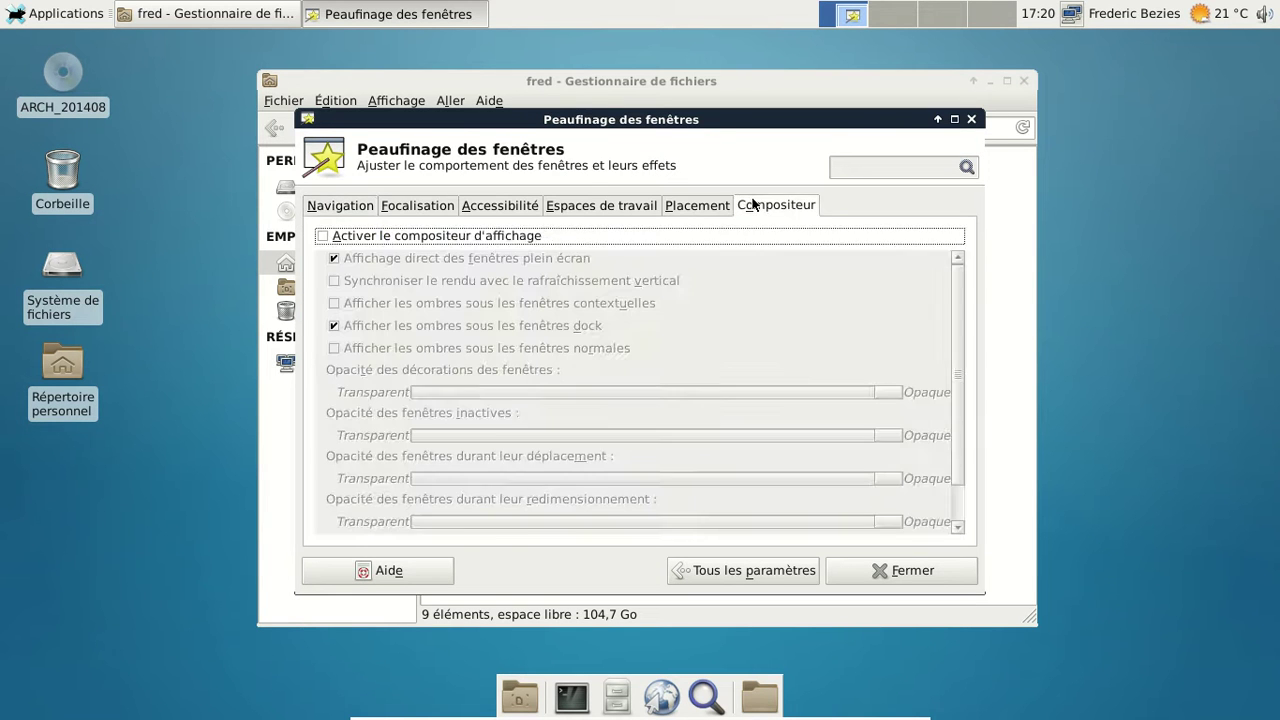
pyautogui.click(490, 238)
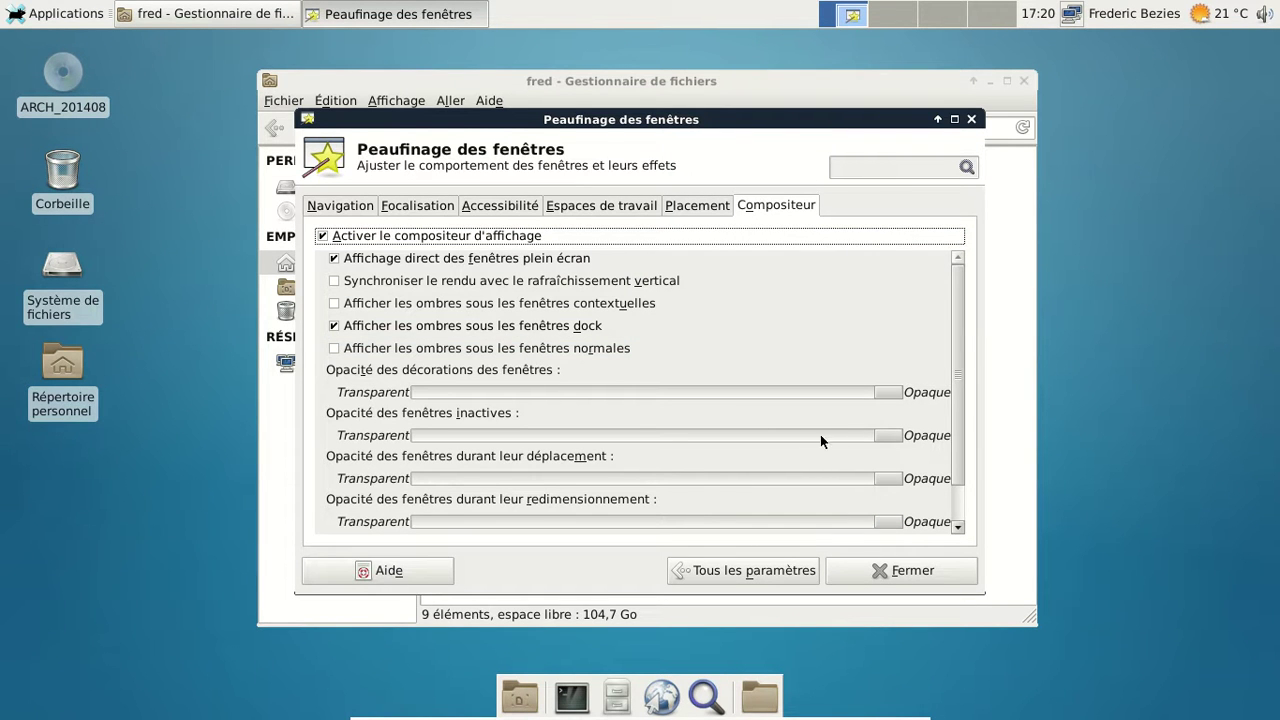
pyautogui.moveTo(889, 436); pyautogui.dragTo(667, 437)
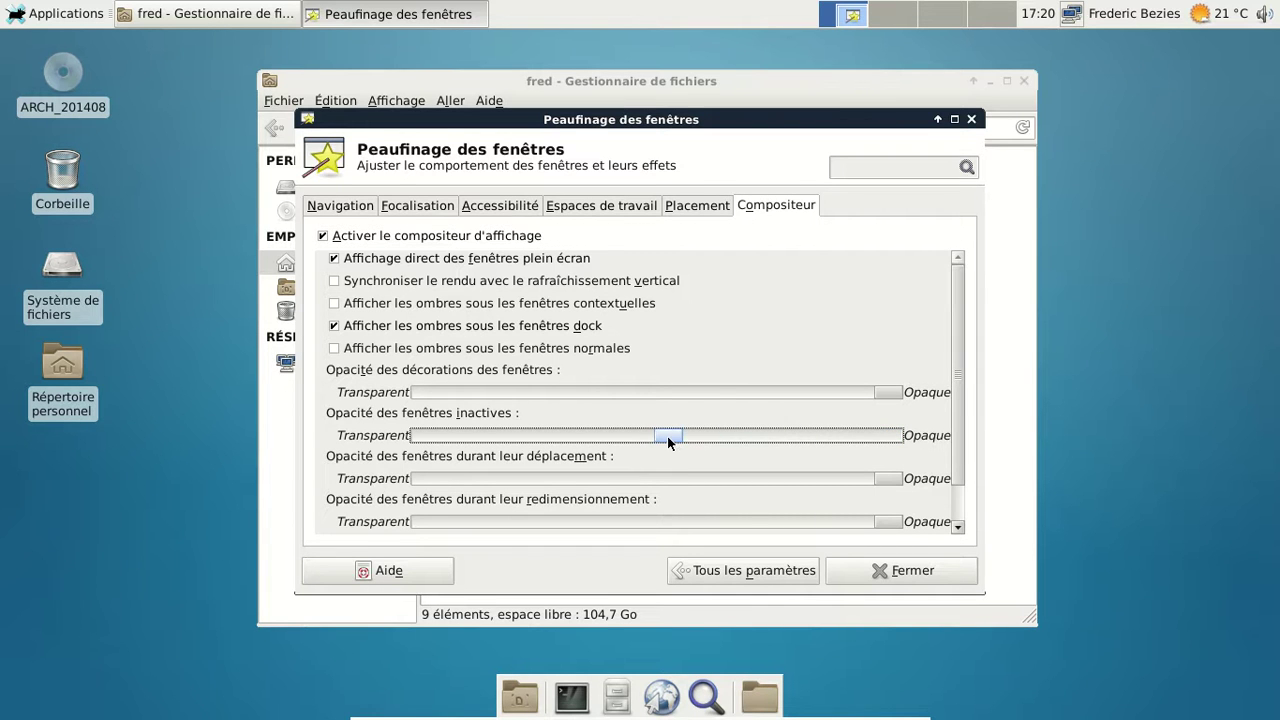
pyautogui.click(890, 570)
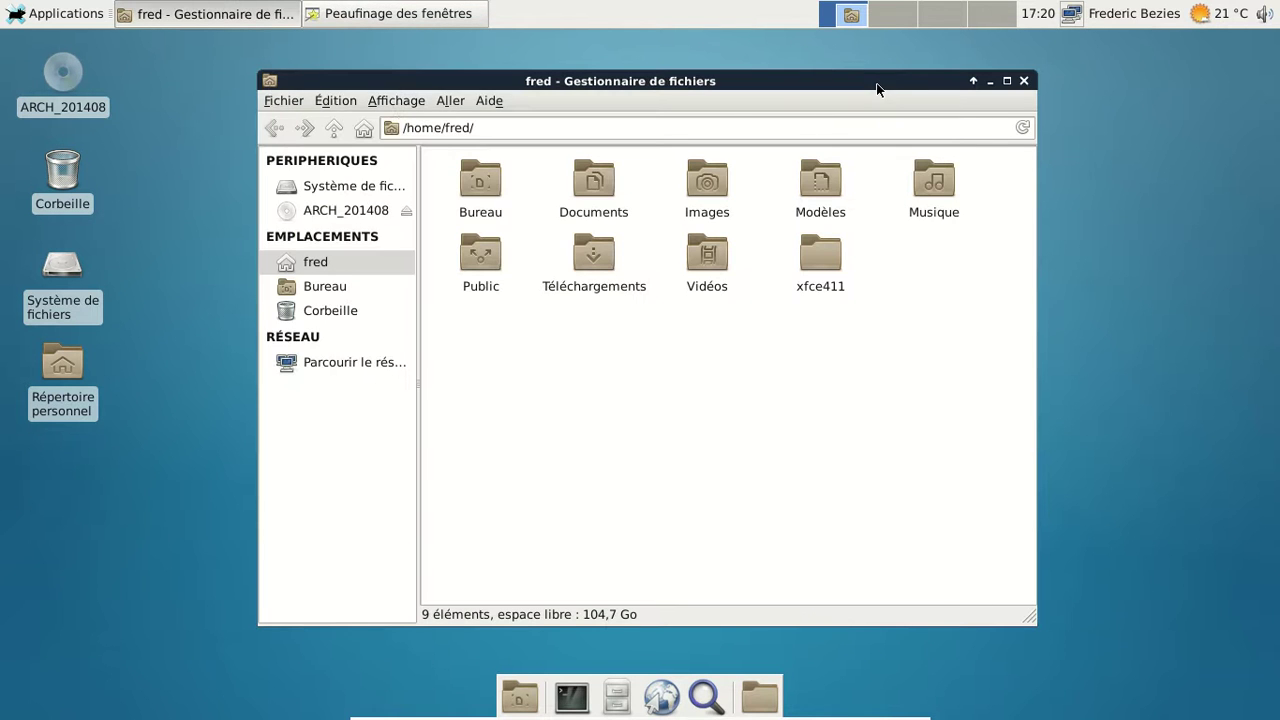
pyautogui.hotkey('alt', 'Tab')
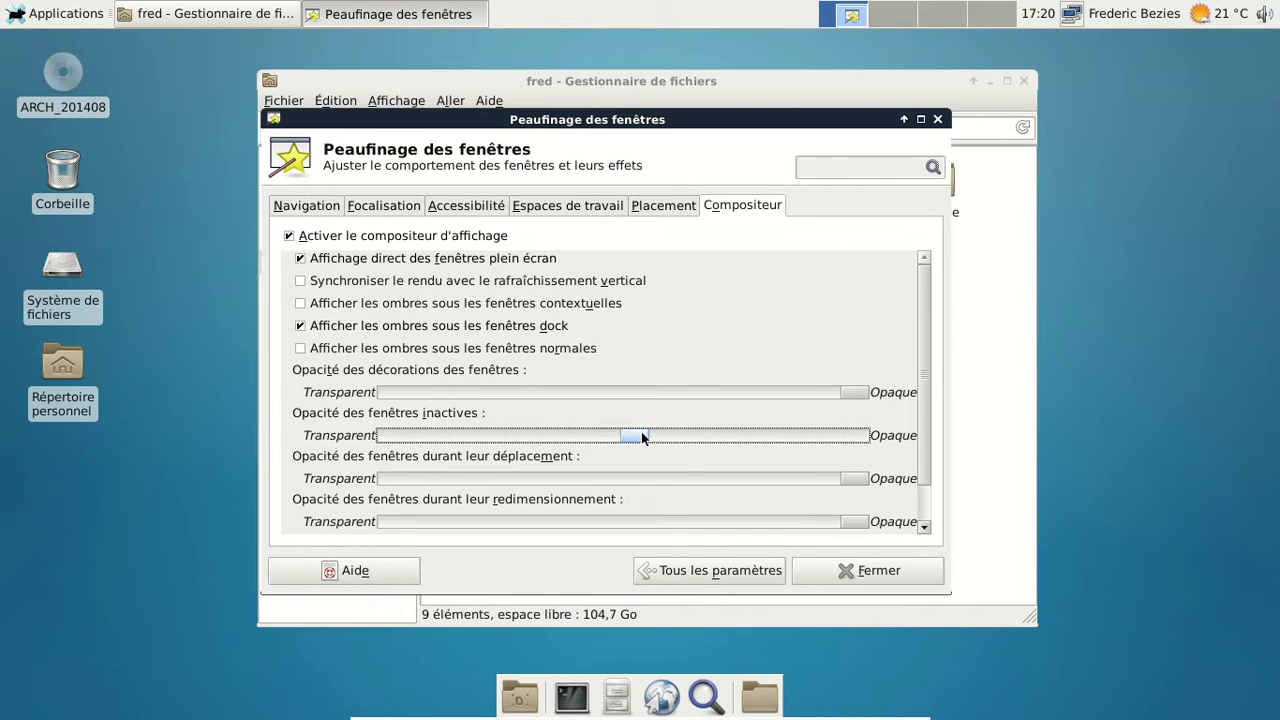
pyautogui.moveTo(700, 432); pyautogui.dragTo(718, 431)
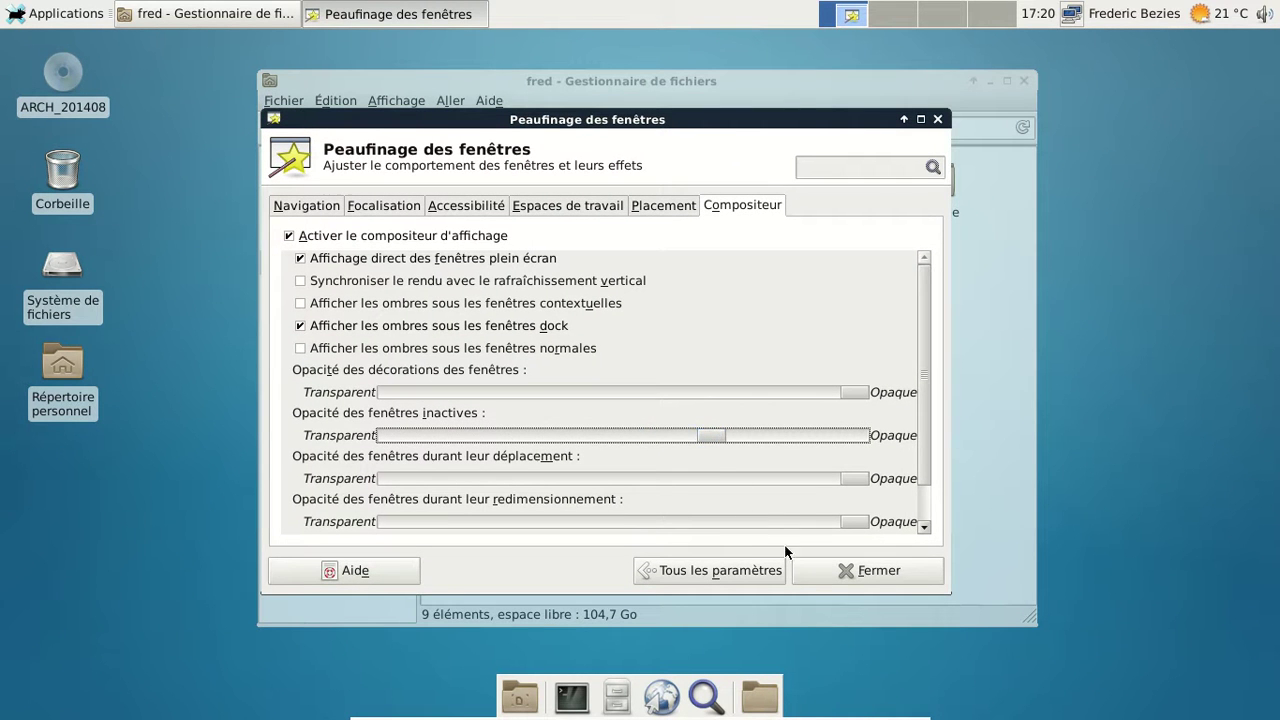
# Enable shadows under normal windows and popup windows, and close the window tweaks.
pyautogui.click(520, 348)
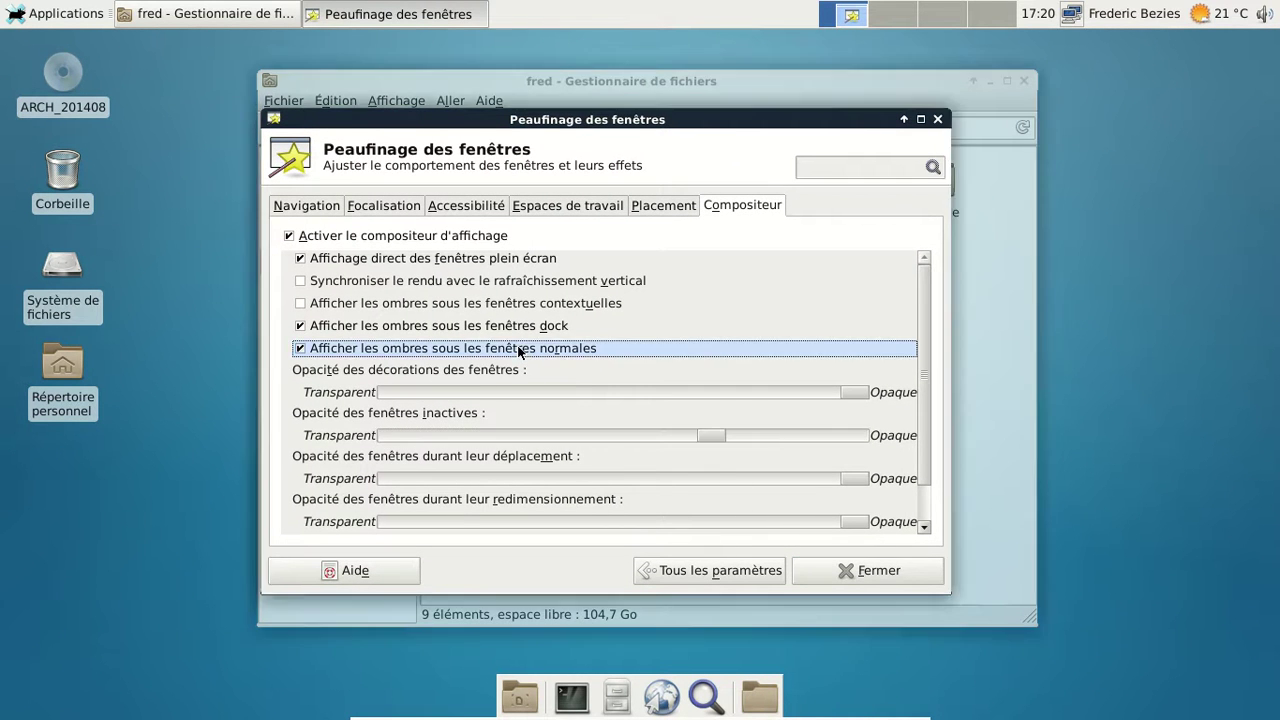
pyautogui.click(500, 298)
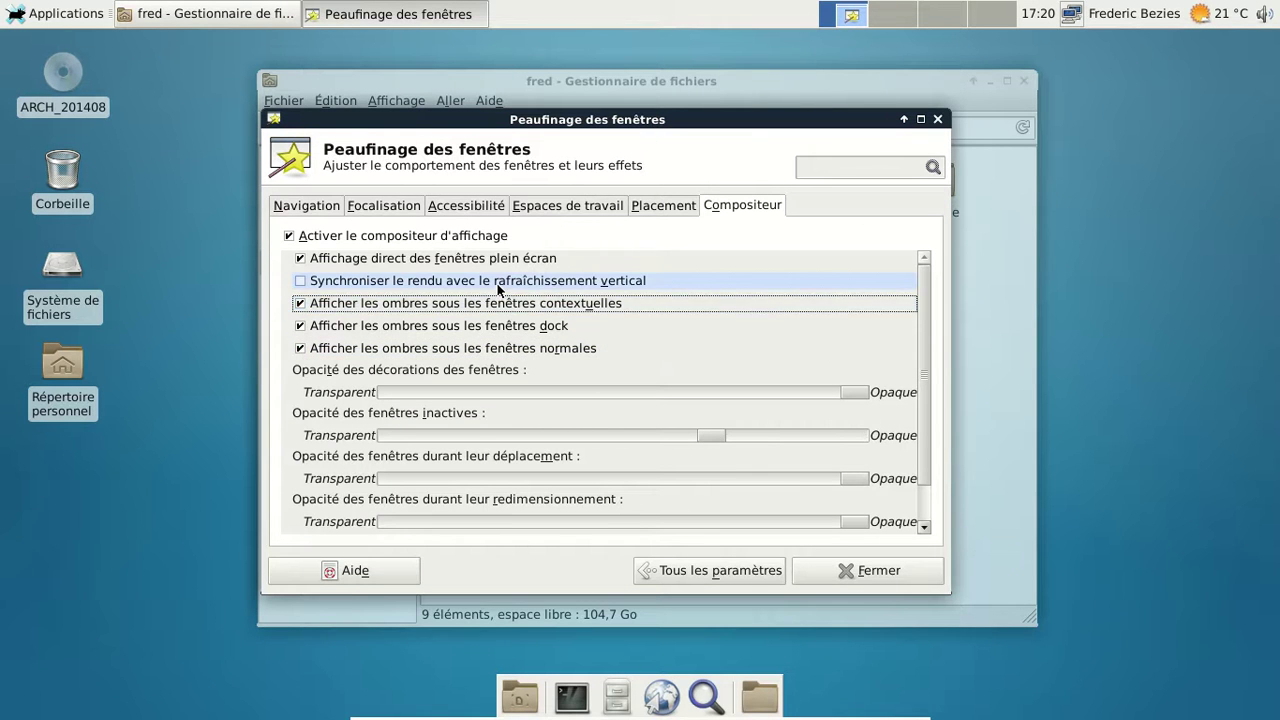
pyautogui.click(815, 571)
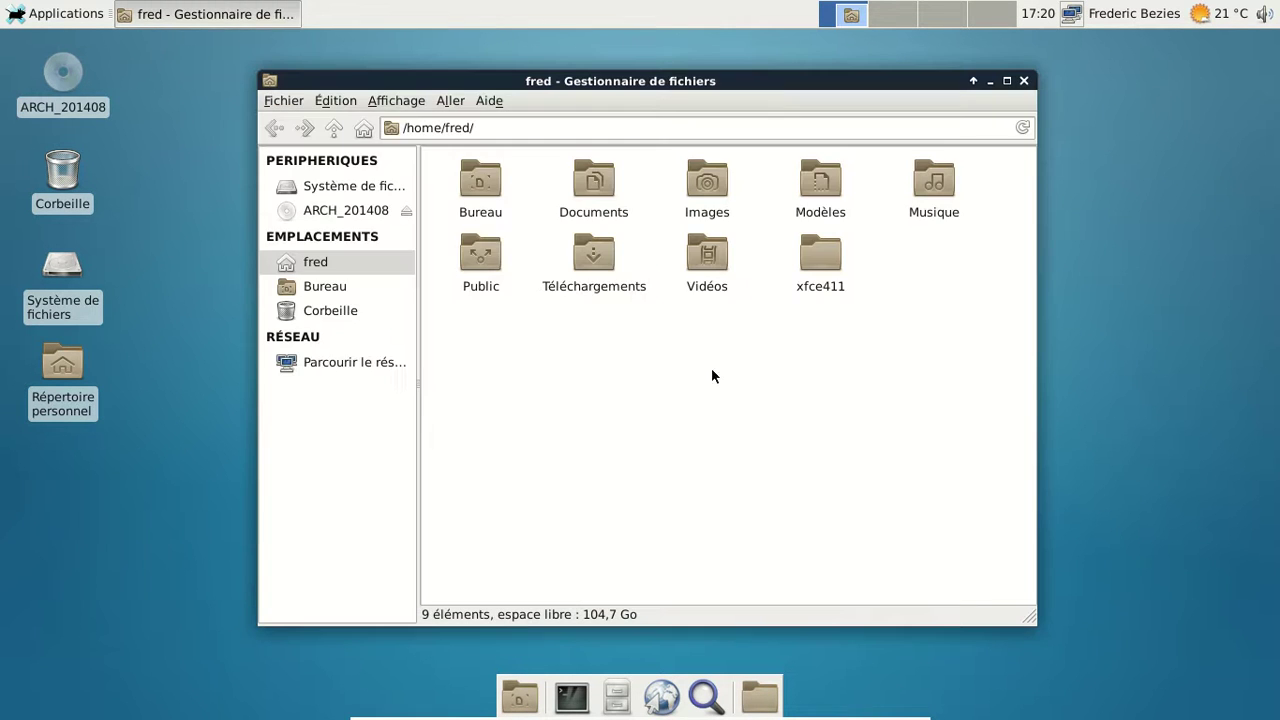
# Move the file manager window slightly lower, view the properties of the xfce411 folder, and close the file manager.
pyautogui.moveTo(657, 83)
pyautogui.mouseDown()
pyautogui.moveTo(733, 104)
pyautogui.moveTo(650, 65)
pyautogui.moveTo(646, 104)
pyautogui.mouseUp()
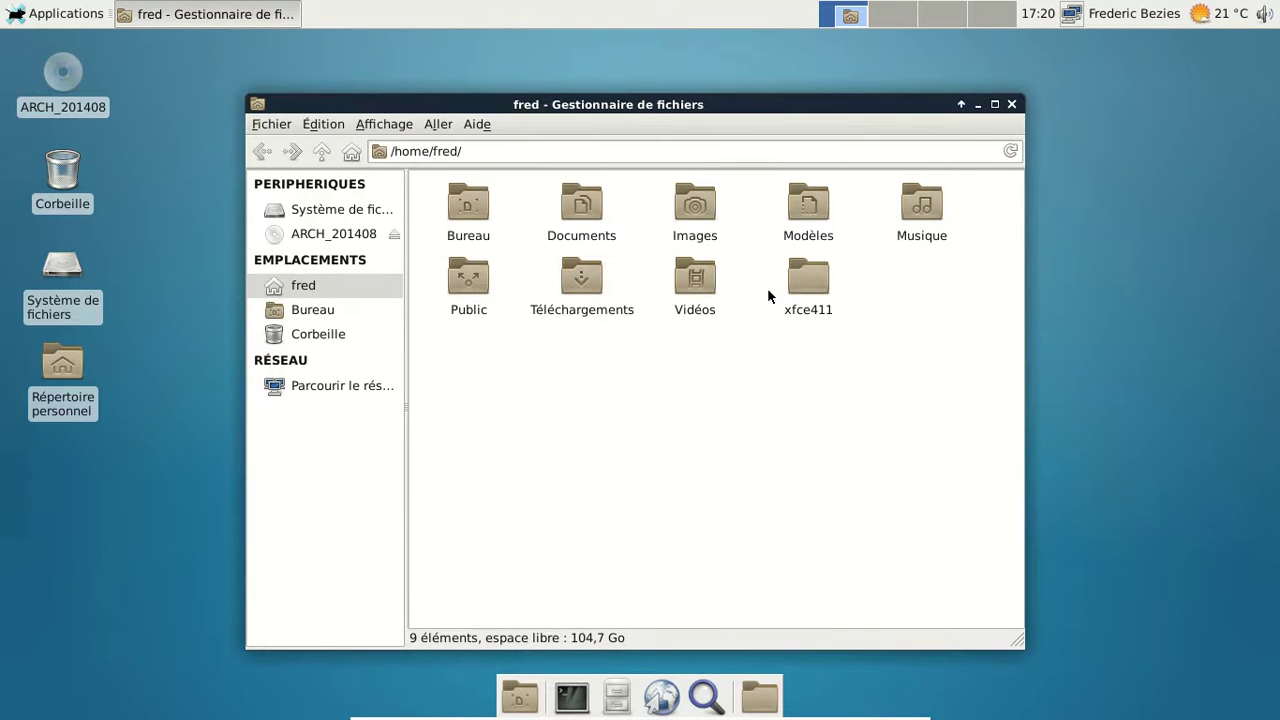
pyautogui.rightClick(817, 297)
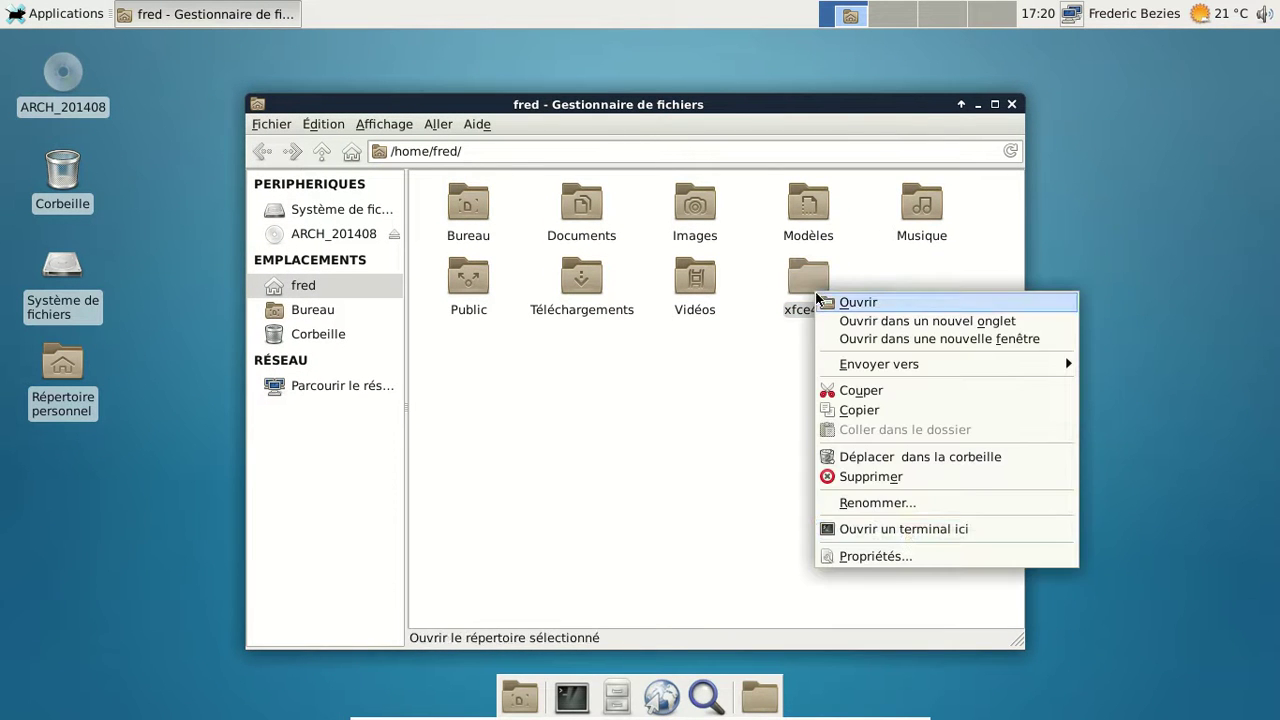
pyautogui.click(901, 560)
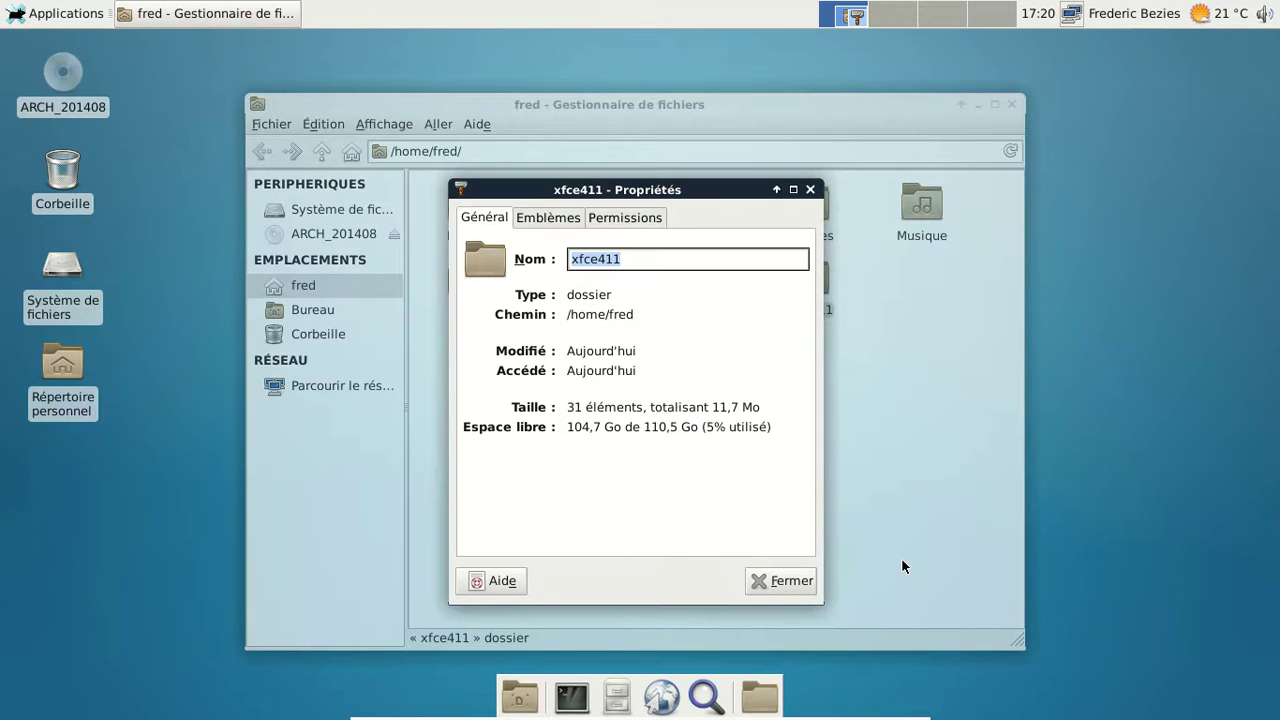
pyautogui.click(787, 581)
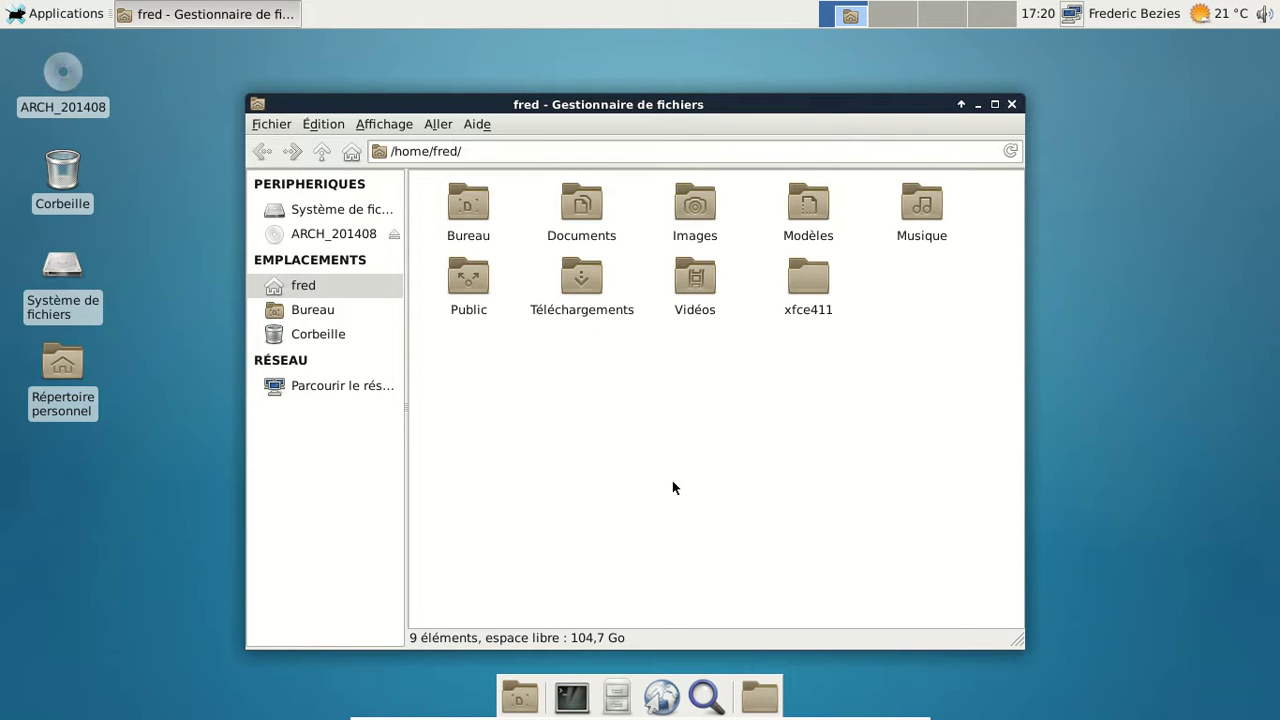
pyautogui.click(1011, 106)
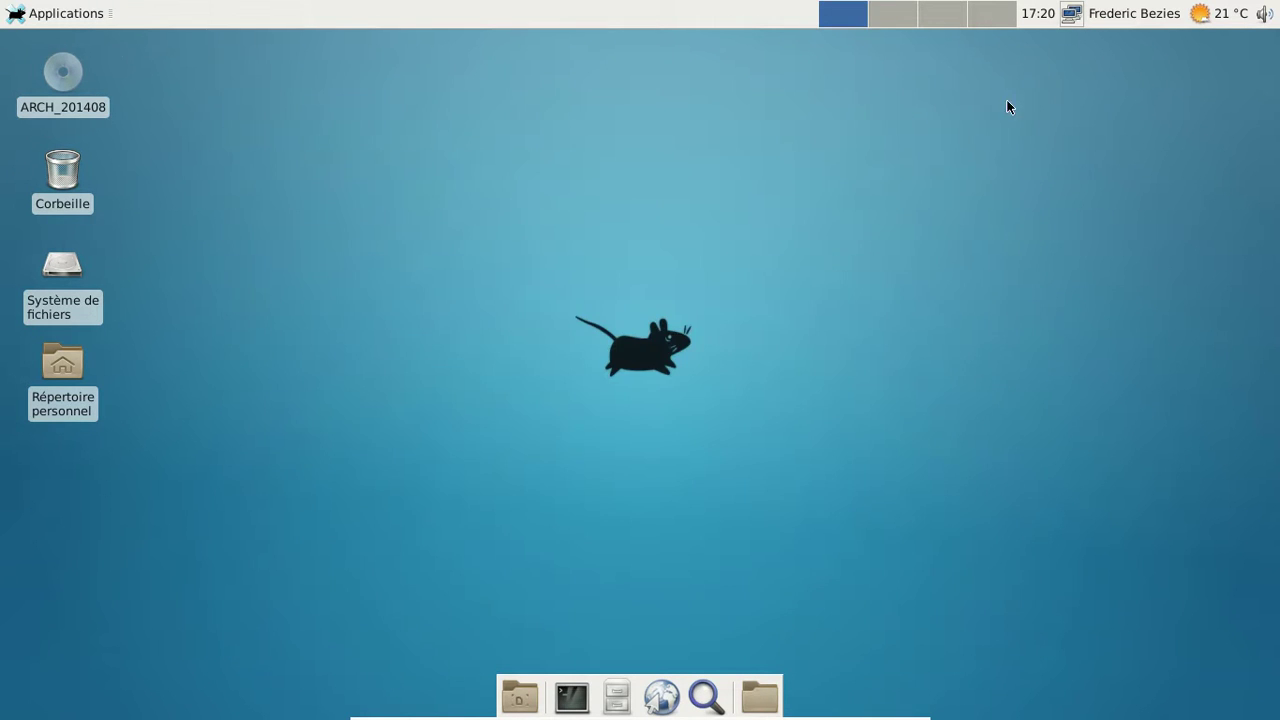
# Launch the Midori web browser, enlarge its window and centre it on the desktop.
pyautogui.click(95, 14)
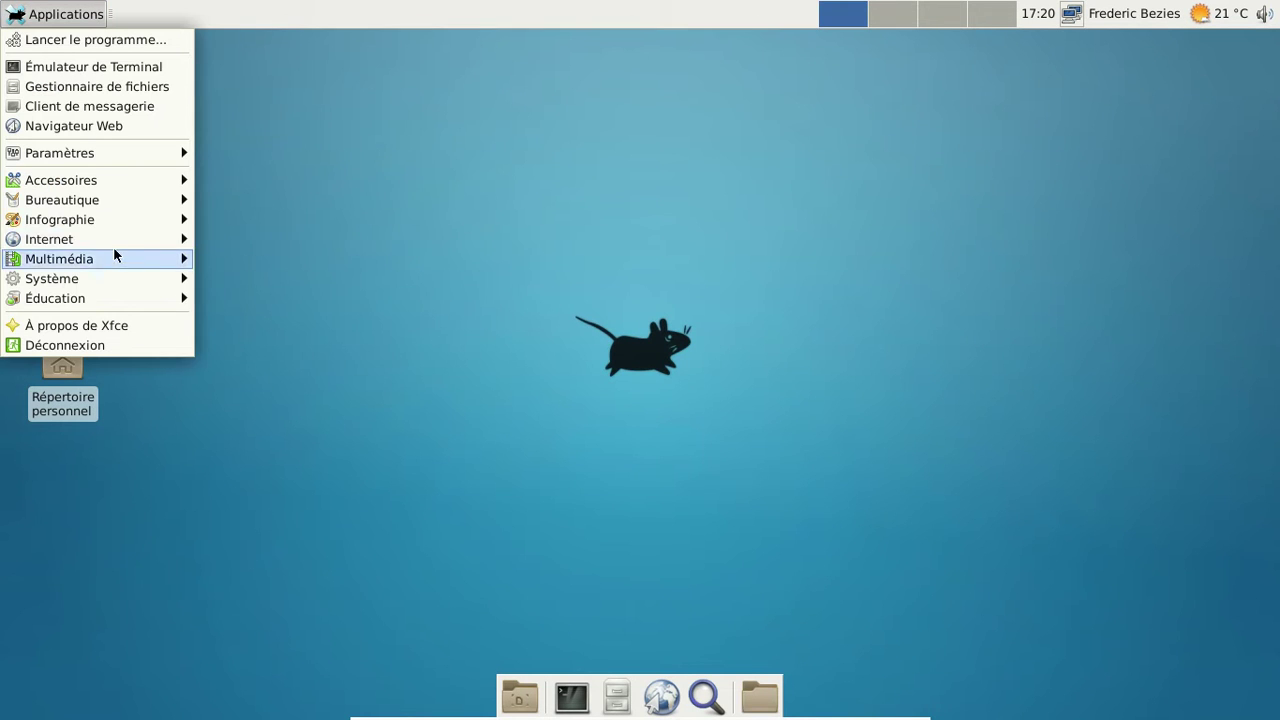
pyautogui.moveTo(125, 238)
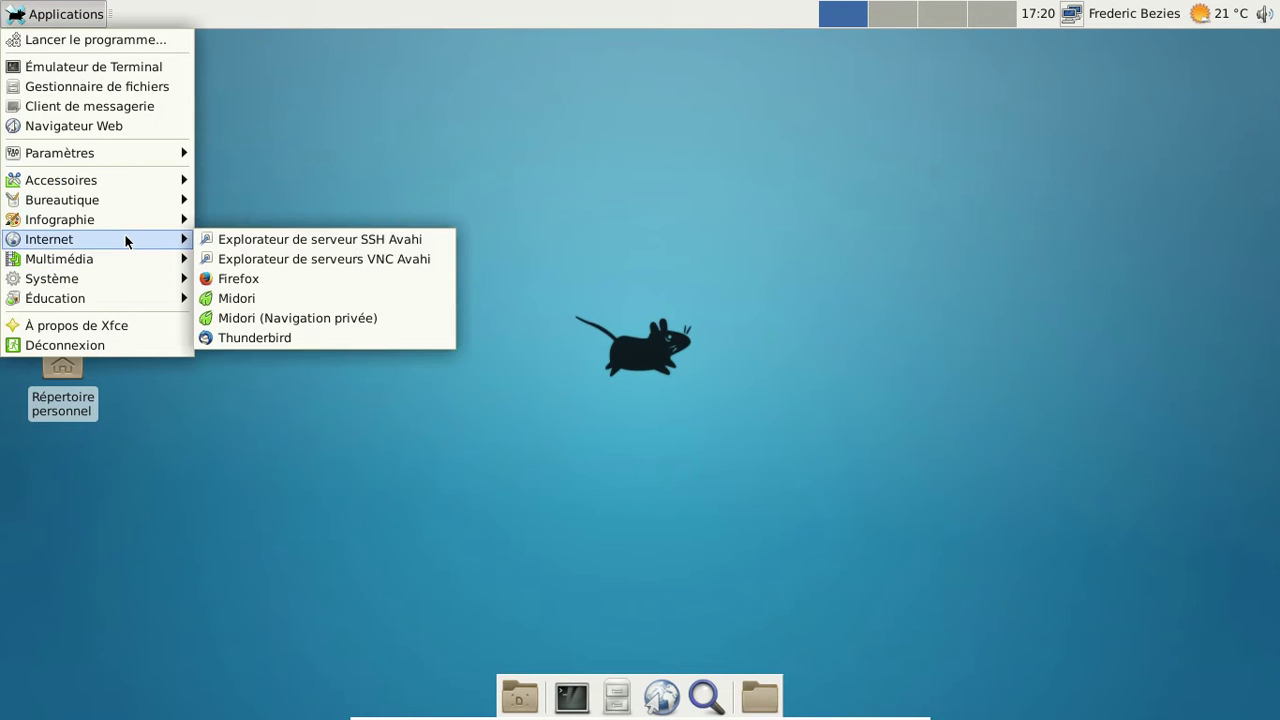
pyautogui.click(310, 298)
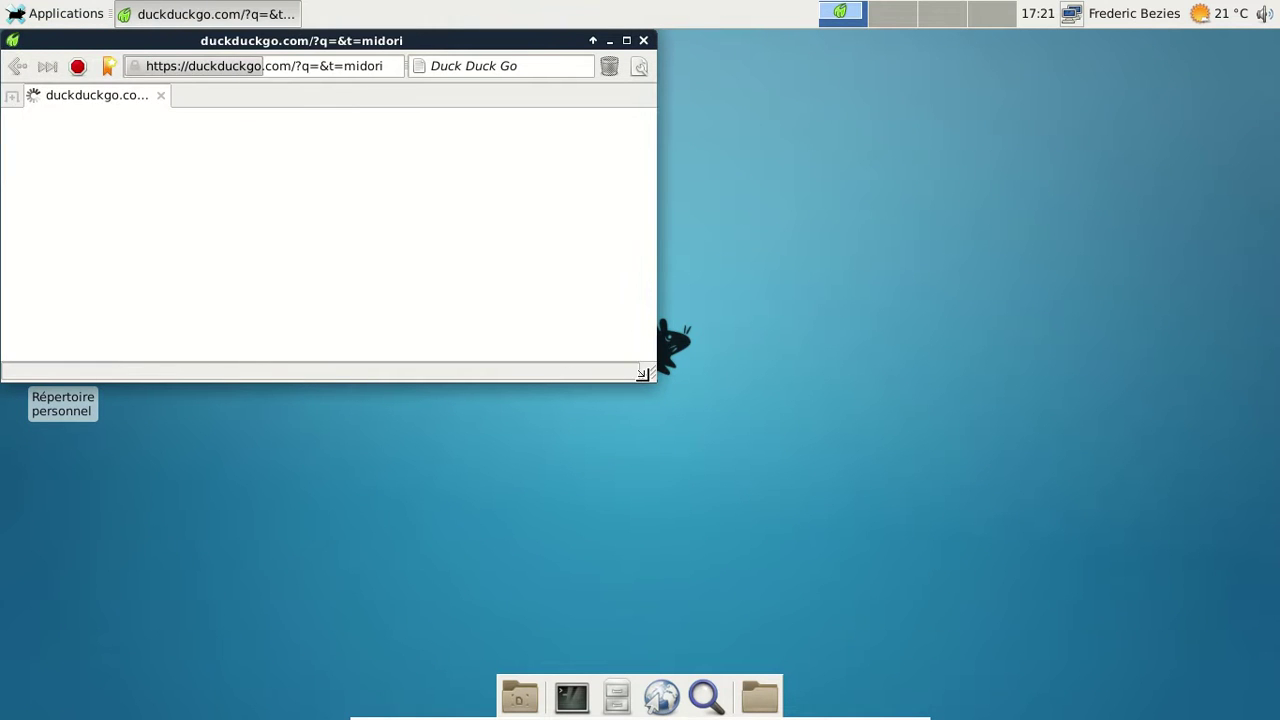
pyautogui.moveTo(664, 370); pyautogui.dragTo(984, 584)
pyautogui.moveTo(503, 46); pyautogui.dragTo(685, 89)
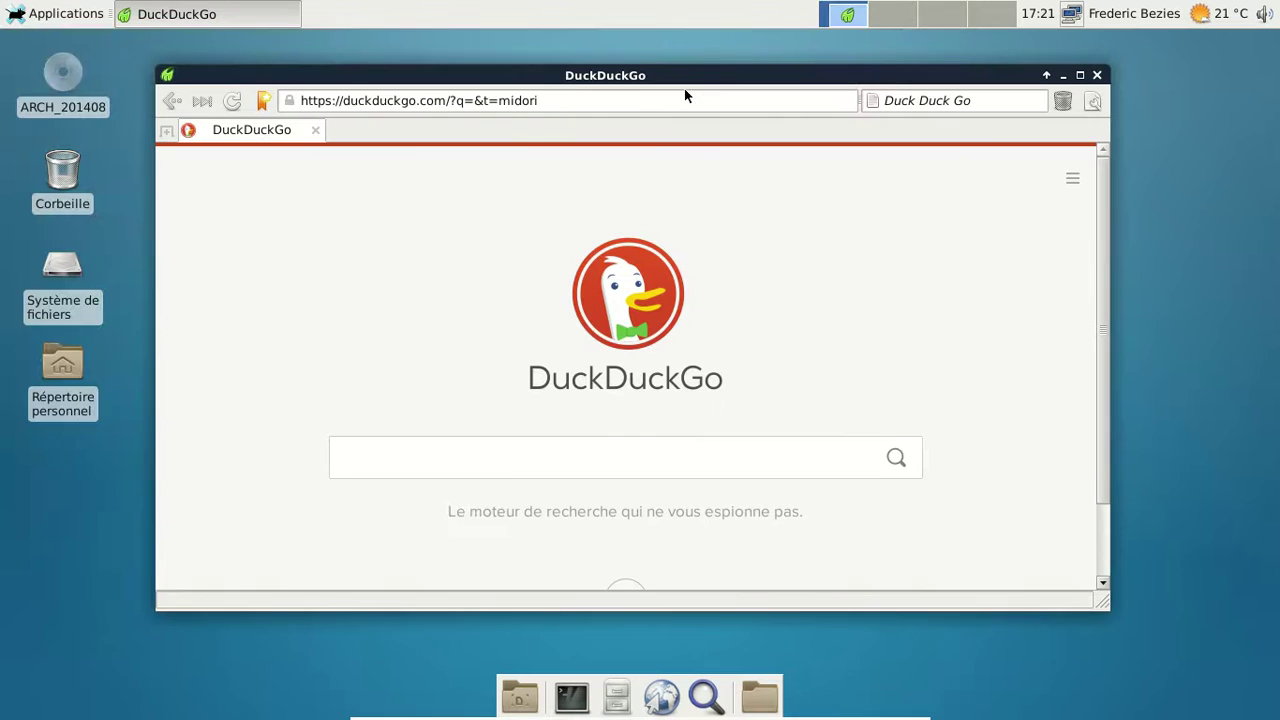
# View Midori's version information, and close the browser.
pyautogui.click(1093, 106)
pyautogui.click(1048, 458)
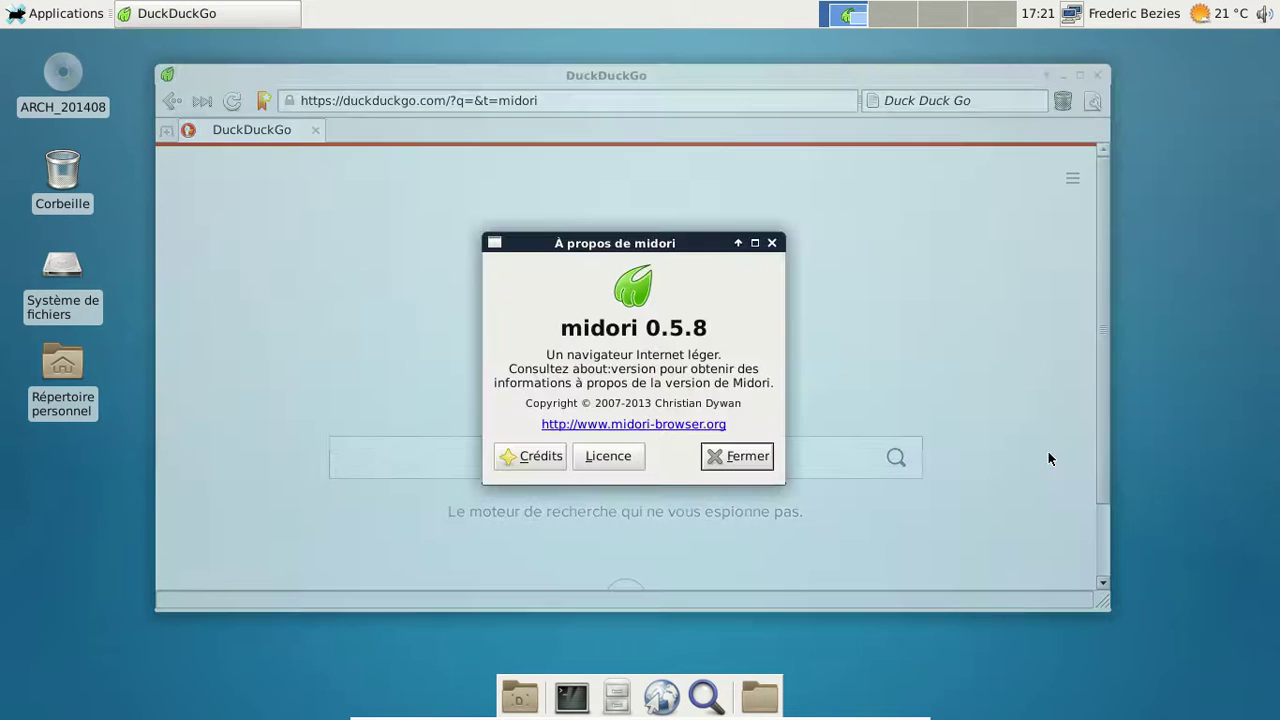
pyautogui.click(727, 452)
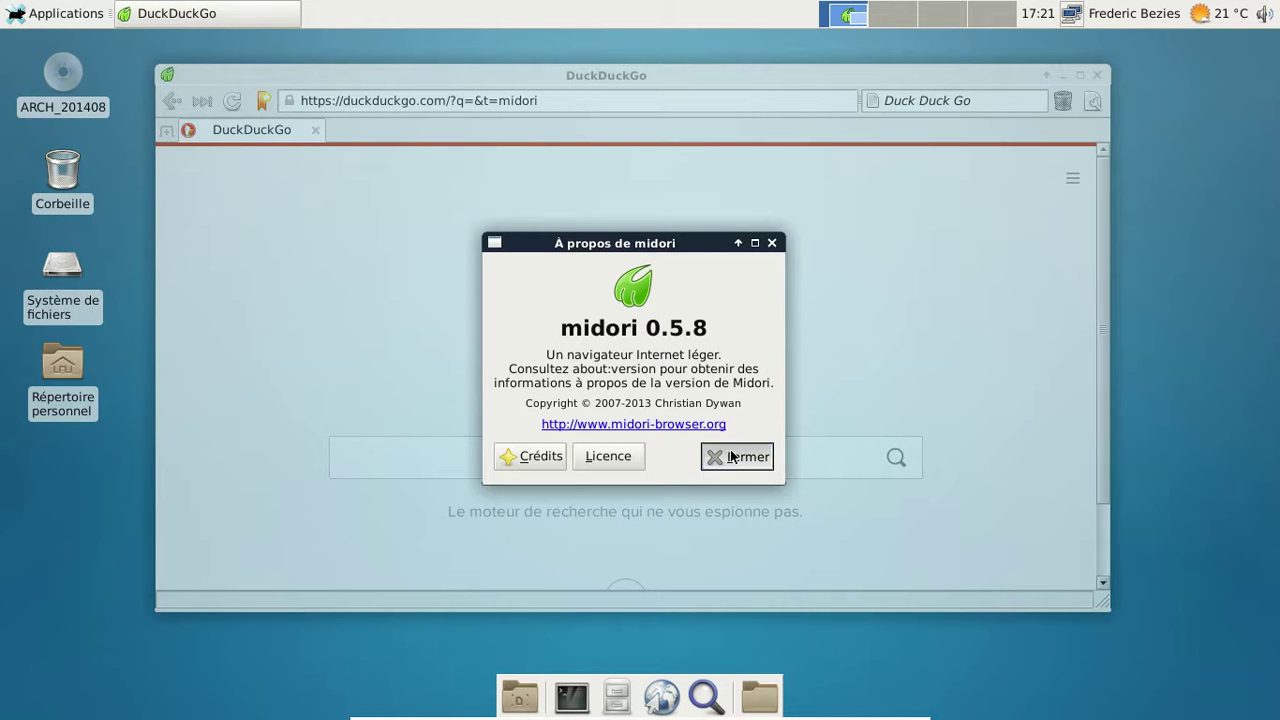
pyautogui.click(1098, 75)
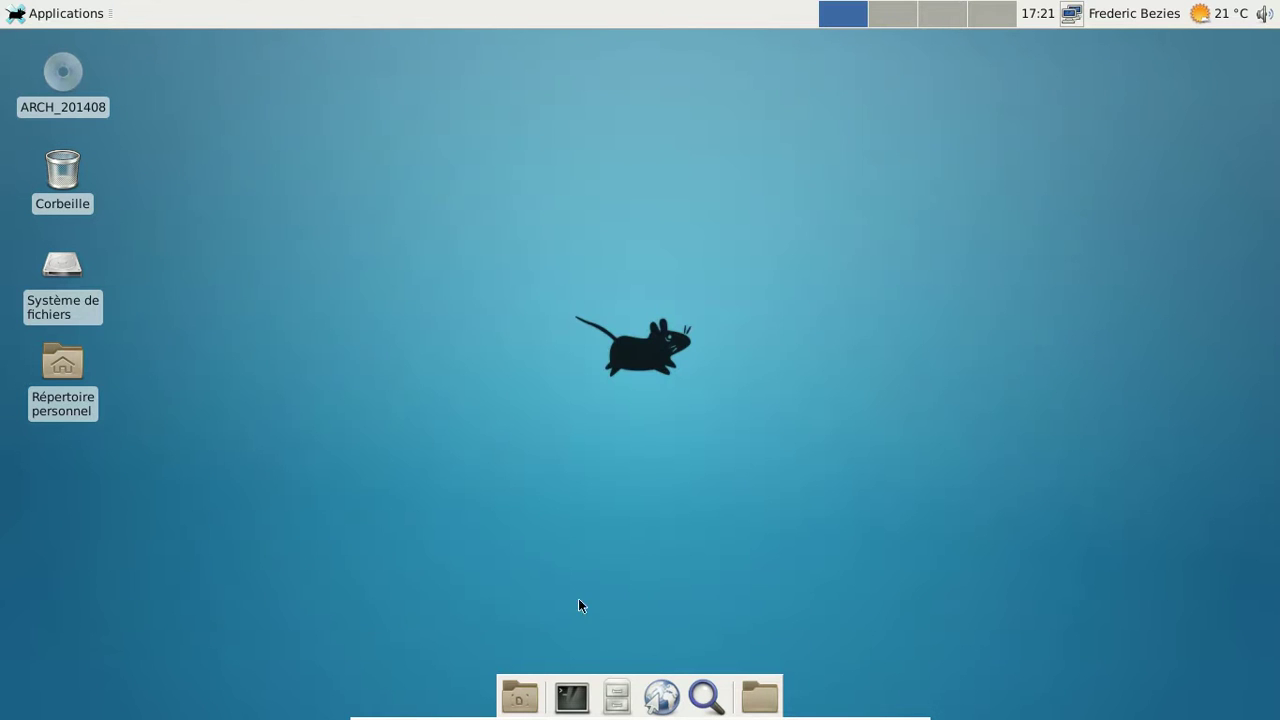
# Launch the default web browser, and briefly show the panel clock's calendar.
pyautogui.click(657, 692)
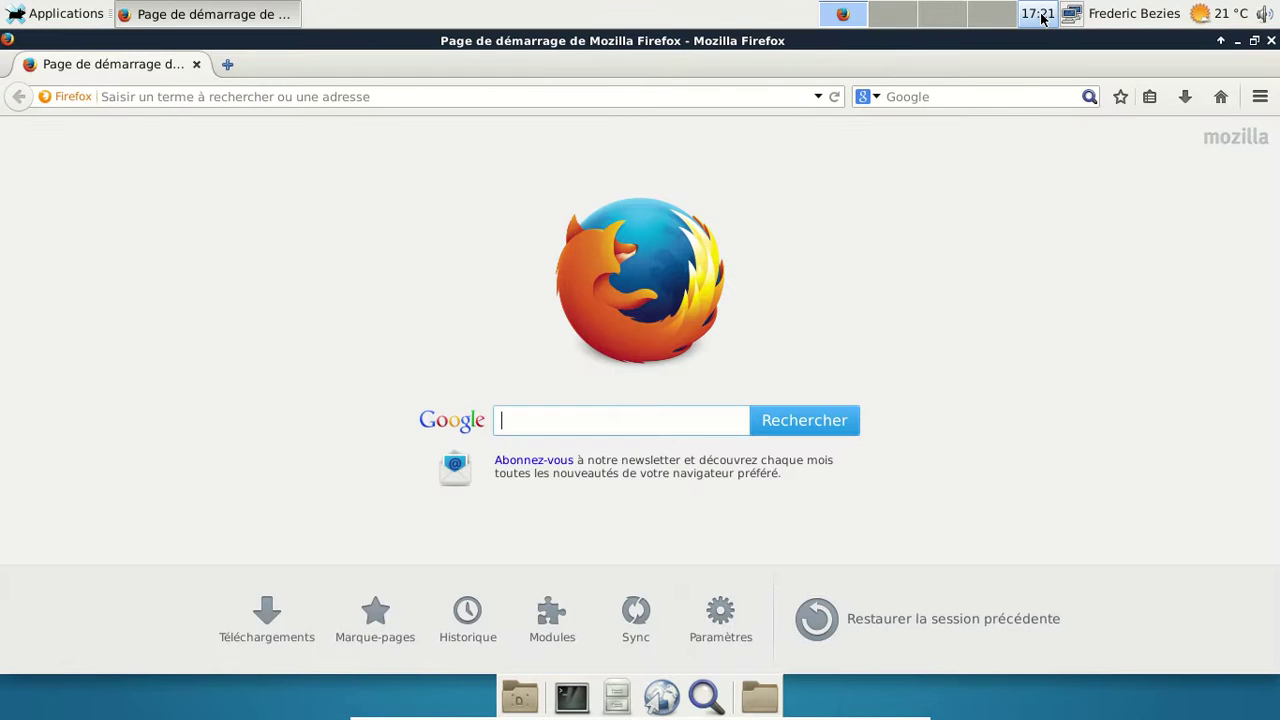
pyautogui.click(1038, 14)
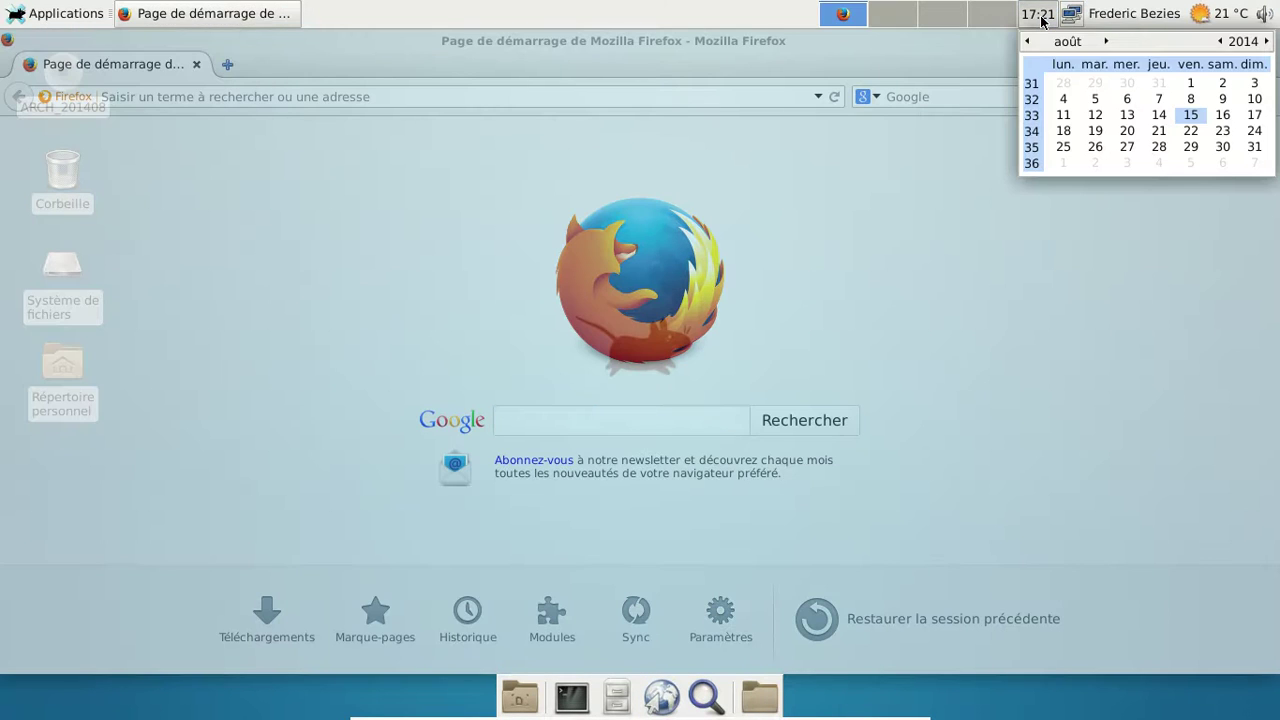
pyautogui.click(1038, 14)
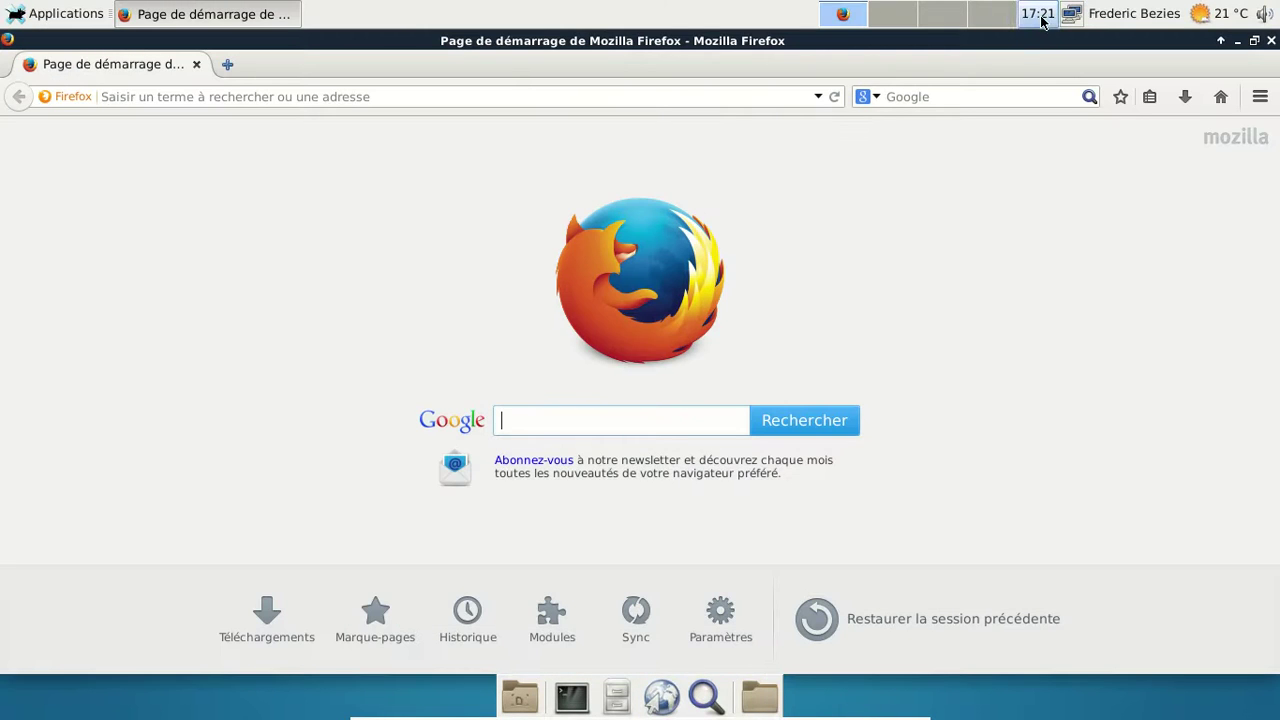
# View Firefox's version information, and close the browser.
pyautogui.click(1264, 95)
pyautogui.click(1206, 574)
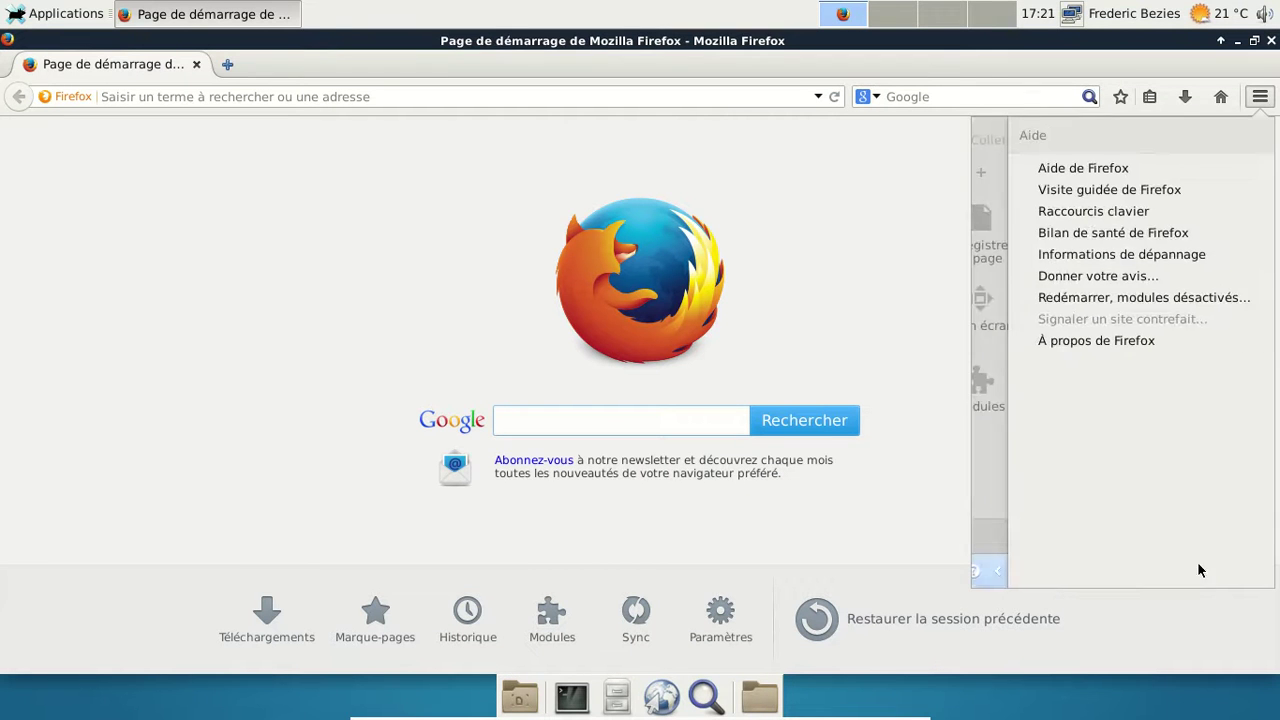
pyautogui.click(1144, 341)
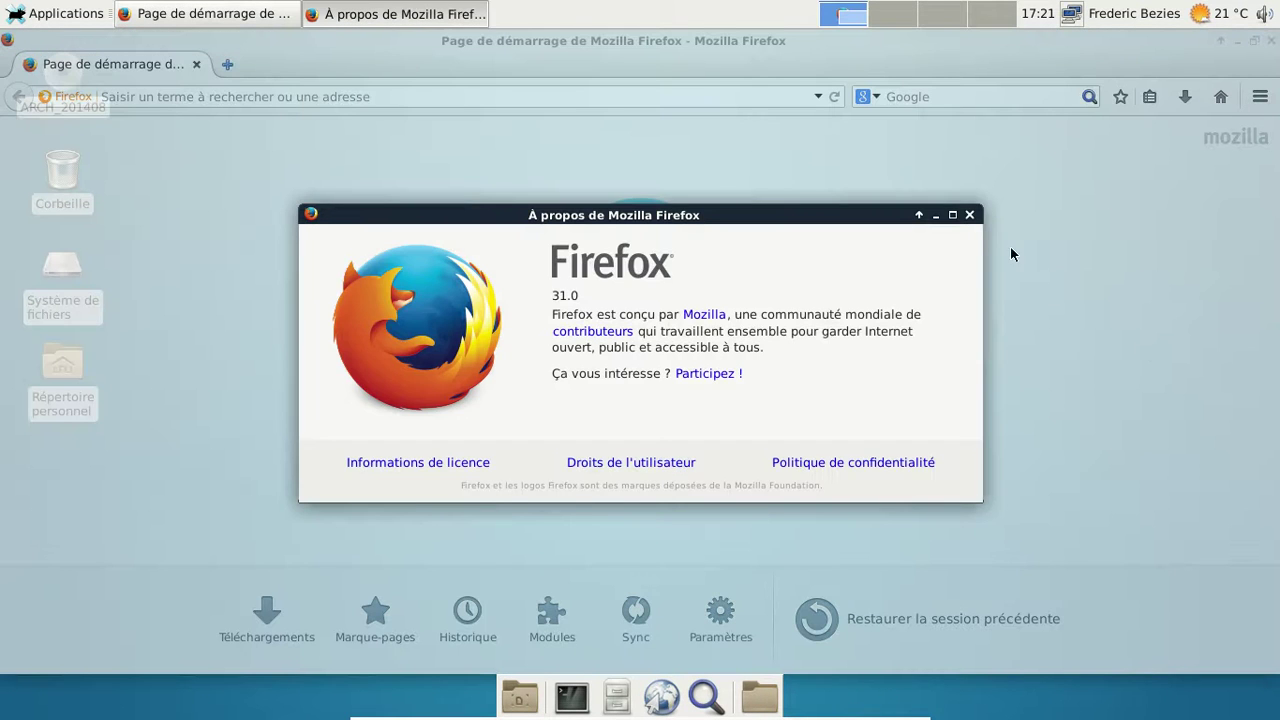
pyautogui.click(969, 215)
pyautogui.click(1269, 41)
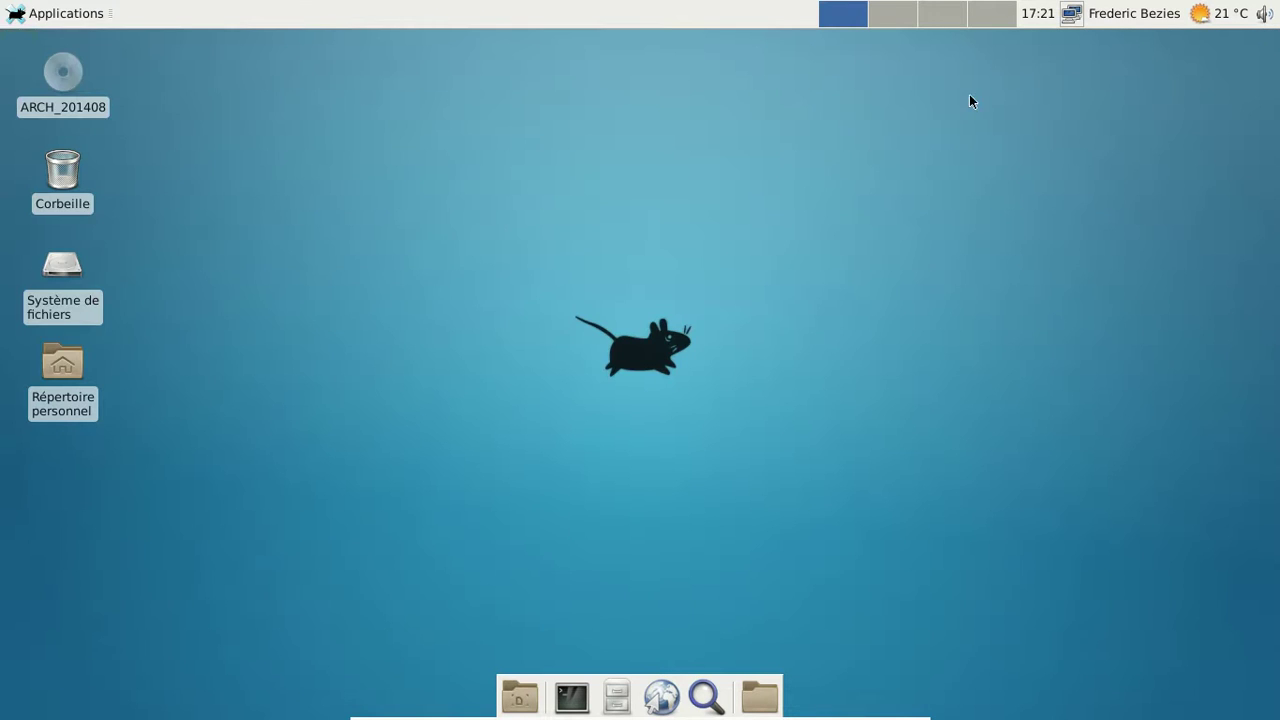
# Browse the education and office application categories, and launch LibreOffice Writer.
pyautogui.click(77, 15)
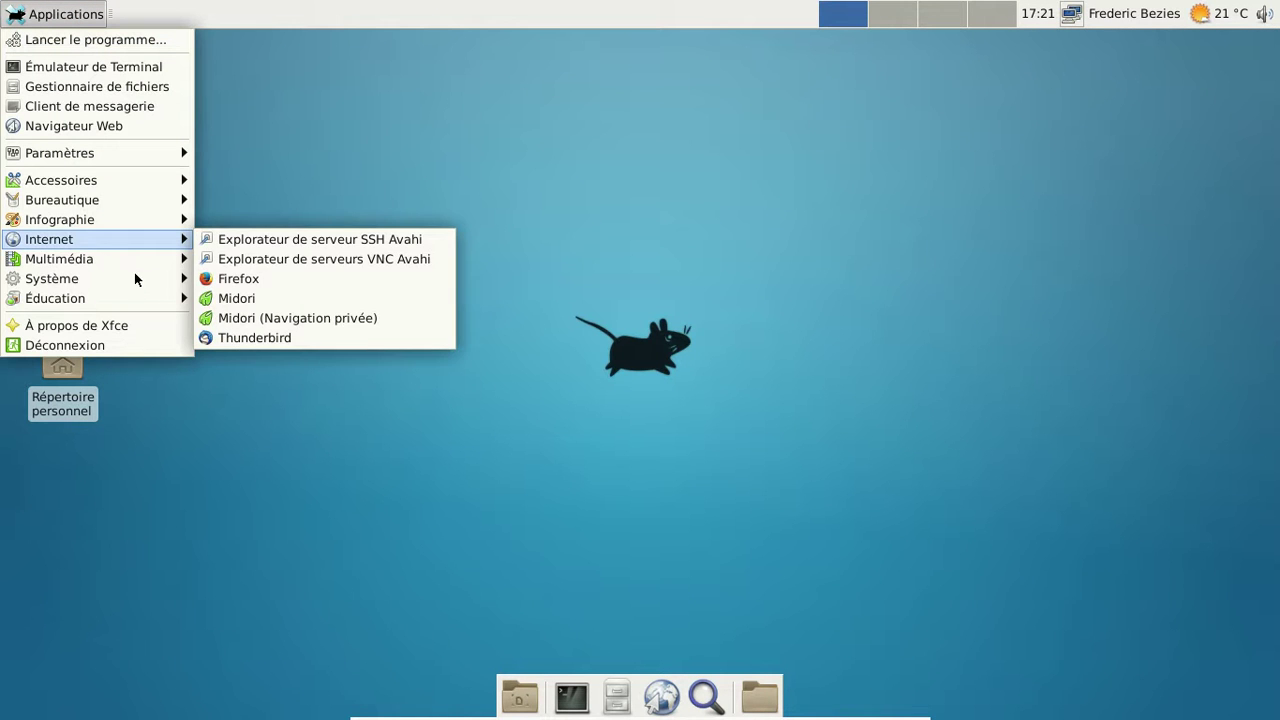
pyautogui.moveTo(118, 298)
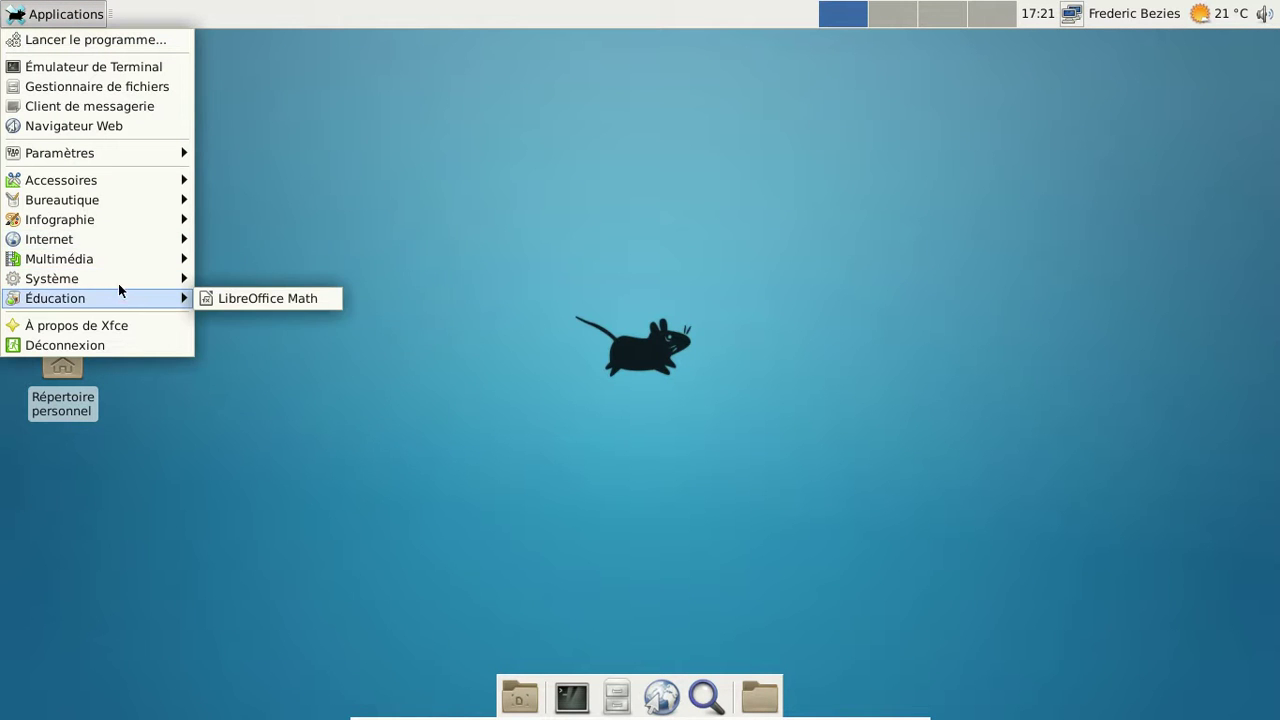
pyautogui.moveTo(113, 199)
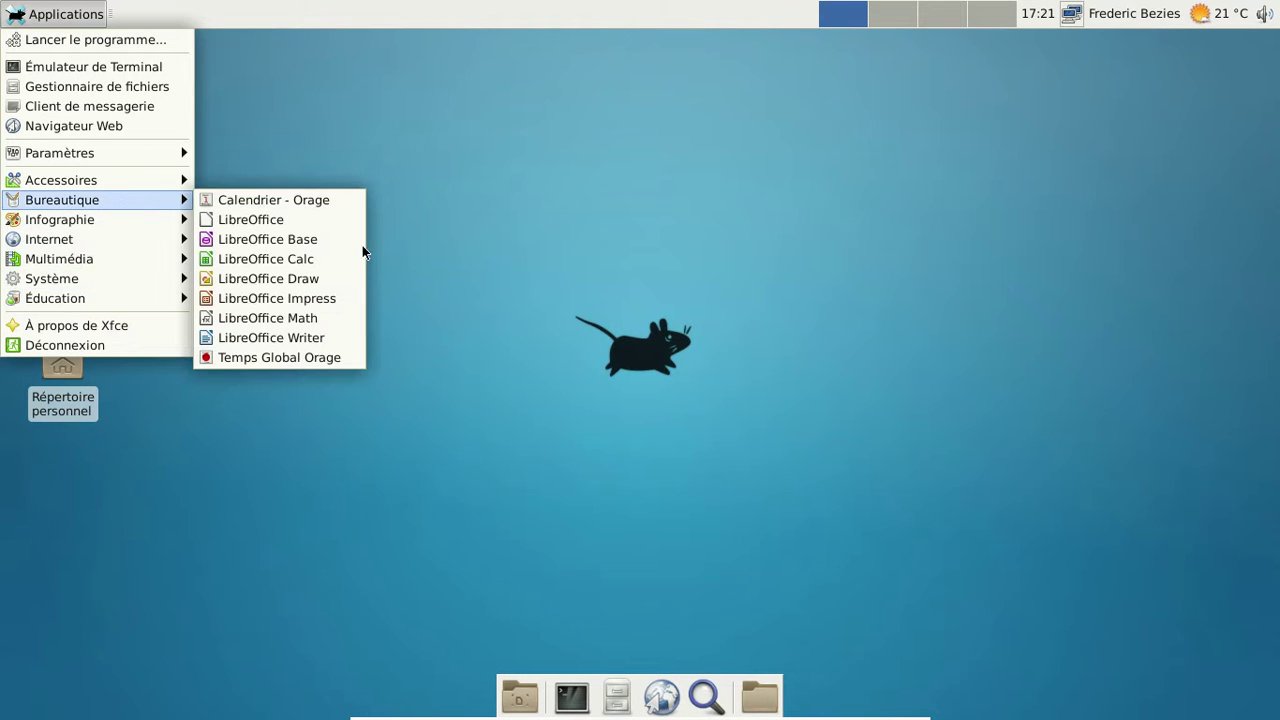
pyautogui.click(324, 338)
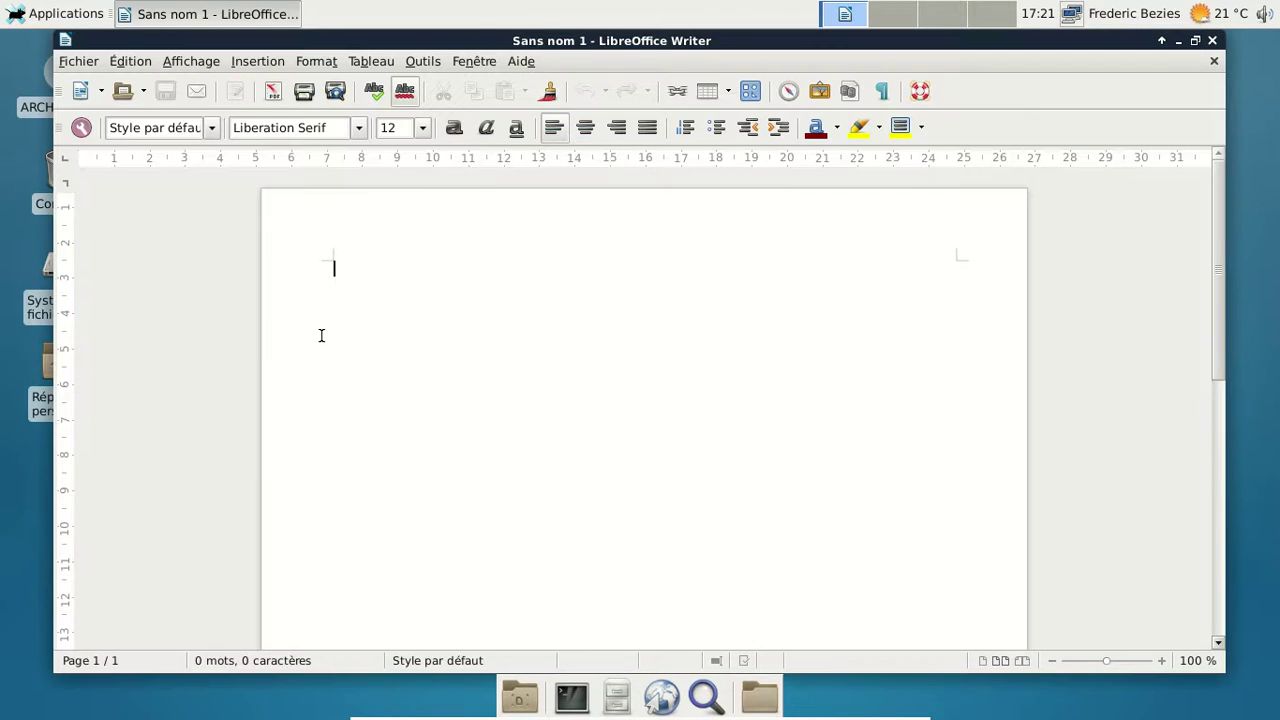
# View LibreOffice's version information, and close Writer.
pyautogui.click(523, 63)
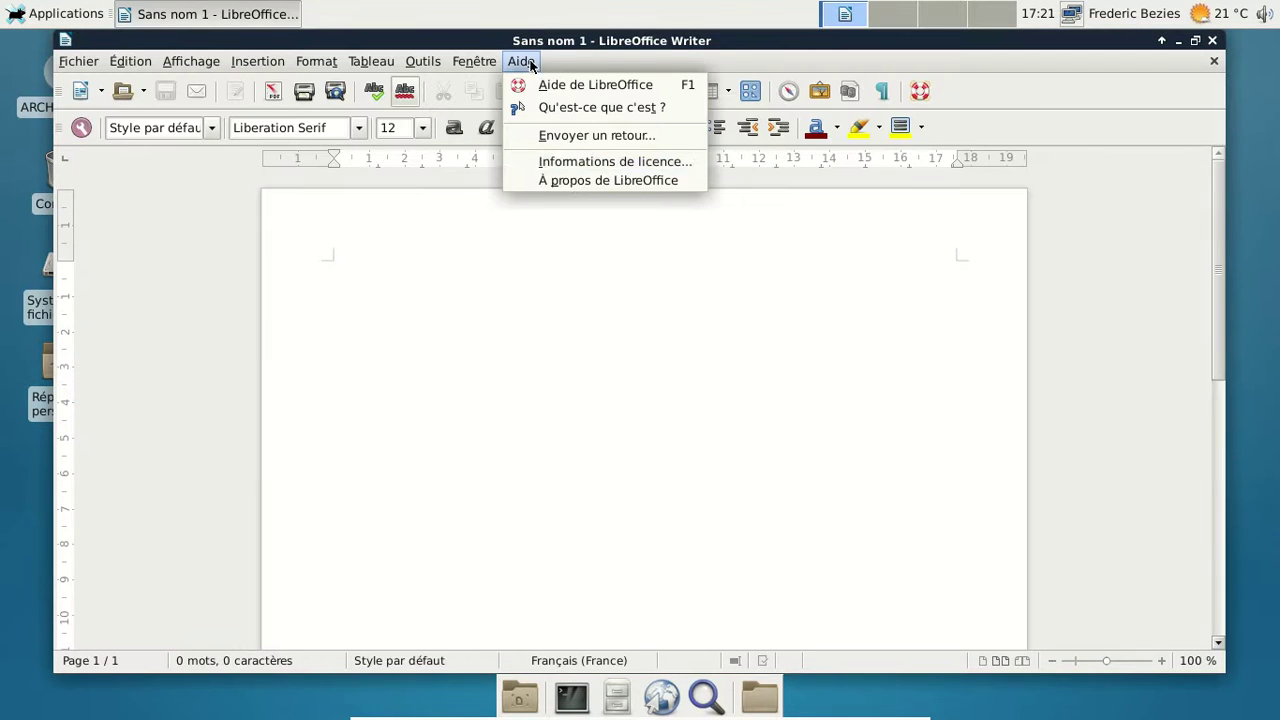
pyautogui.click(563, 177)
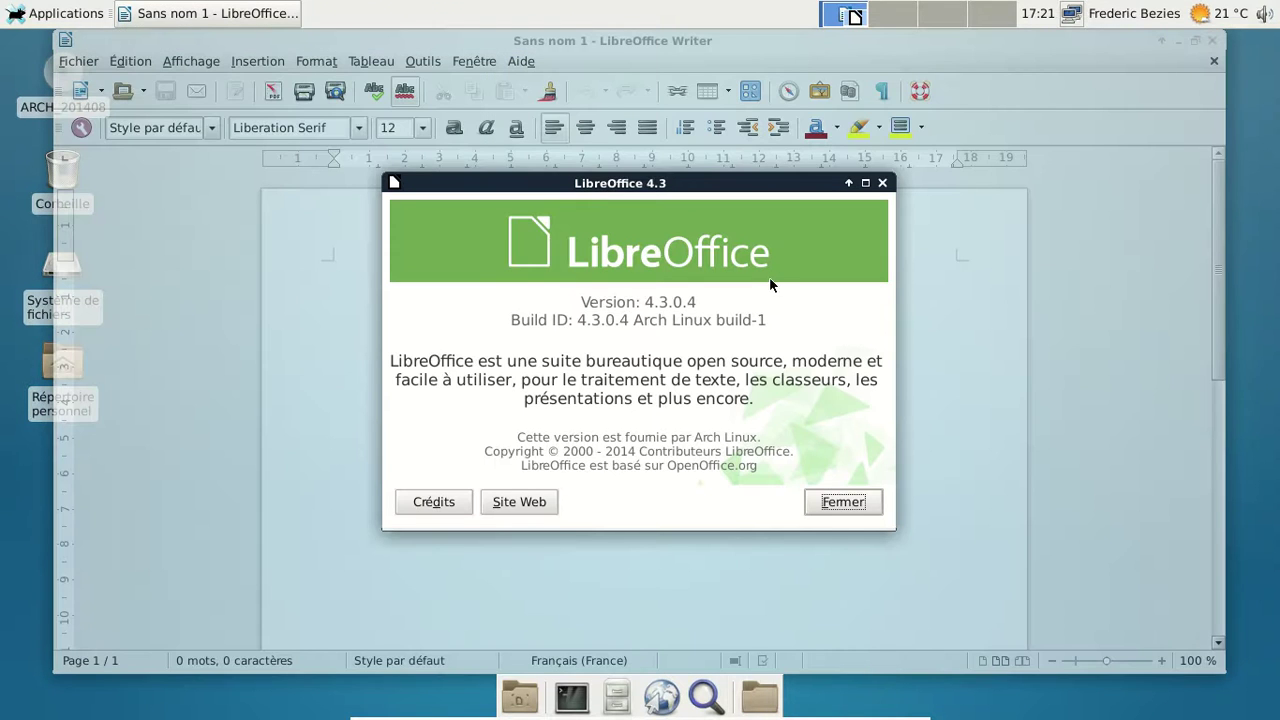
pyautogui.click(855, 508)
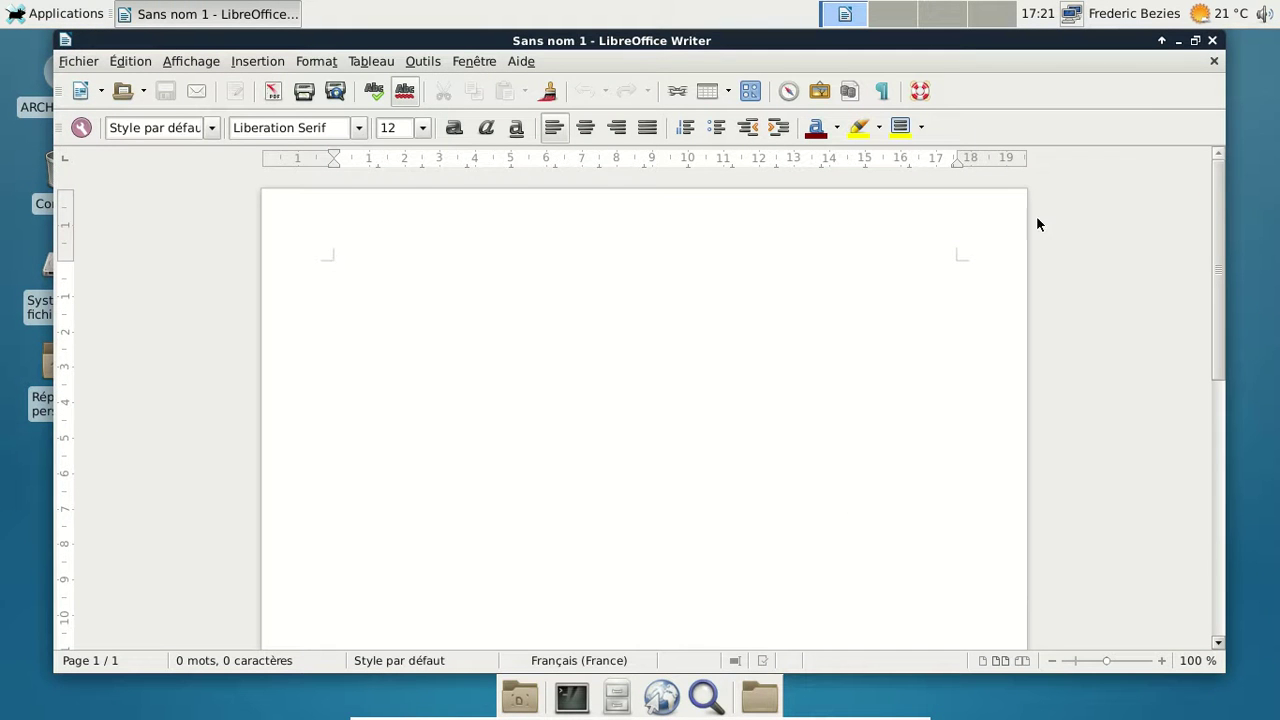
pyautogui.click(1213, 41)
# Launch the Parole media player from the multimedia applications, and move its window higher on the desktop.
pyautogui.click(62, 14)
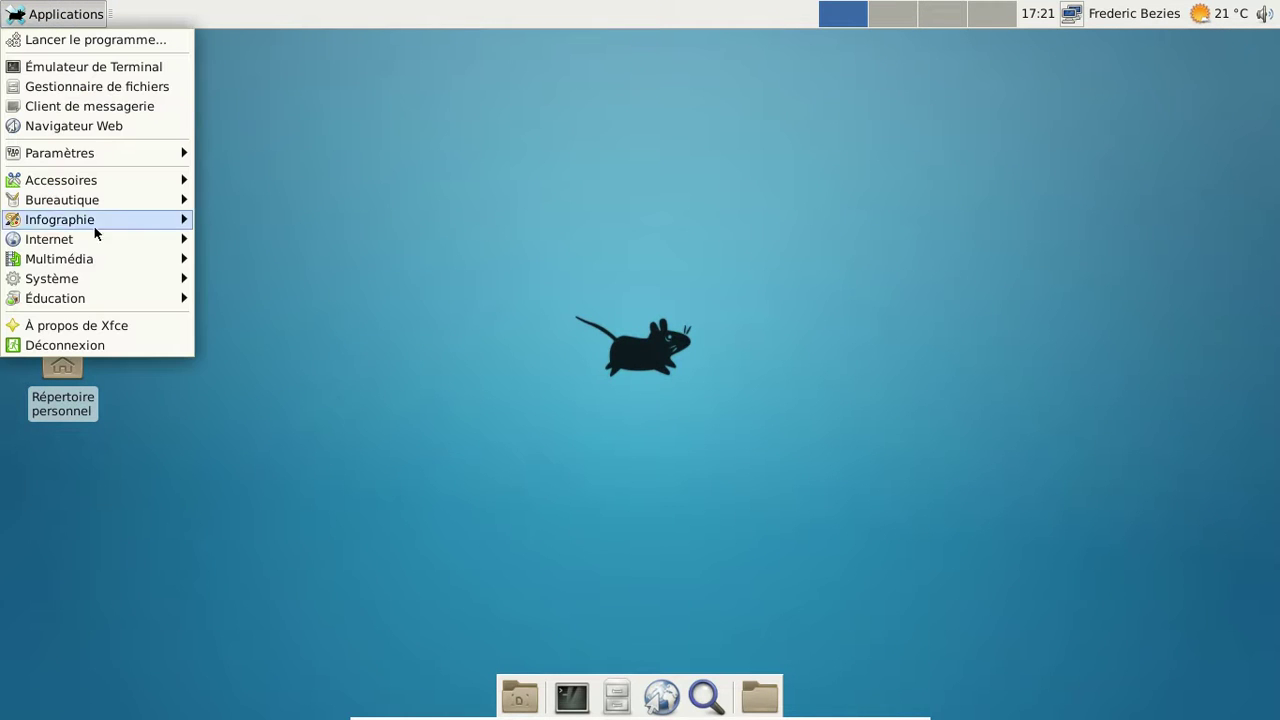
pyautogui.moveTo(100, 262)
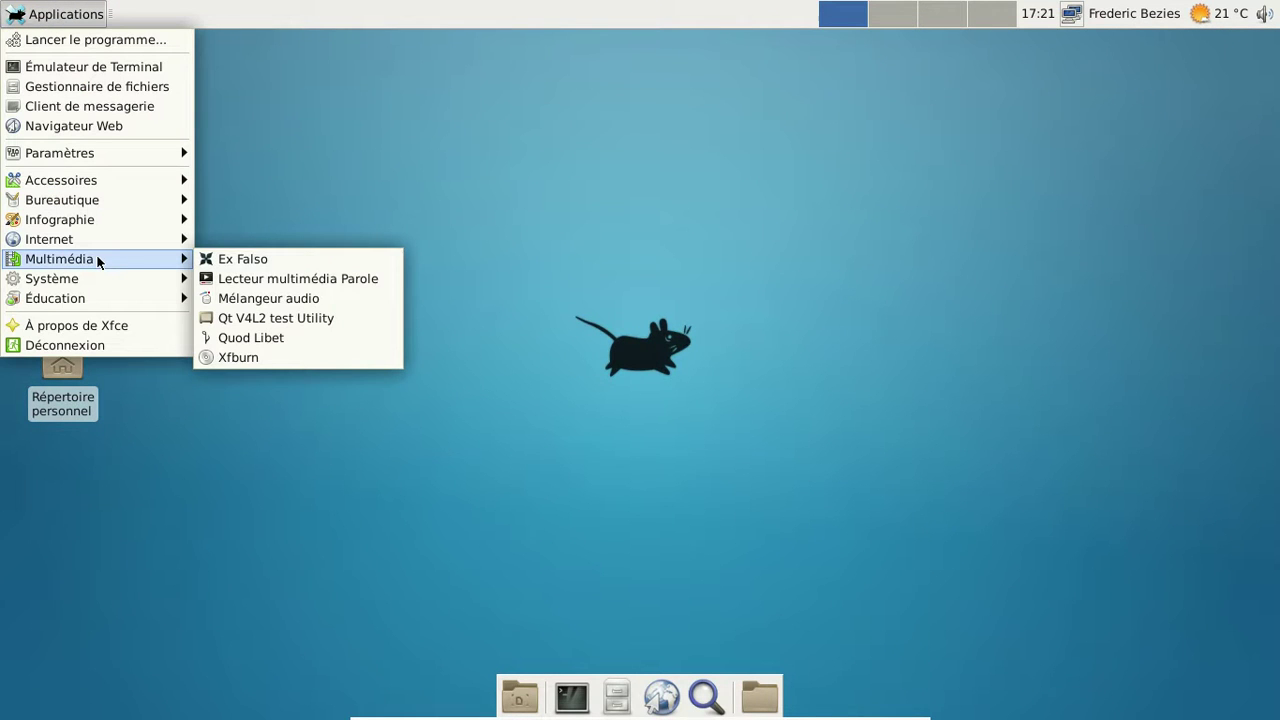
pyautogui.click(260, 279)
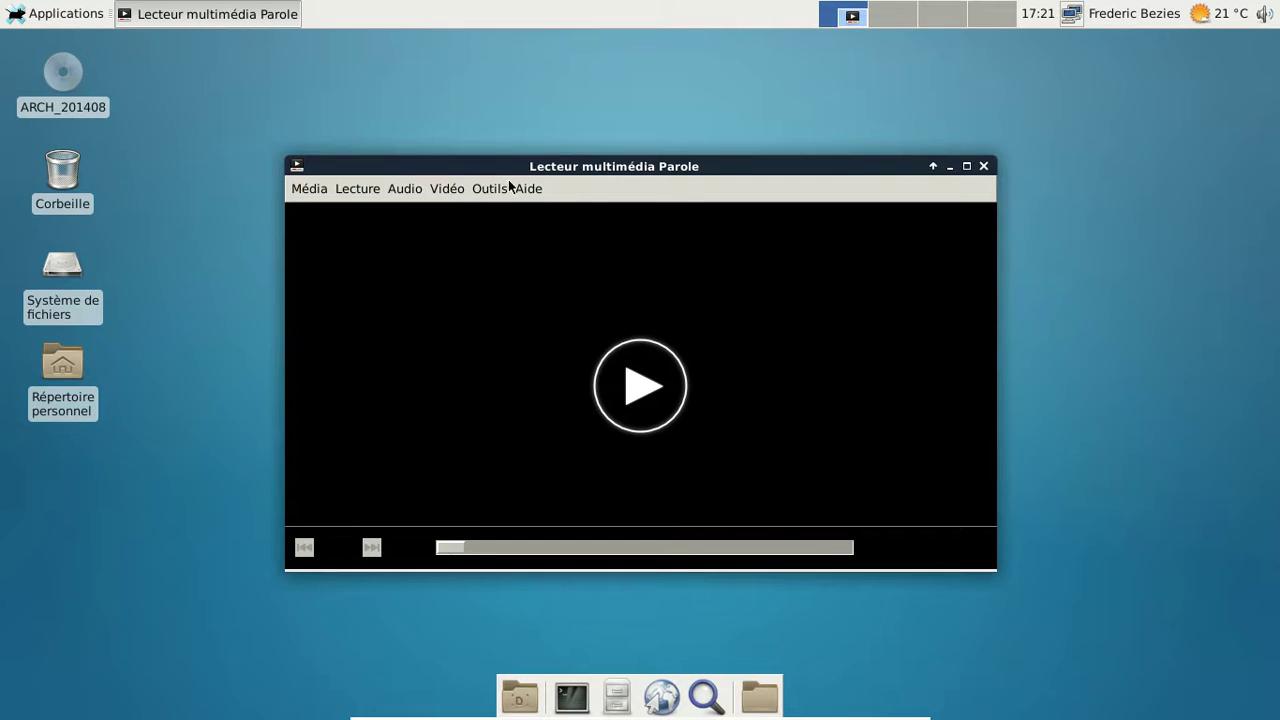
pyautogui.moveTo(515, 166); pyautogui.dragTo(507, 87)
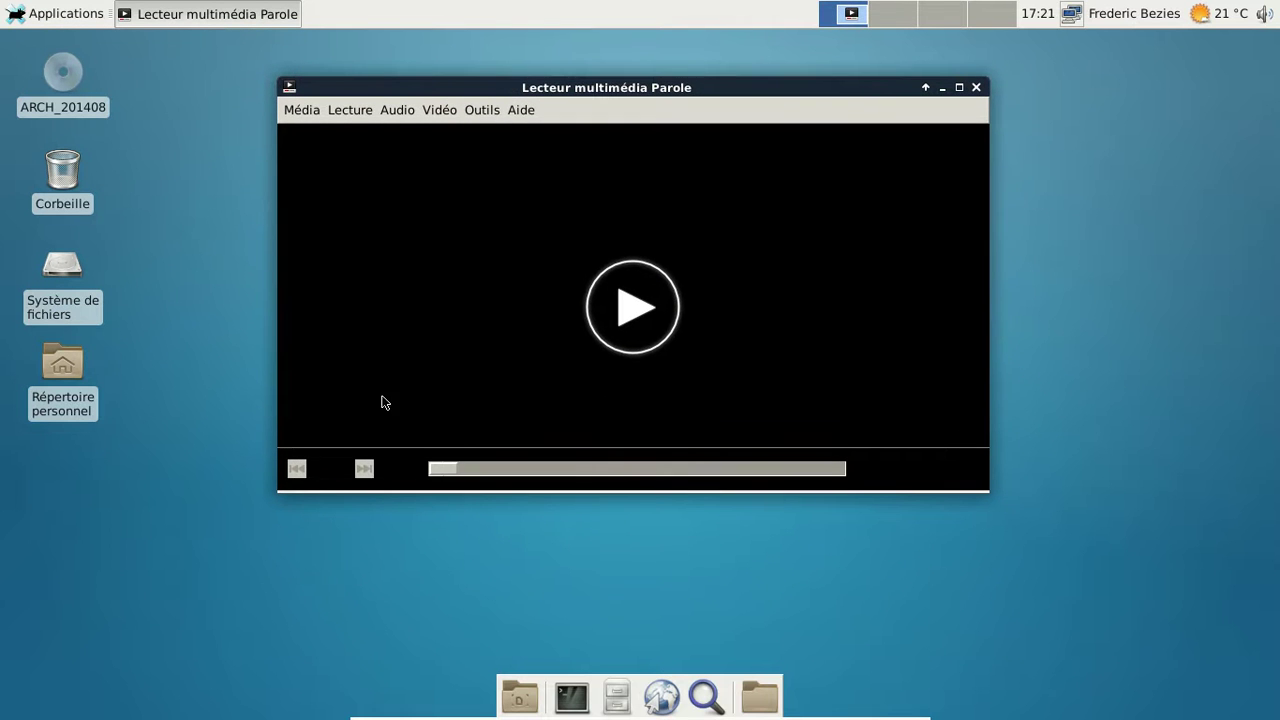
# View Parole's version, credits and licence information, and close the about dialog.
pyautogui.click(533, 113)
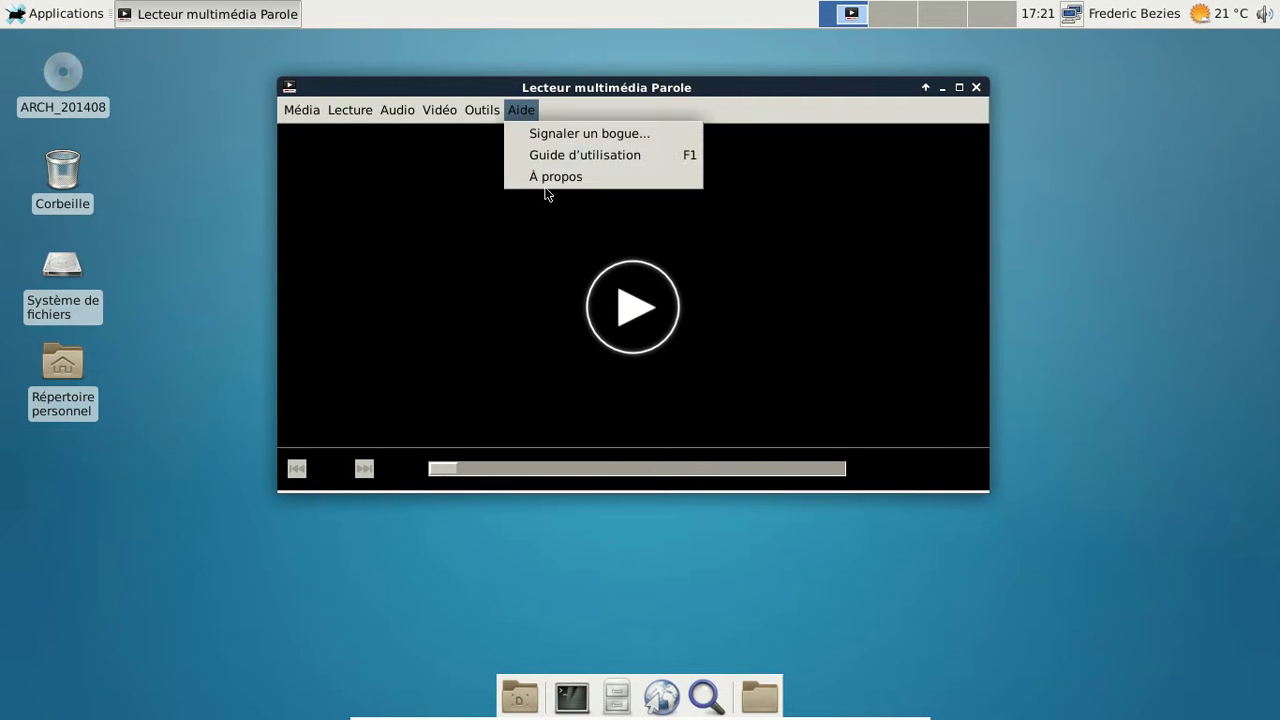
pyautogui.press('Escape')
pyautogui.click(521, 110)
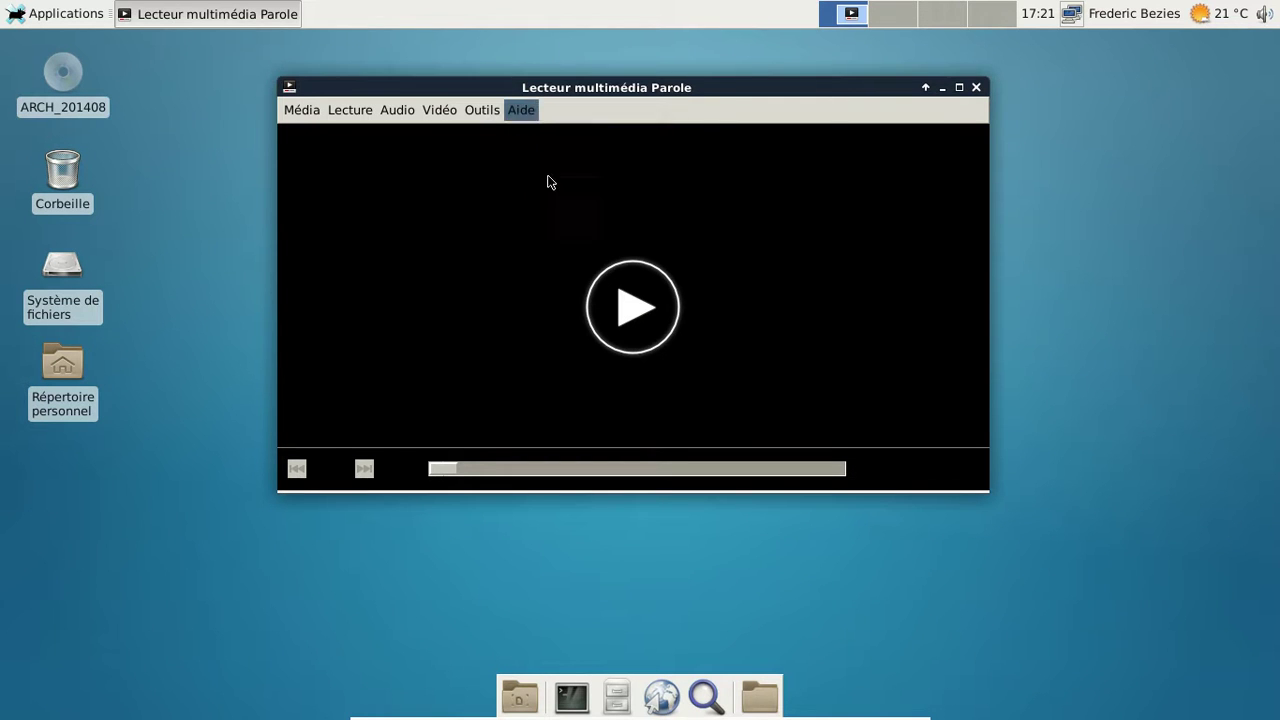
pyautogui.click(546, 177)
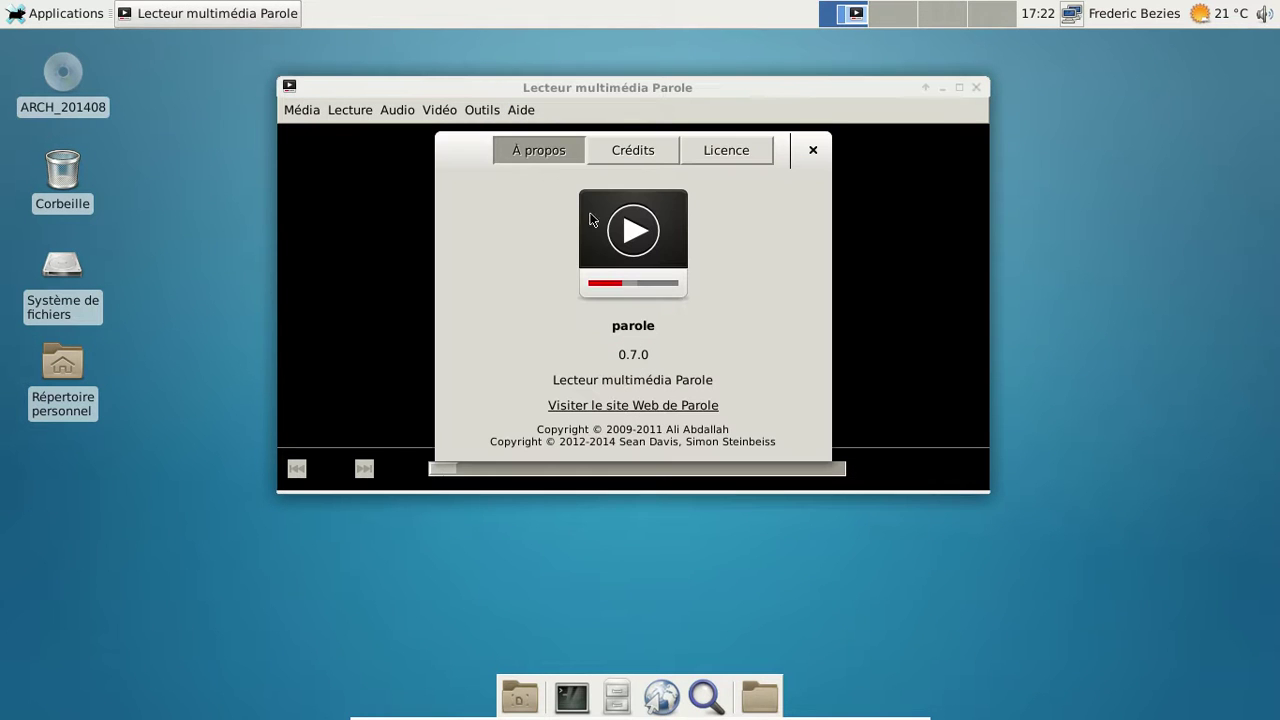
pyautogui.click(646, 152)
pyautogui.click(765, 151)
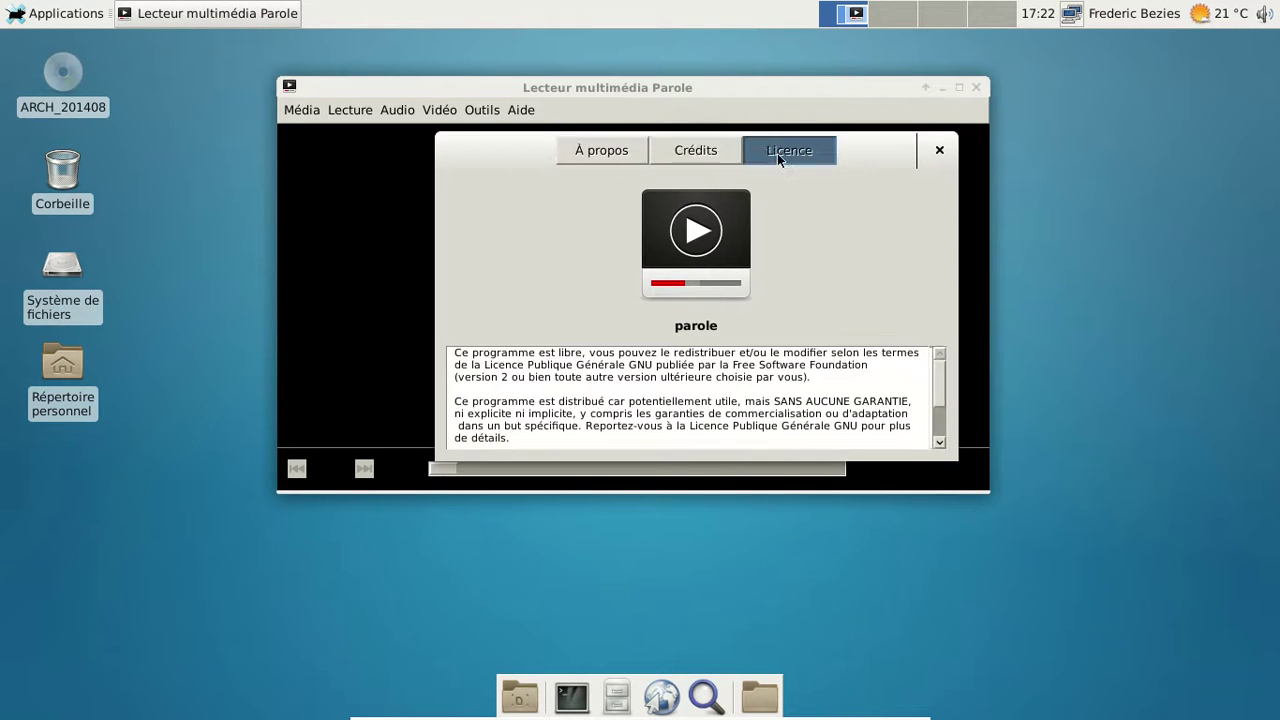
pyautogui.click(628, 156)
pyautogui.click(937, 151)
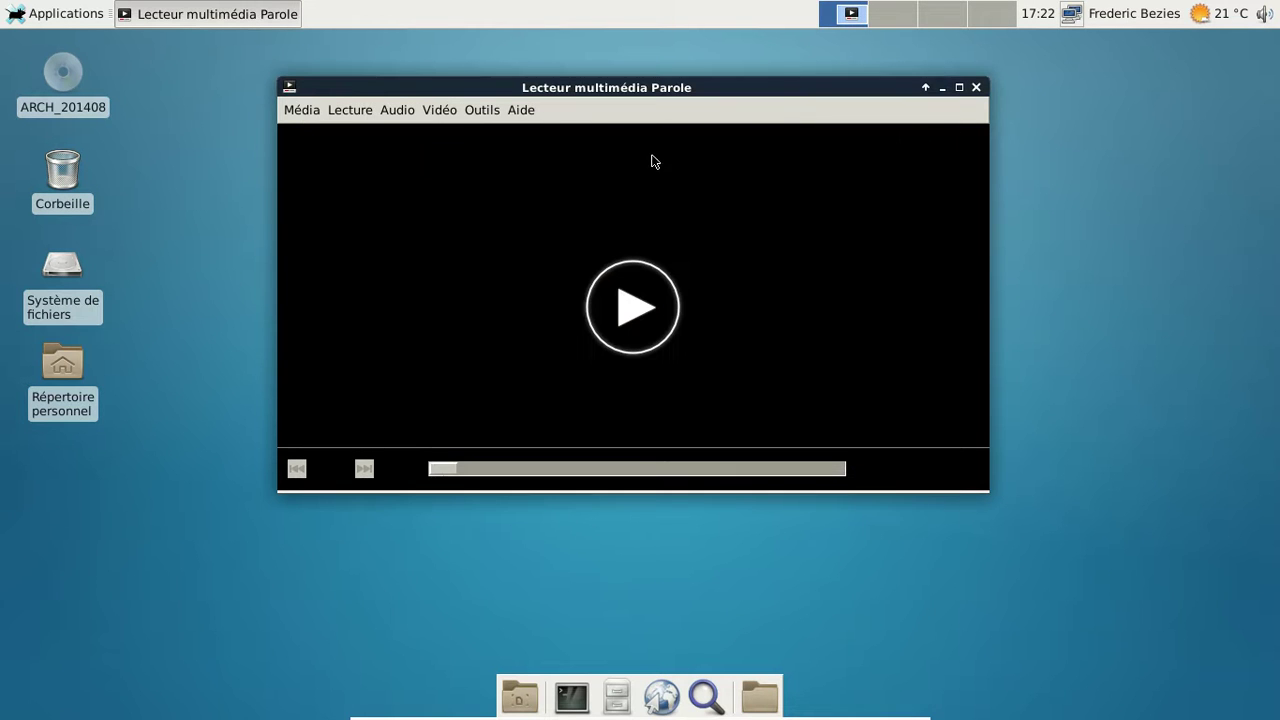
# Review Parole's available plugins, including the notification area icon and Notifications entries, and close the player.
pyautogui.click(370, 117)
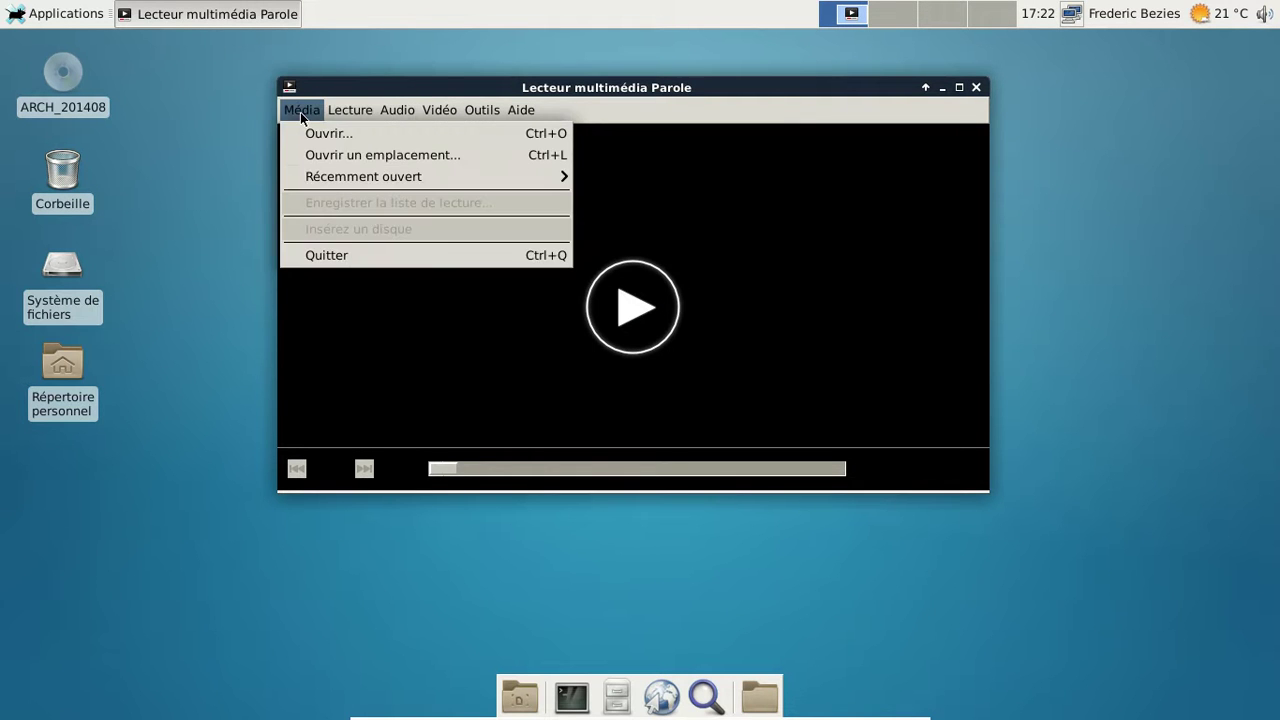
pyautogui.click(492, 137)
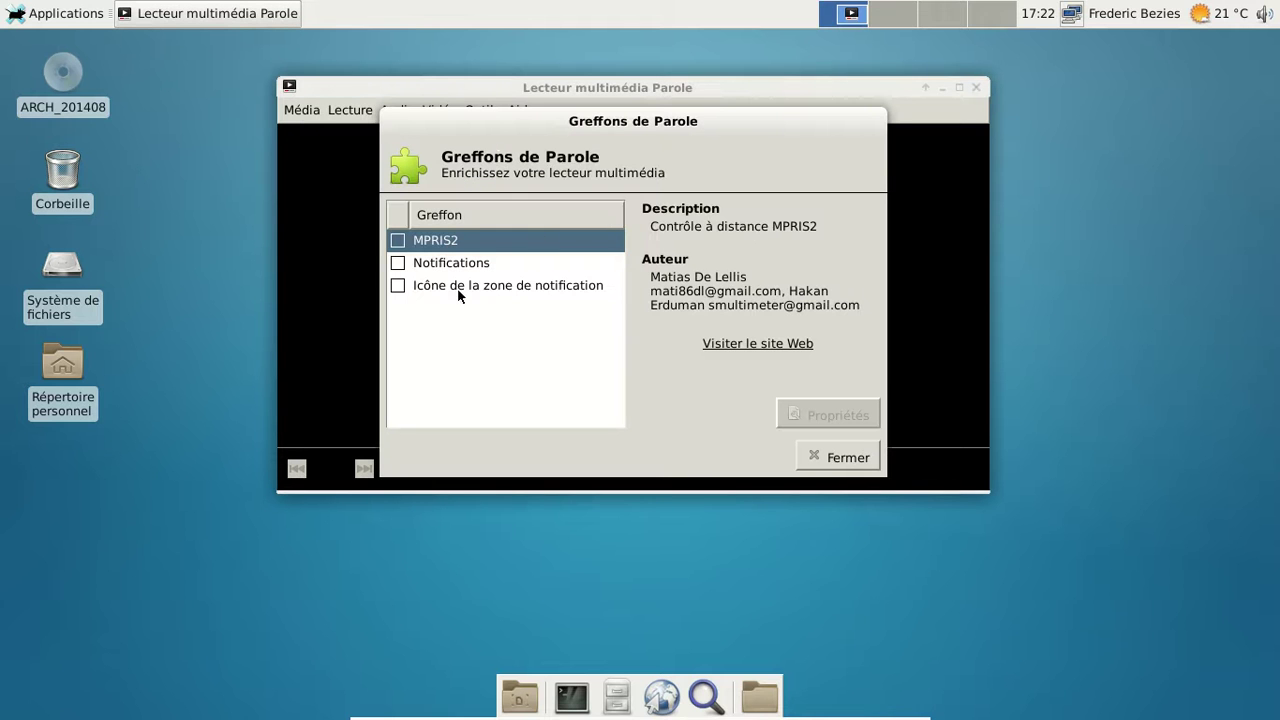
pyautogui.click(398, 285)
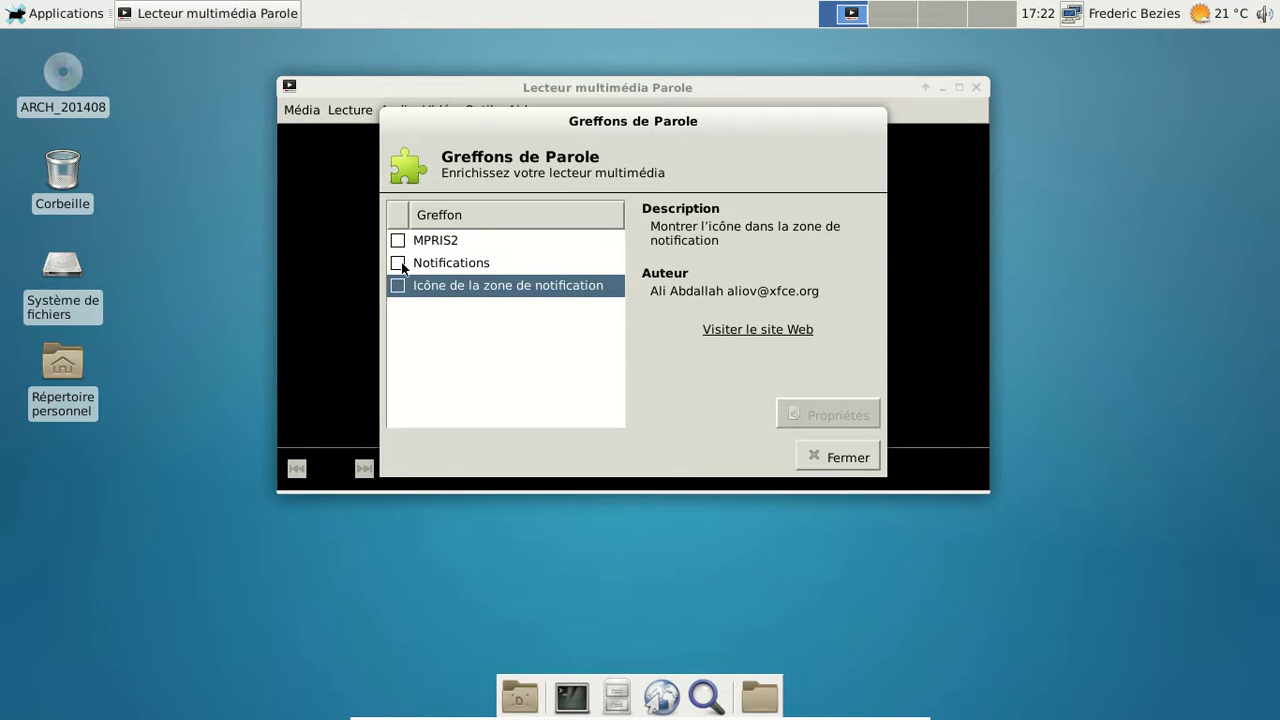
pyautogui.click(398, 263)
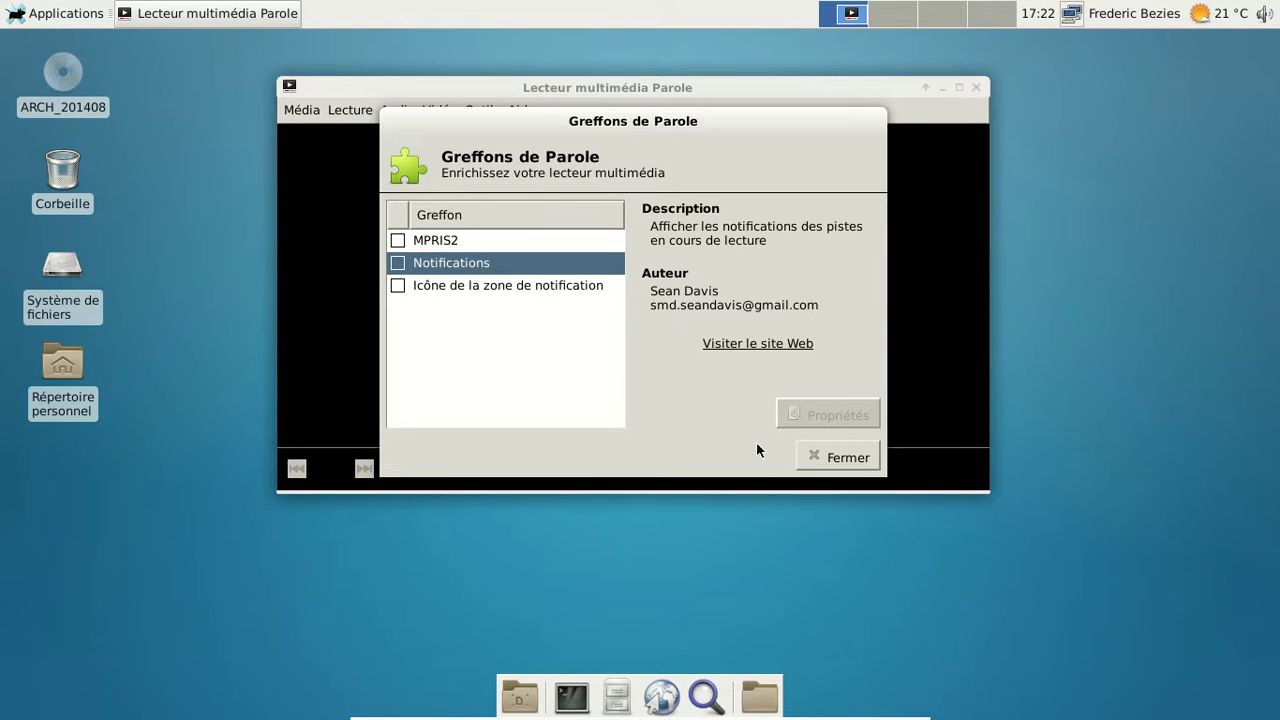
pyautogui.click(820, 456)
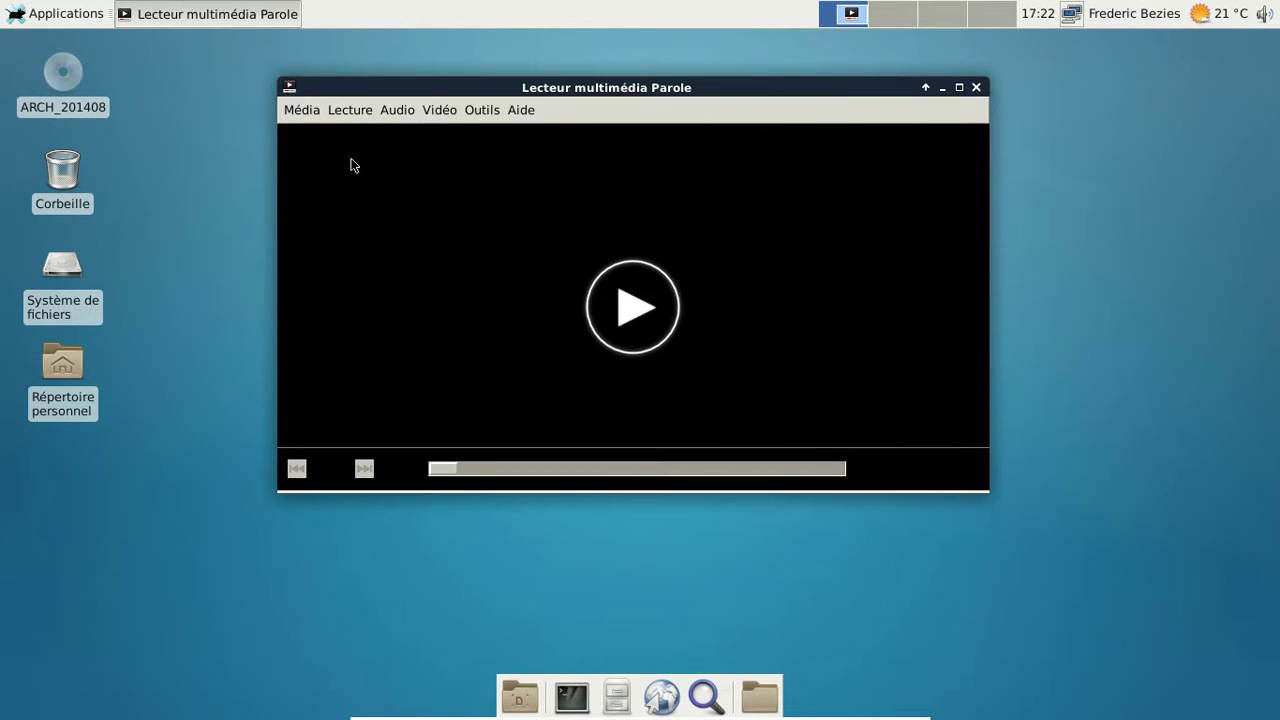
pyautogui.click(975, 88)
# Launch the Orage calendar from the office applications, and reposition and enlarge its window.
pyautogui.click(60, 14)
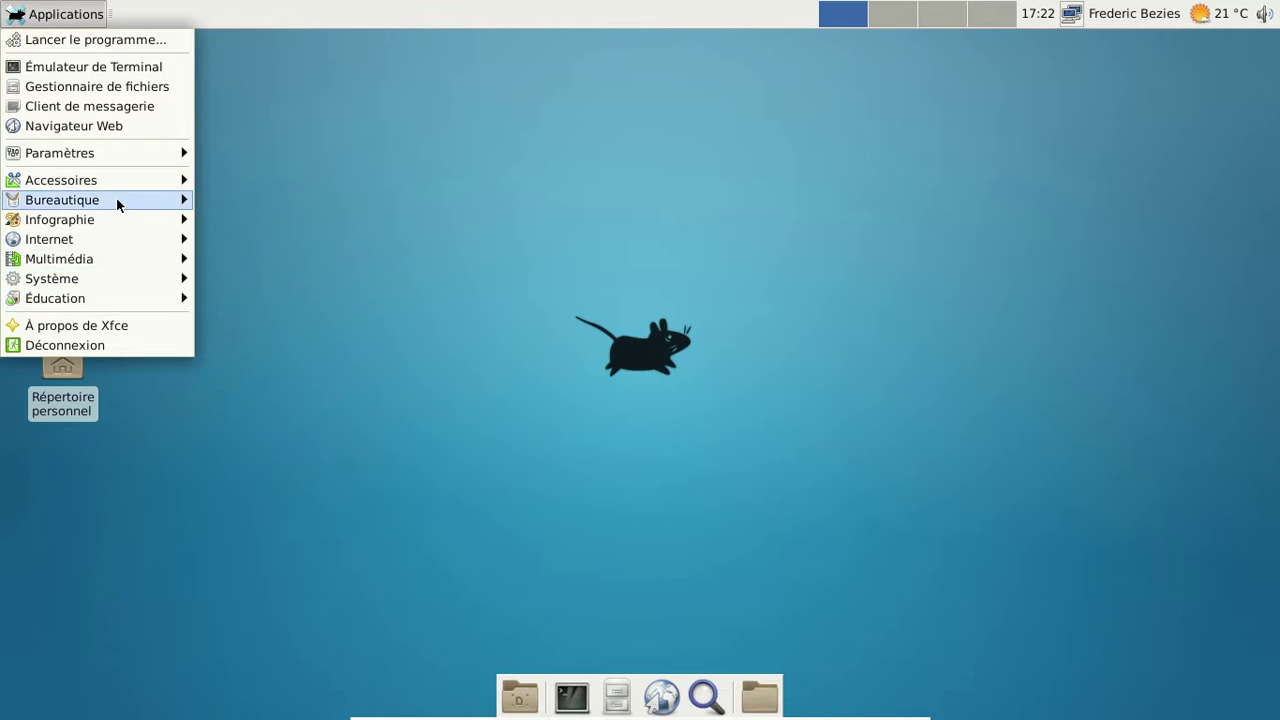
pyautogui.moveTo(111, 184)
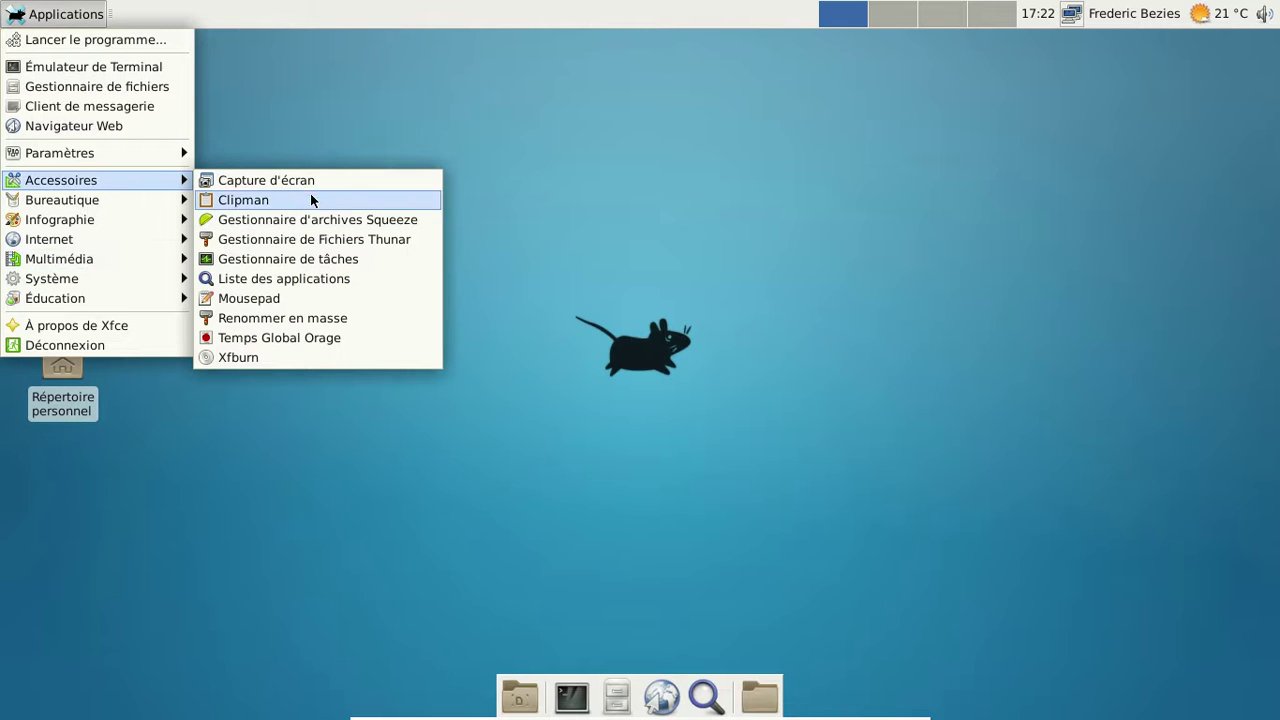
pyautogui.moveTo(188, 220)
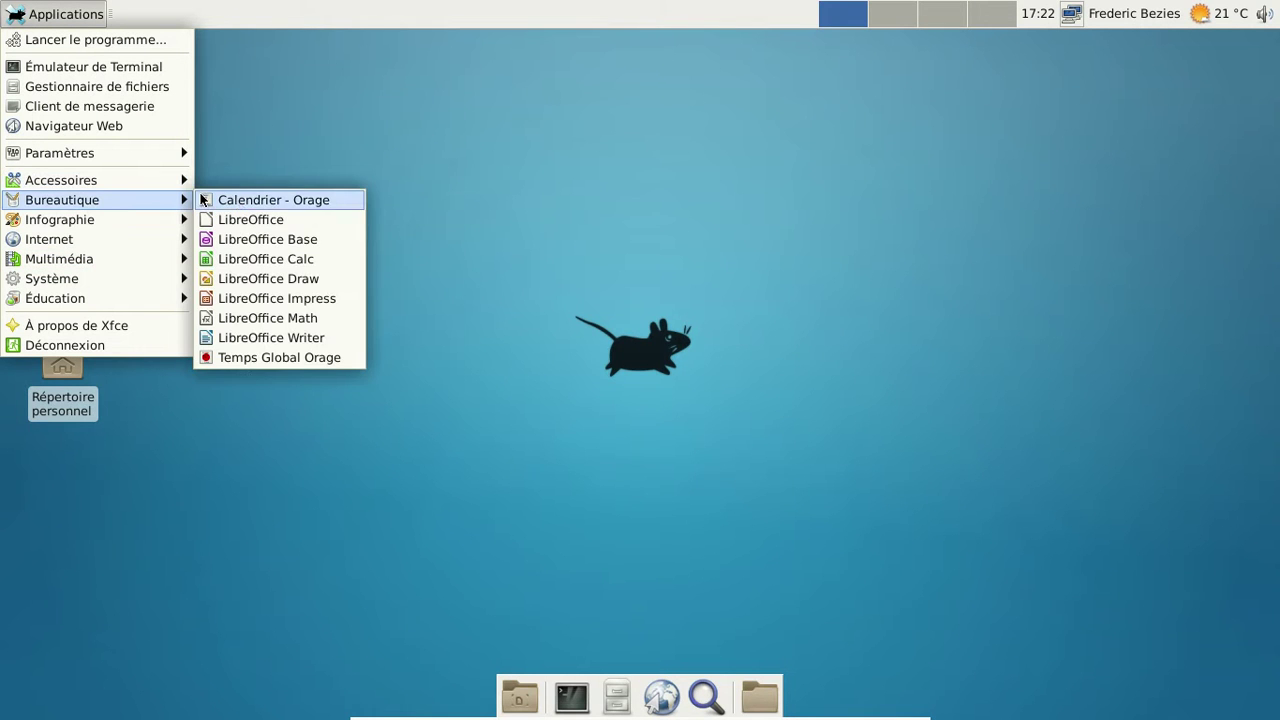
pyautogui.click(237, 199)
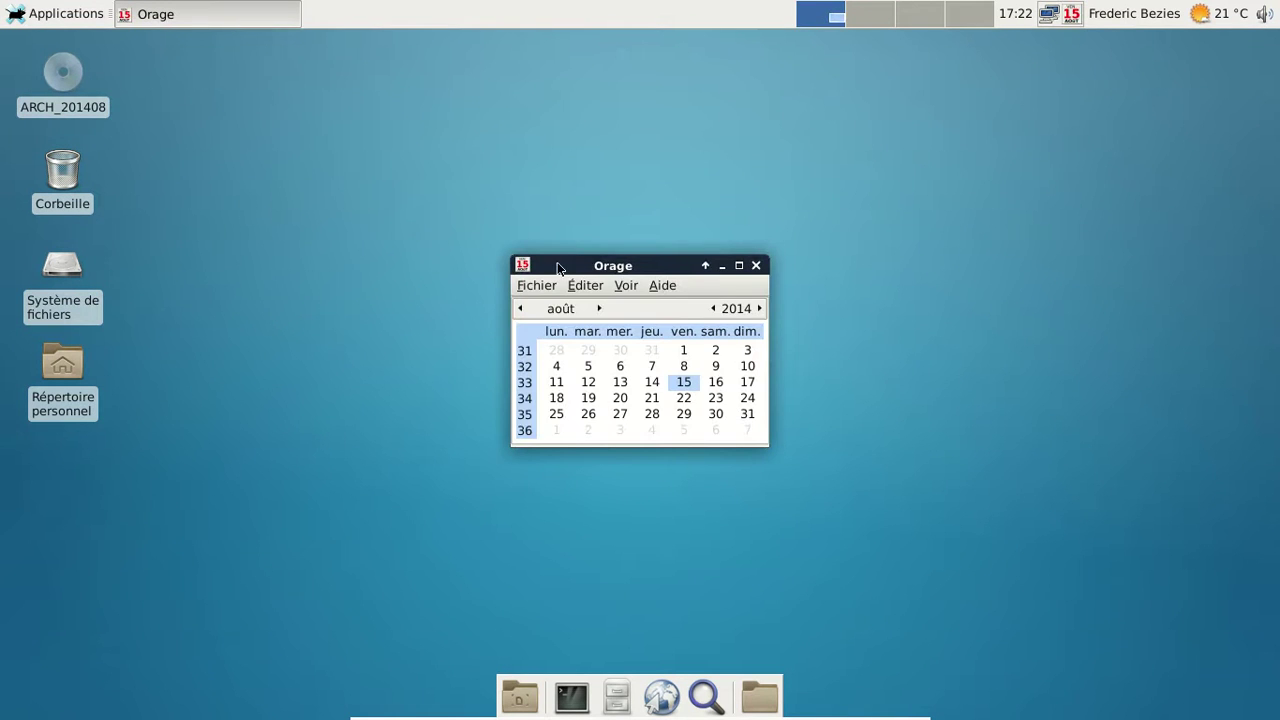
pyautogui.moveTo(605, 266); pyautogui.dragTo(498, 138)
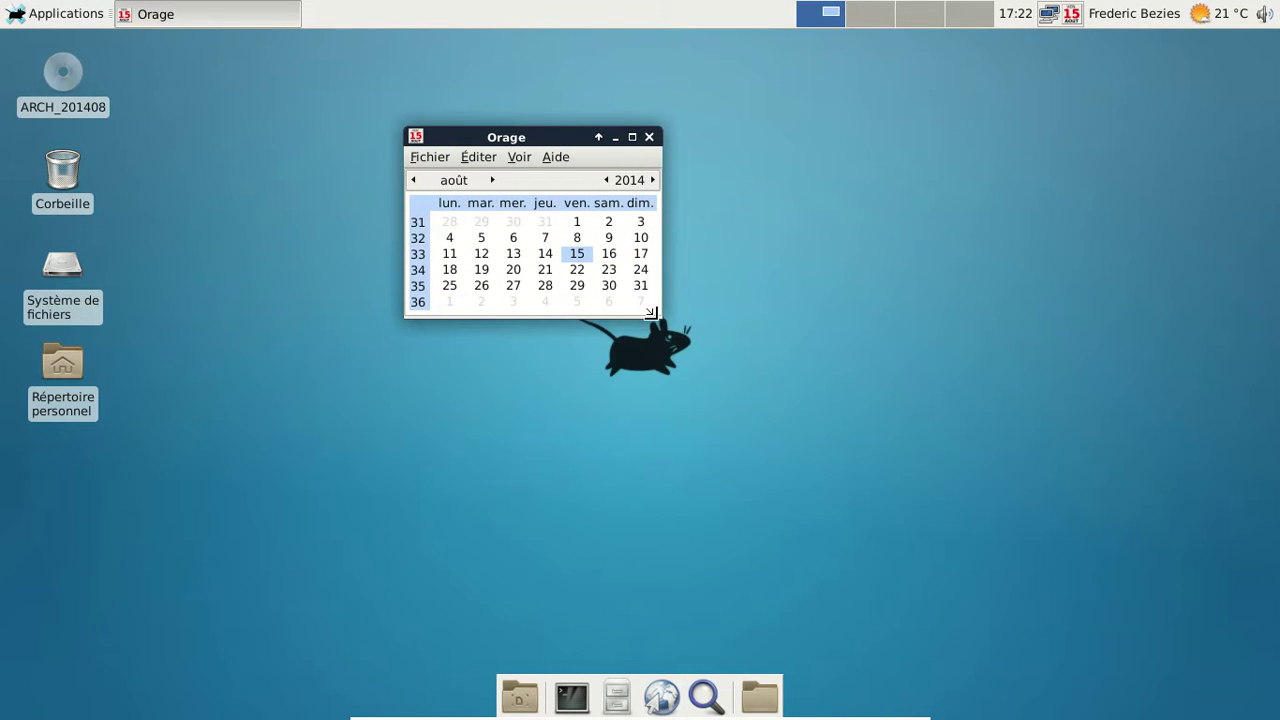
pyautogui.moveTo(651, 313); pyautogui.dragTo(877, 450)
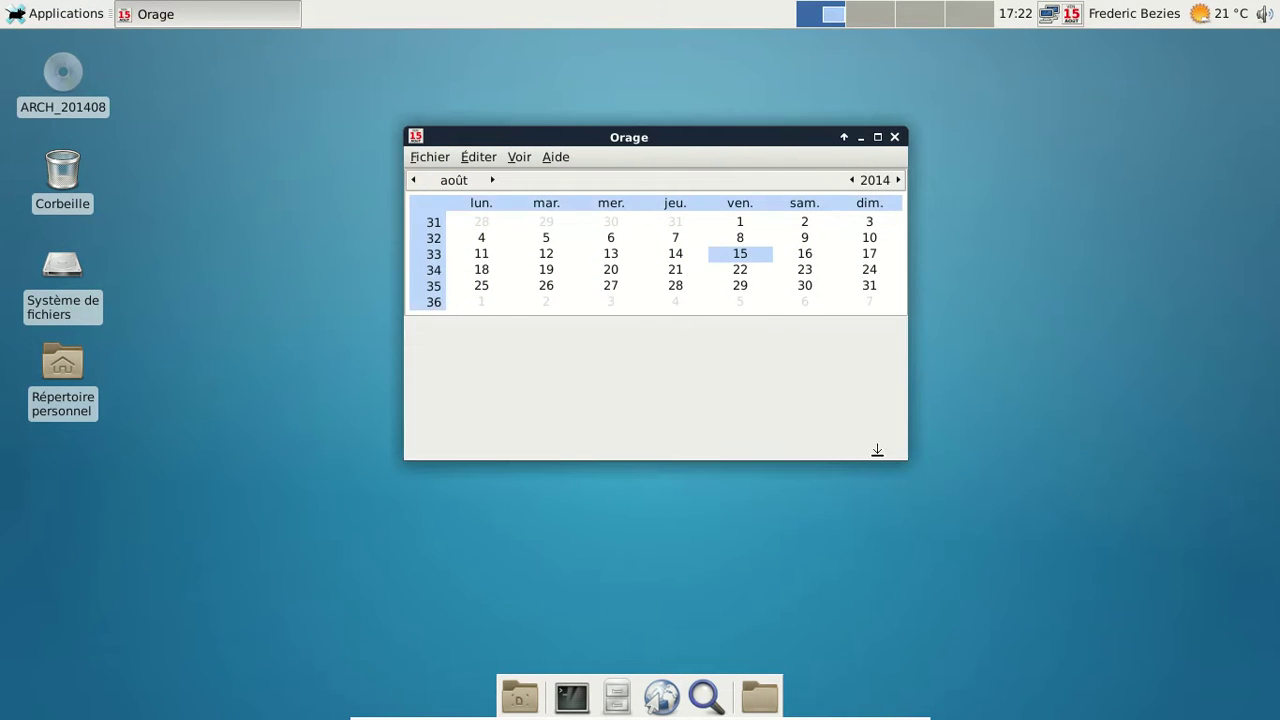
# Review Orage's main, calendar window and additional preferences, and close the preferences and calendar windows.
pyautogui.click(478, 157)
pyautogui.click(486, 178)
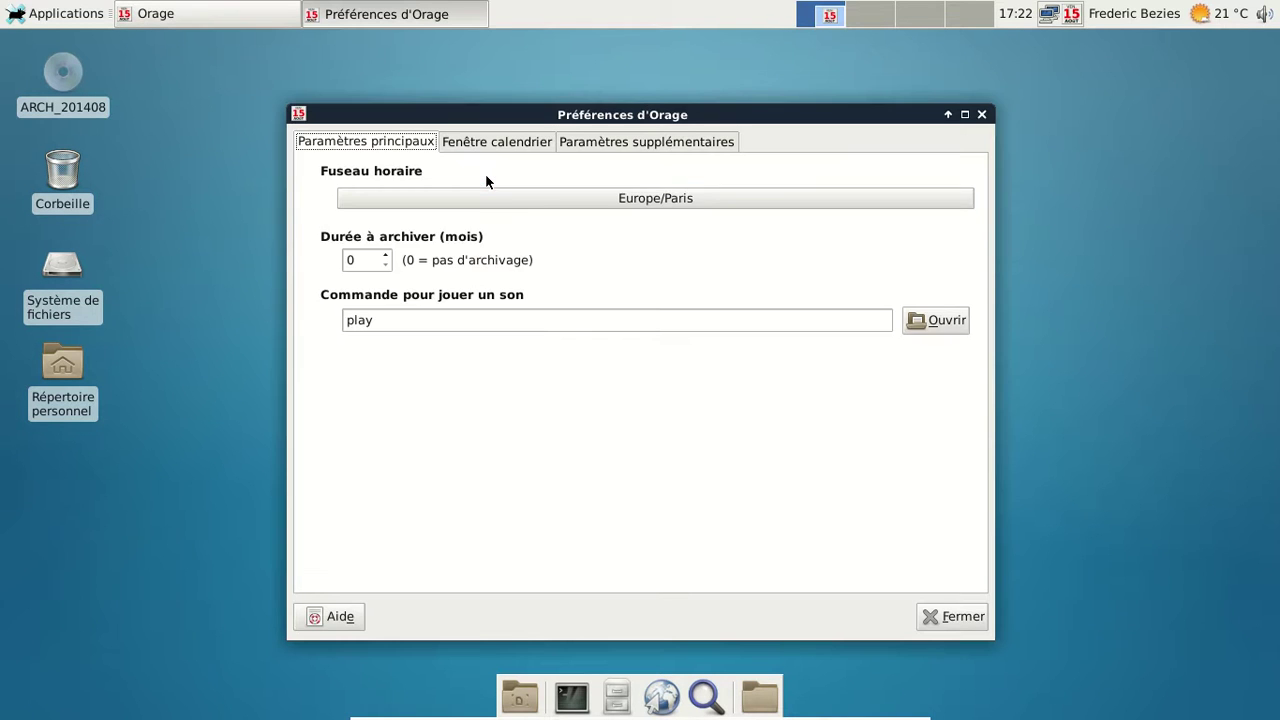
pyautogui.click(513, 145)
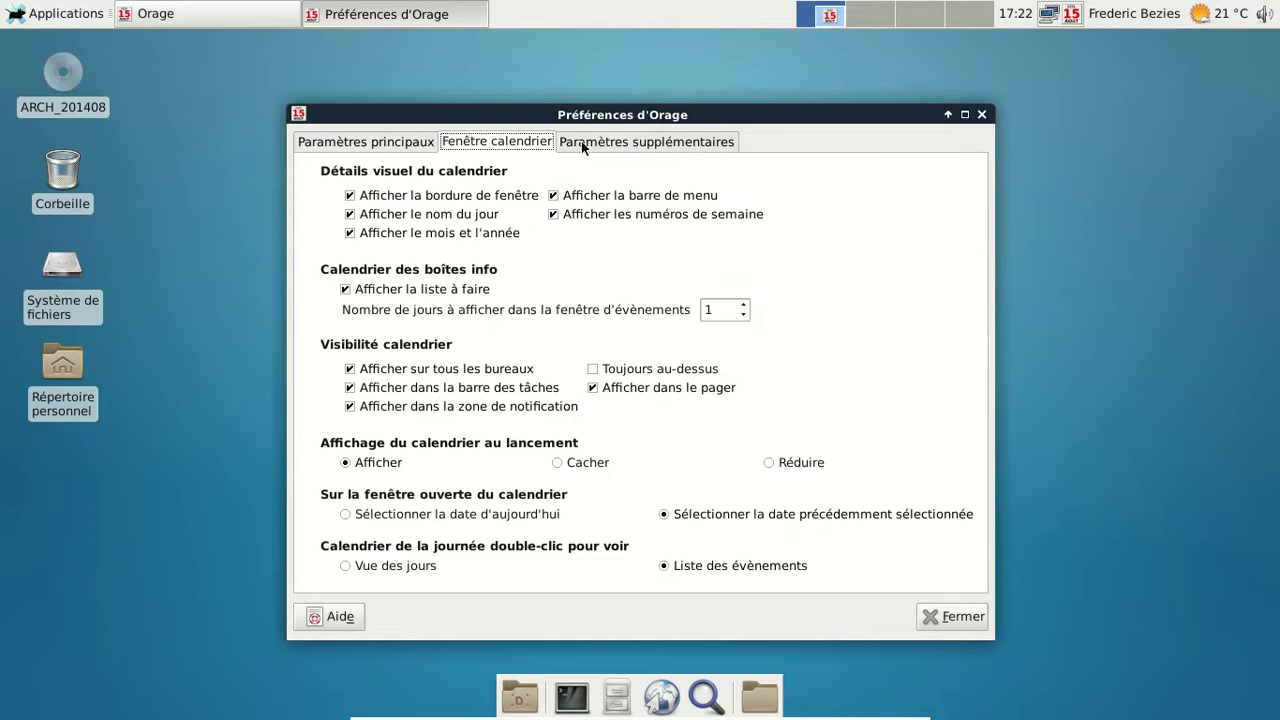
pyautogui.click(646, 145)
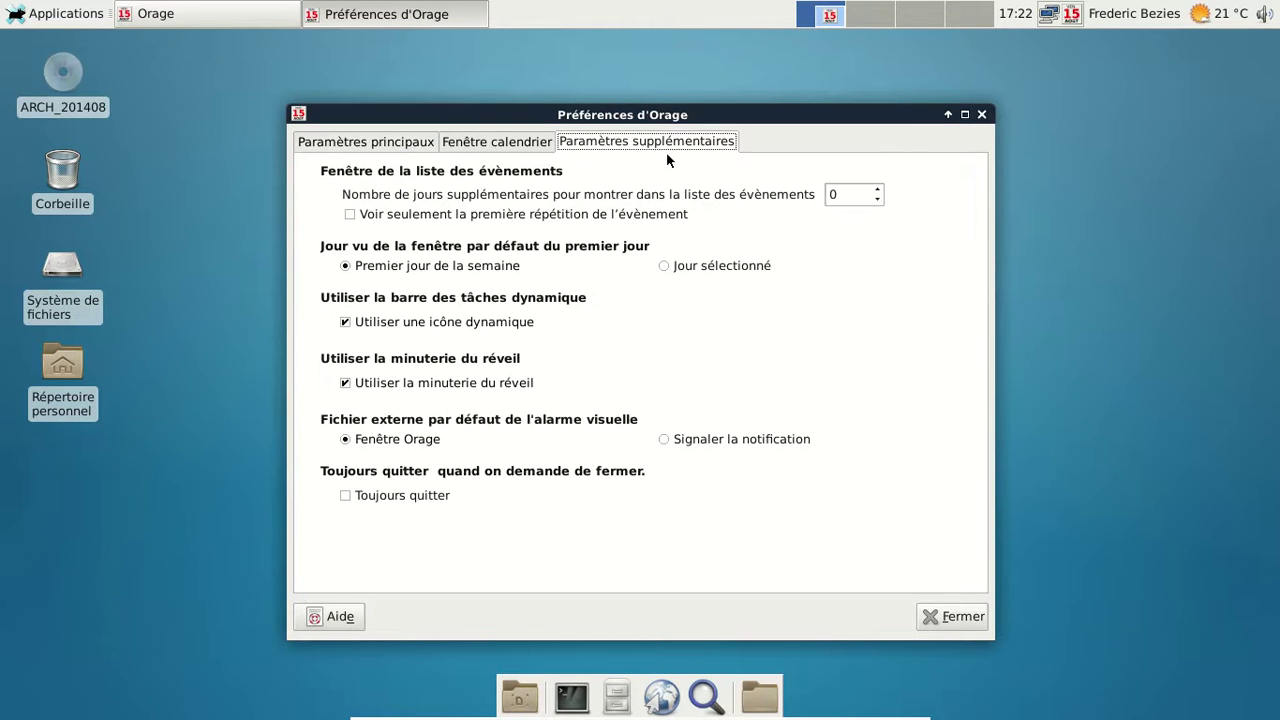
pyautogui.click(933, 618)
pyautogui.click(895, 137)
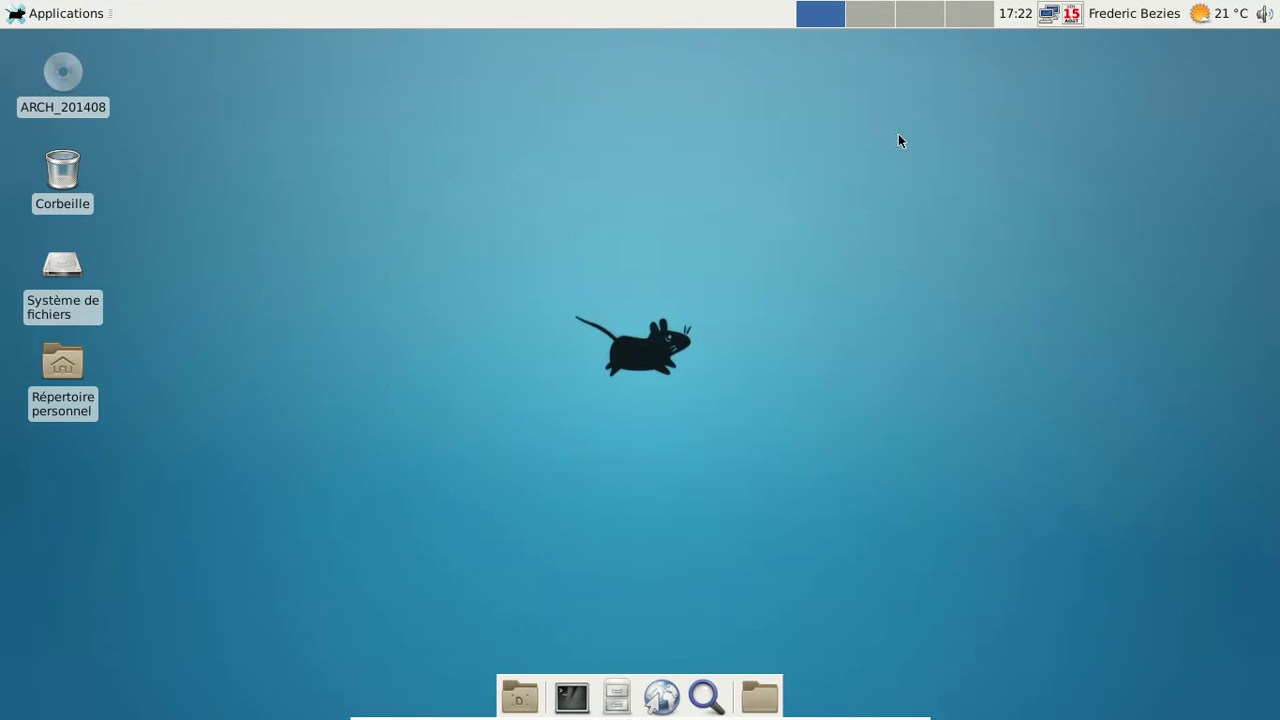
# View Orage's version information from its notification area entry, and quit Orage.
pyautogui.rightClick(1079, 12)
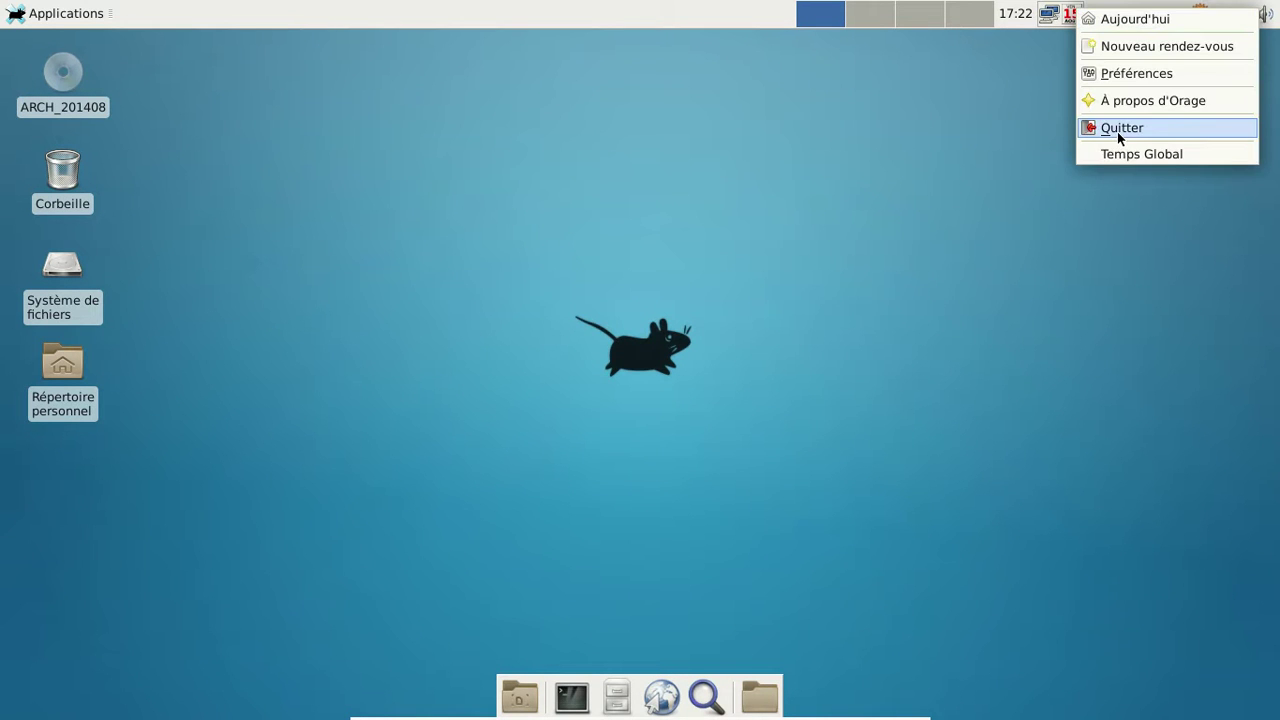
pyautogui.click(1123, 102)
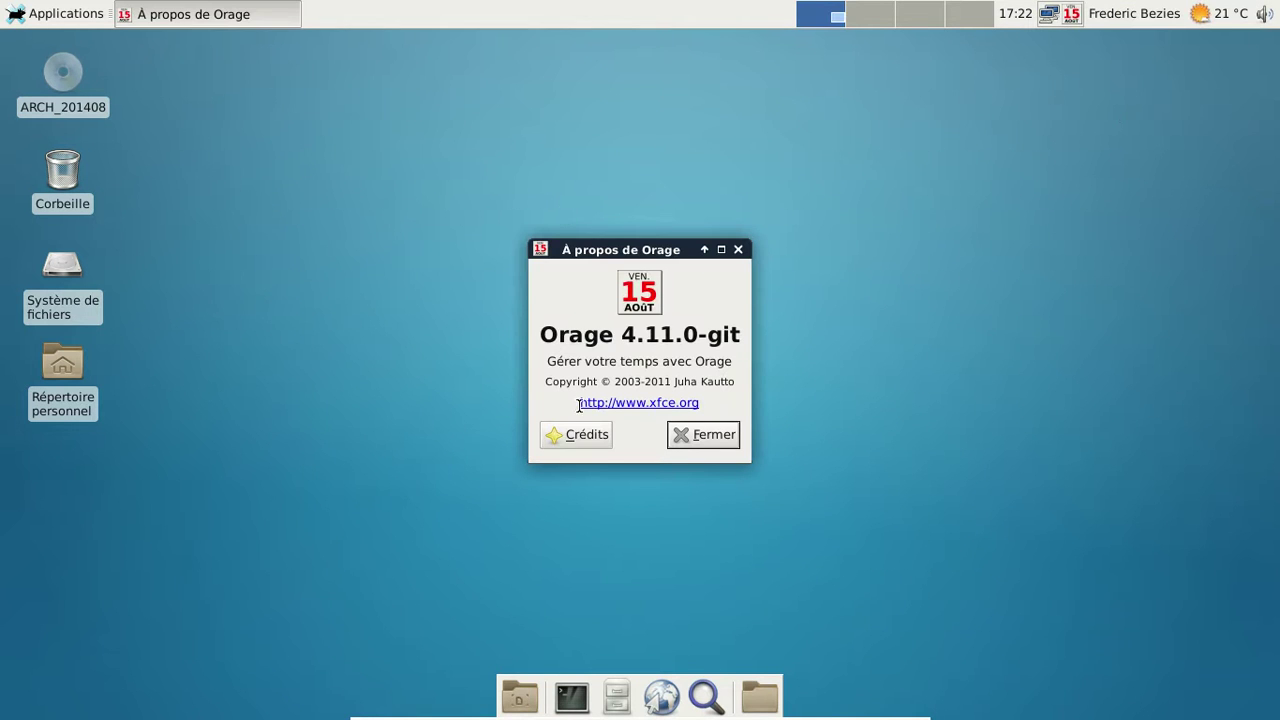
pyautogui.click(738, 249)
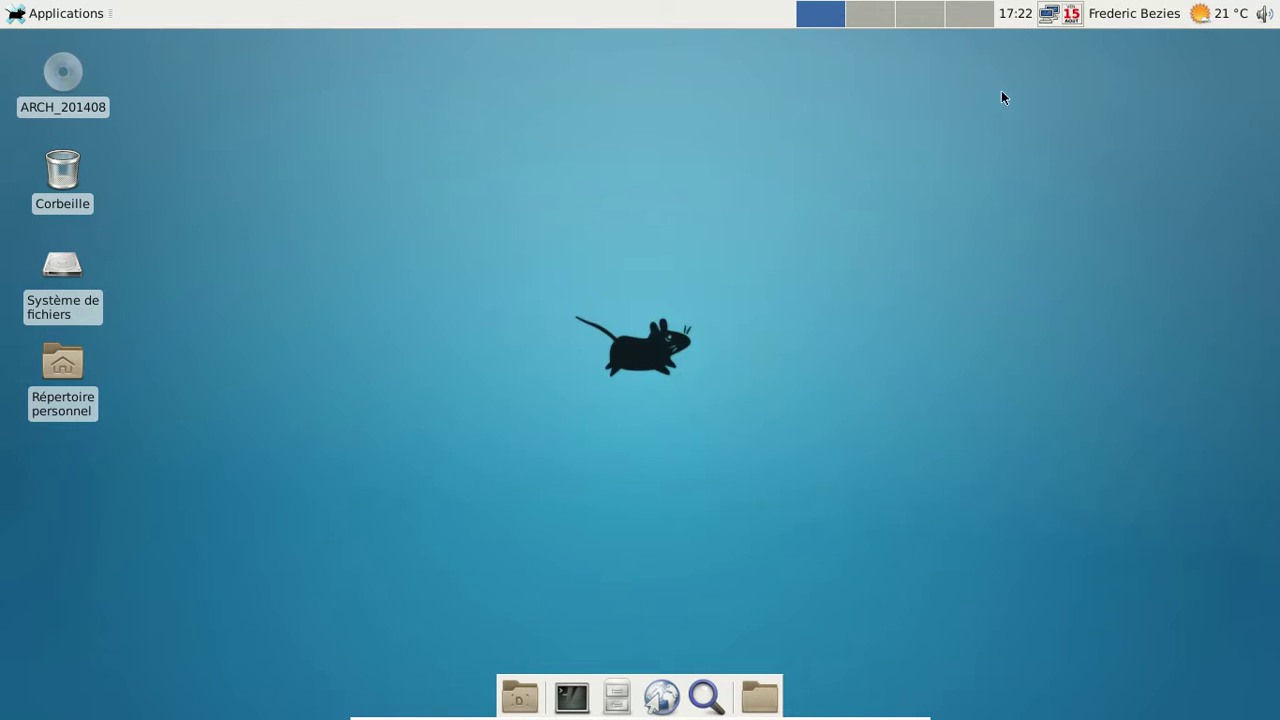
pyautogui.rightClick(1068, 20)
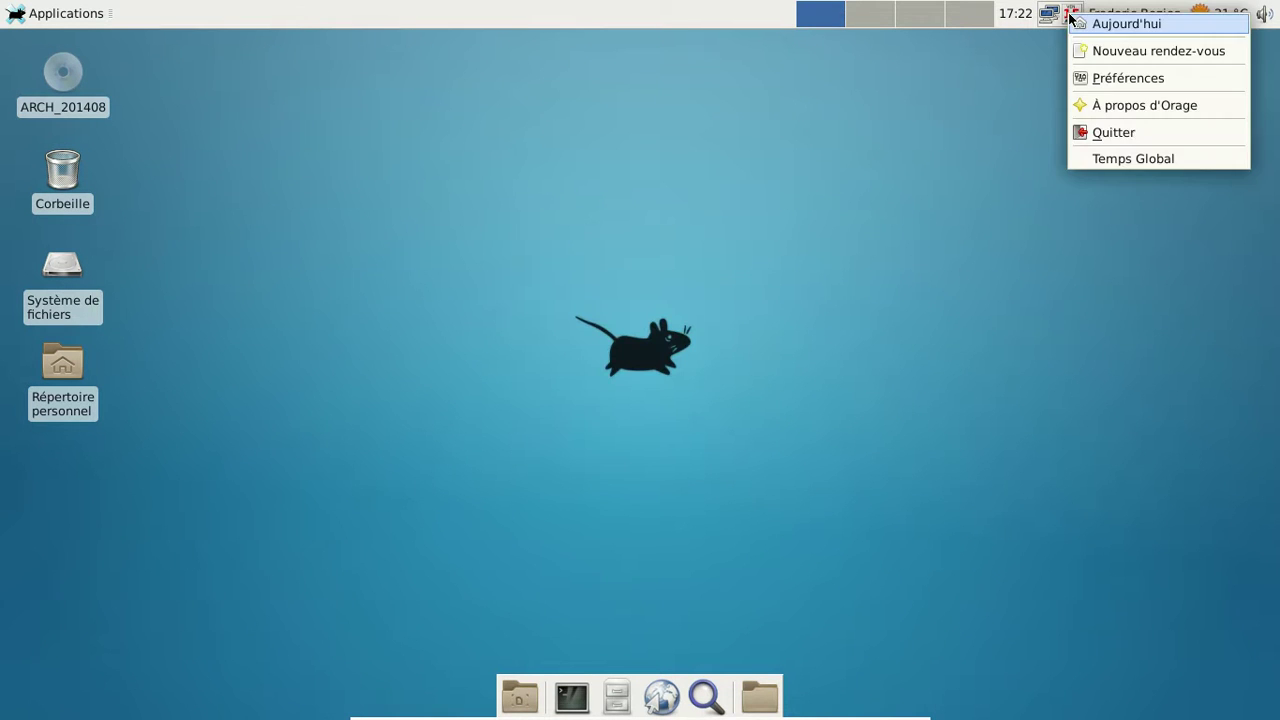
pyautogui.click(1127, 134)
# Launch the Midori web browser, and move its window toward the middle of the desktop.
pyautogui.click(70, 20)
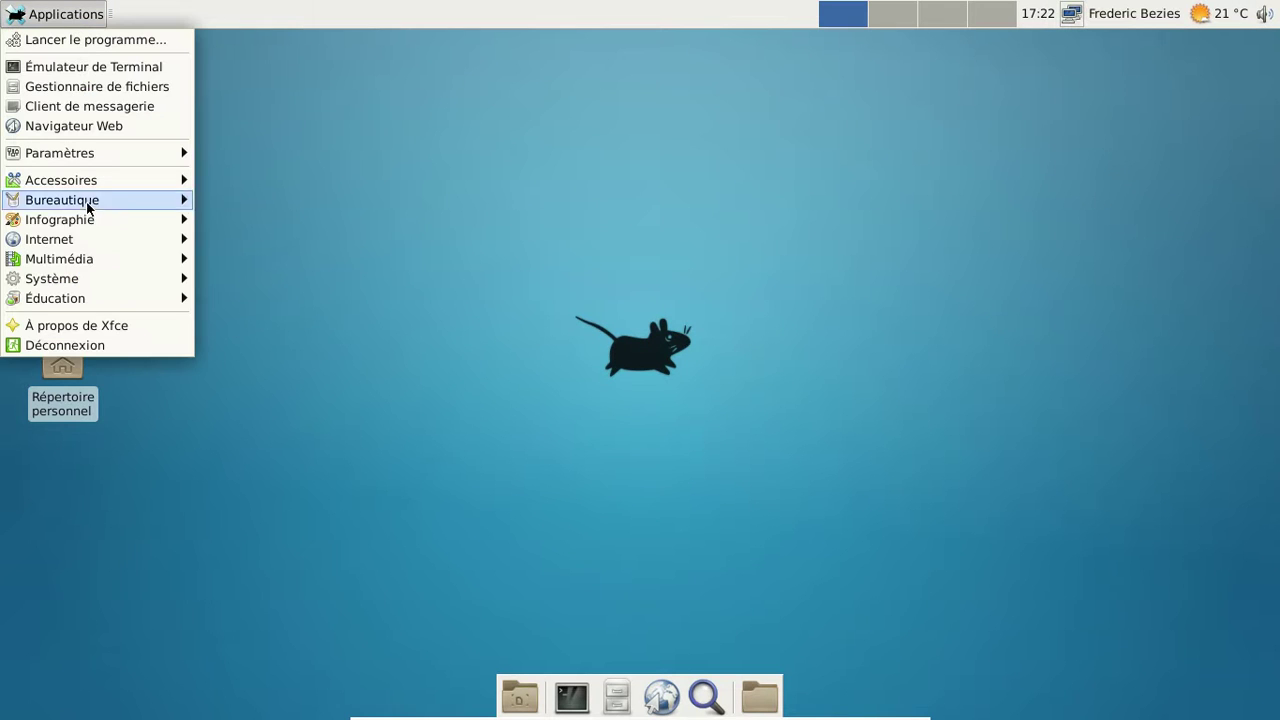
pyautogui.moveTo(100, 238)
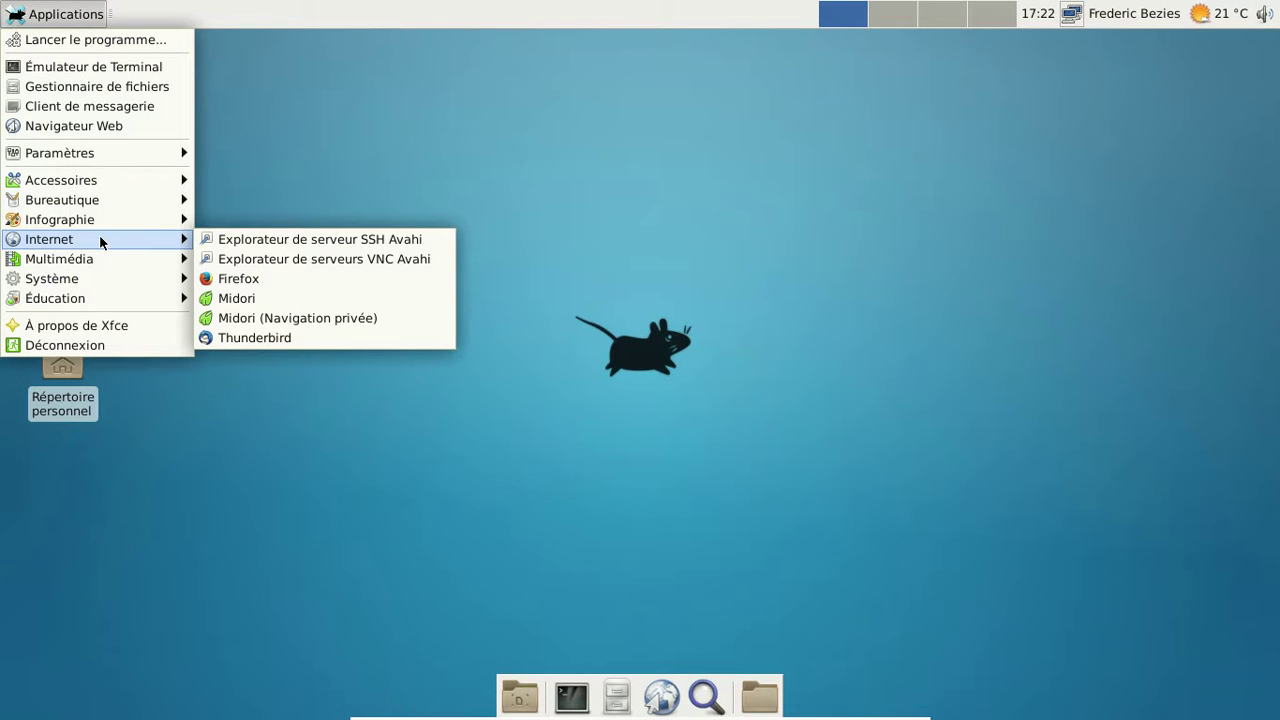
pyautogui.click(250, 298)
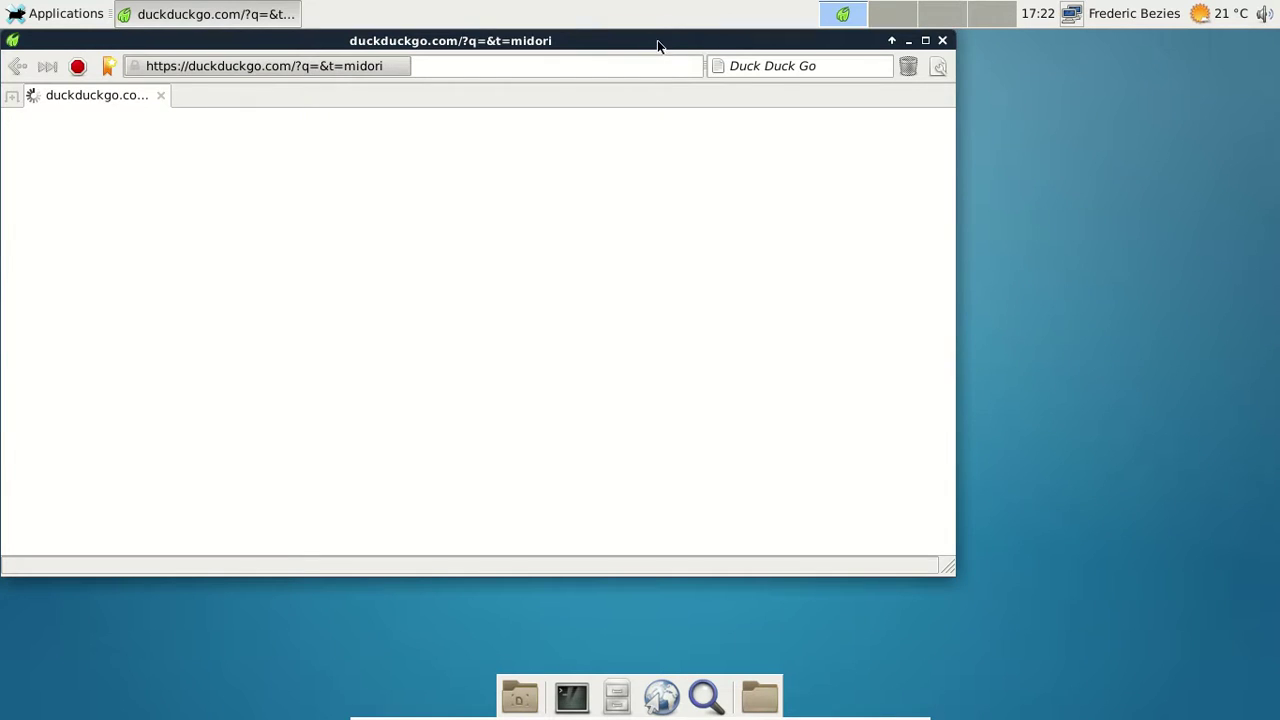
pyautogui.moveTo(657, 40); pyautogui.dragTo(835, 105)
# Search DuckDuckGo for "big buck bunny" and look through the web results.
pyautogui.click(529, 485)
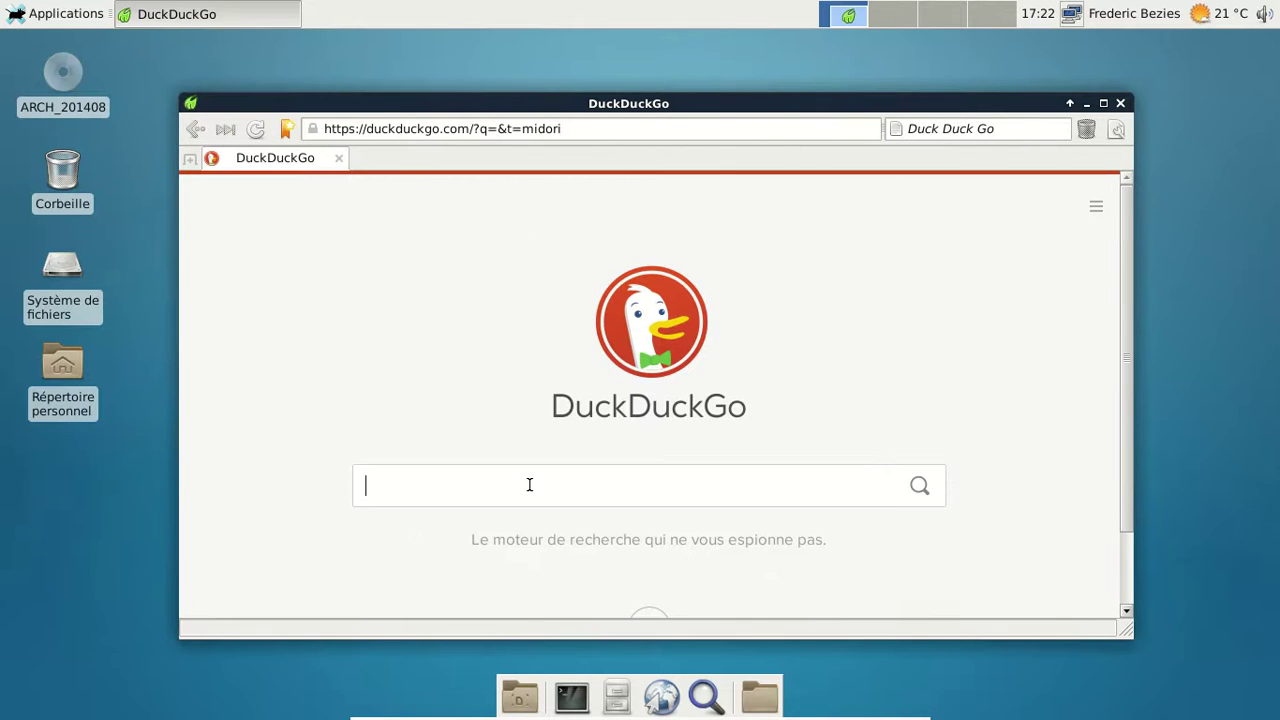
pyautogui.write('big buck bunny')
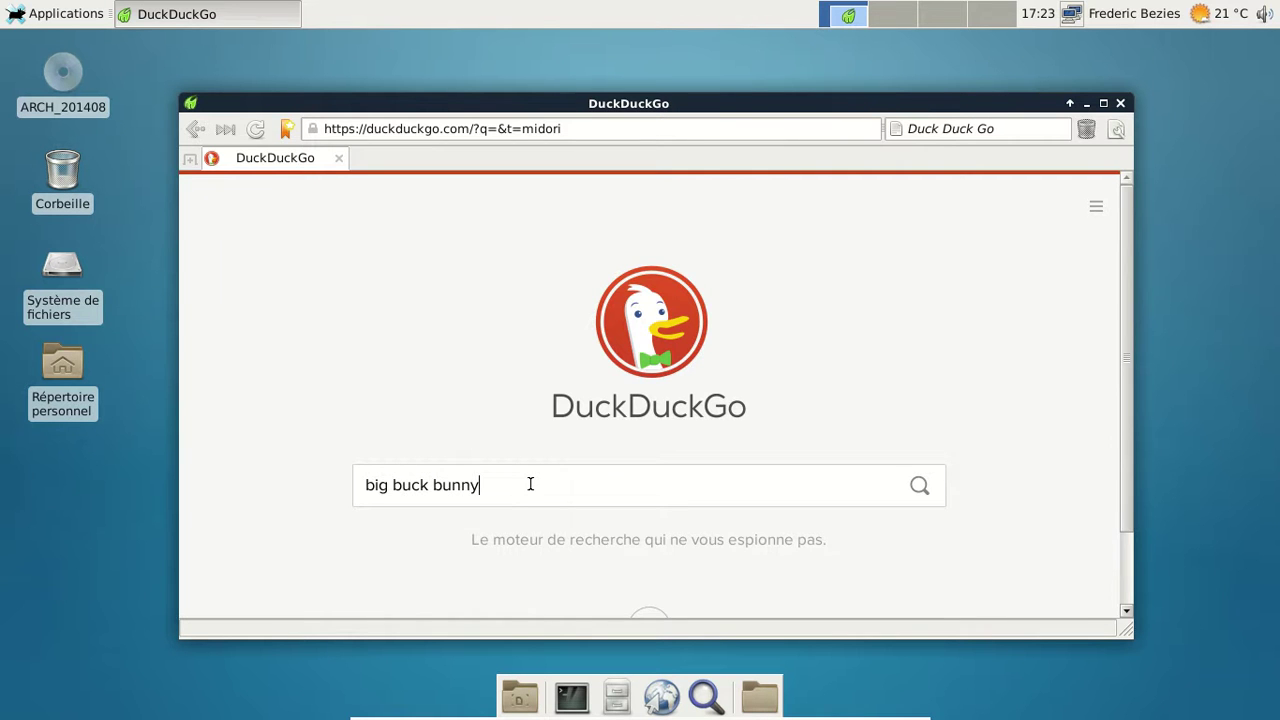
pyautogui.press('Return')
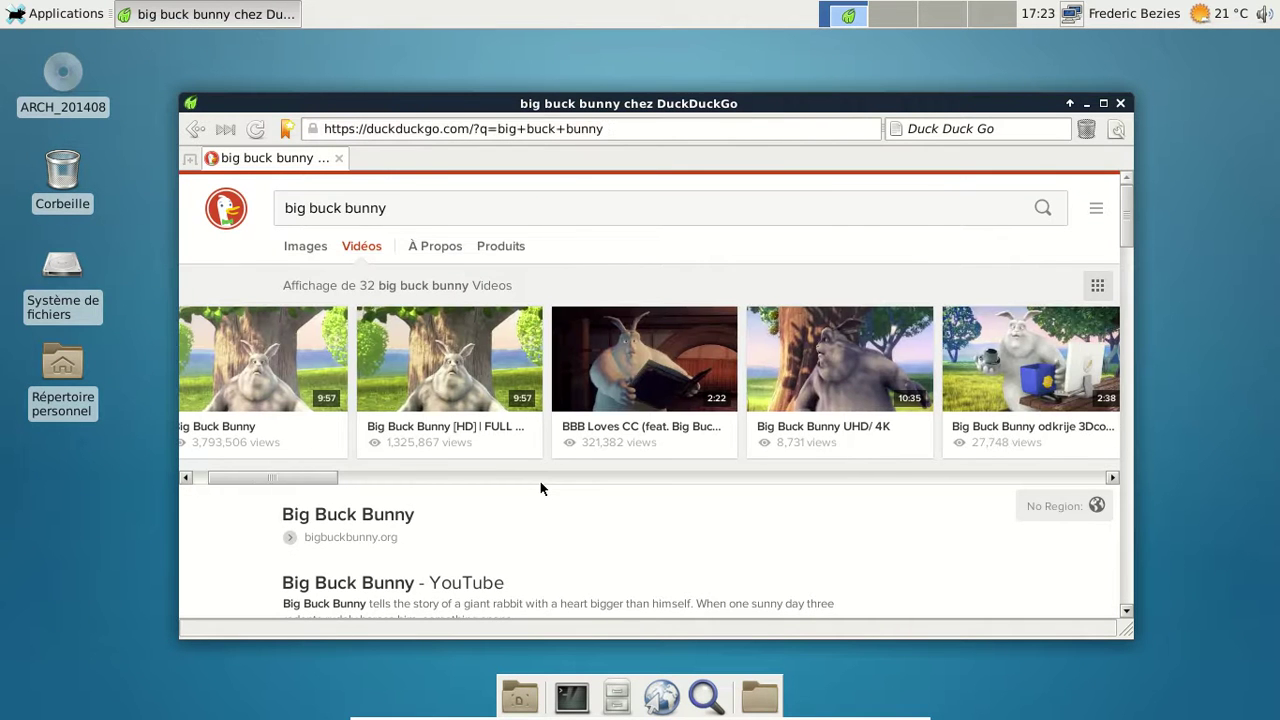
pyautogui.scroll(-3, 750, 515)
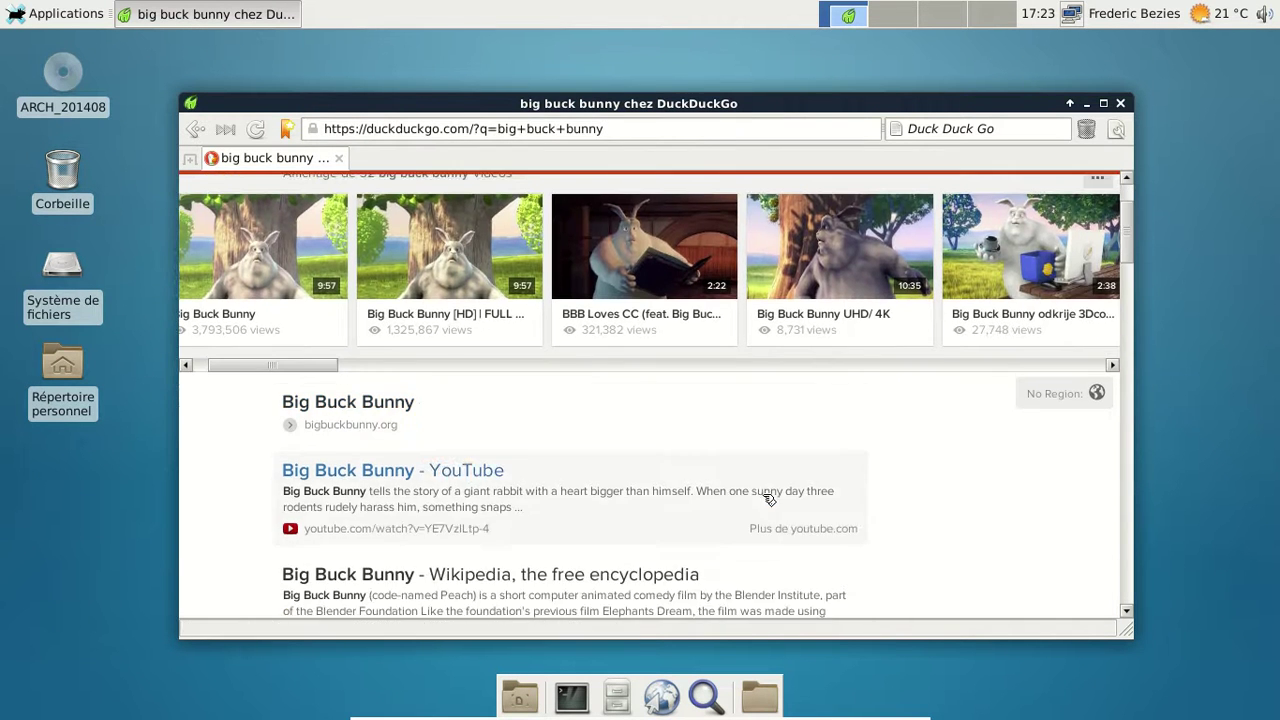
# Look through the DuckDuckGo web results and open the bigbuckbunny.org site.
pyautogui.scroll(-6, 768, 498)
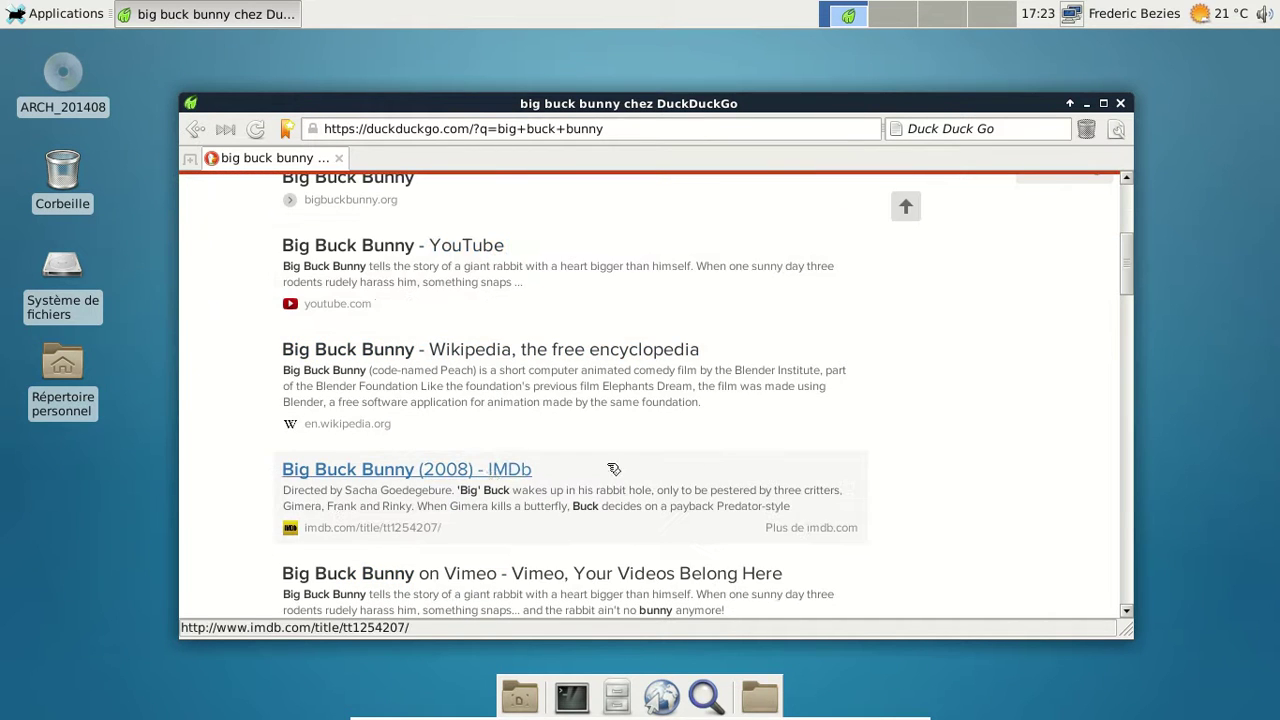
pyautogui.scroll(-8, 492, 476)
pyautogui.scroll(-5, 706, 456)
pyautogui.scroll(15, 706, 456)
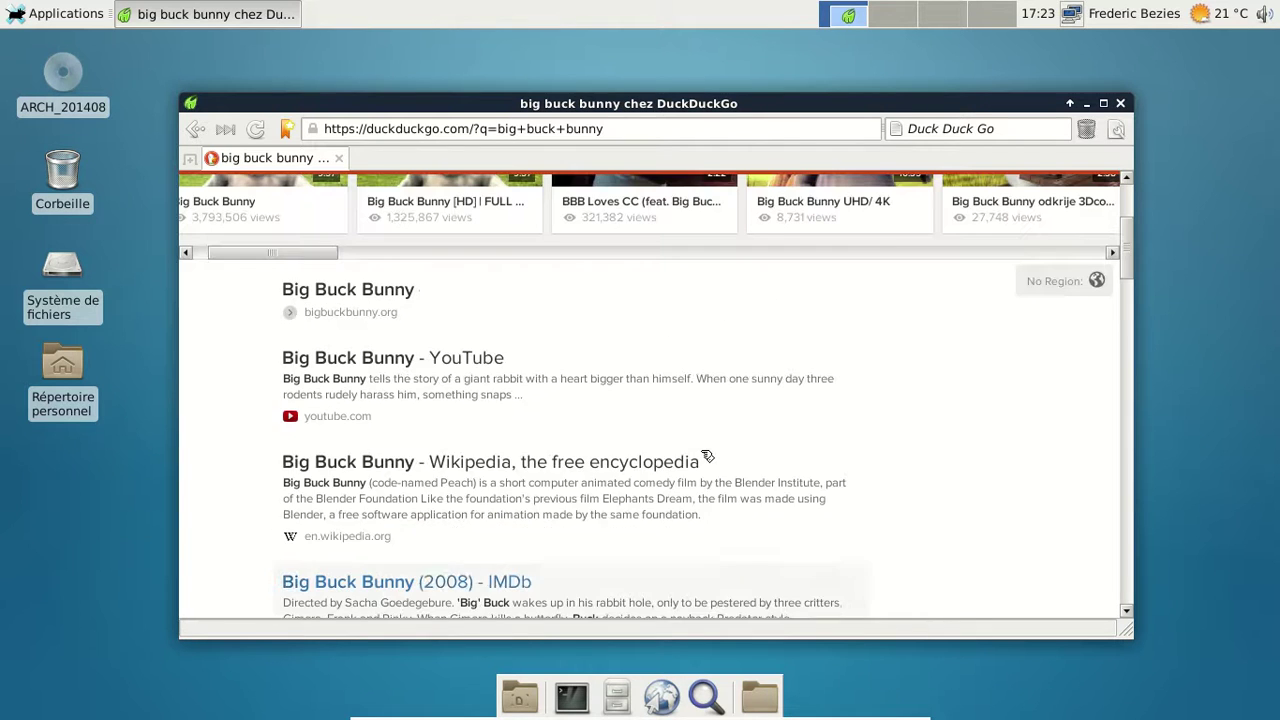
pyautogui.click(322, 293)
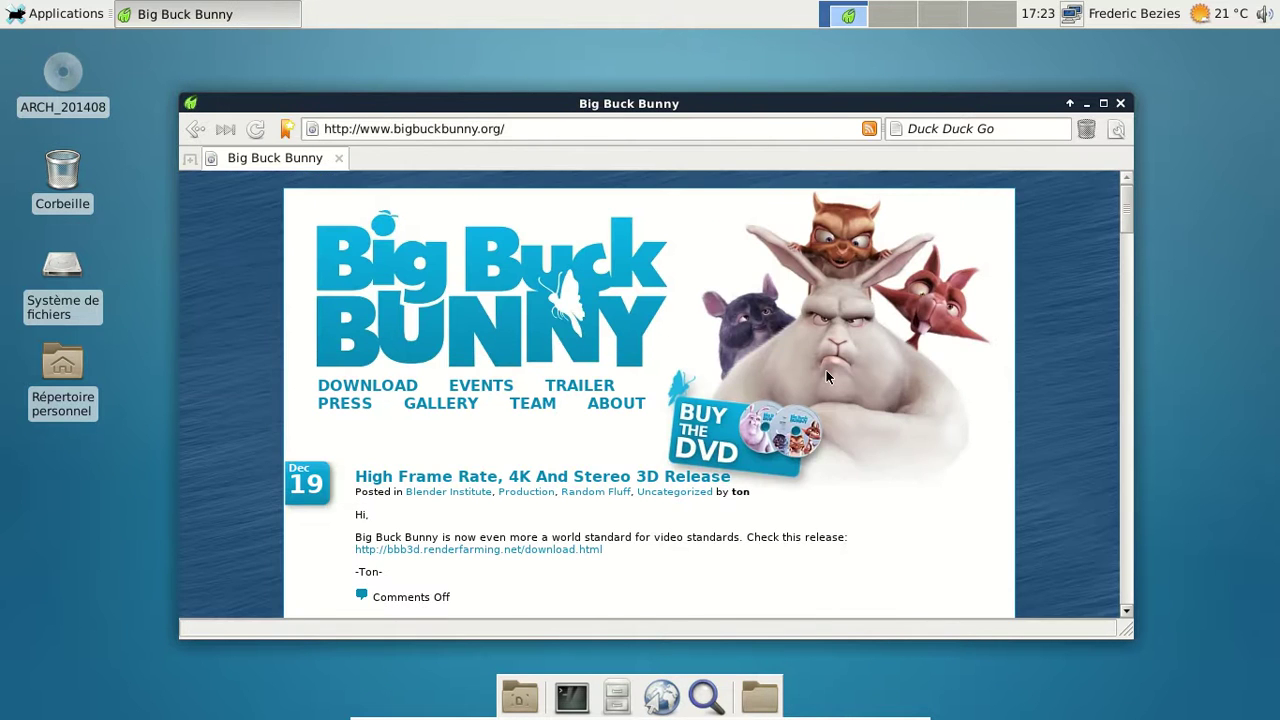
# Open the site's Download page and follow its link to the old film release directory on download.blender.org.
pyautogui.scroll(-1, 826, 370)
pyautogui.click(401, 350)
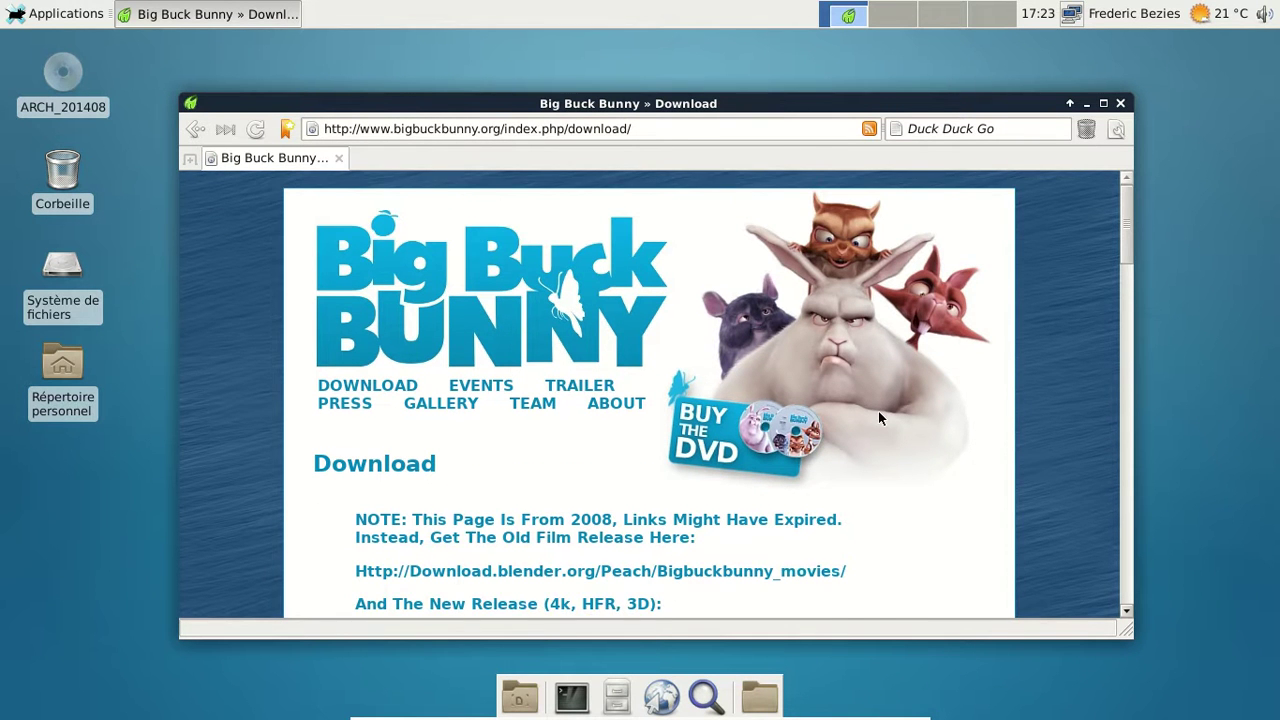
pyautogui.scroll(-3, 878, 419)
pyautogui.click(740, 458)
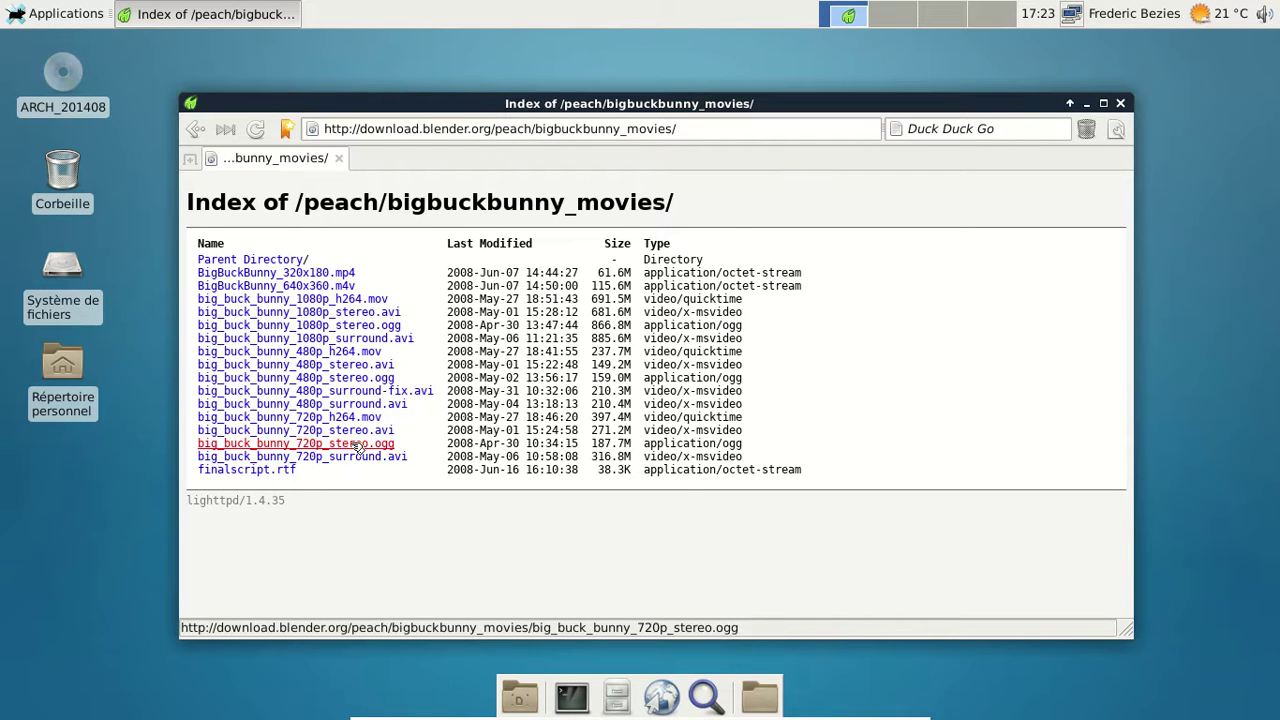
# Try opening big_buck_bunny_480p_stereo.avi in the browser, return to the directory listing, and download that file instead.
pyautogui.click(340, 366)
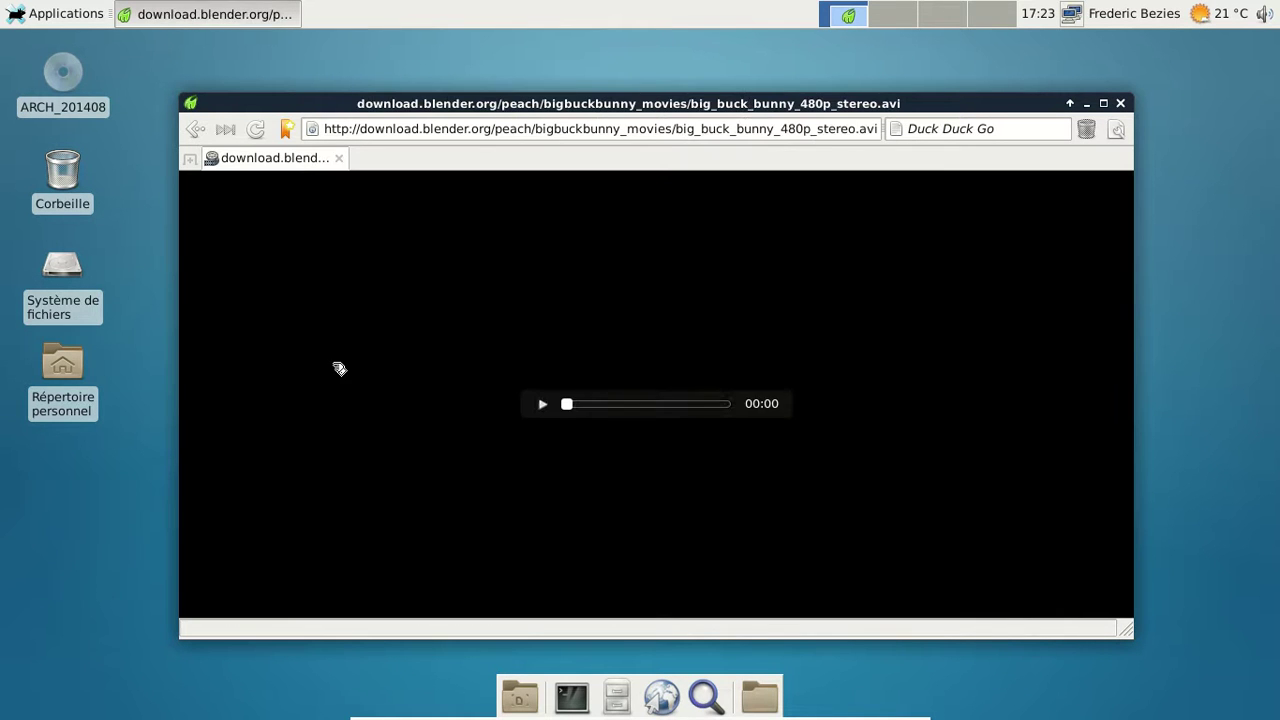
pyautogui.click(194, 128)
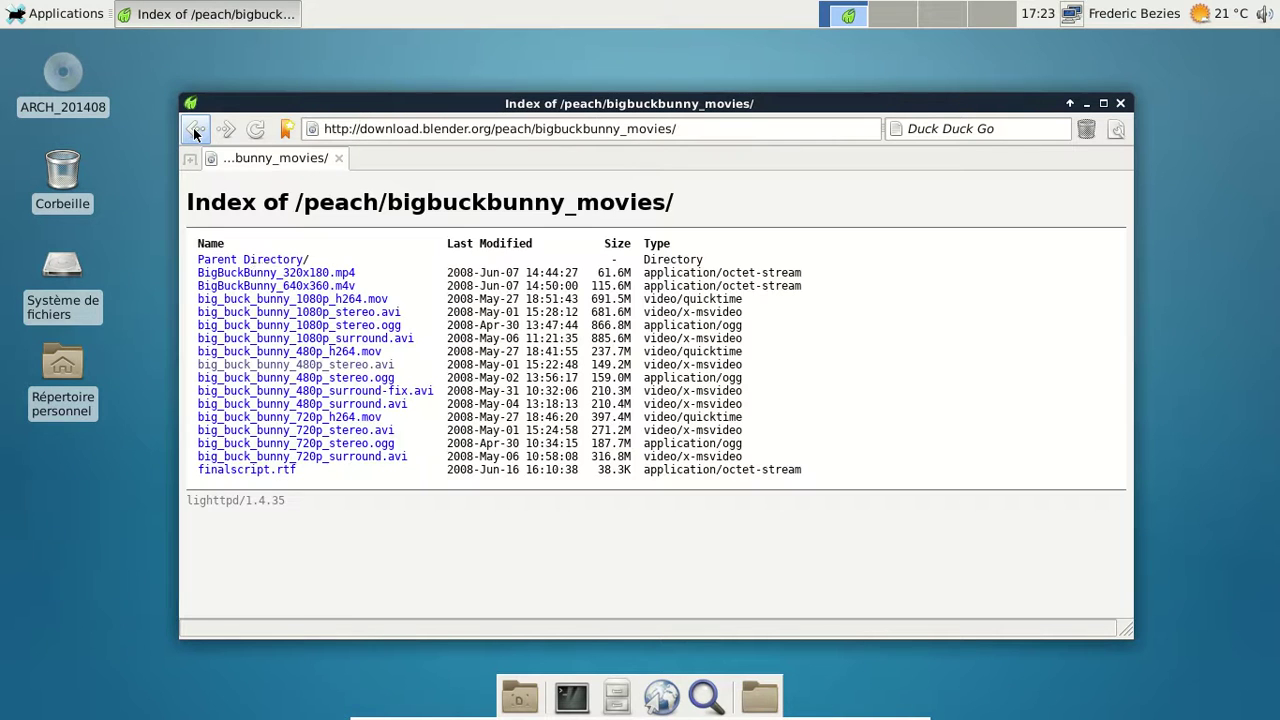
pyautogui.rightClick(323, 367)
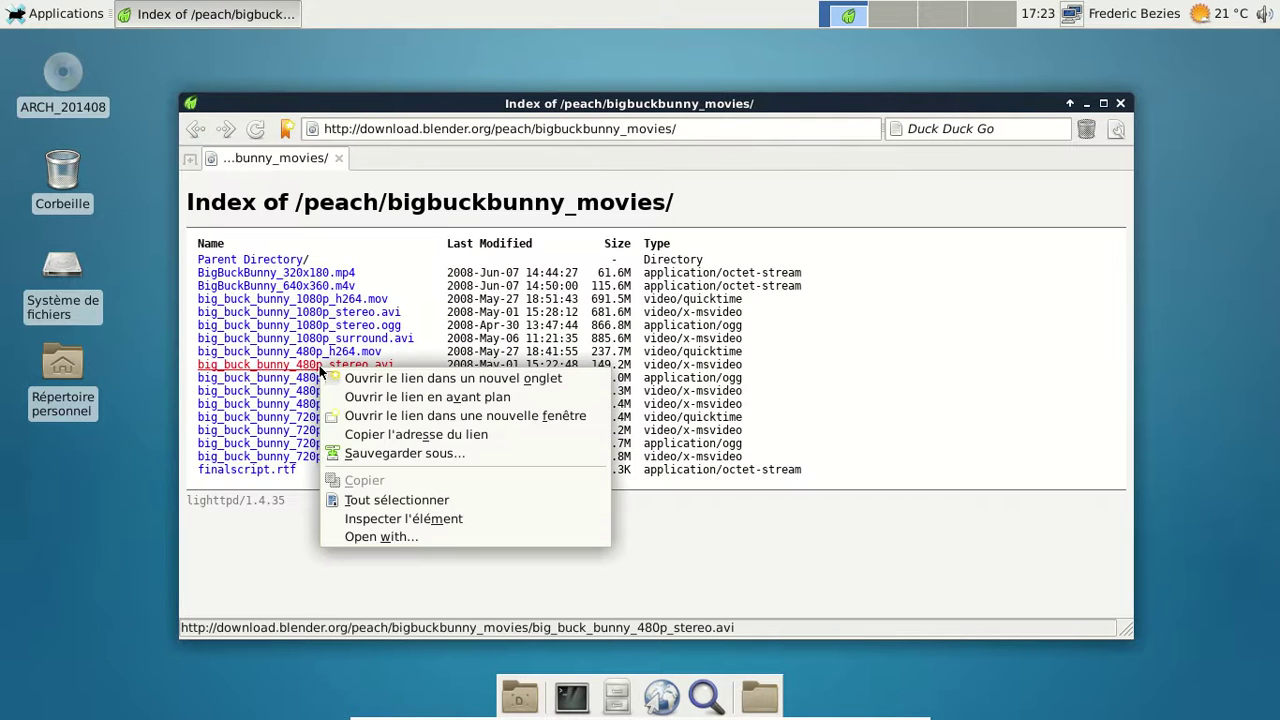
pyautogui.click(423, 453)
pyautogui.click(966, 642)
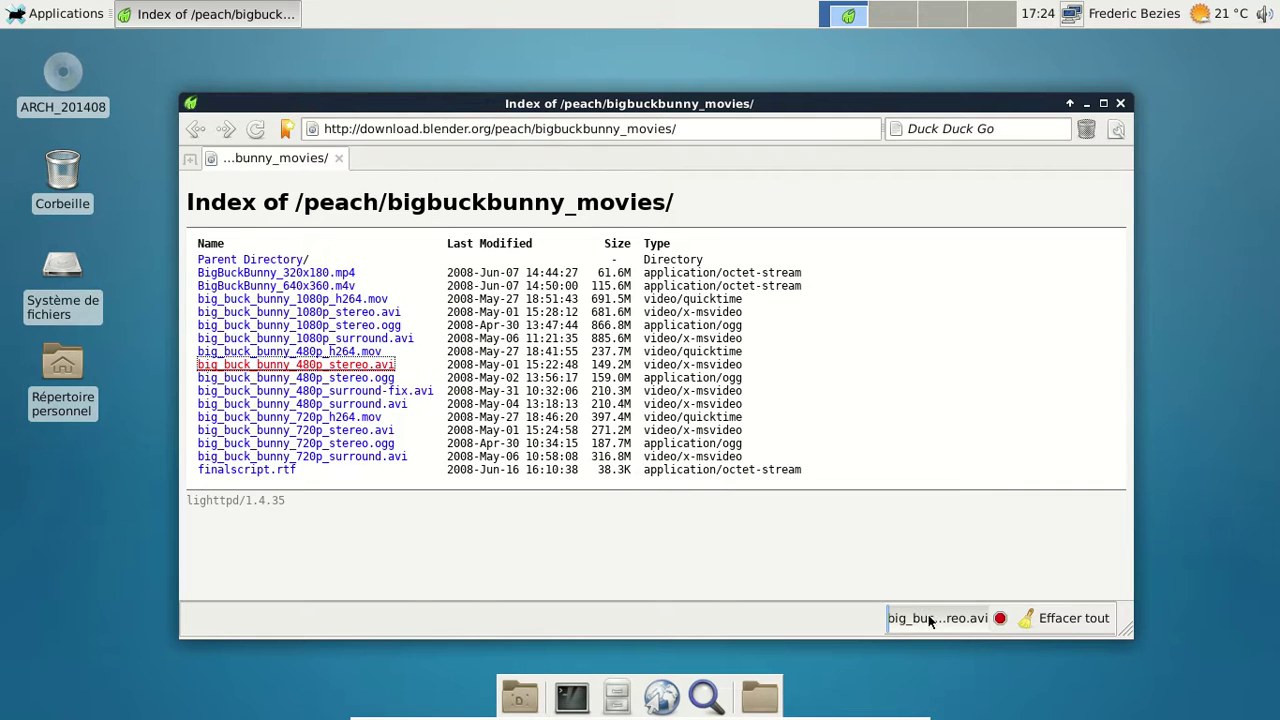
pyautogui.moveTo(929, 620)
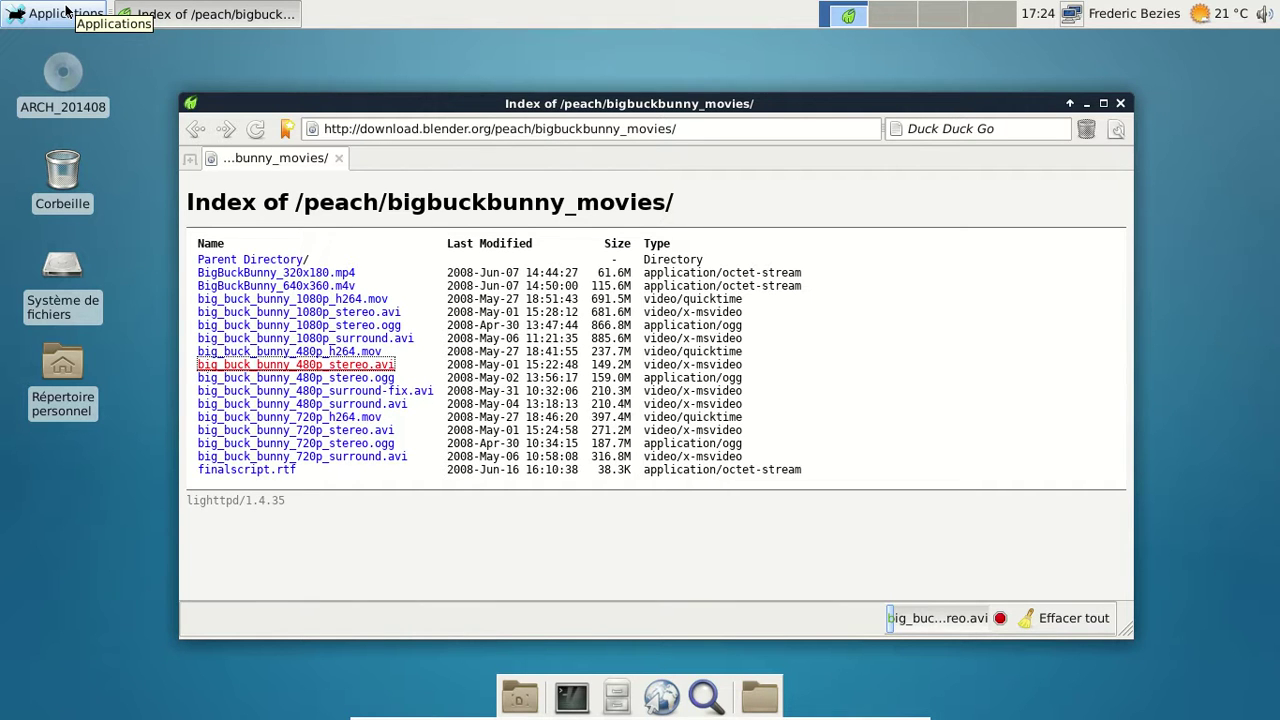
# Launch the Squeeze archive manager from the accessories category of the applications.
pyautogui.click(66, 10)
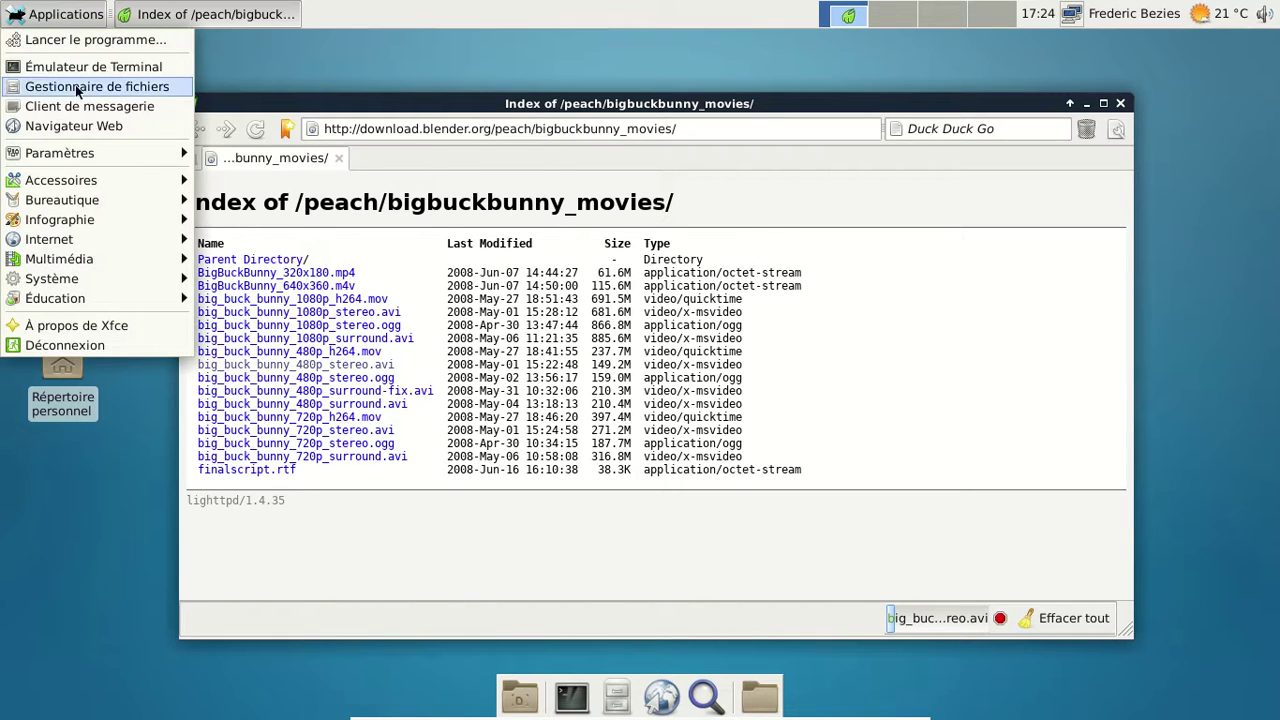
pyautogui.moveTo(96, 155)
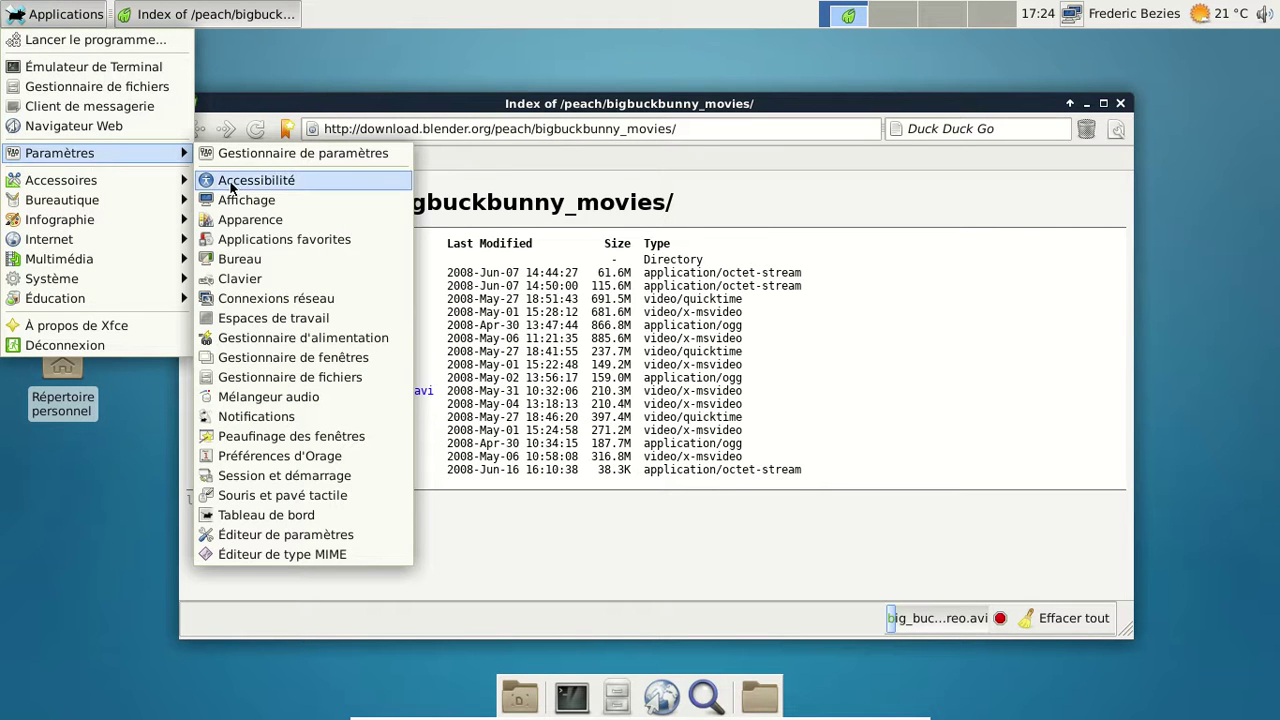
pyautogui.moveTo(150, 181)
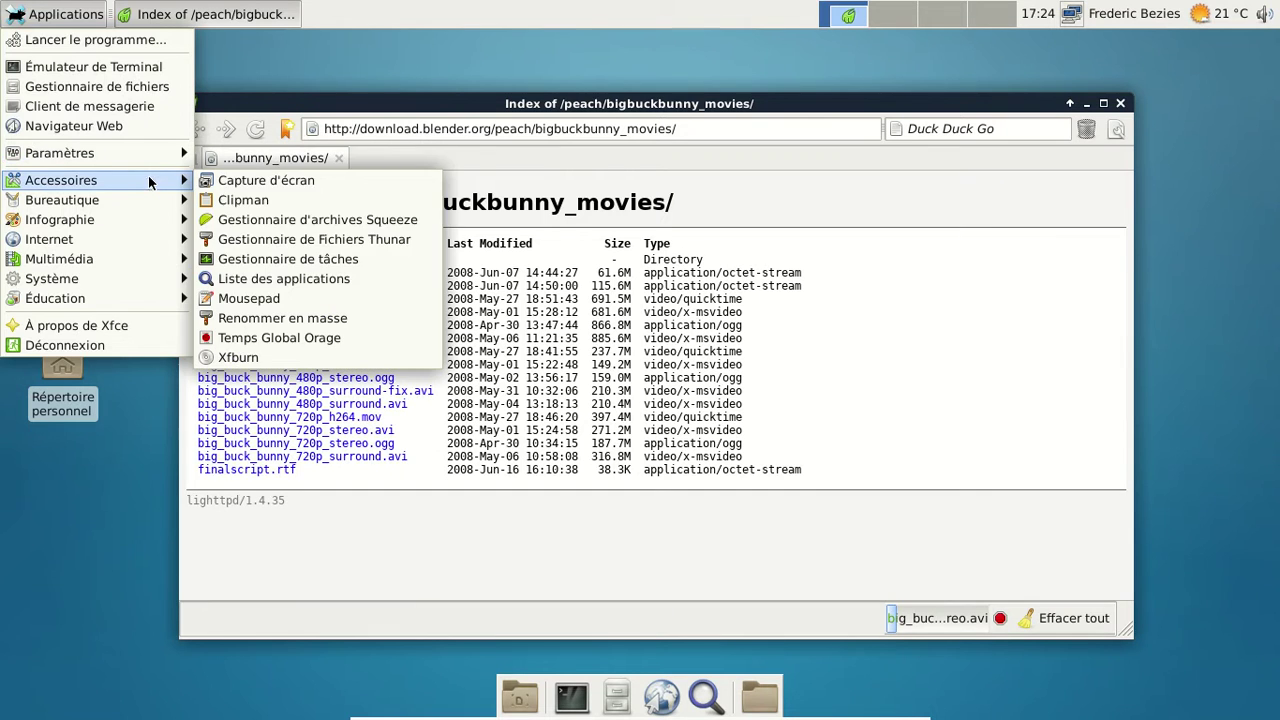
pyautogui.click(264, 222)
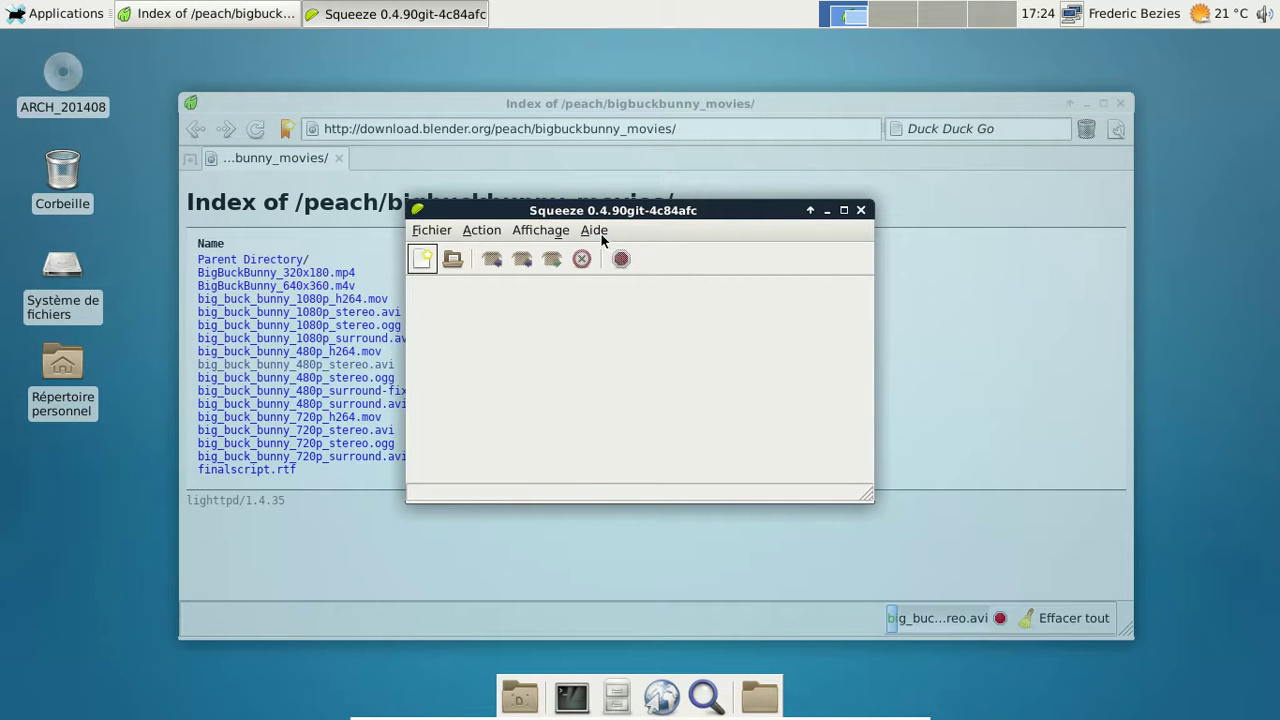
# View Squeeze's version information, glance over its file and action commands, and close the program.
pyautogui.click(605, 238)
pyautogui.click(614, 254)
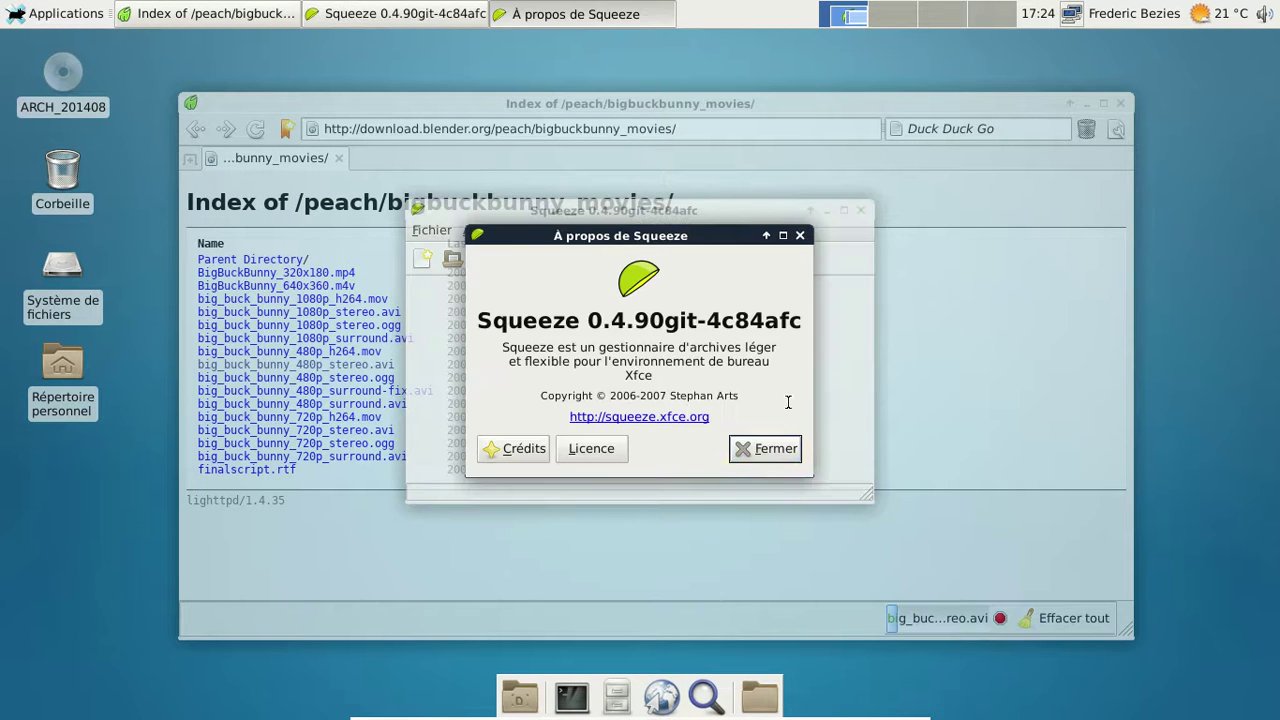
pyautogui.click(763, 450)
pyautogui.click(442, 236)
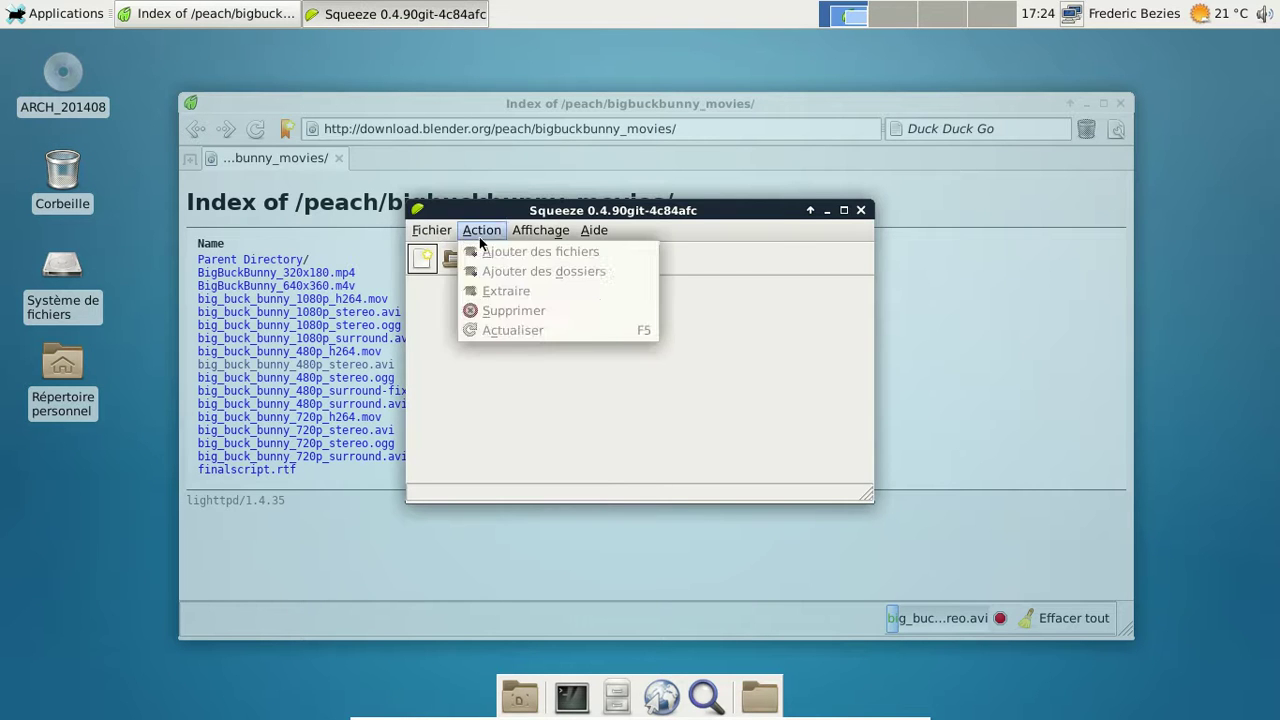
pyautogui.click(860, 210)
pyautogui.click(860, 210)
# Look through the system and multimedia application categories and launch Quod Libet.
pyautogui.click(60, 14)
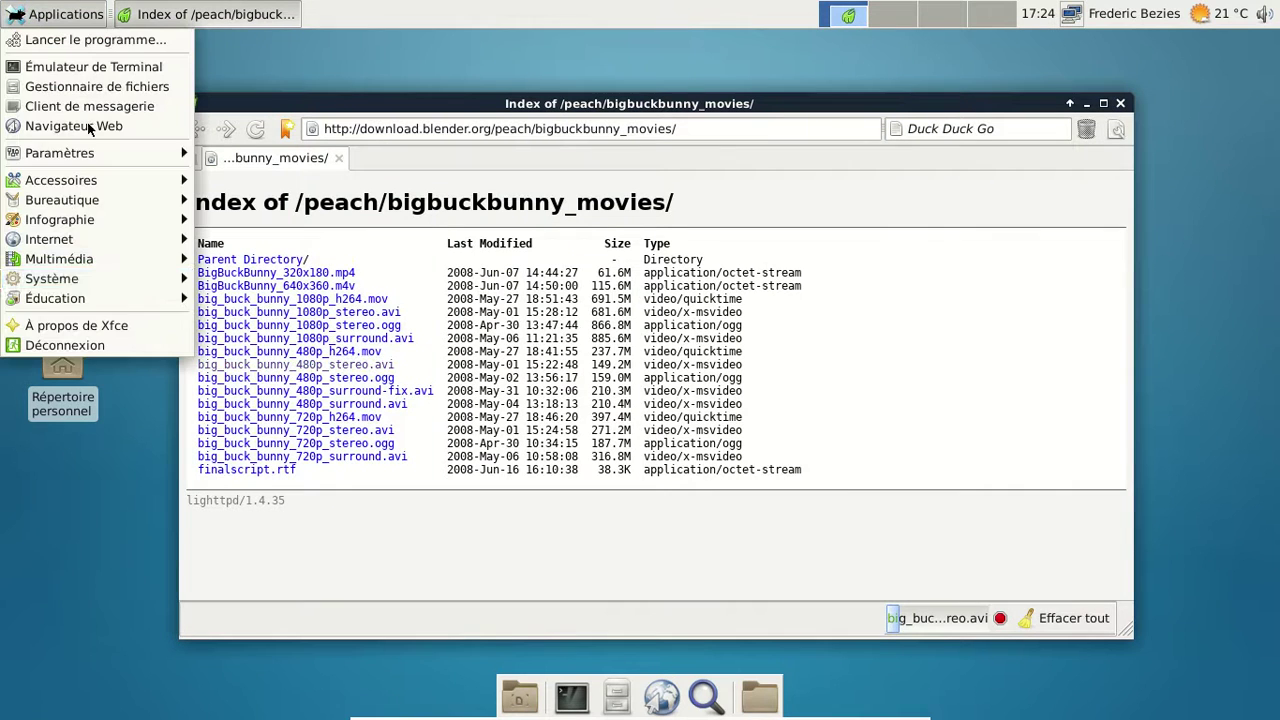
pyautogui.moveTo(140, 305)
pyautogui.moveTo(140, 281)
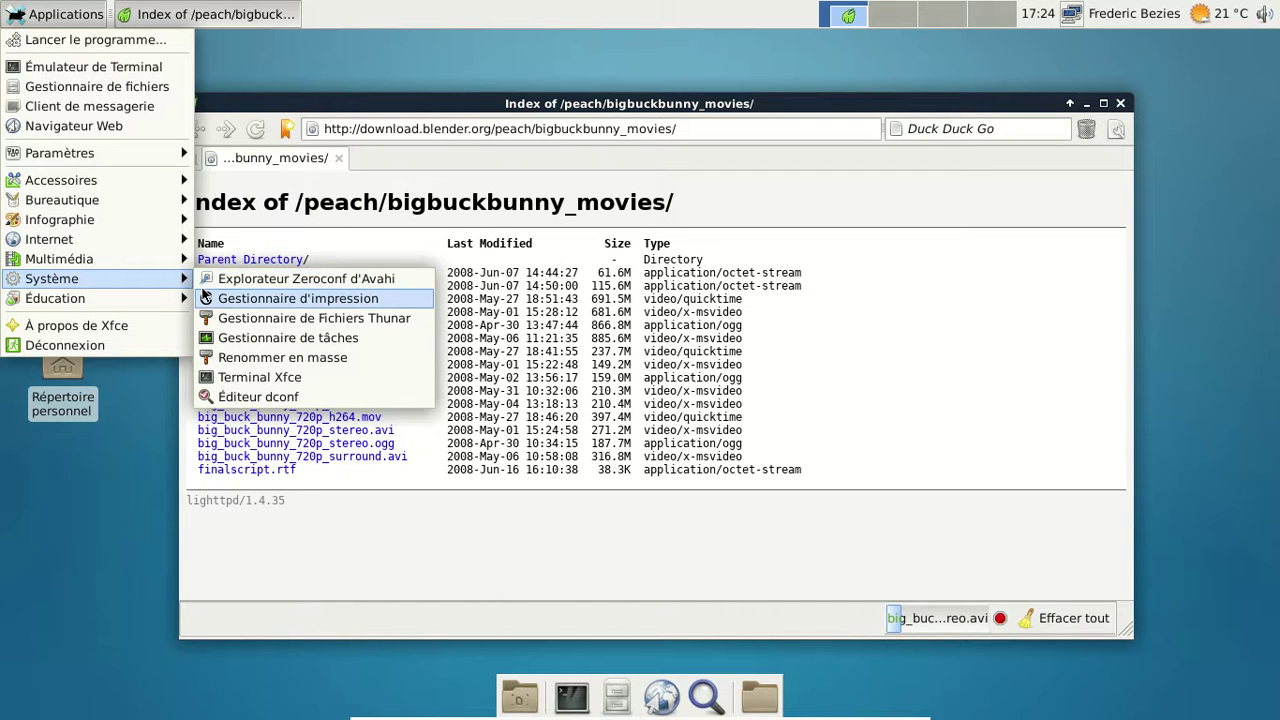
pyautogui.moveTo(79, 241)
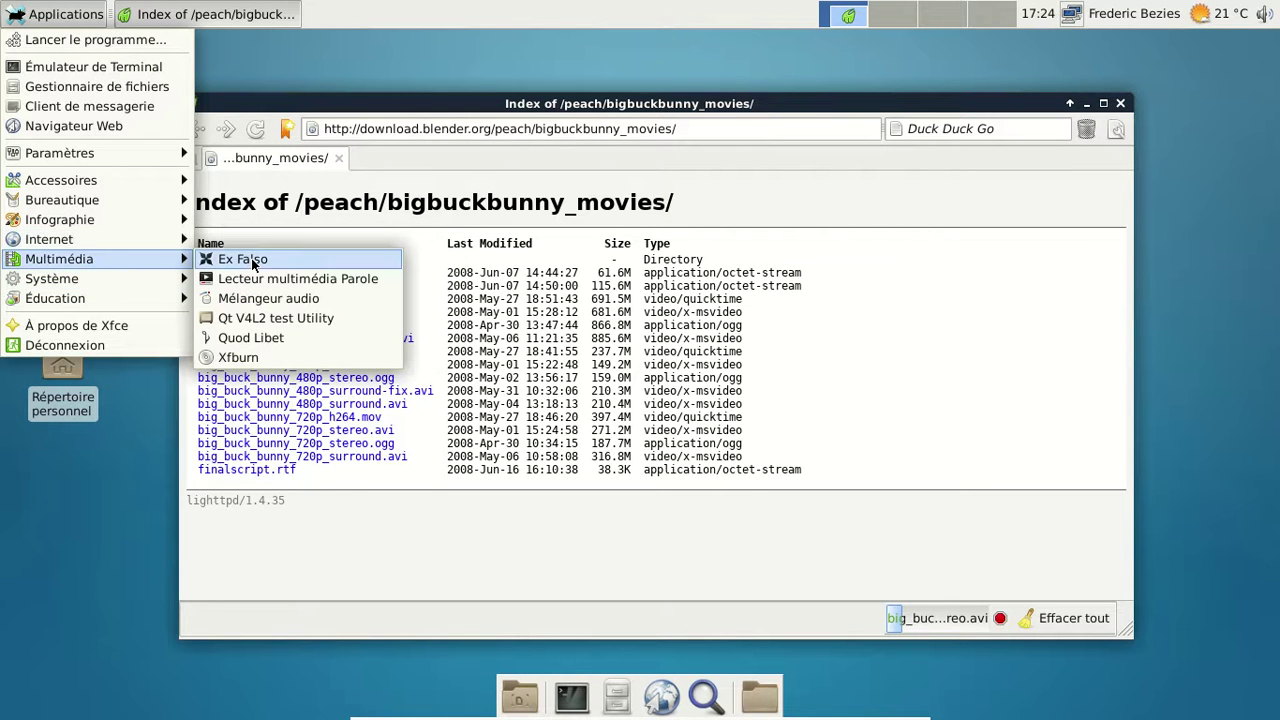
pyautogui.click(268, 340)
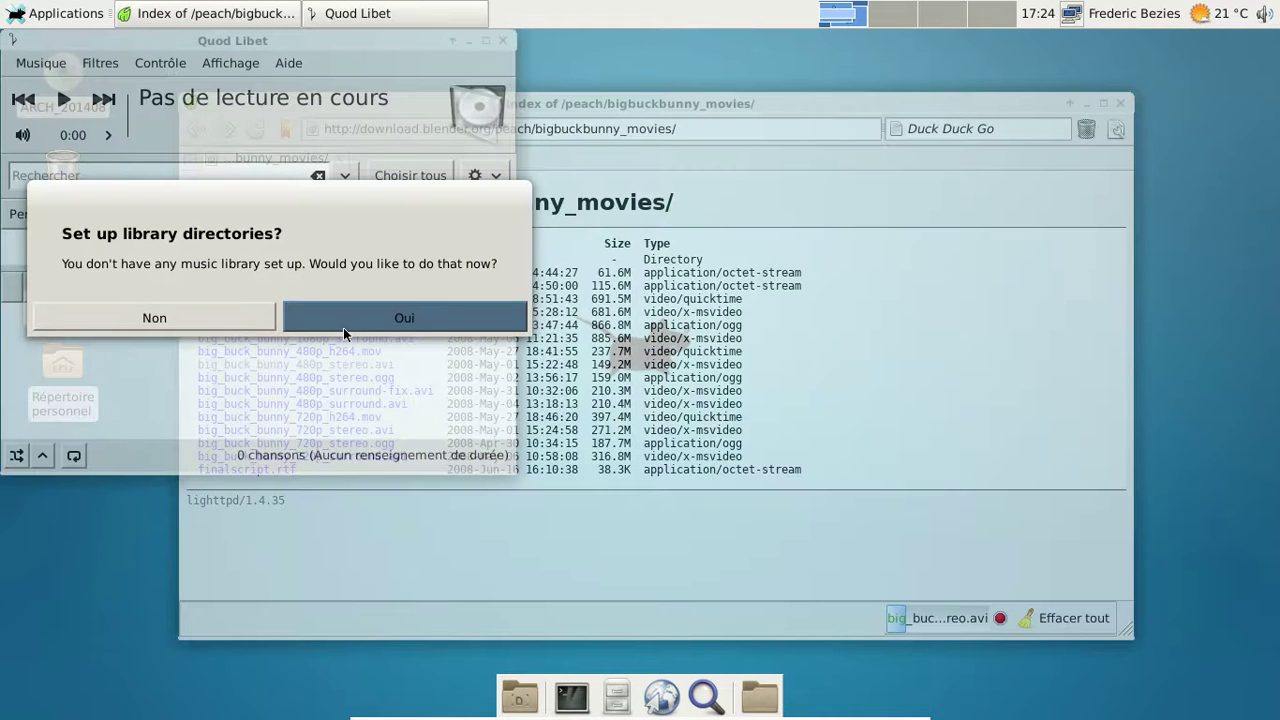
# Agree to set up Quod Libet's music library, add the Musique folder as a scanned directory, and close the preferences.
pyautogui.click(344, 318)
pyautogui.click(548, 146)
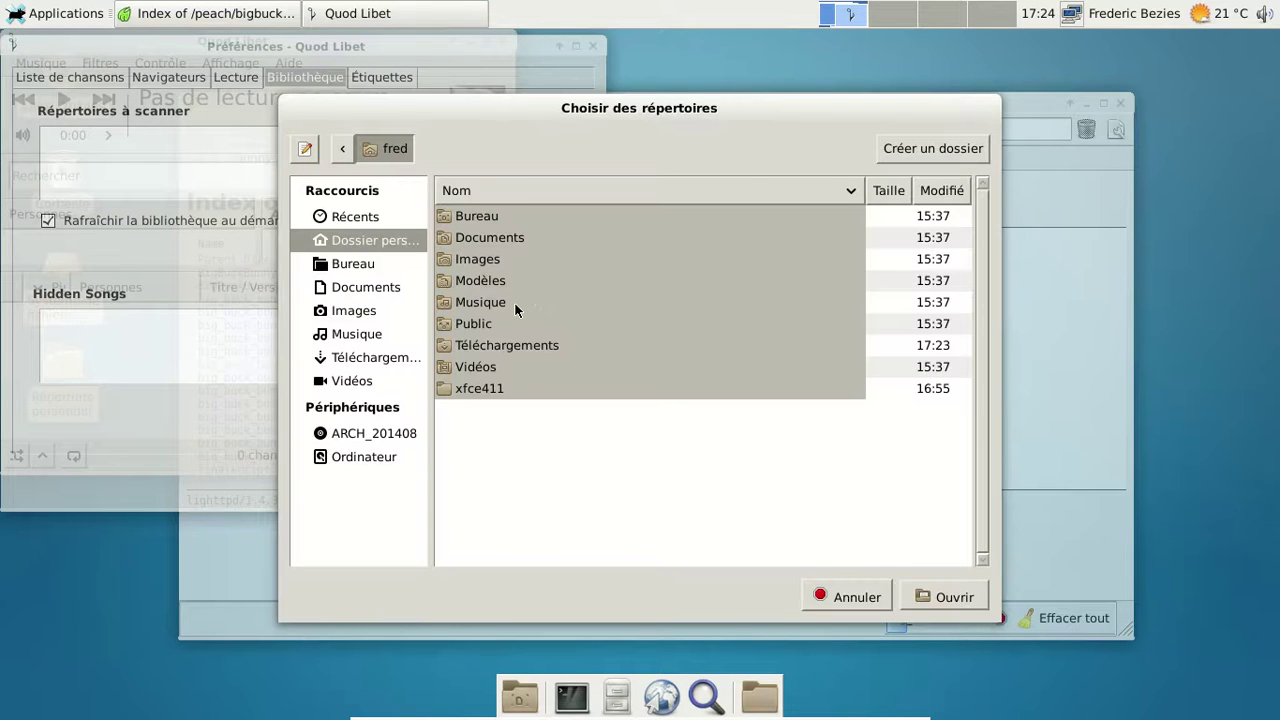
pyautogui.click(517, 305)
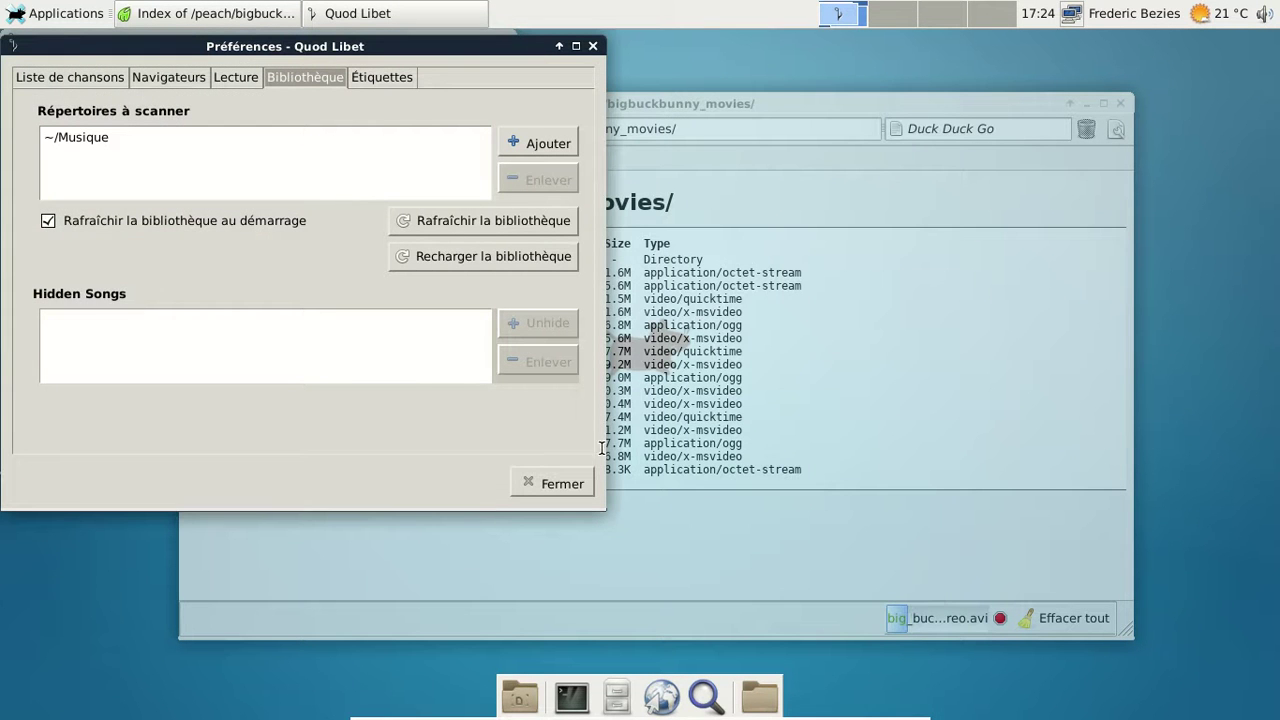
pyautogui.click(553, 483)
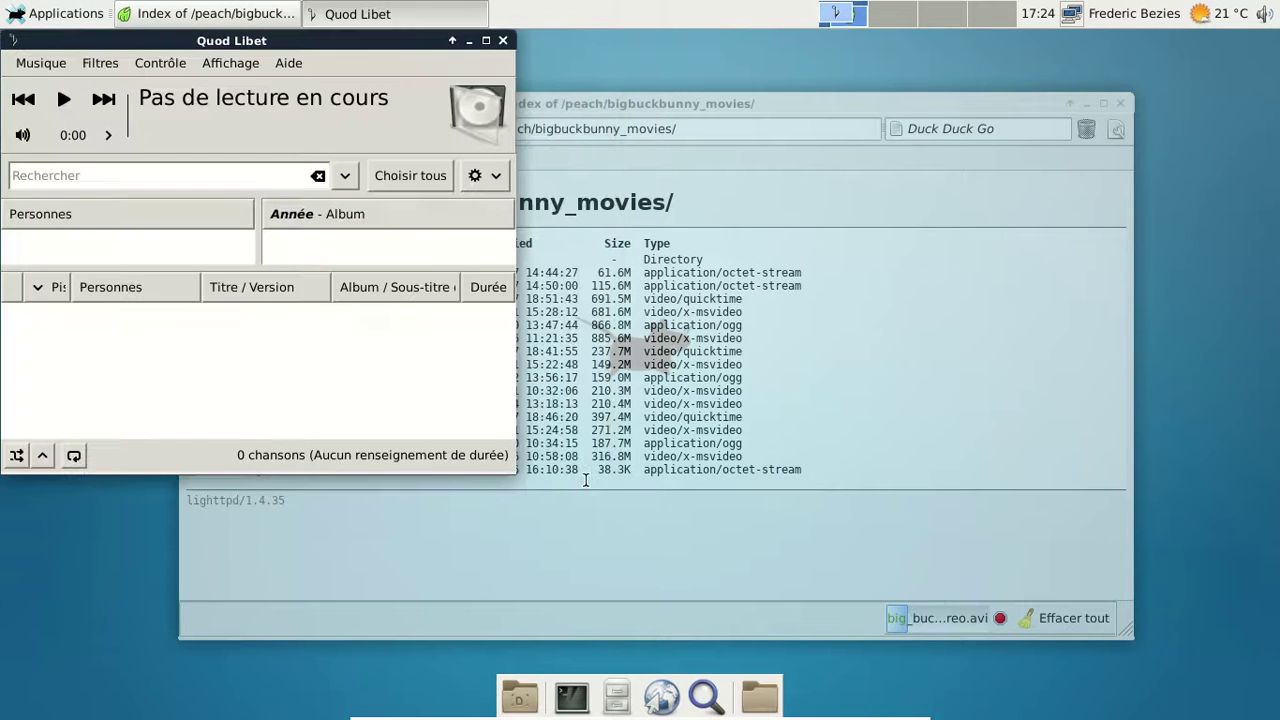
# Switch back to Midori and open altermusique.org in a new tab.
pyautogui.click(727, 100)
pyautogui.click(189, 158)
pyautogui.write('altermusique.org')
pyautogui.press('Return')
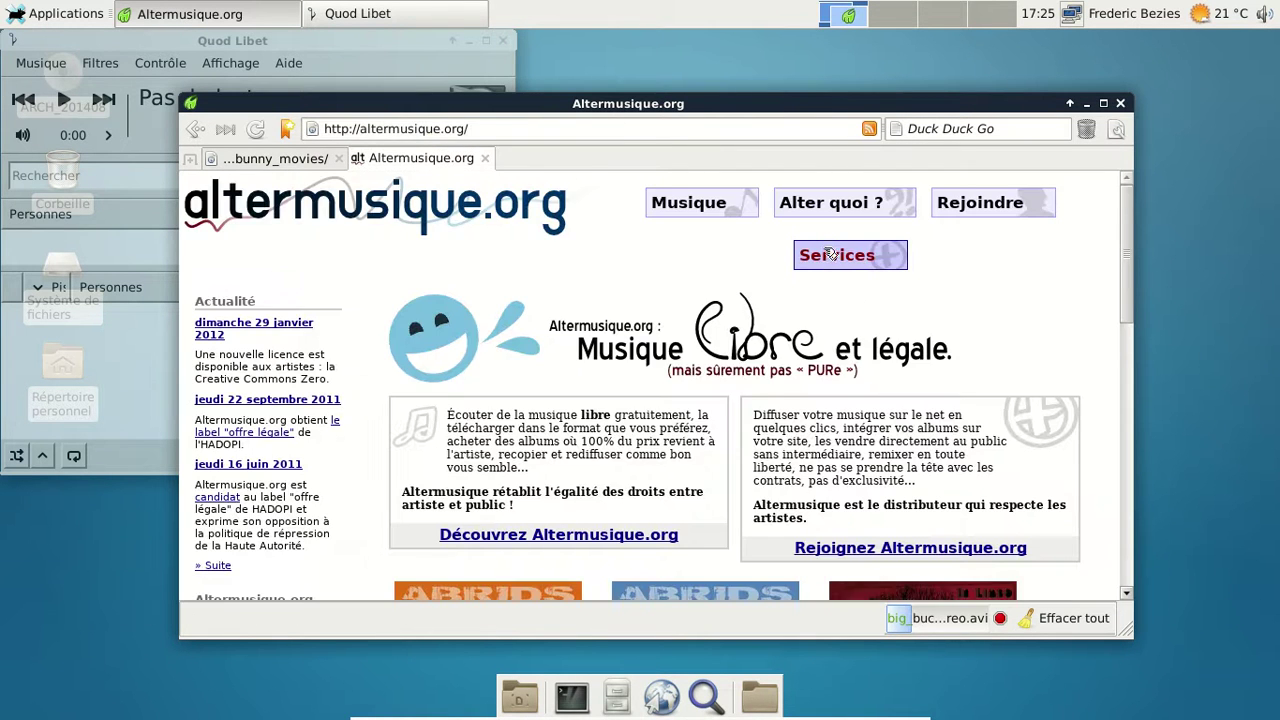
# Find In Limbo's album Somnebuleux on the home page and open its full-album download options.
pyautogui.scroll(-6, 935, 307)
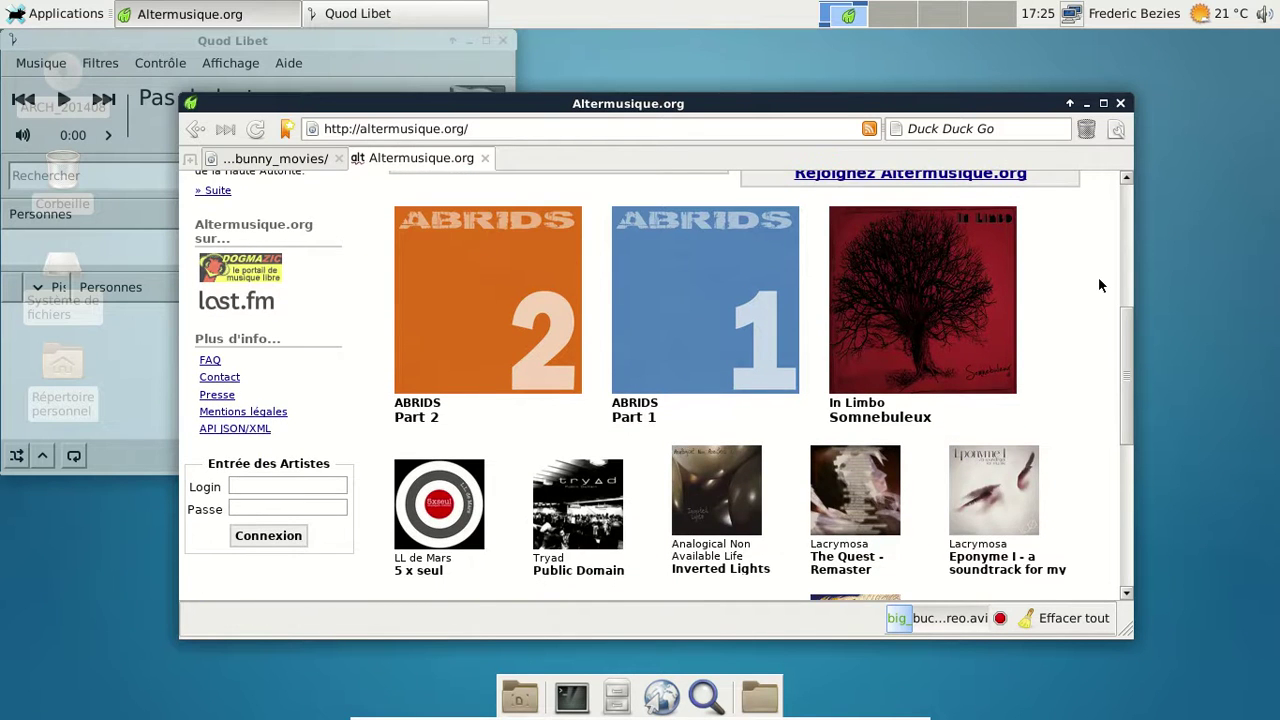
pyautogui.scroll(-1, 1098, 286)
pyautogui.click(948, 306)
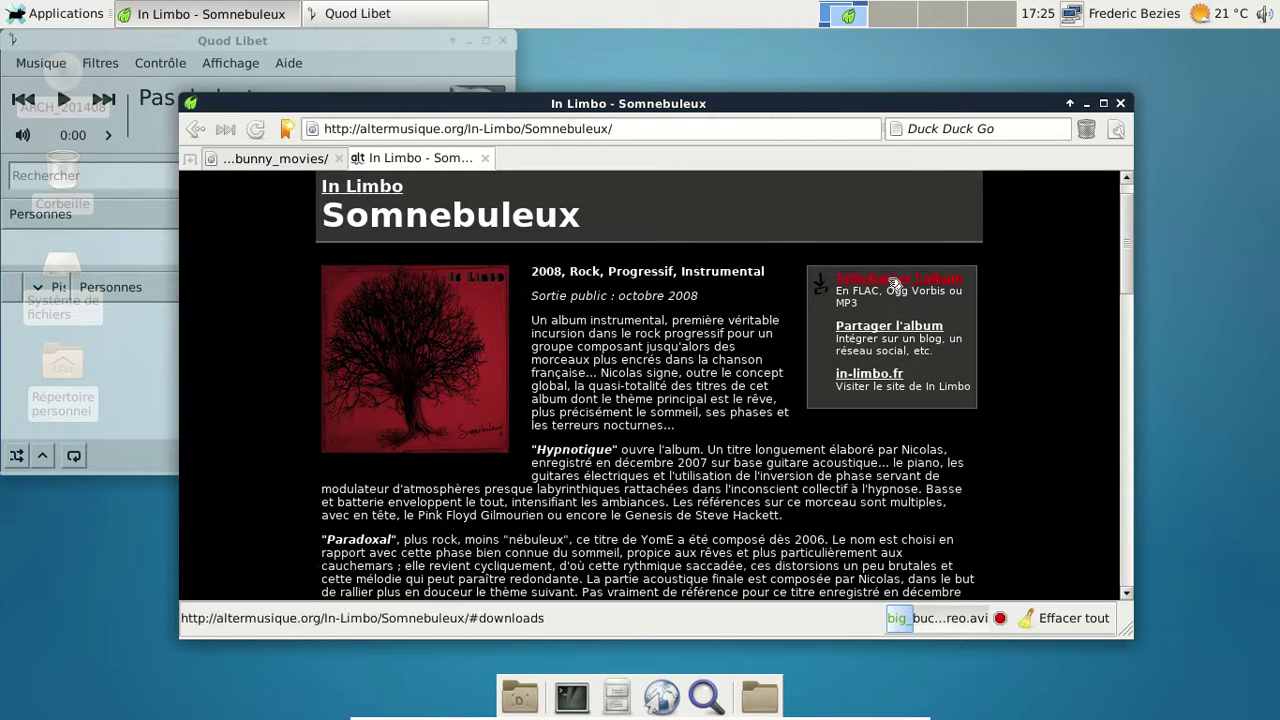
pyautogui.click(895, 281)
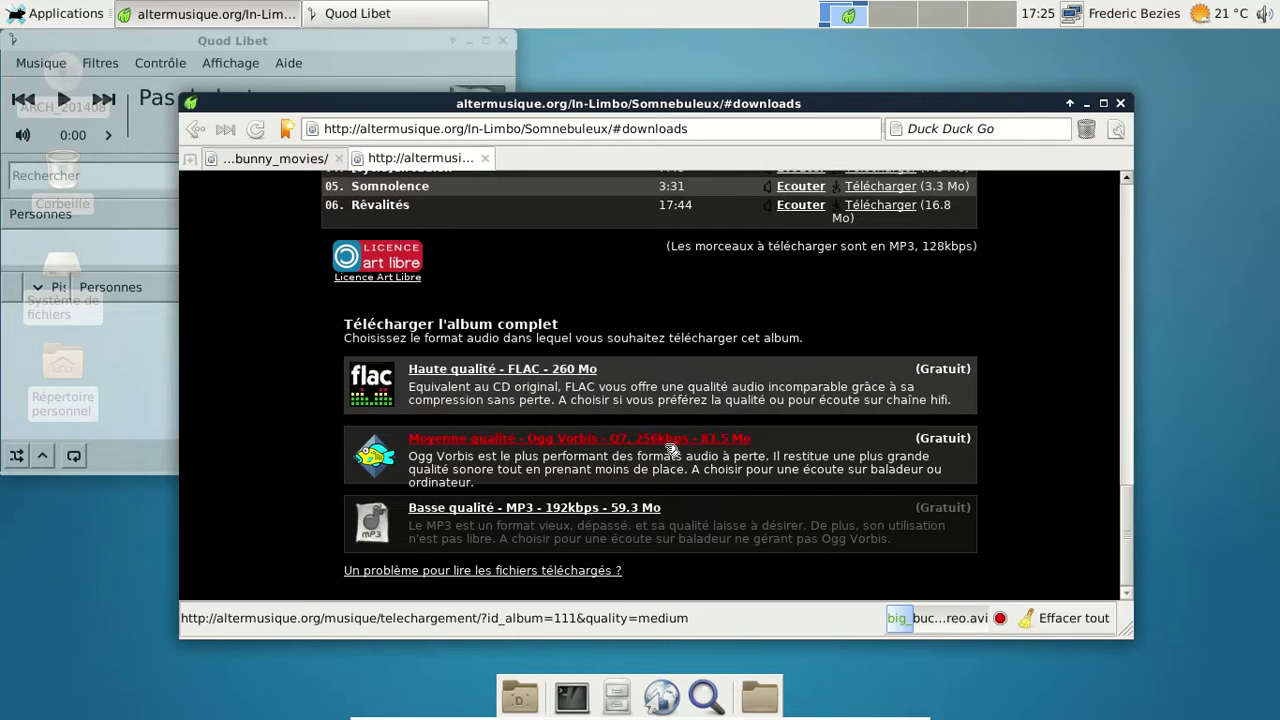
# Download the album's medium-quality Ogg Vorbis version, saving In-Limbo-Somnebuleux-MEDIUM.tar in the Téléchargements folder.
pyautogui.click(670, 452)
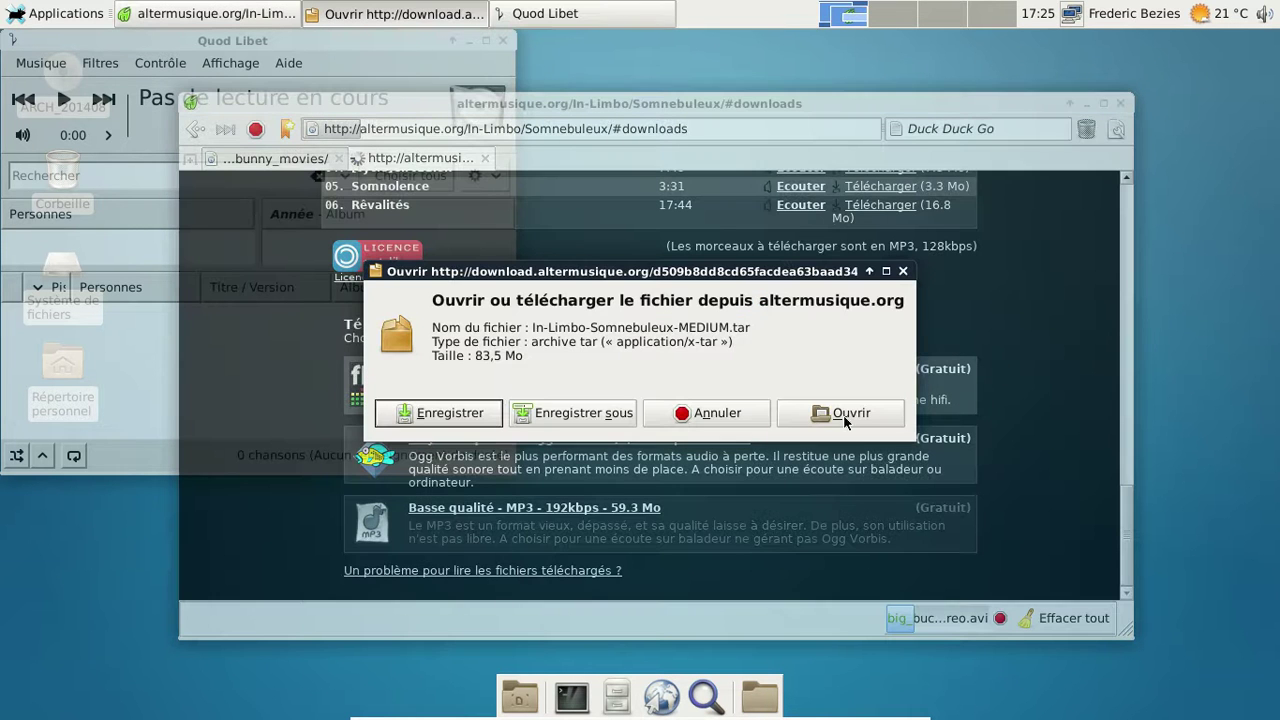
pyautogui.click(543, 414)
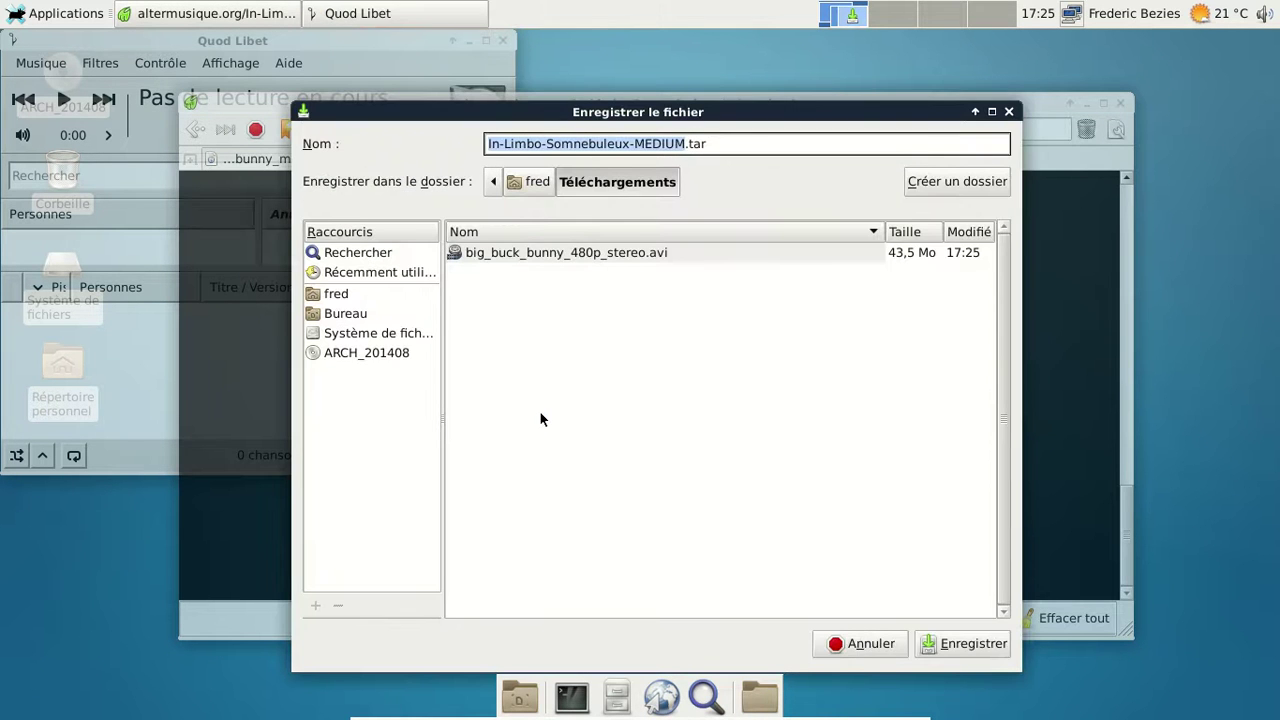
pyautogui.click(927, 643)
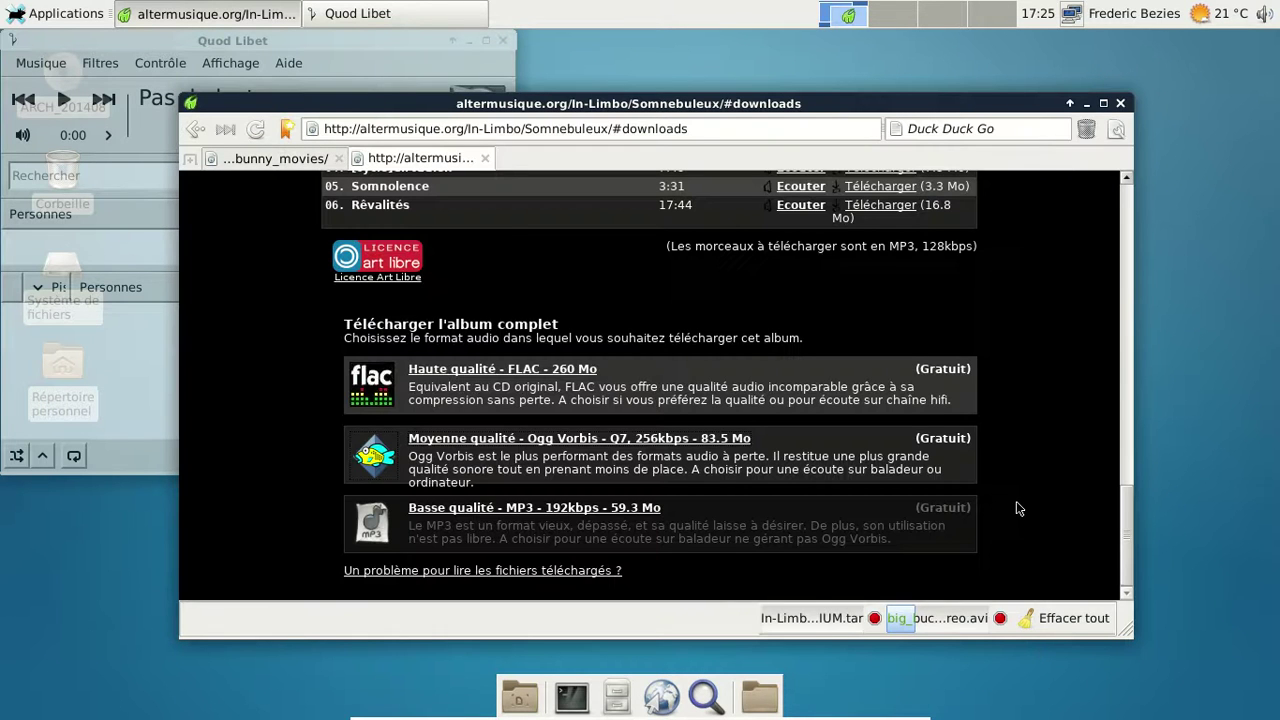
pyautogui.moveTo(812, 622)
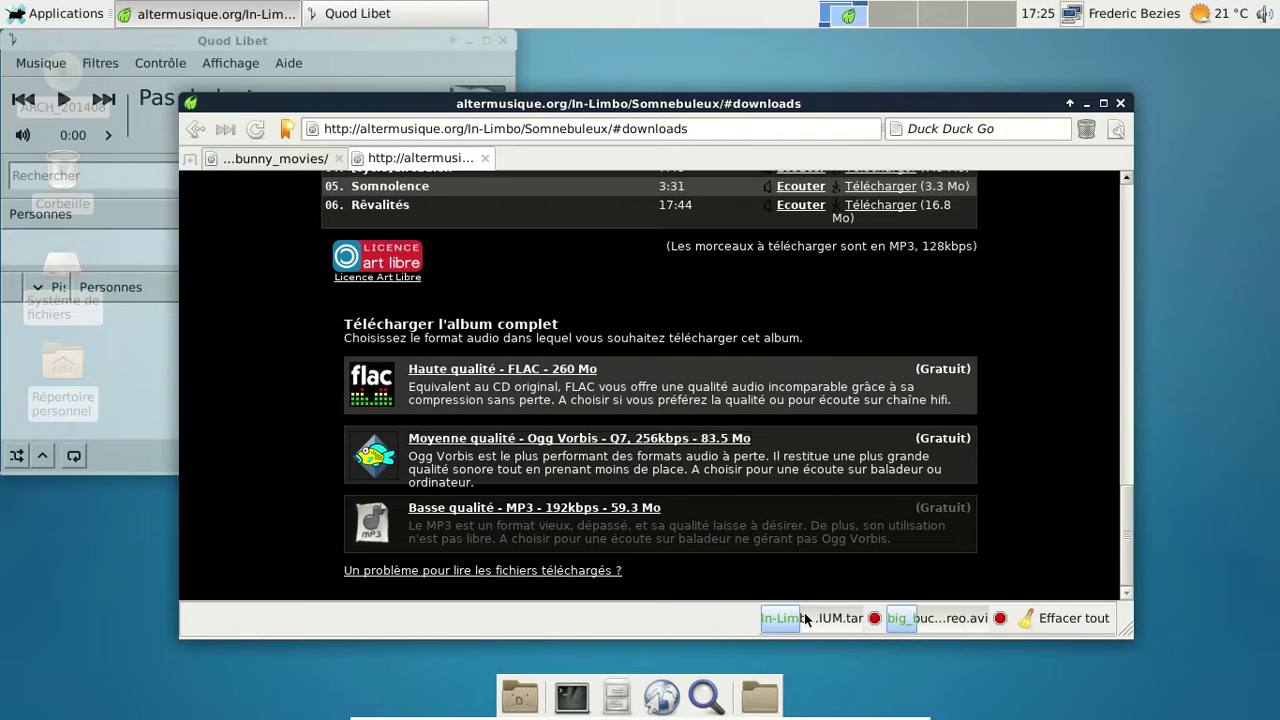
# Launch the application finder (Liste des applications), enlarge its window, and browse the list of all applications.
pyautogui.click(16, 12)
pyautogui.moveTo(84, 181)
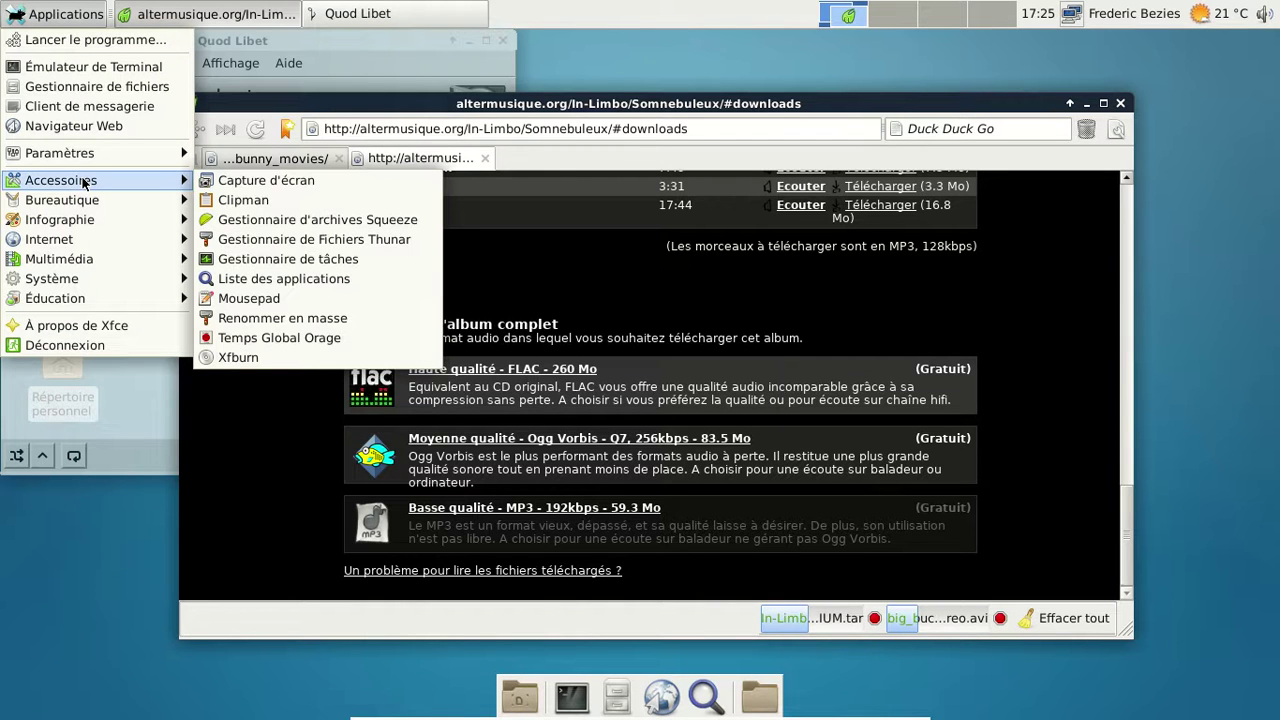
pyautogui.click(292, 279)
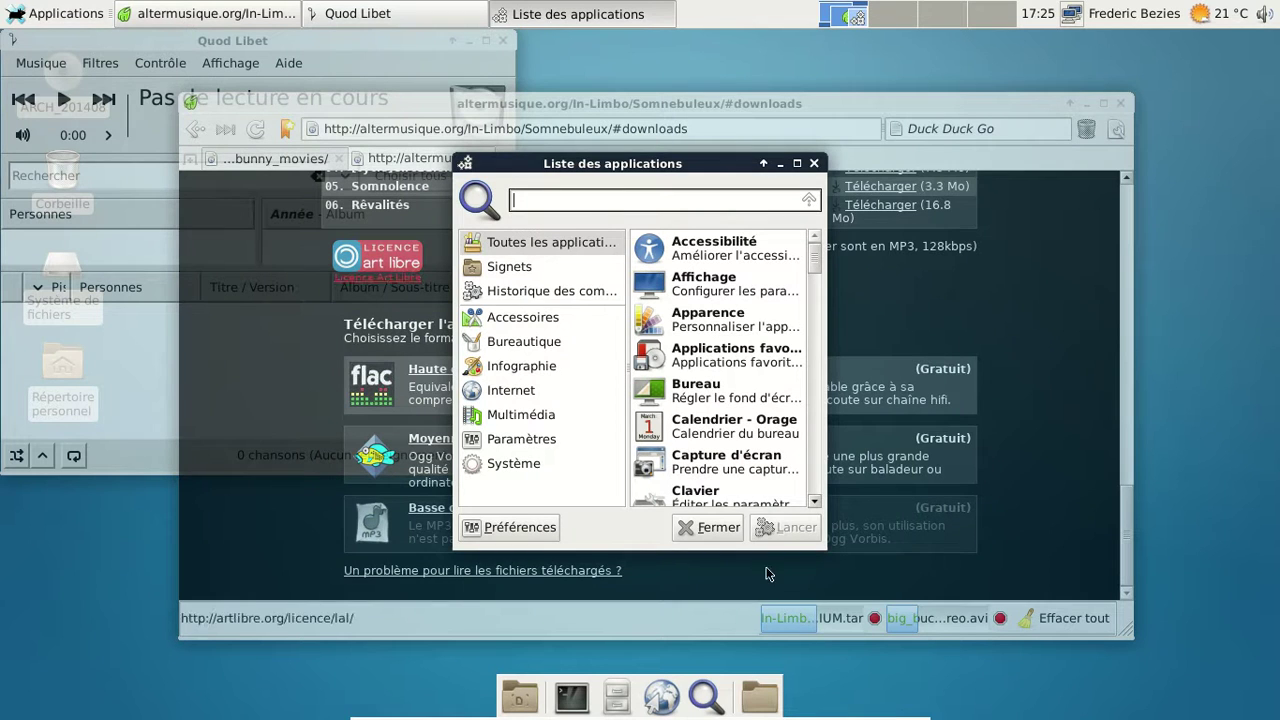
pyautogui.moveTo(817, 543); pyautogui.dragTo(1112, 636)
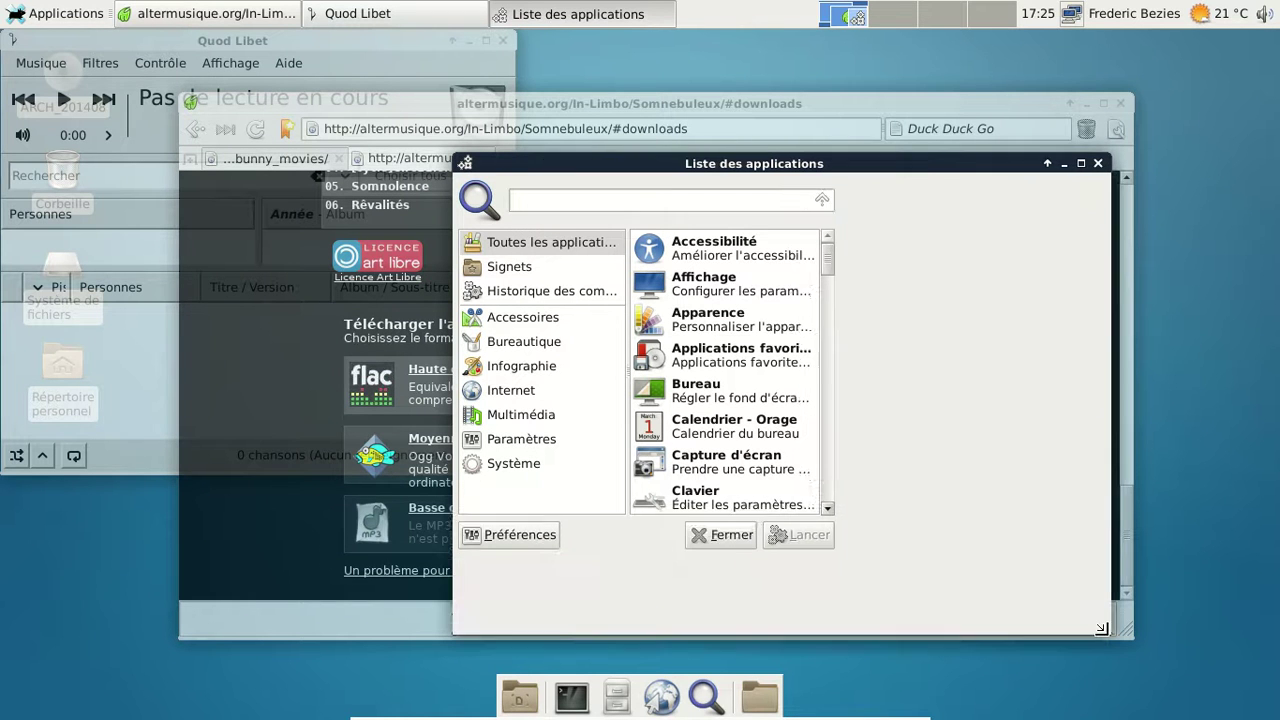
pyautogui.scroll(-4, 1095, 292)
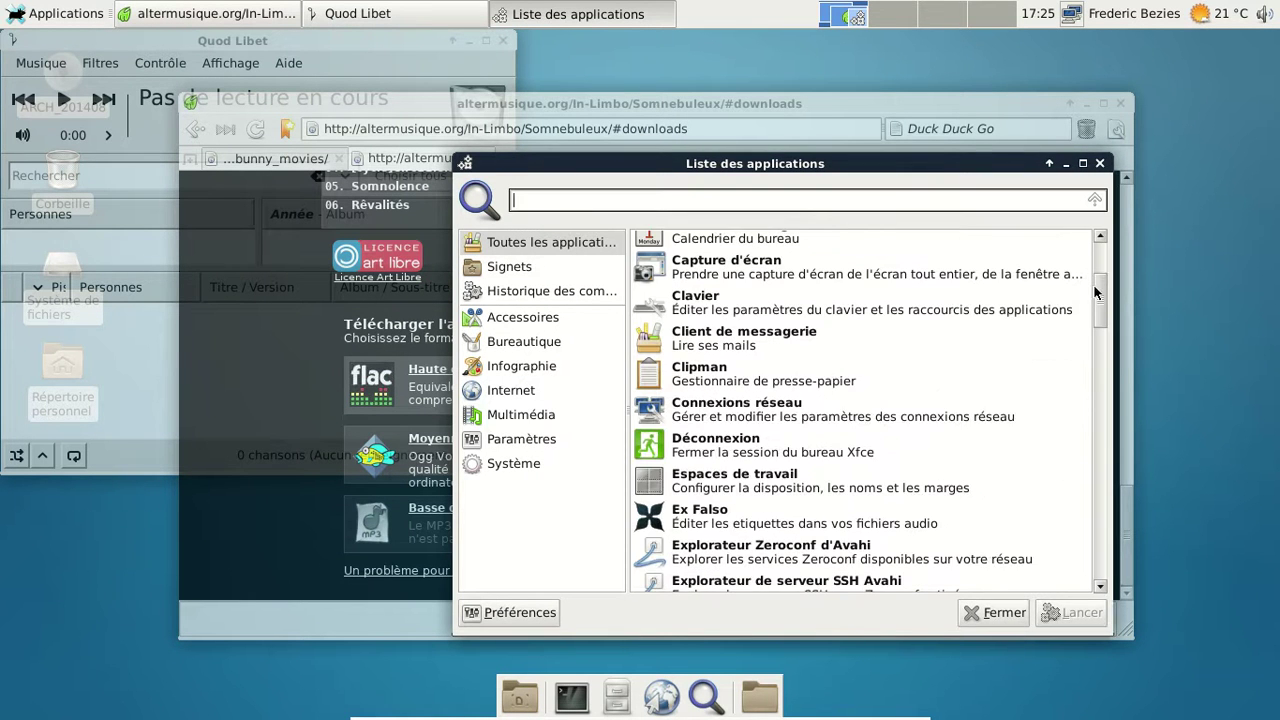
# Launch the Ristretto image viewer (Visionneur d'images Ristretto) from the full application list.
pyautogui.scroll(-10, 1092, 508)
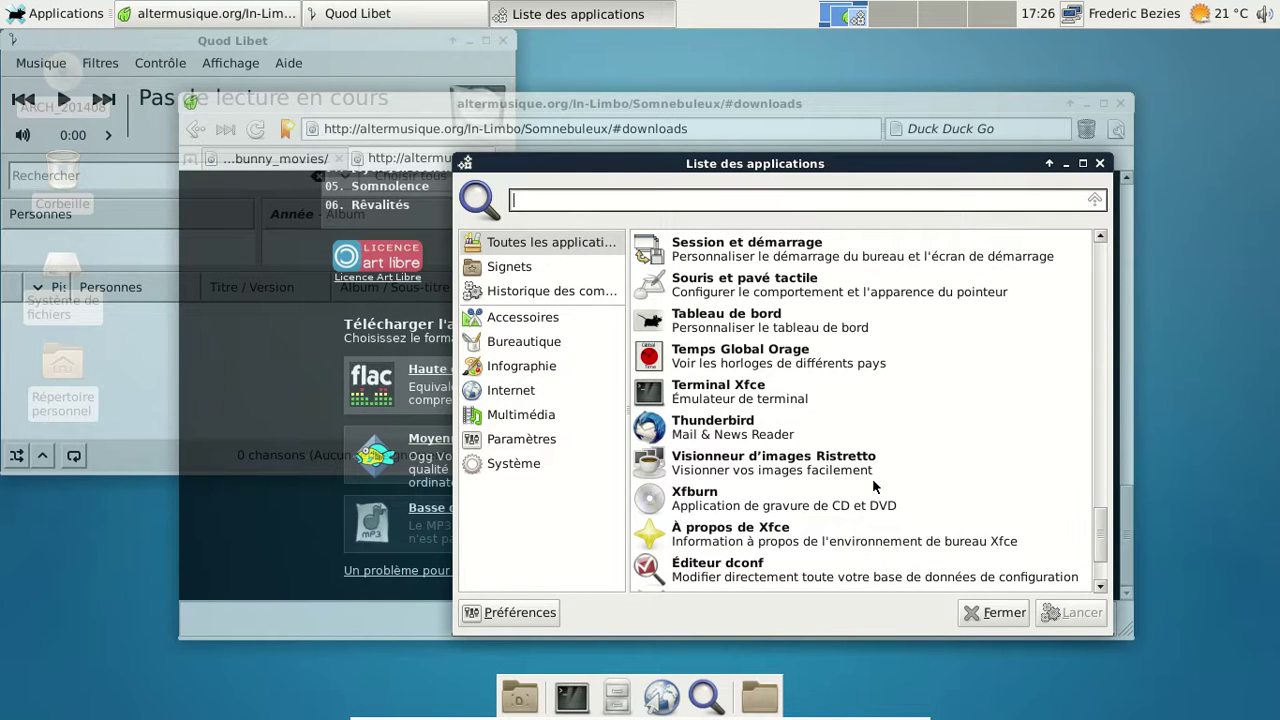
pyautogui.click(858, 471)
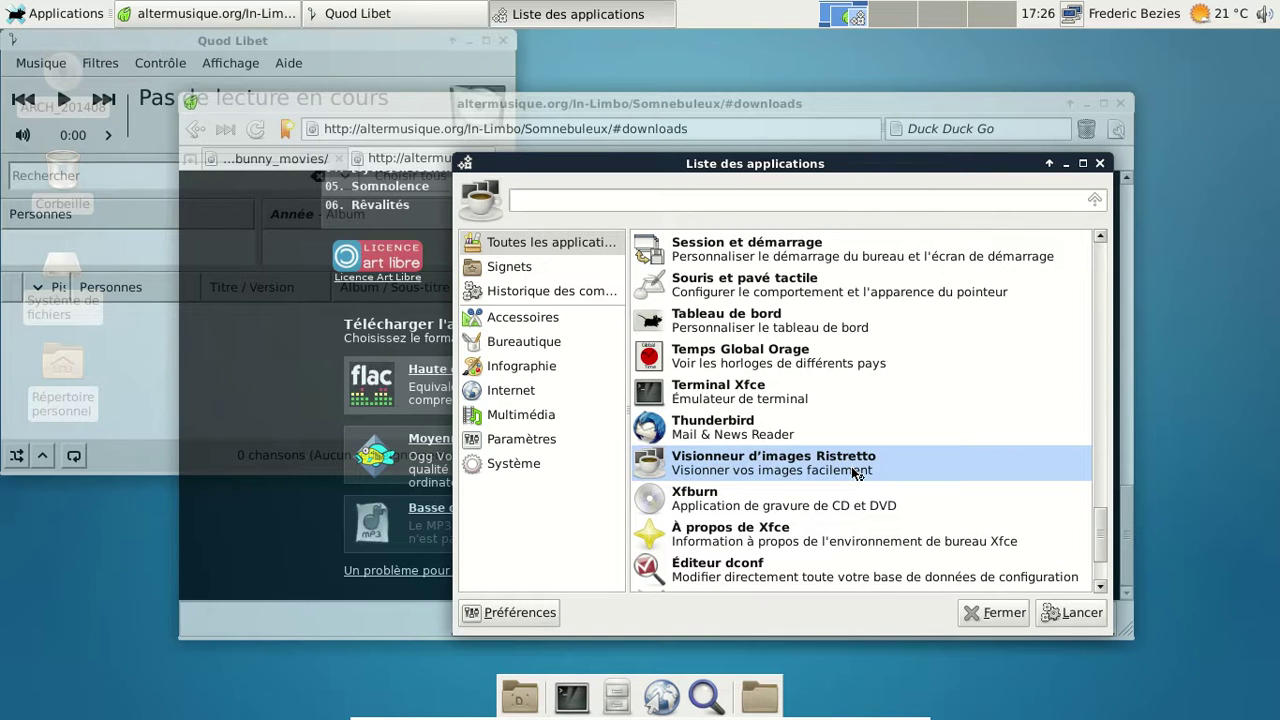
pyautogui.doubleClick(858, 471)
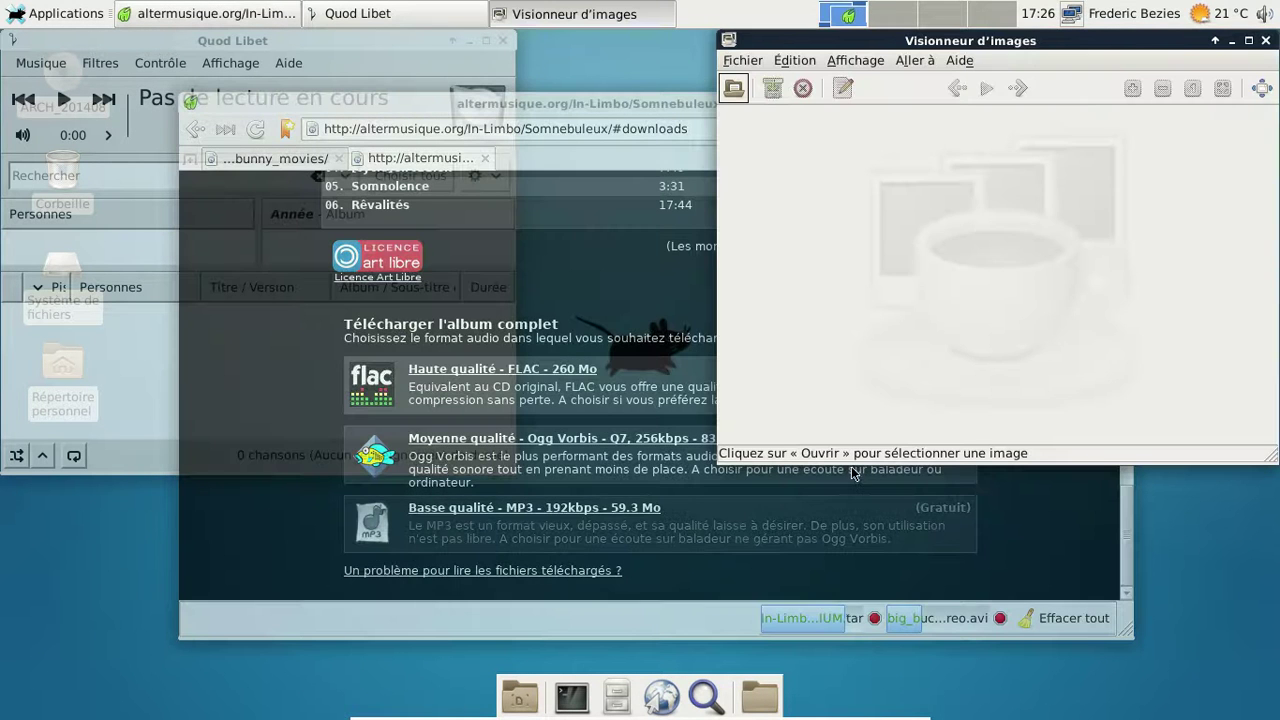
# View Ristretto's version information, and close both the image viewer and the download notification.
pyautogui.click(958, 61)
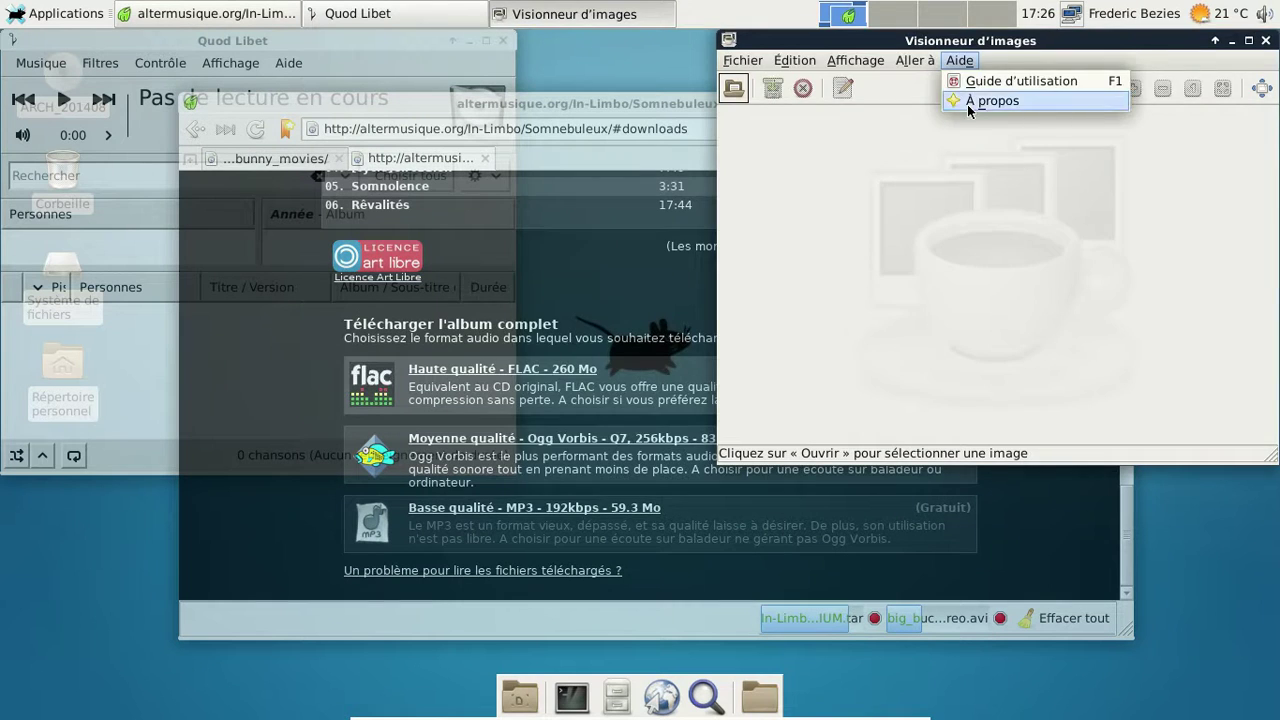
pyautogui.click(967, 104)
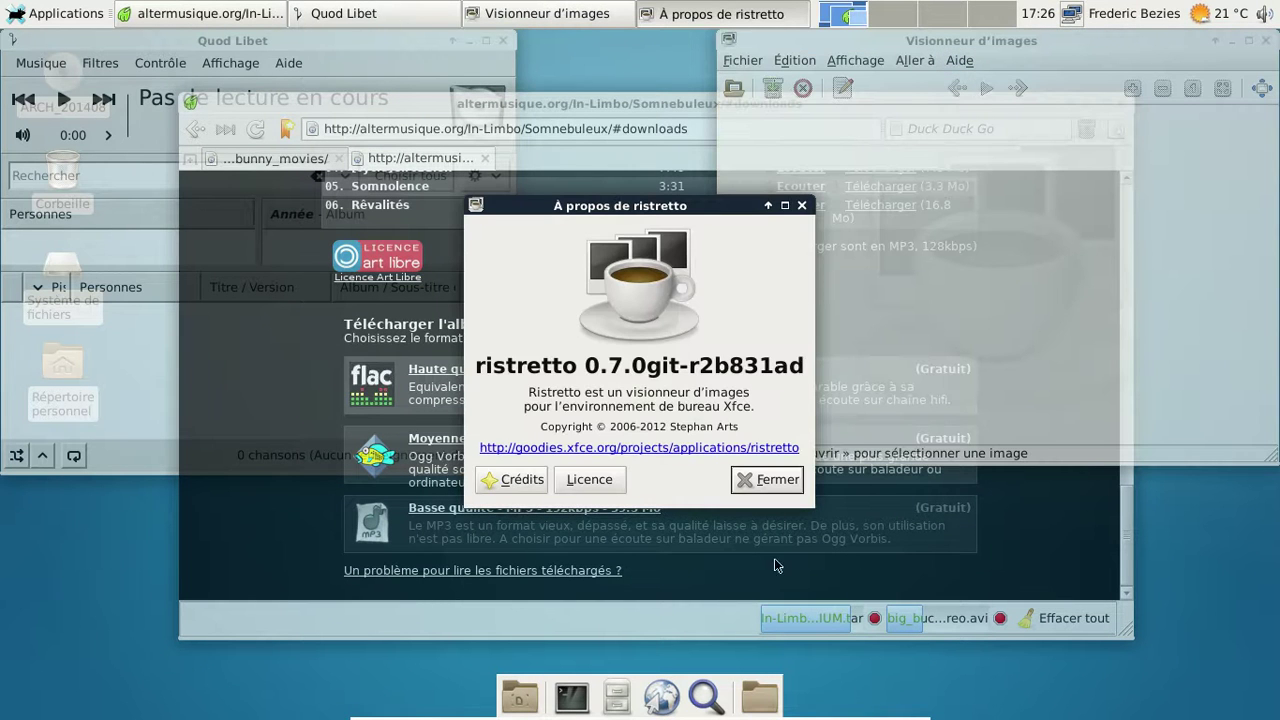
pyautogui.click(801, 205)
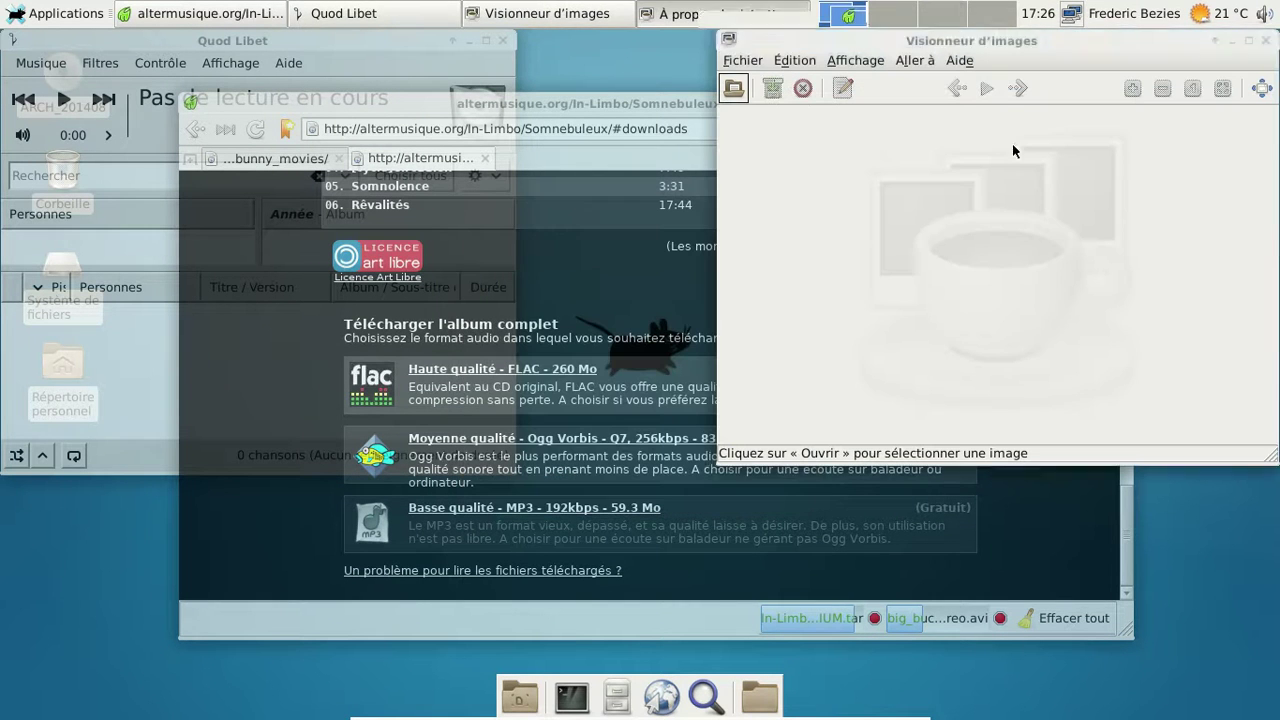
pyautogui.click(1265, 41)
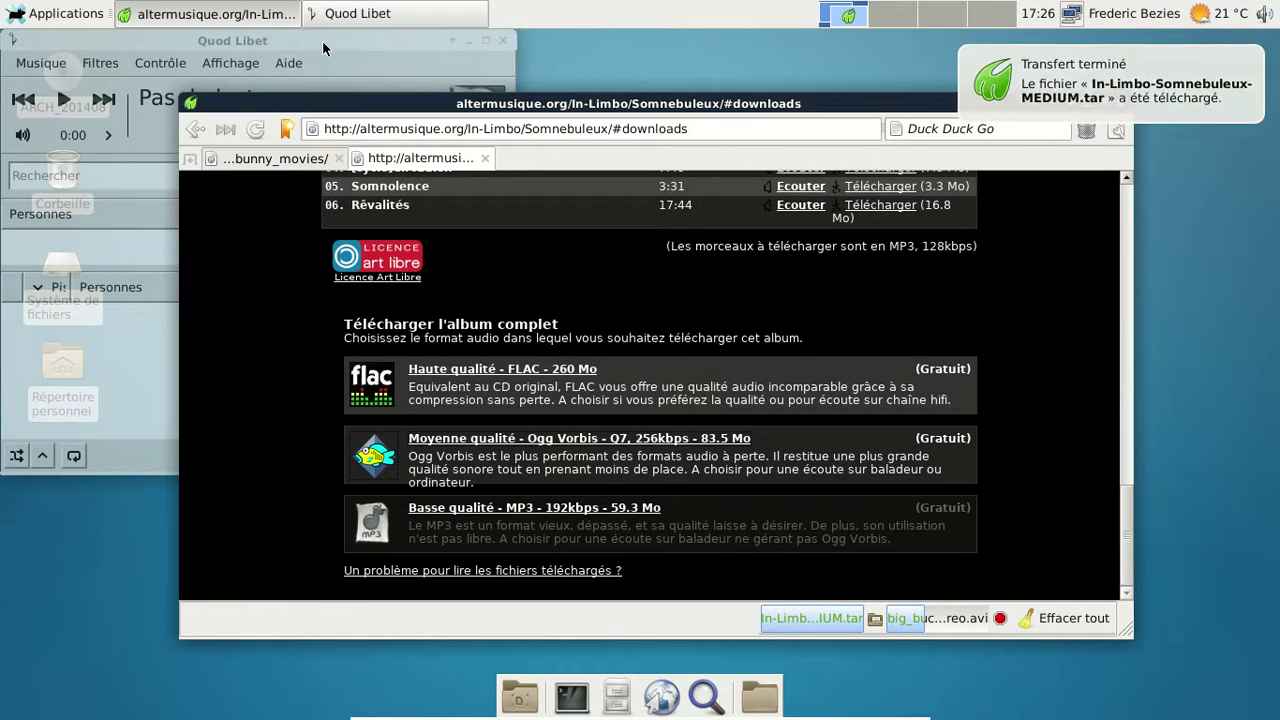
pyautogui.click(1253, 61)
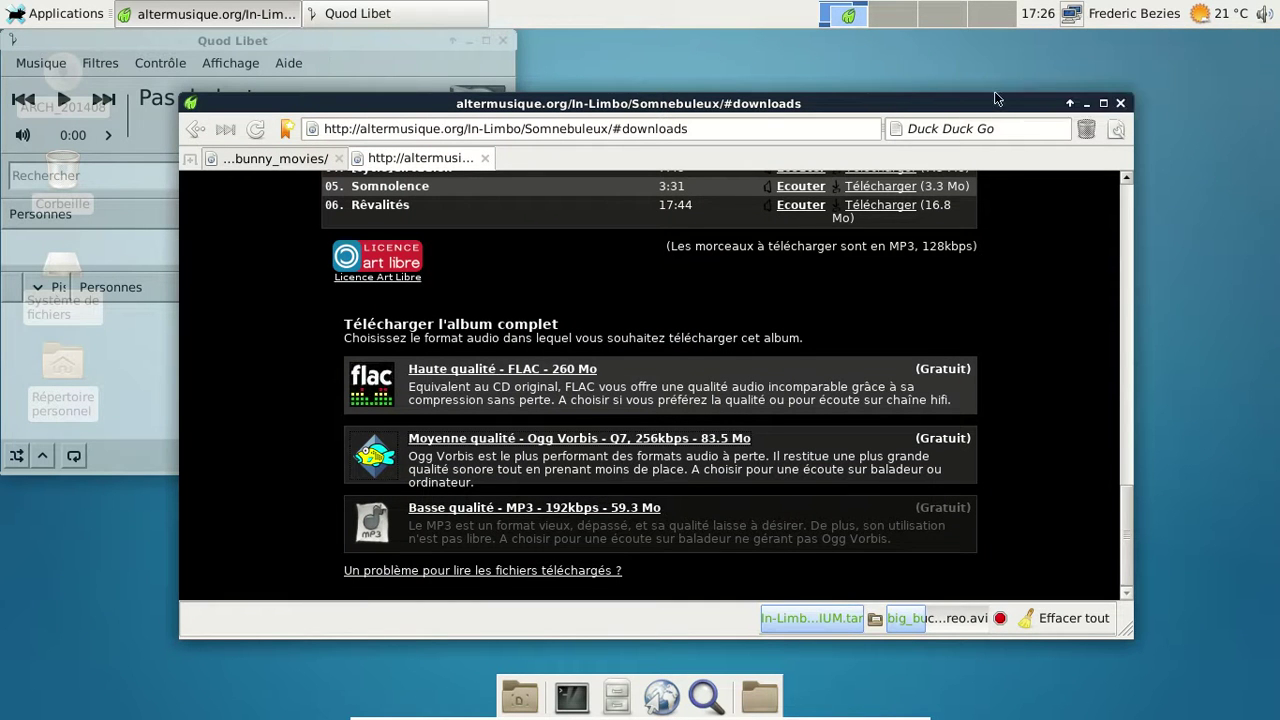
# Open the Téléchargements folder in the file manager and open In-Limbo-Somnebuleux-MEDIUM.tar with the Squeeze archive manager.
pyautogui.click(617, 694)
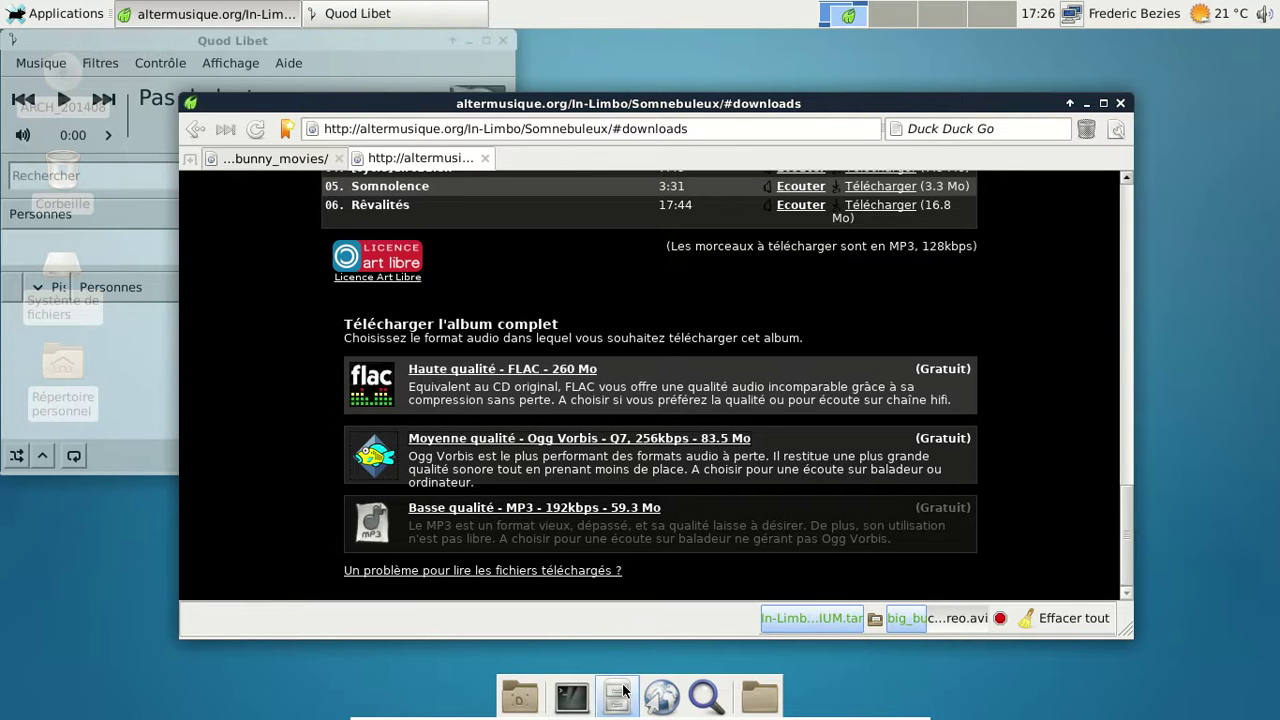
pyautogui.click(848, 240)
pyautogui.doubleClick(848, 240)
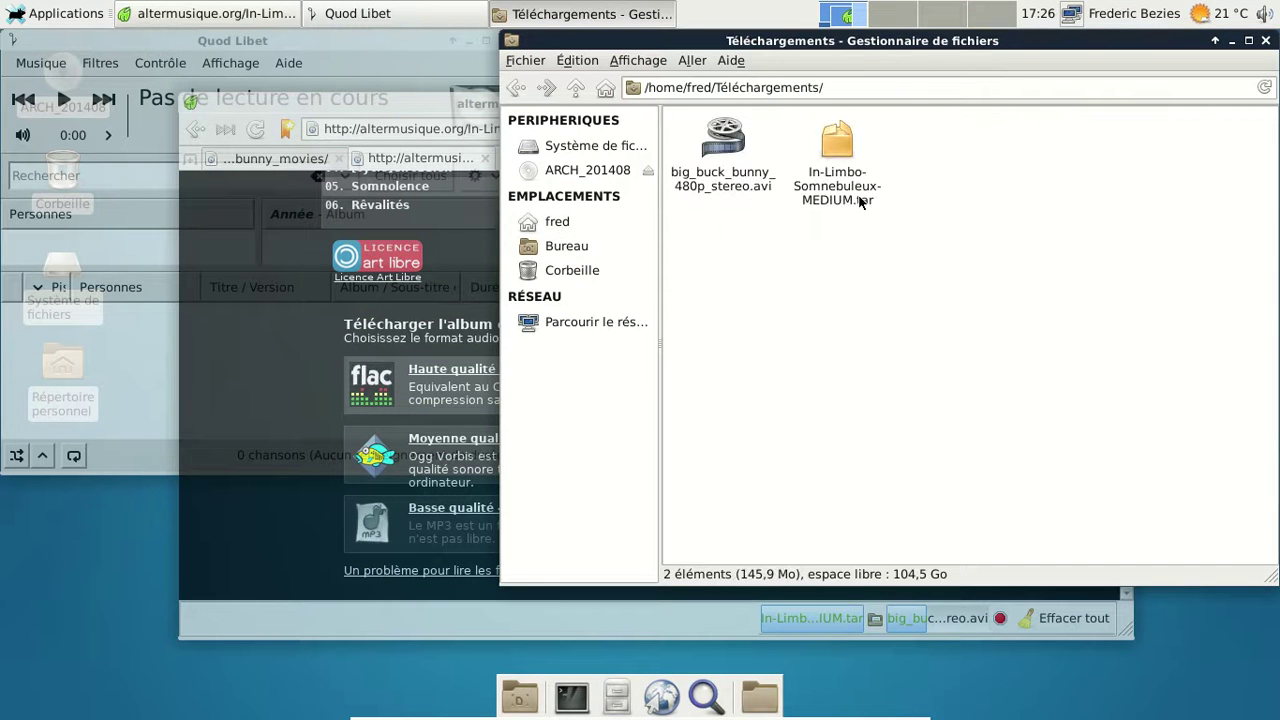
pyautogui.rightClick(857, 198)
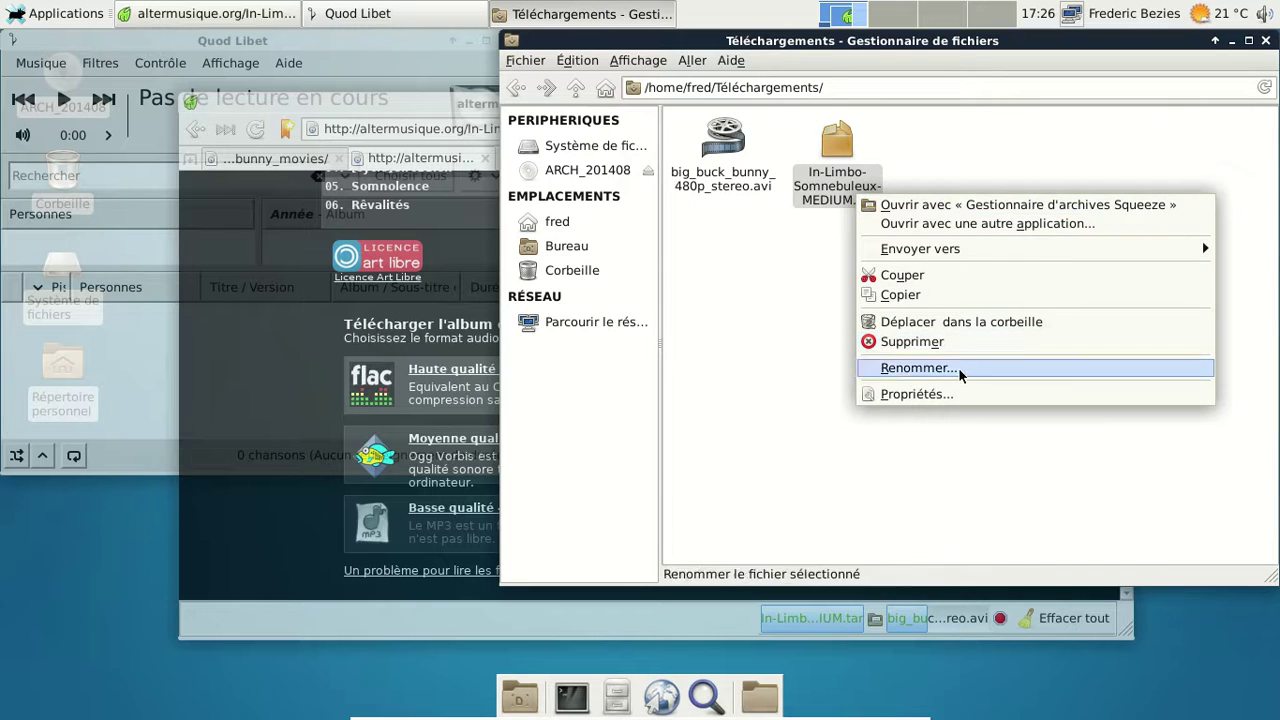
pyautogui.click(963, 205)
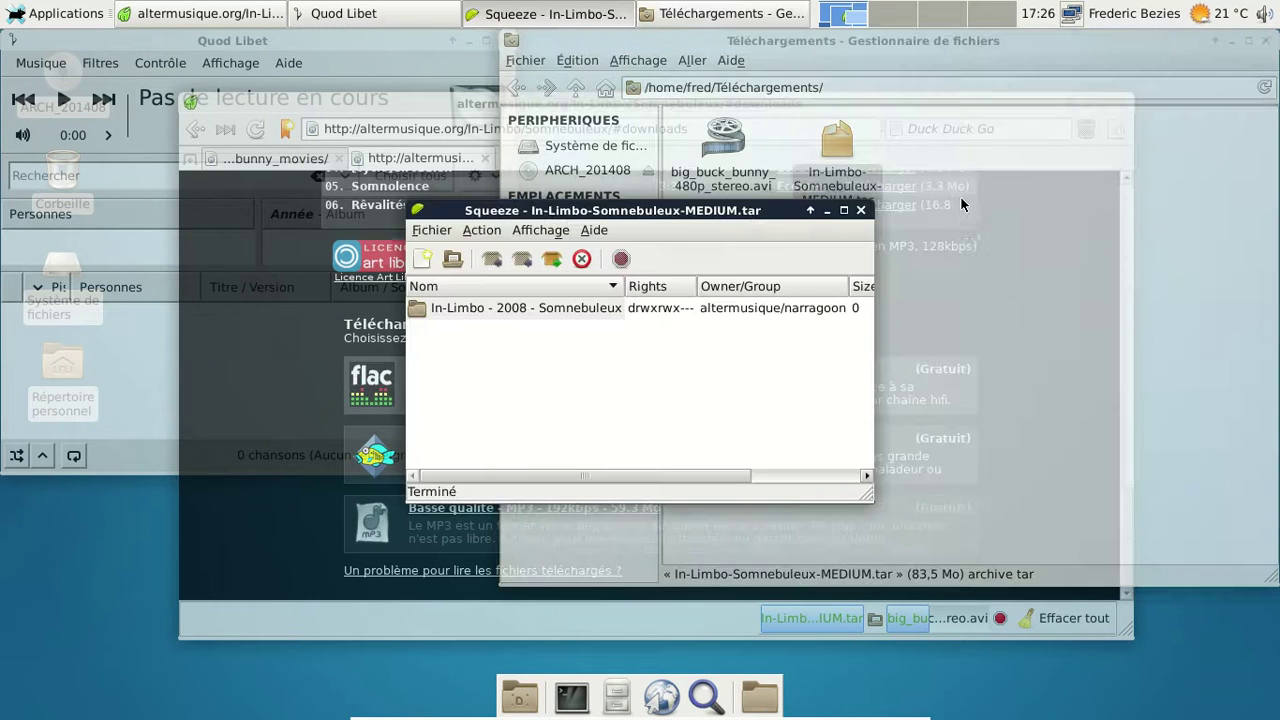
# Extract the In-Limbo - 2008 - Somnebuleux folder from the archive into Téléchargements and close Squeeze.
pyautogui.click(547, 310)
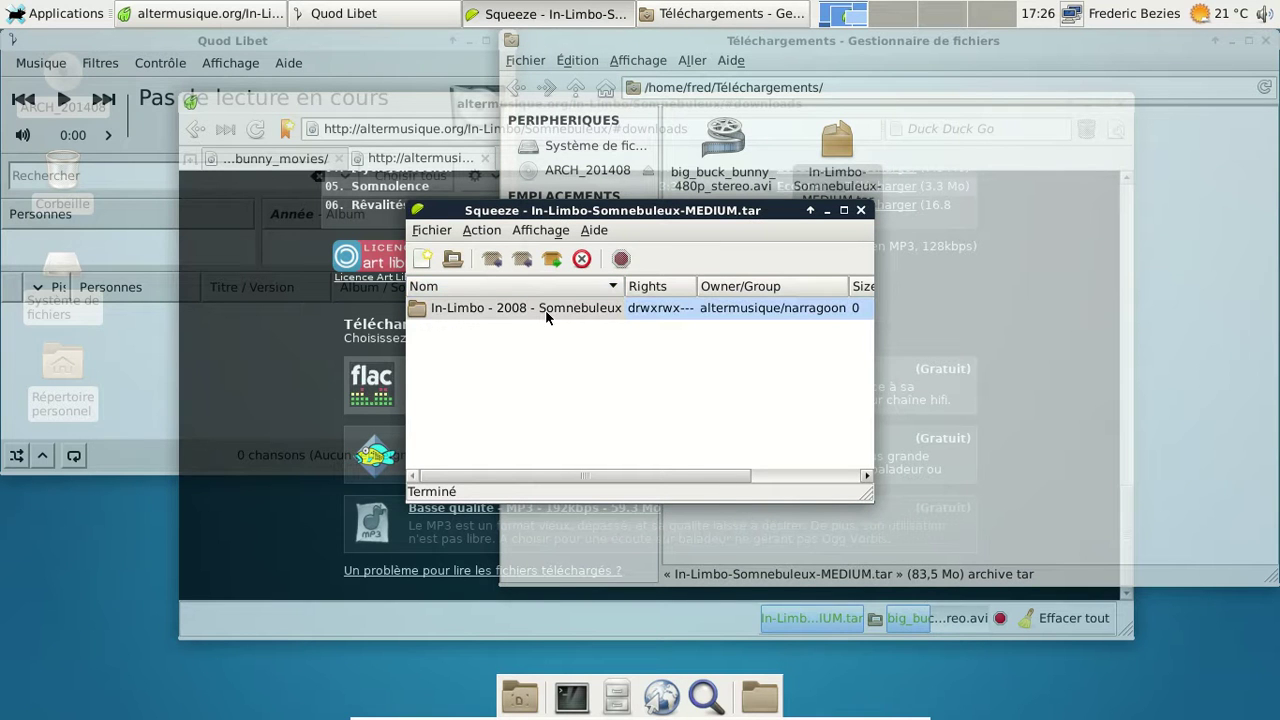
pyautogui.click(558, 259)
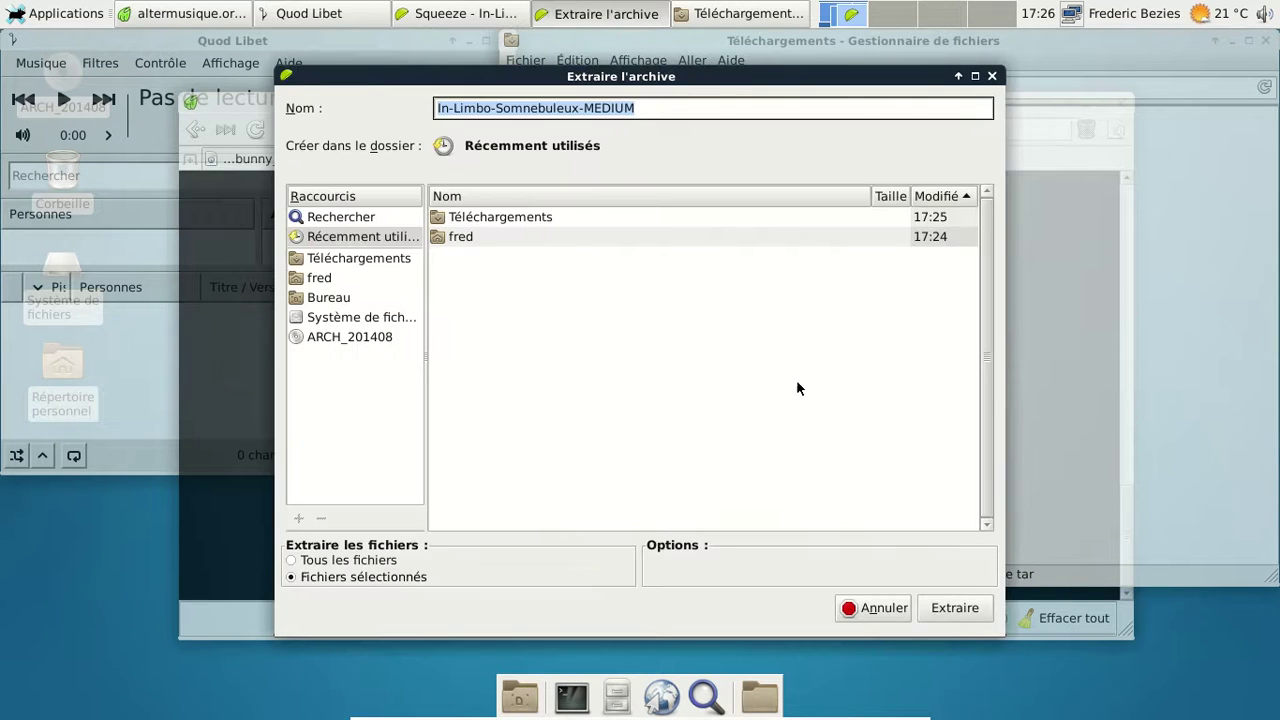
pyautogui.click(945, 608)
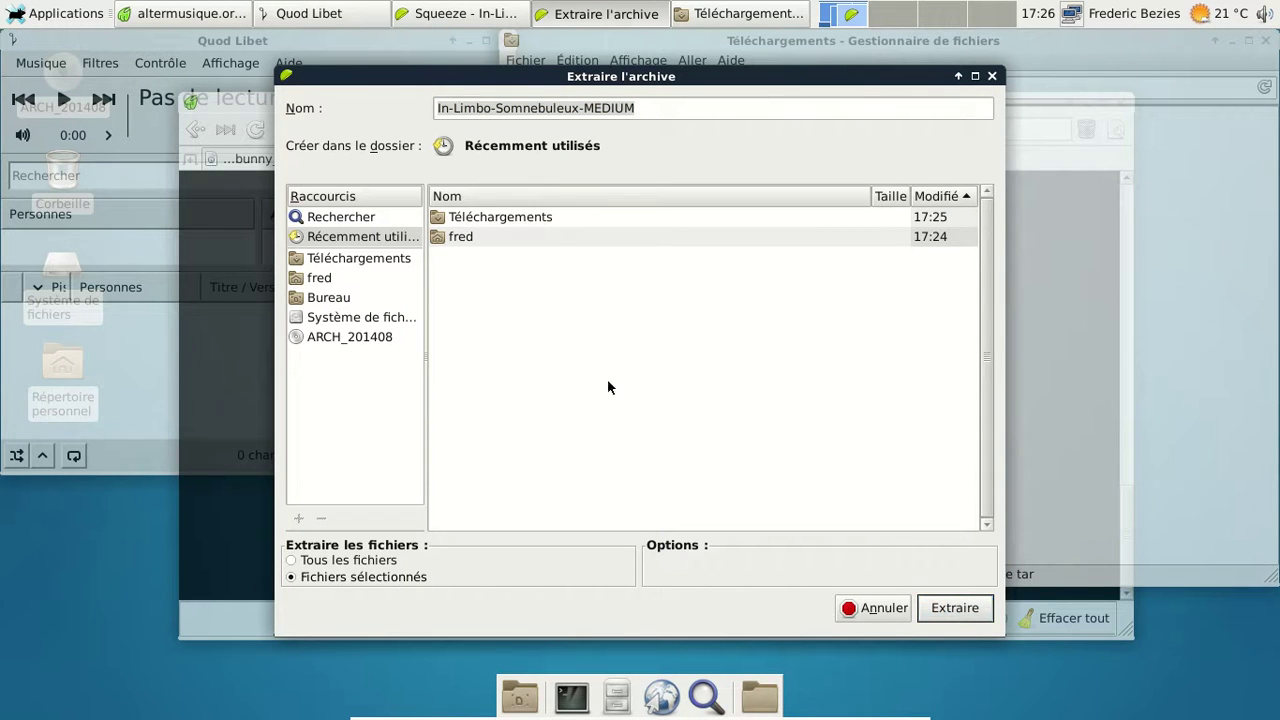
pyautogui.click(542, 219)
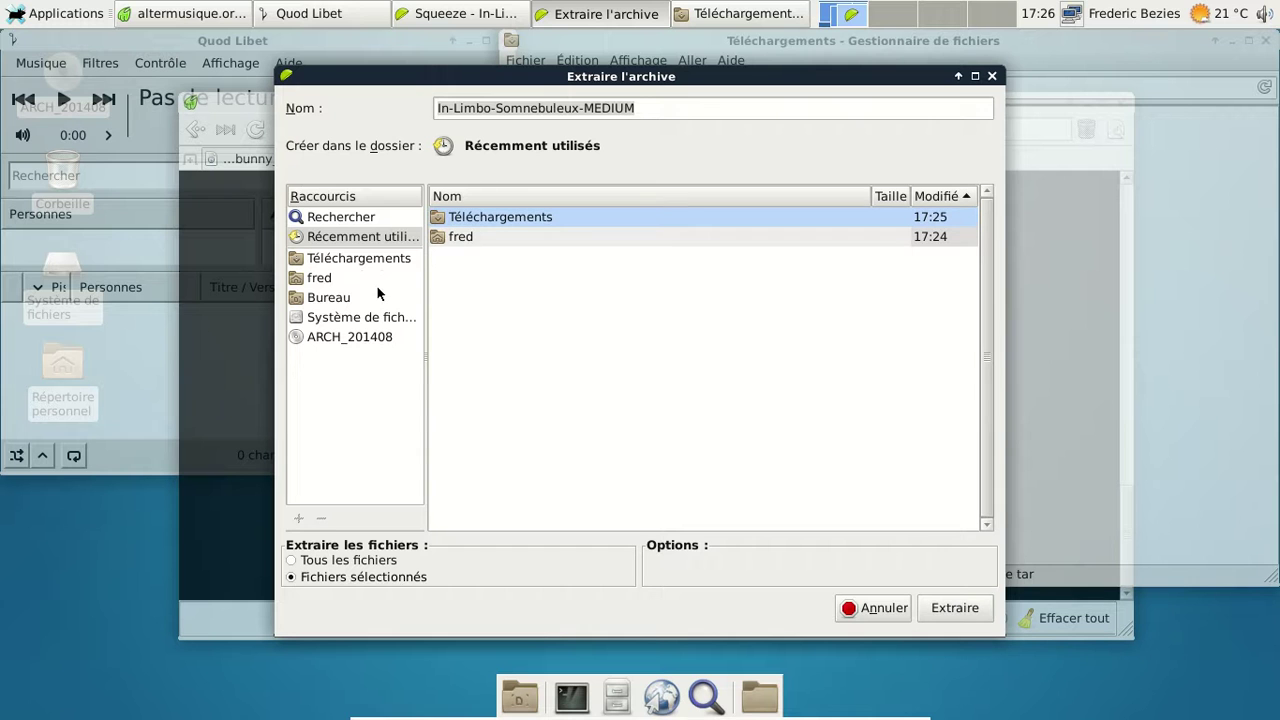
pyautogui.click(942, 608)
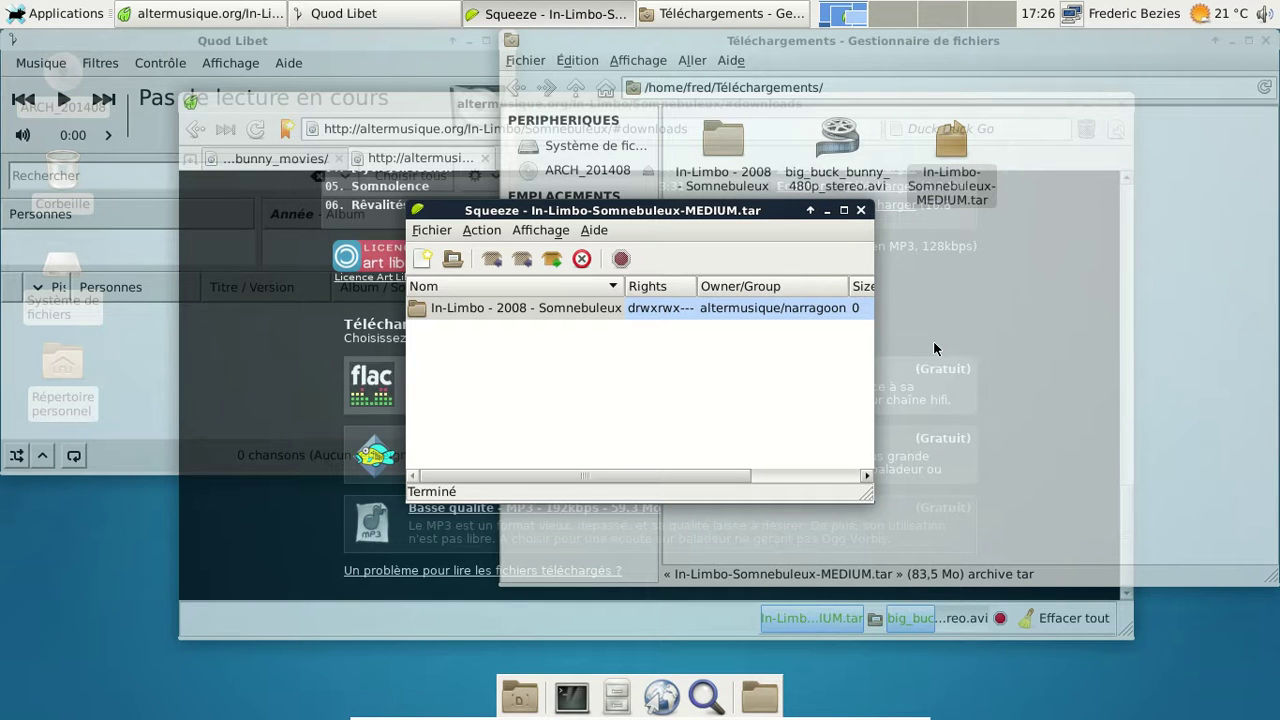
pyautogui.click(859, 211)
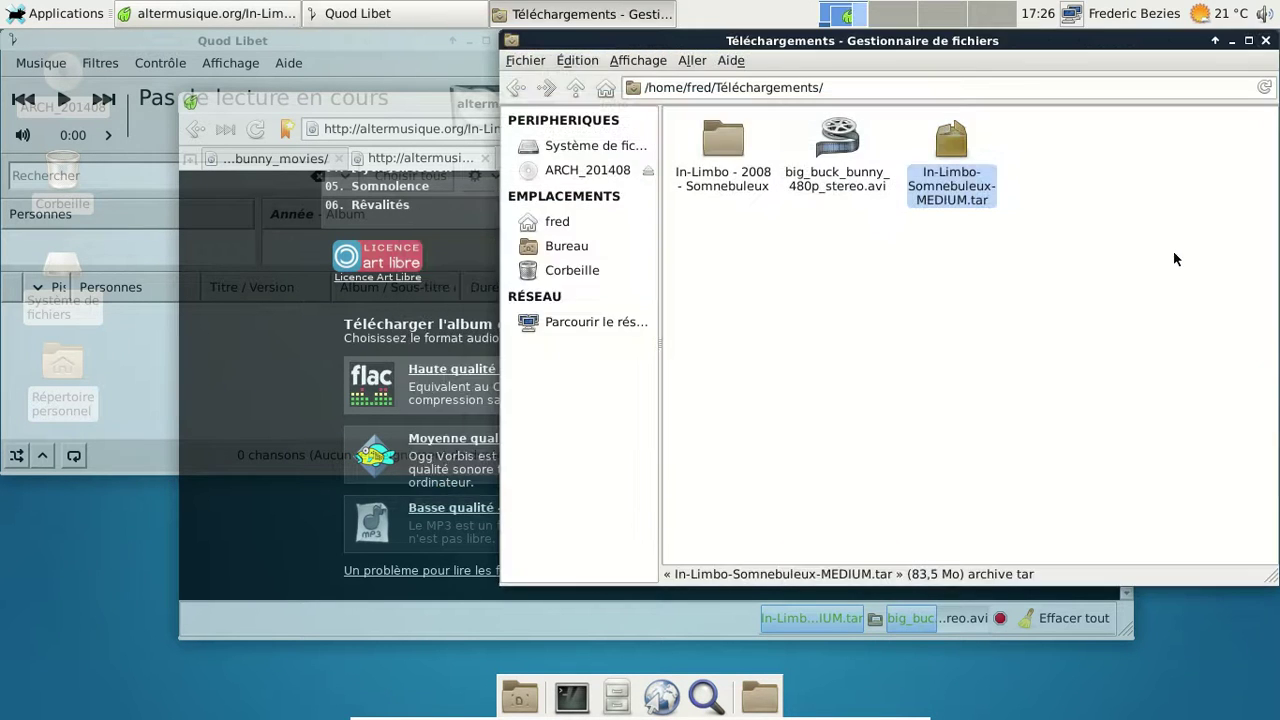
# Transfer the extracted In-Limbo - 2008 - Somnebuleux folder from Téléchargements into the home directory's Musique folder.
pyautogui.click(755, 180)
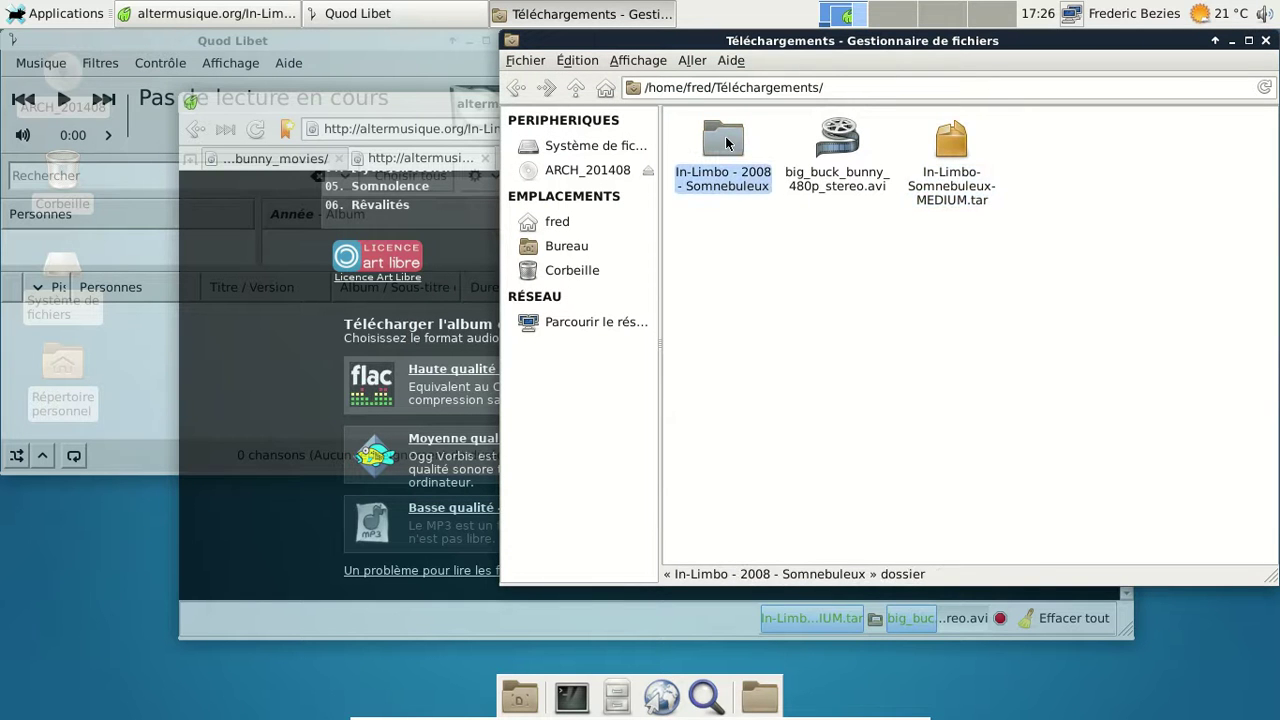
pyautogui.click(566, 246)
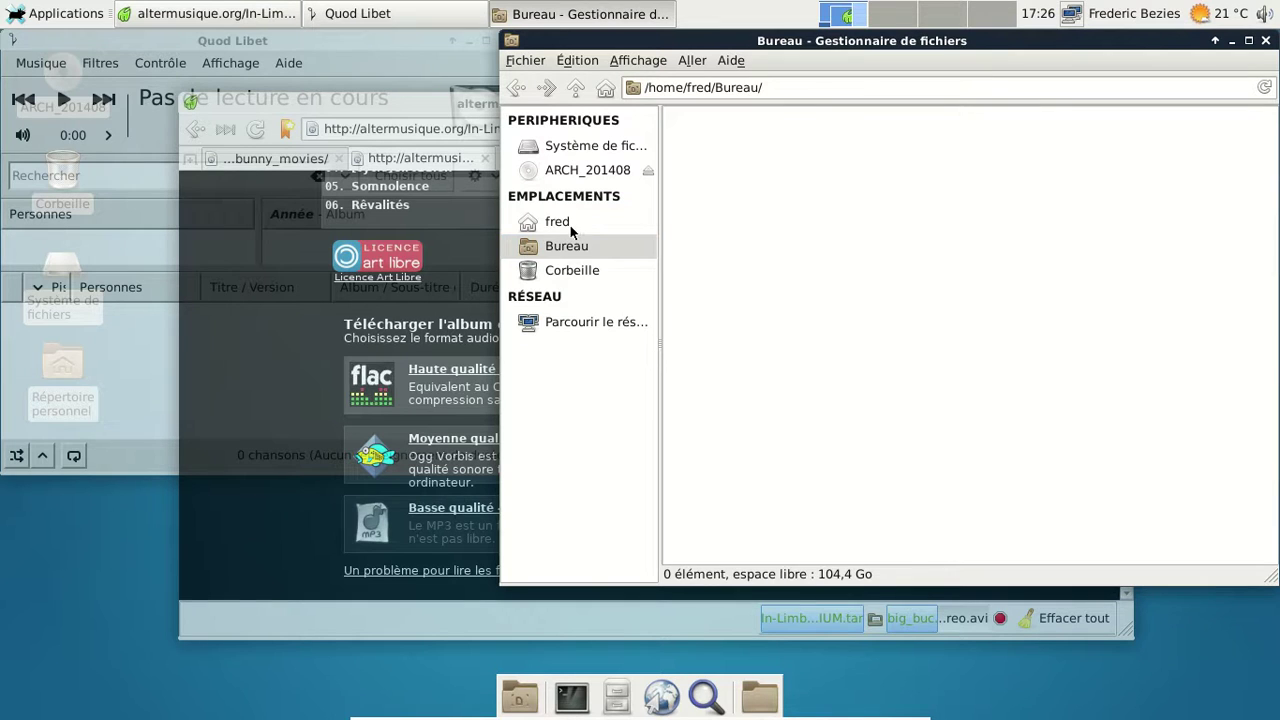
pyautogui.click(565, 223)
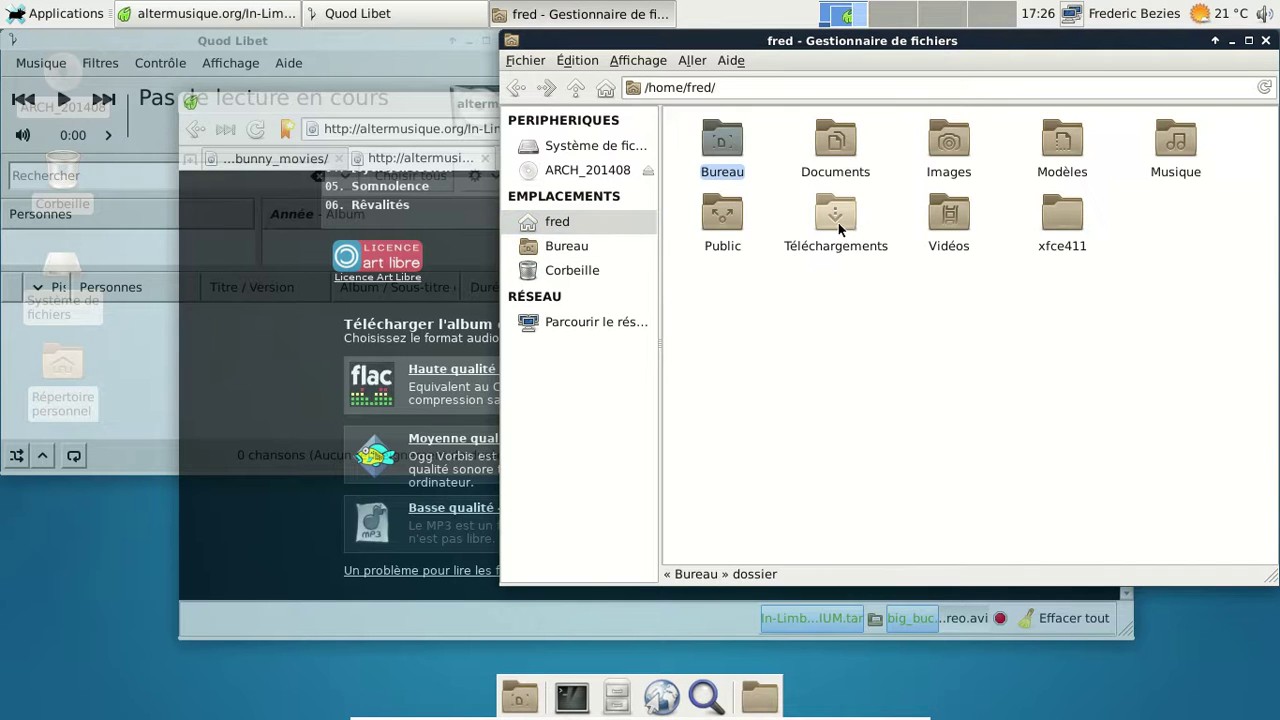
pyautogui.doubleClick(1175, 140)
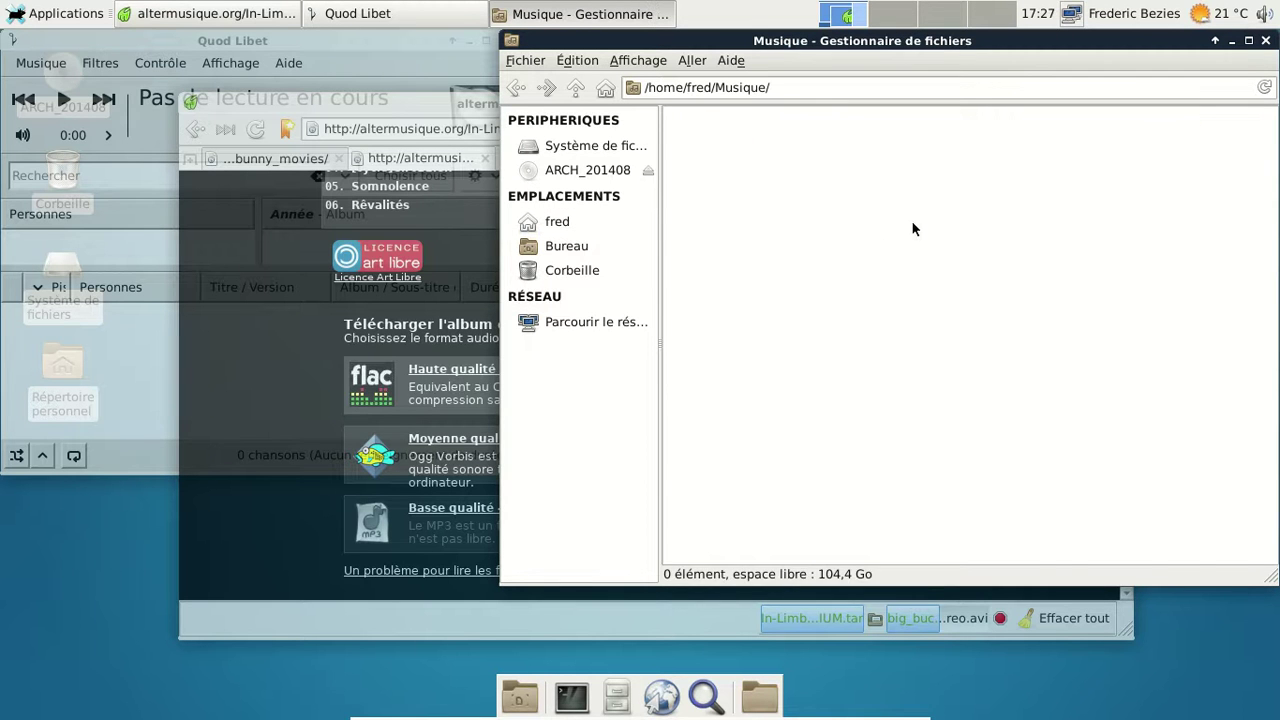
pyautogui.rightClick(911, 220)
pyautogui.click(978, 276)
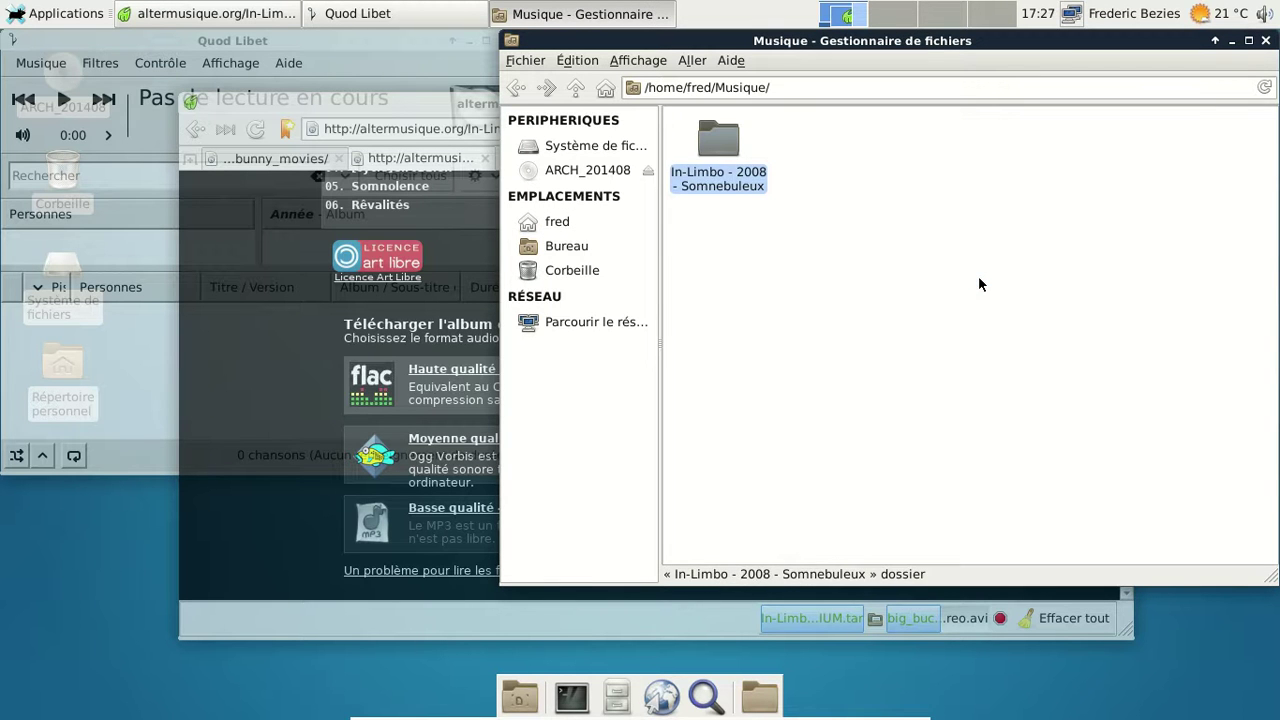
pyautogui.click(880, 279)
# Switch to Quod Libet and refresh its music library.
pyautogui.click(218, 50)
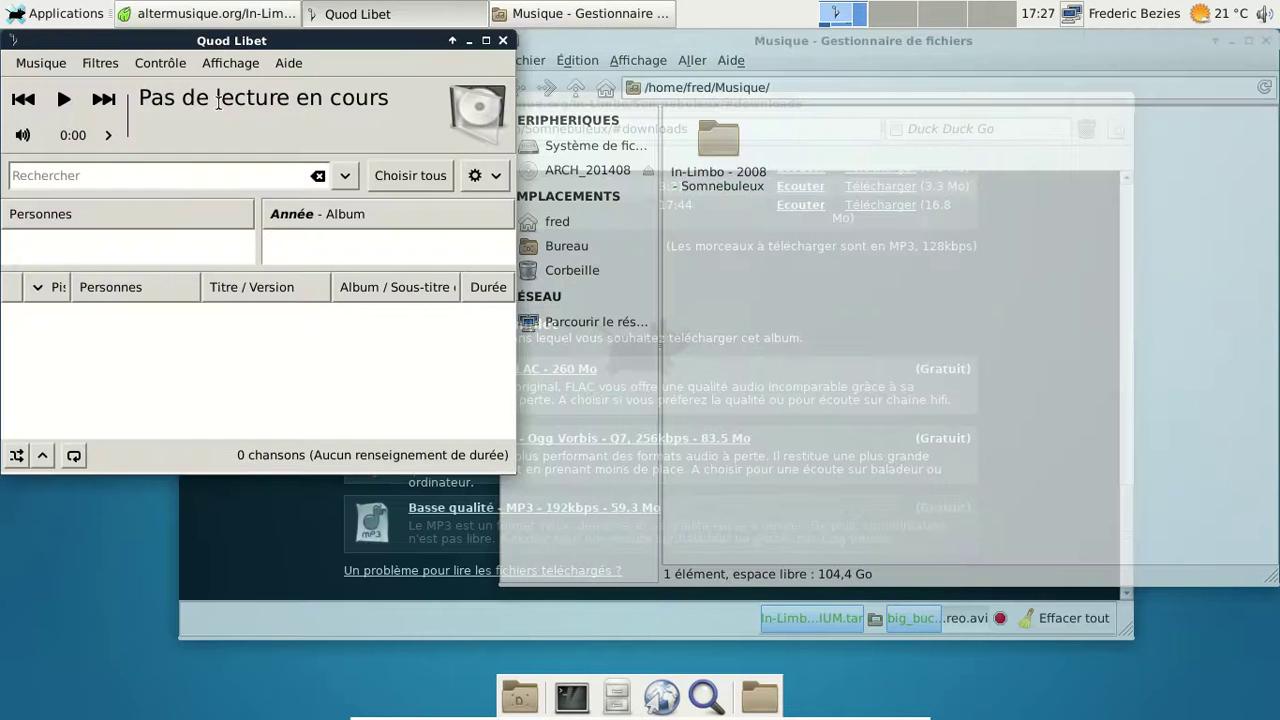
pyautogui.click(38, 63)
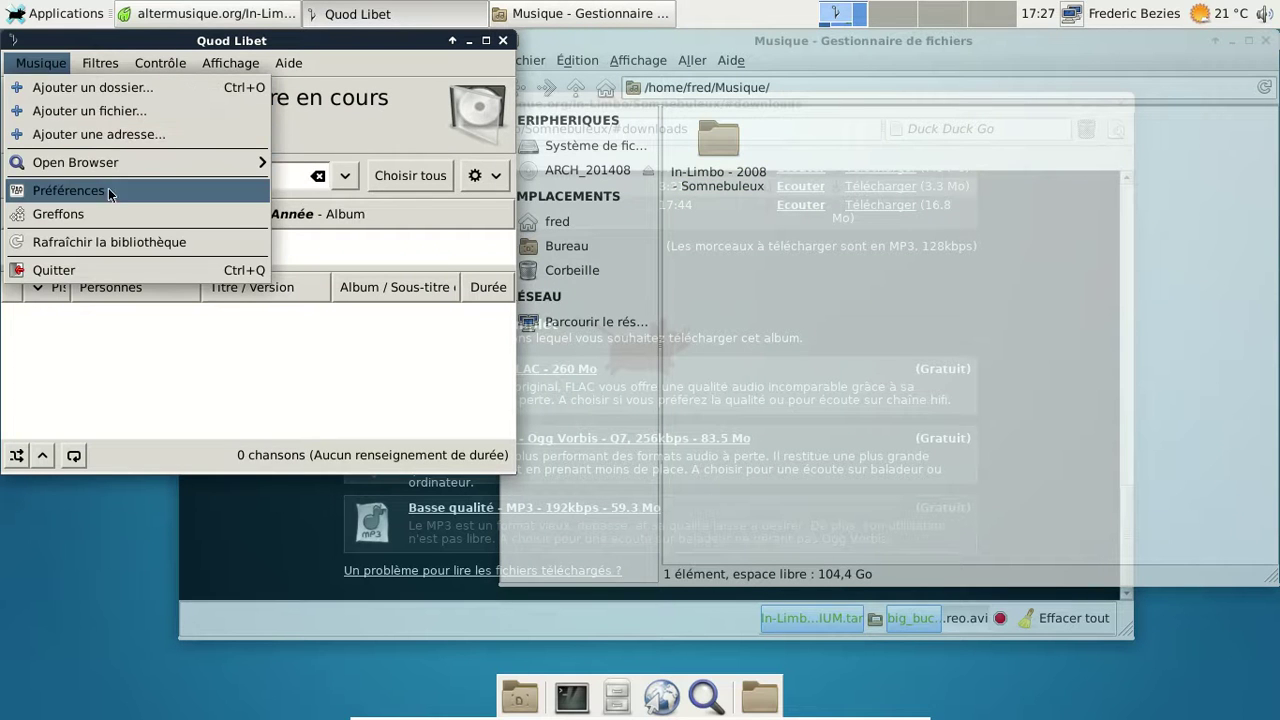
pyautogui.click(111, 238)
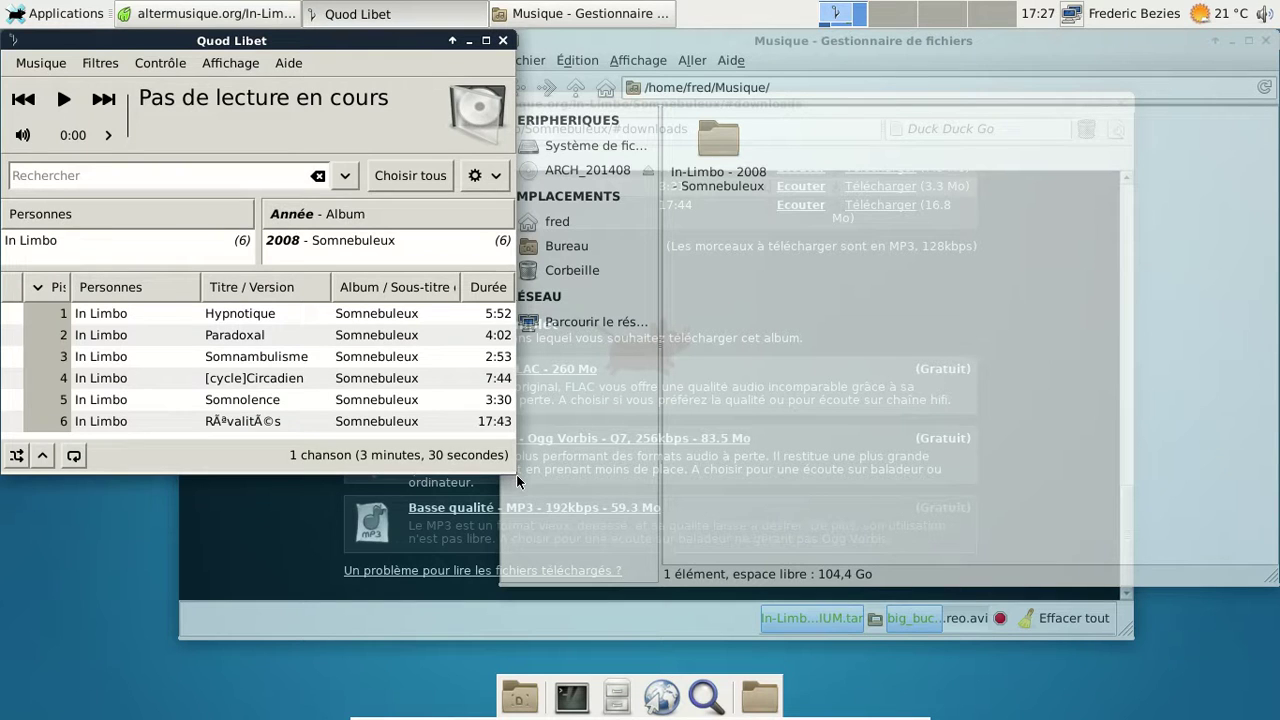
# Play the track Hypnotique from the album Somnebuleux and bring up the desktop's volume slider.
pyautogui.doubleClick(168, 316)
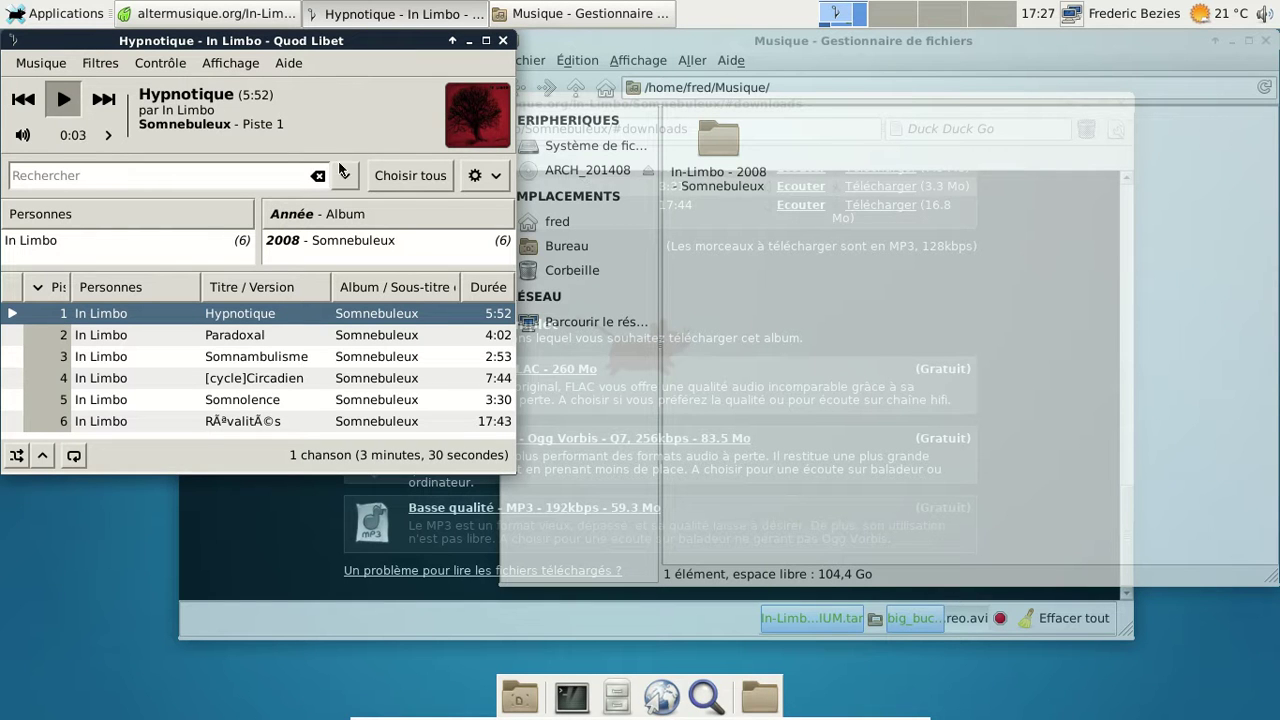
pyautogui.click(1265, 13)
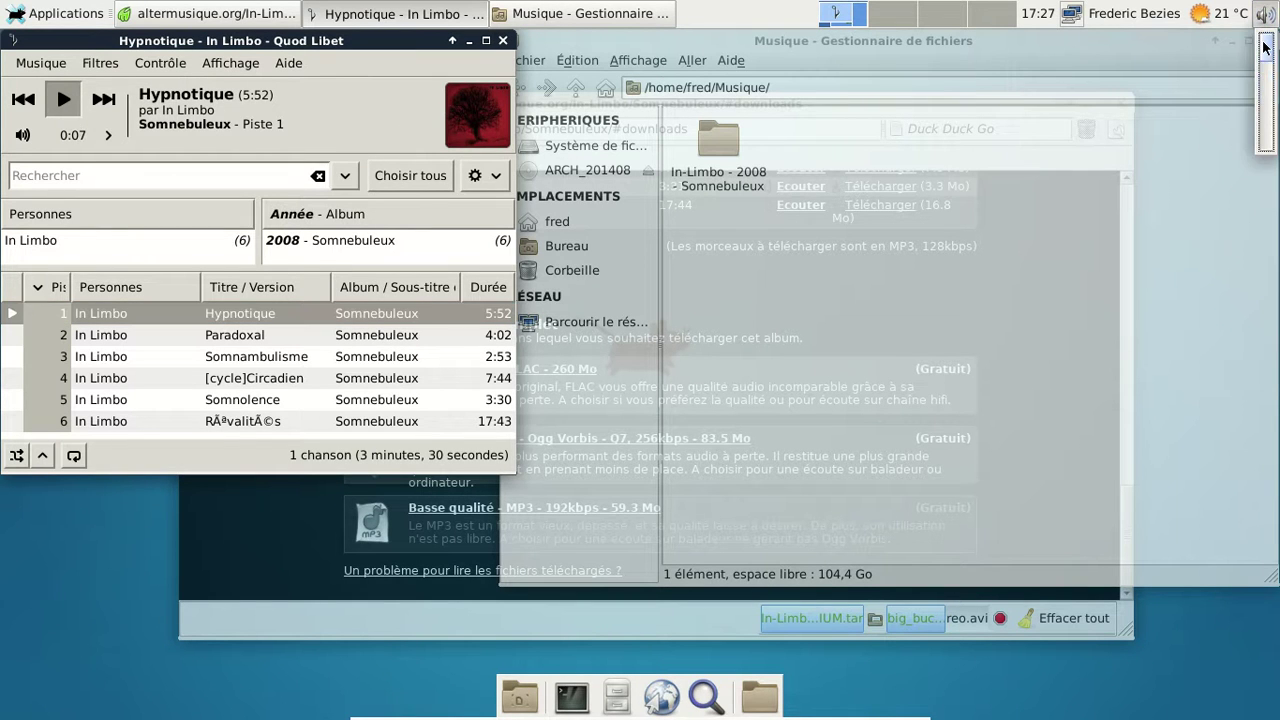
pyautogui.click(800, 190)
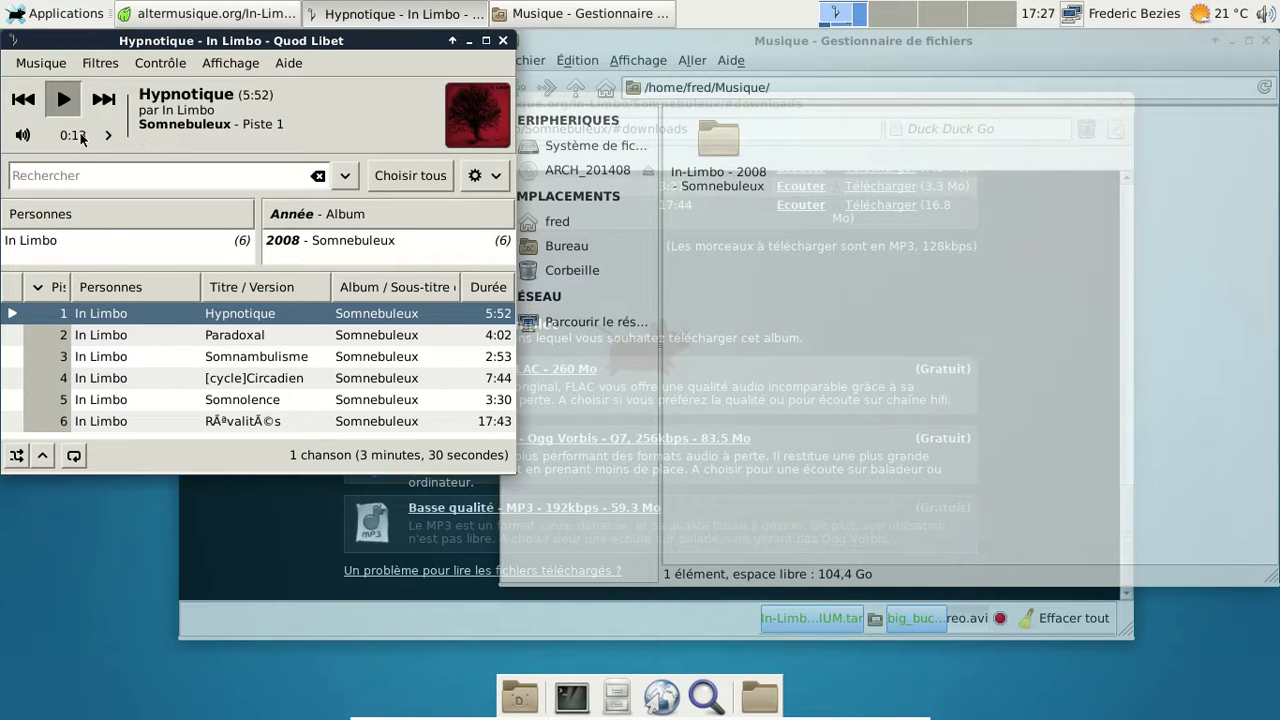
# Minimize Quod Libet and close the file manager window.
pyautogui.click(469, 41)
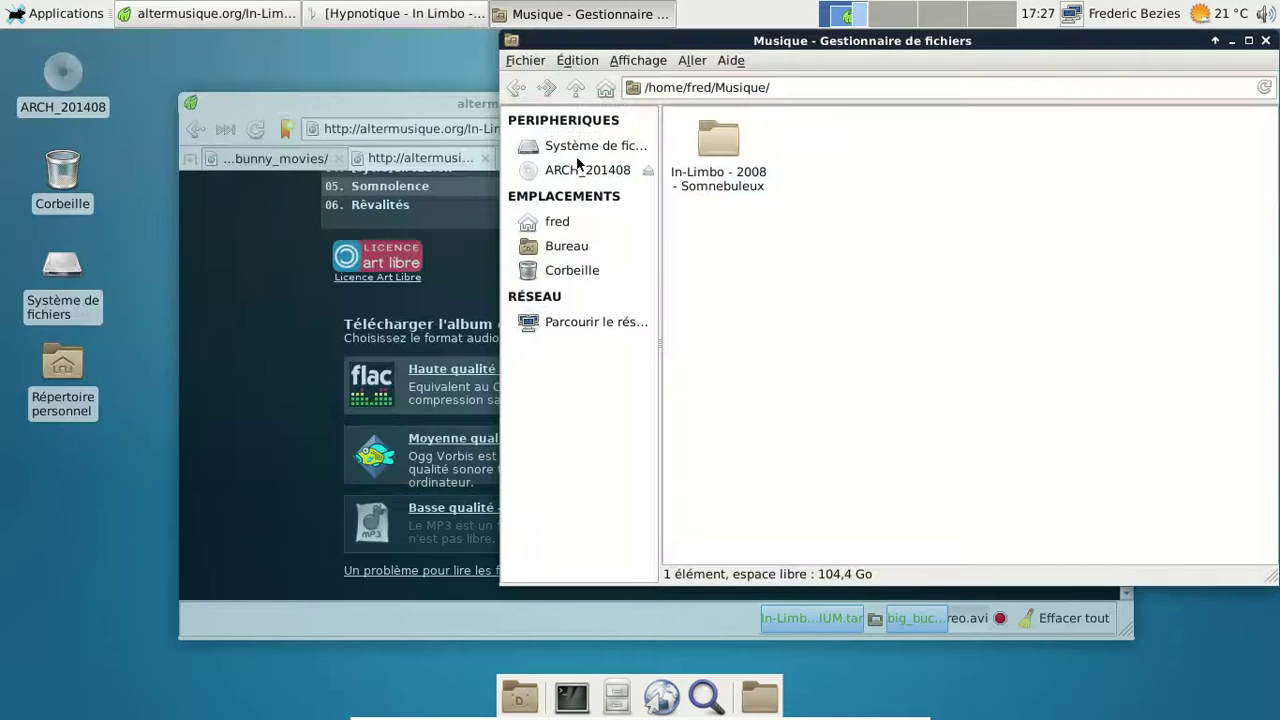
pyautogui.click(1265, 40)
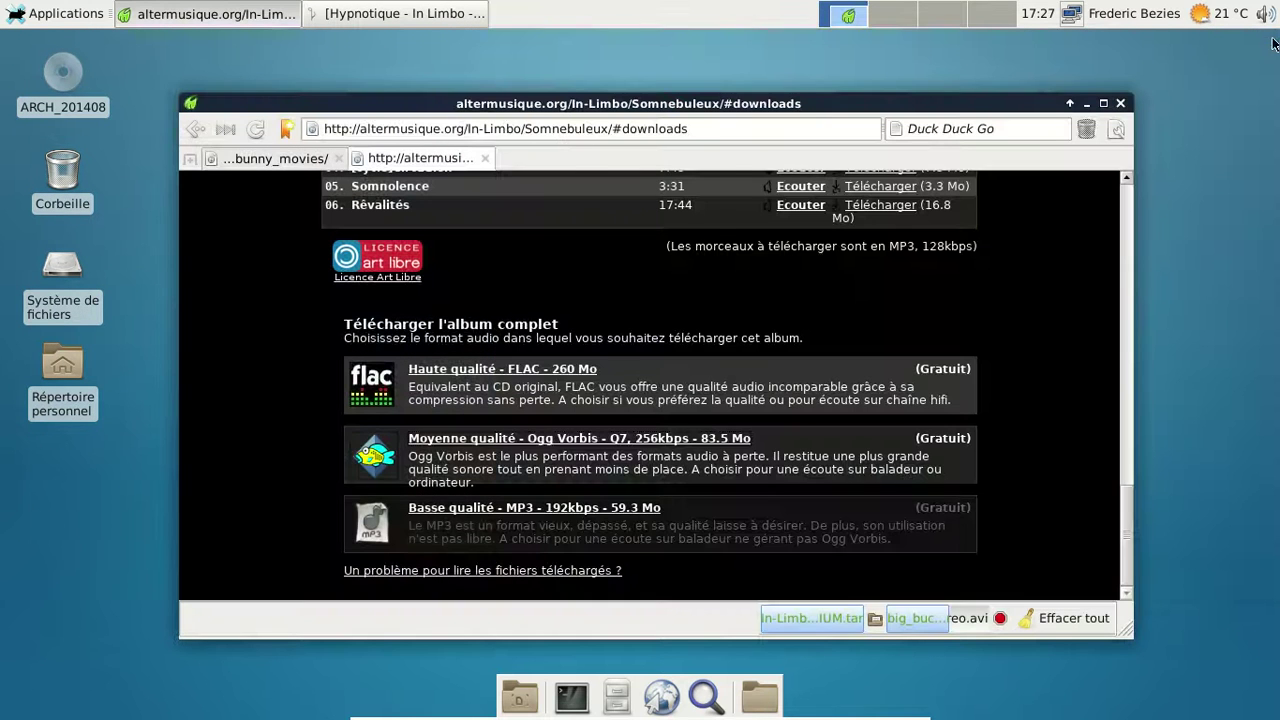
# Try to open inlimbo.fr in a new Midori tab.
pyautogui.click(189, 158)
pyautogui.write('in')
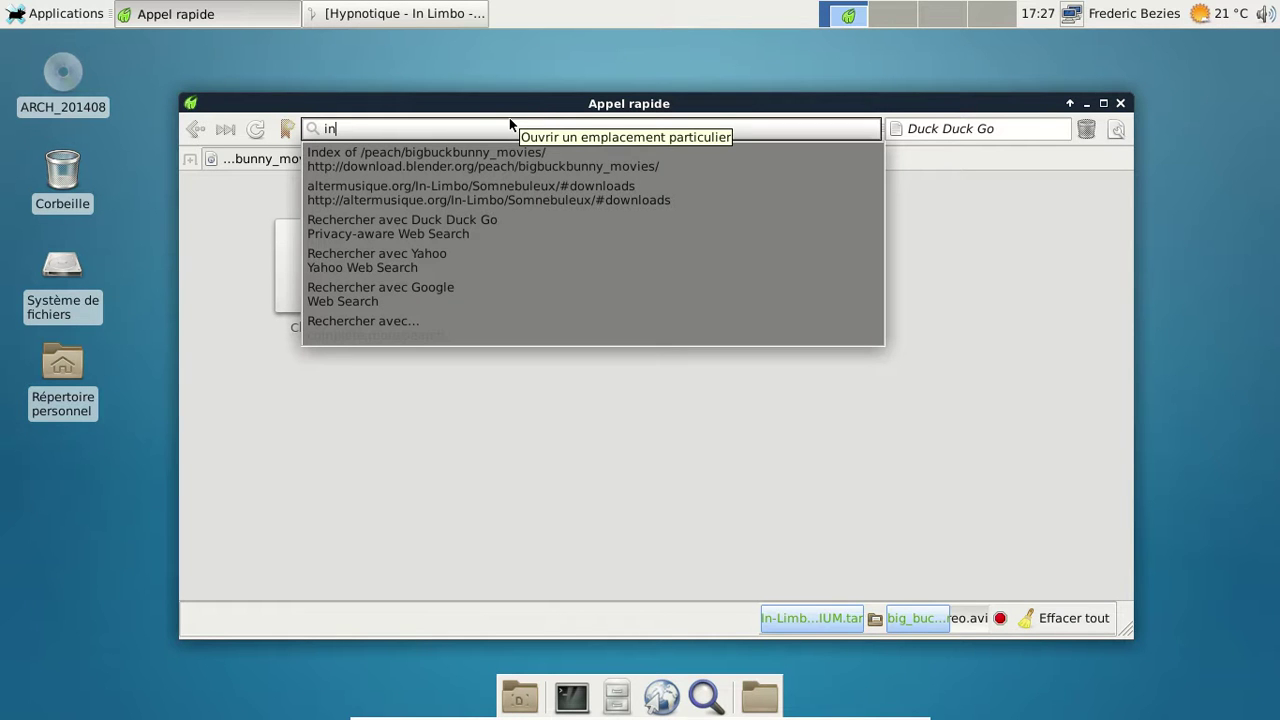
pyautogui.write('limbo')
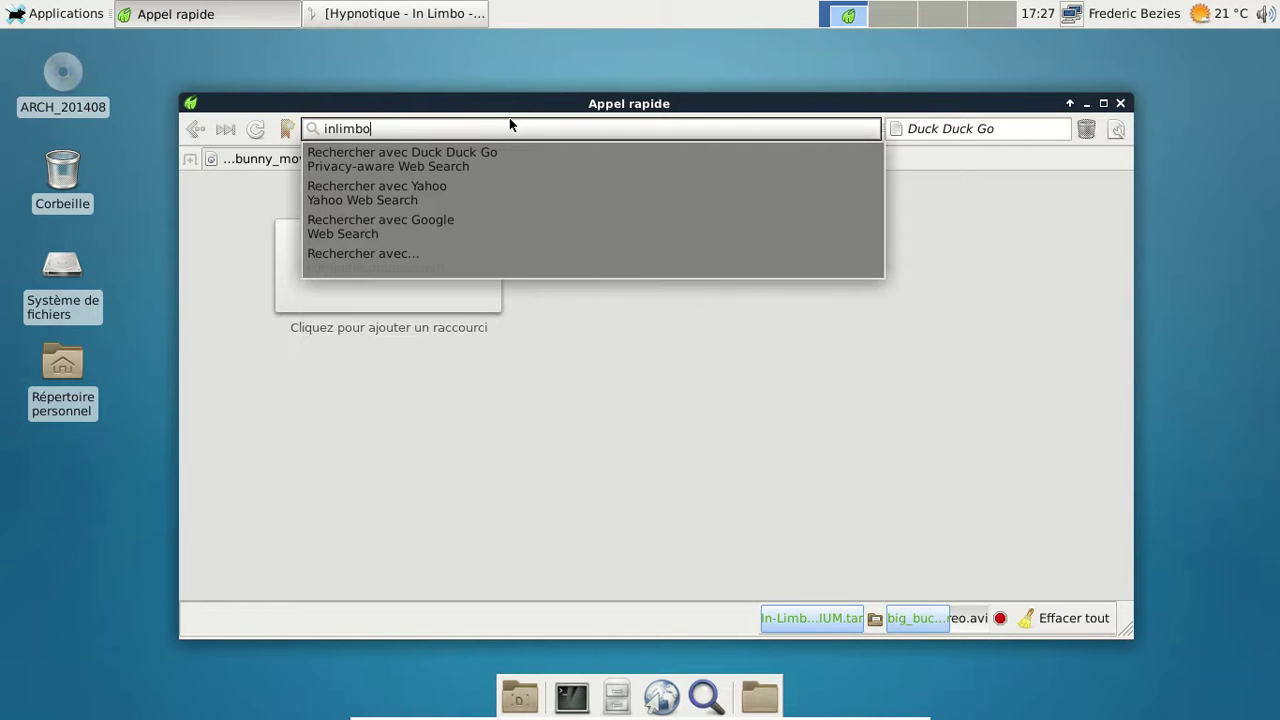
pyautogui.write('.fr')
pyautogui.press('Return')
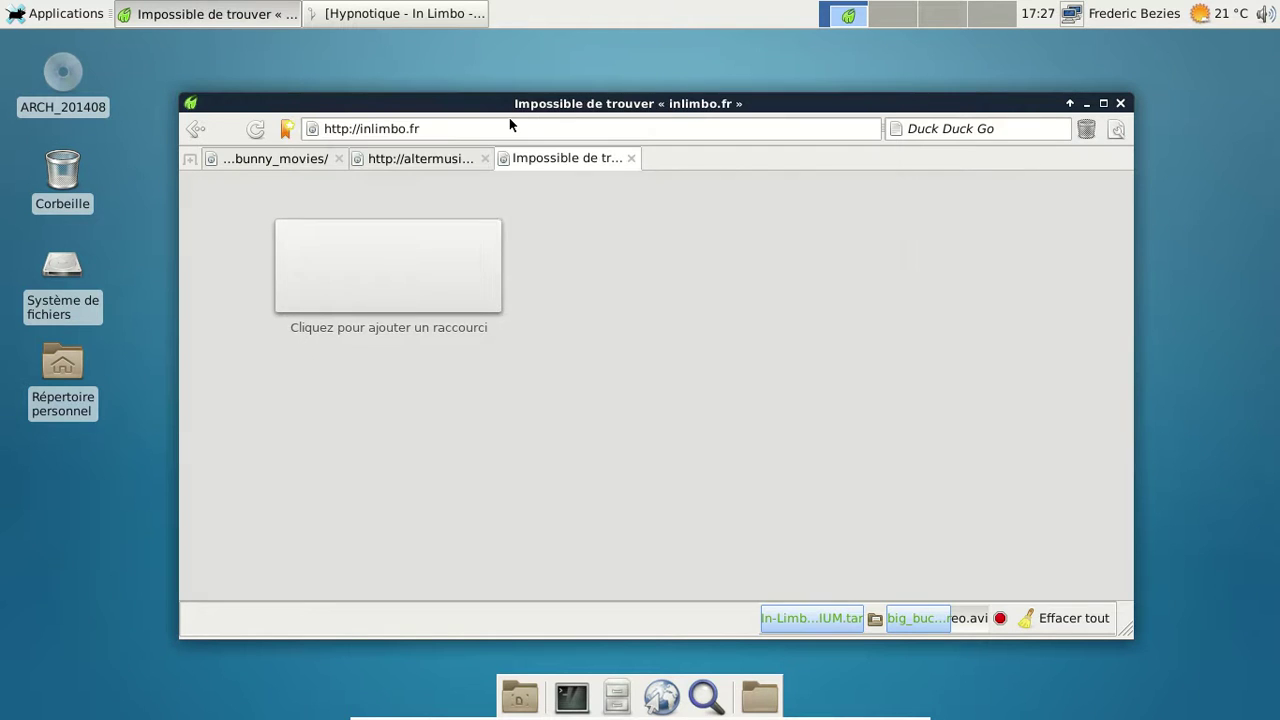
# Search DuckDuckGo for "in limbo" and look through the results and the suggested meanings.
pyautogui.click(930, 129)
pyautogui.write('in limbo')
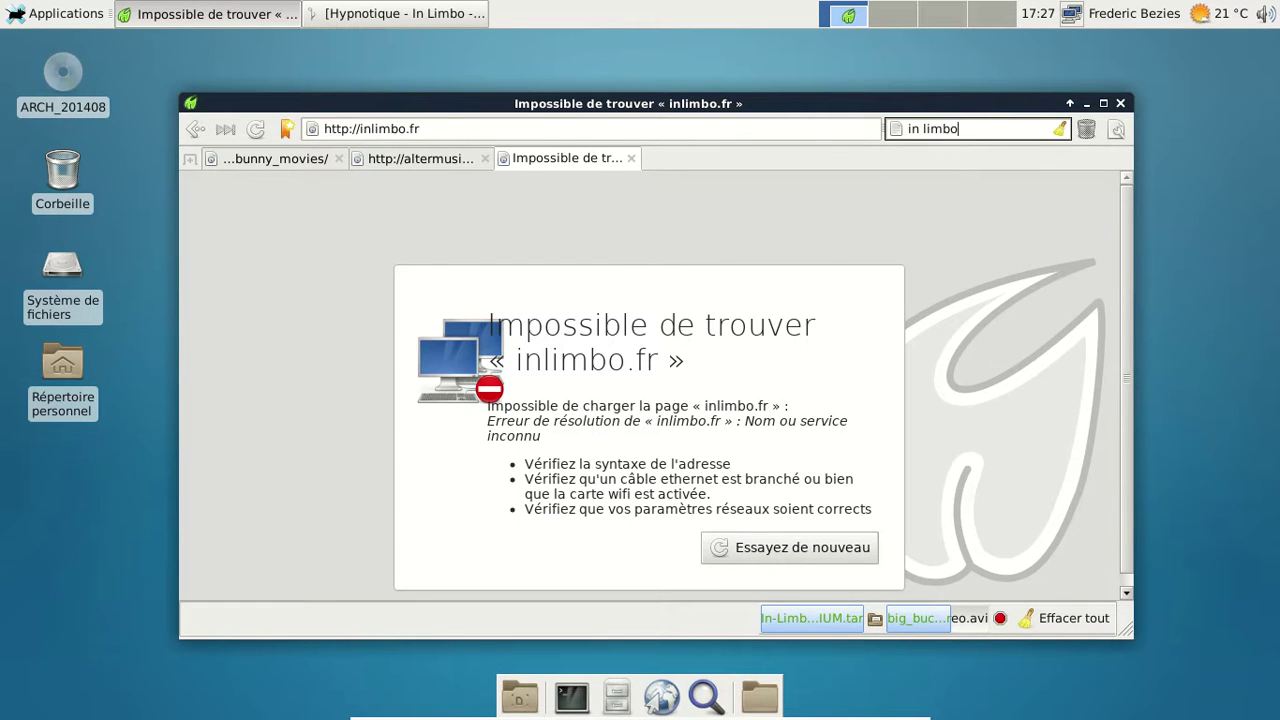
pyautogui.press('Return')
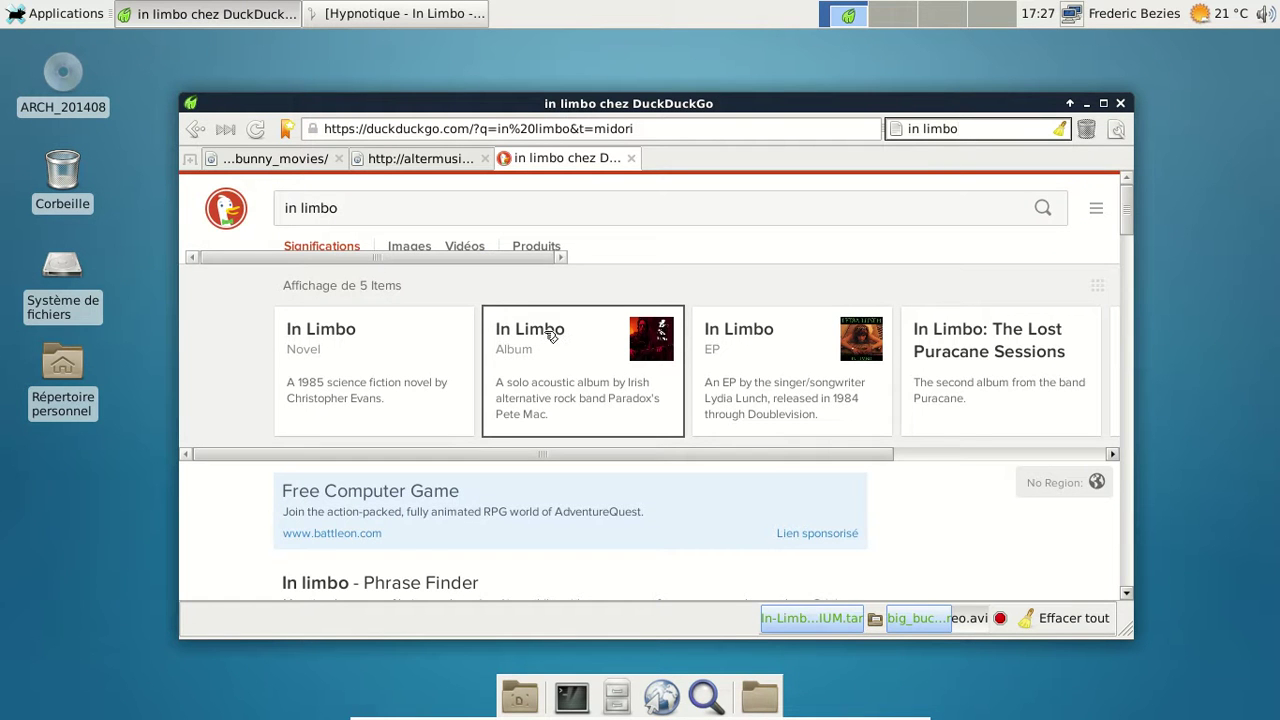
pyautogui.scroll(-2, 662, 503)
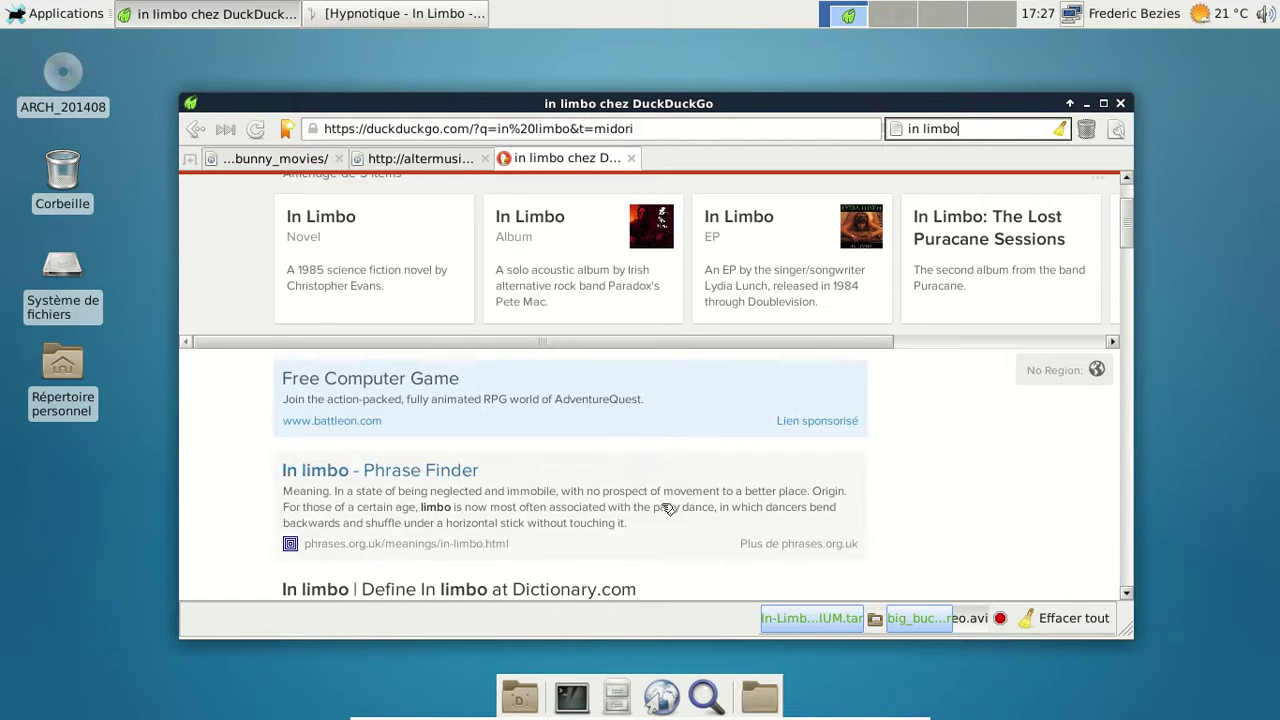
pyautogui.scroll(-7, 662, 503)
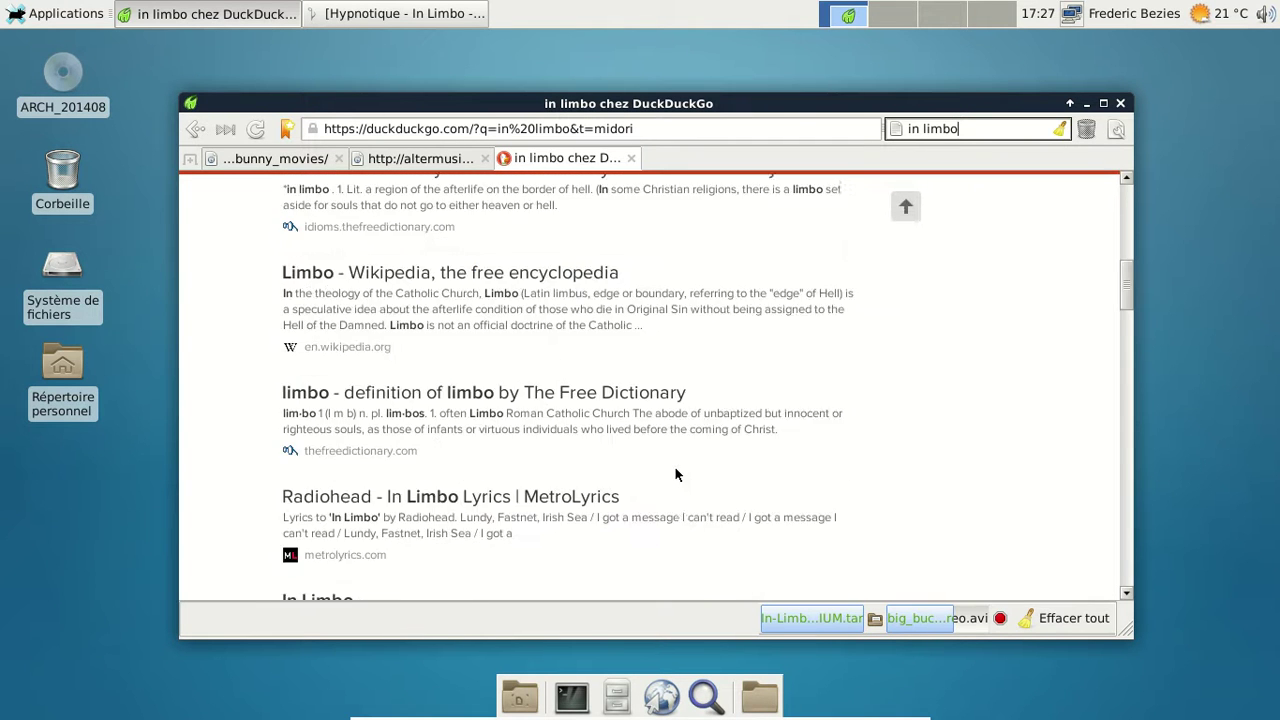
pyautogui.scroll(10, 670, 478)
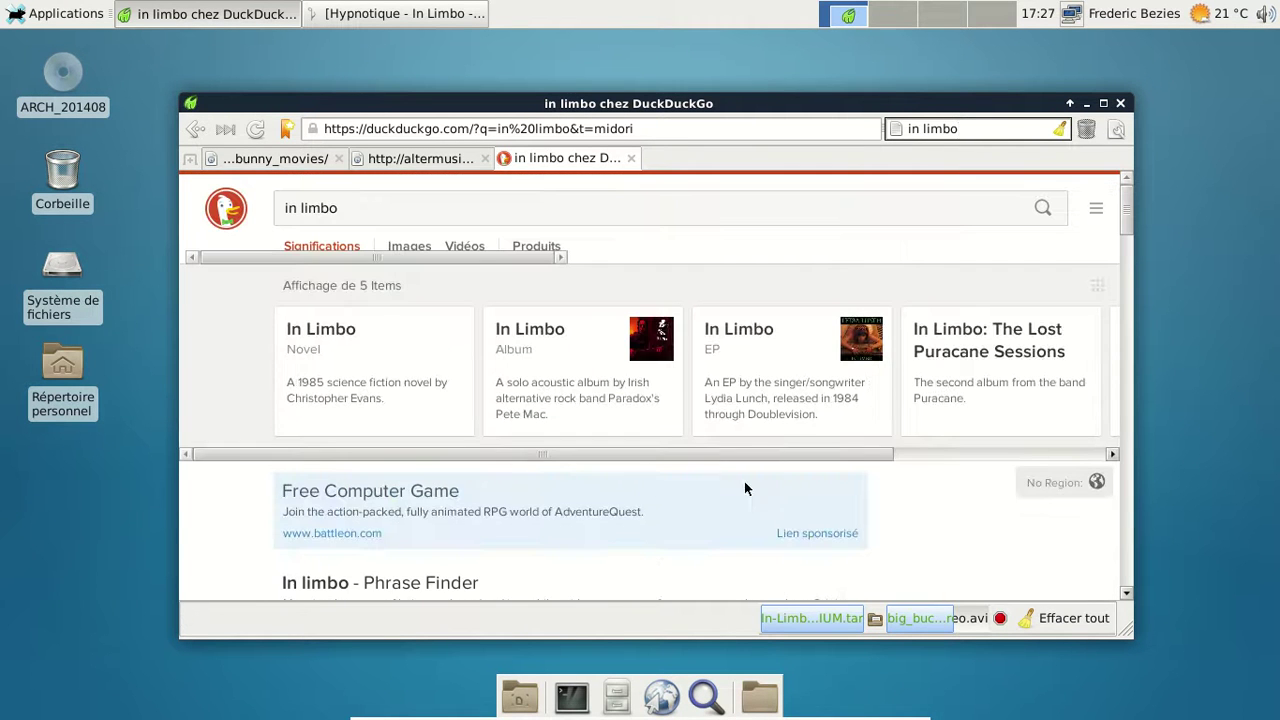
pyautogui.moveTo(762, 456); pyautogui.dragTo(1091, 458)
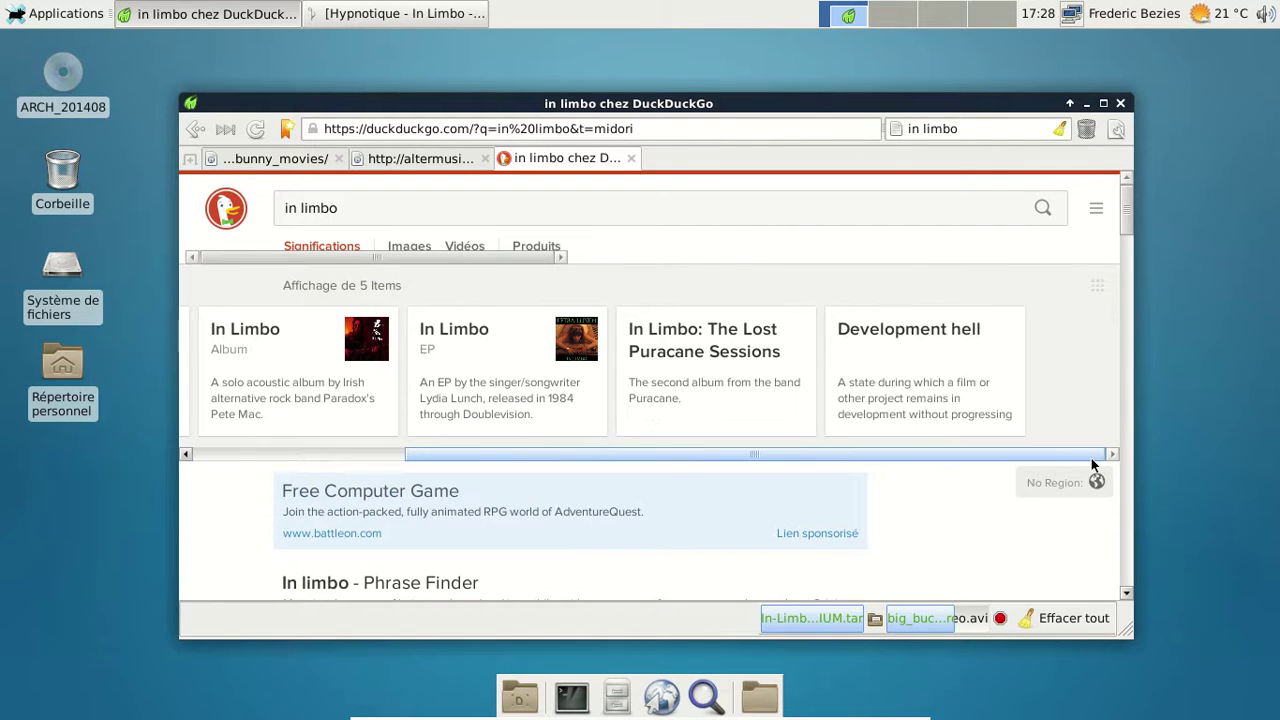
# Refine the DuckDuckGo search to "in limbo rock" and look through the results.
pyautogui.click(404, 213)
pyautogui.write('rock')
pyautogui.press('Return')
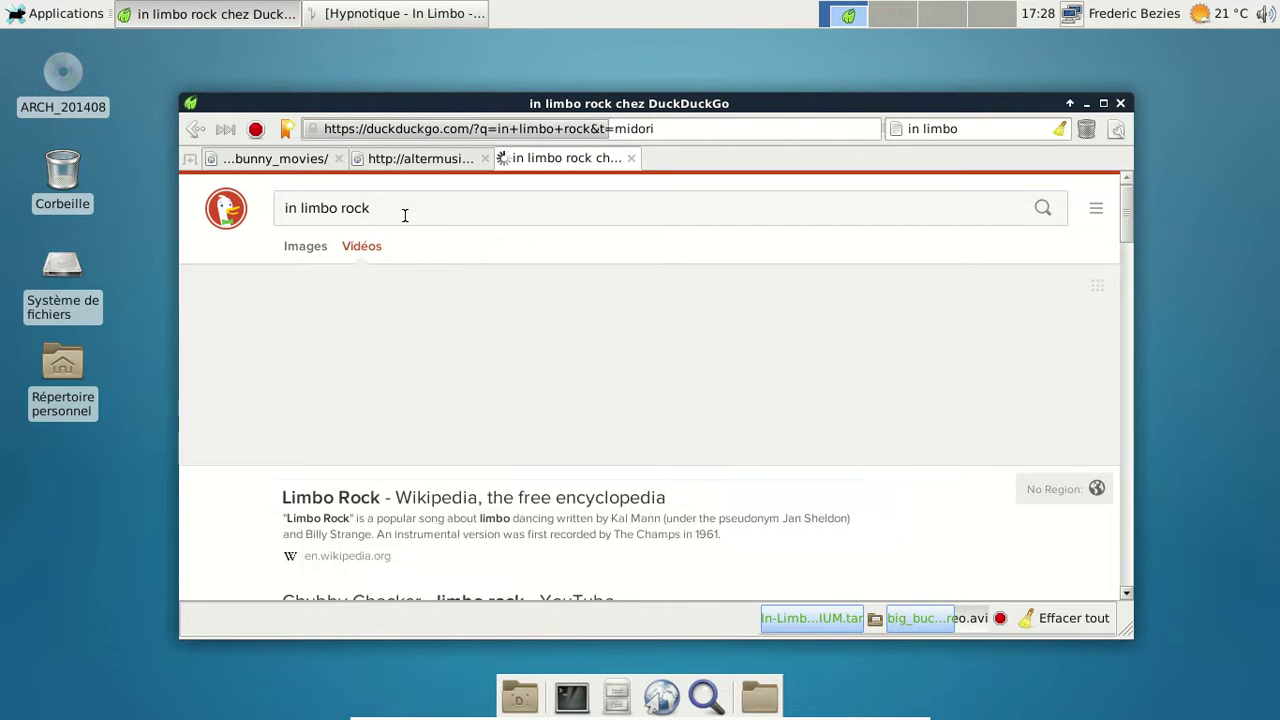
pyautogui.scroll(-3, 775, 325)
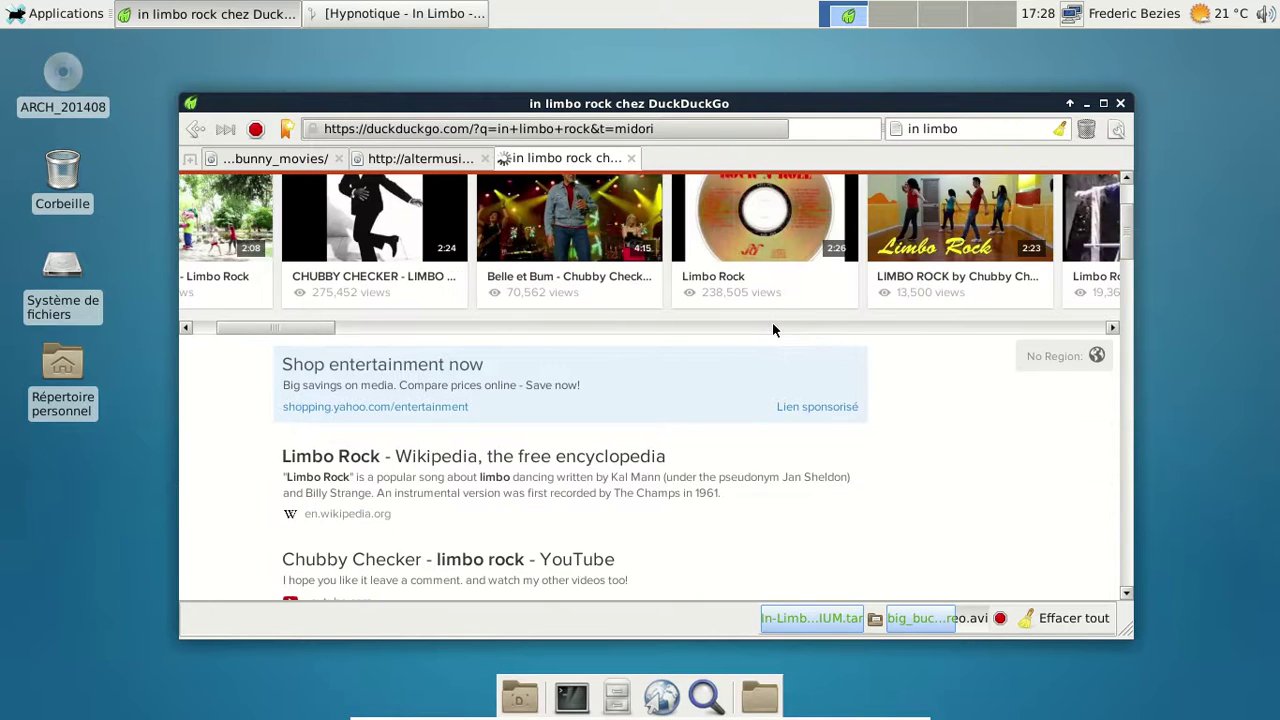
pyautogui.scroll(-10, 946, 428)
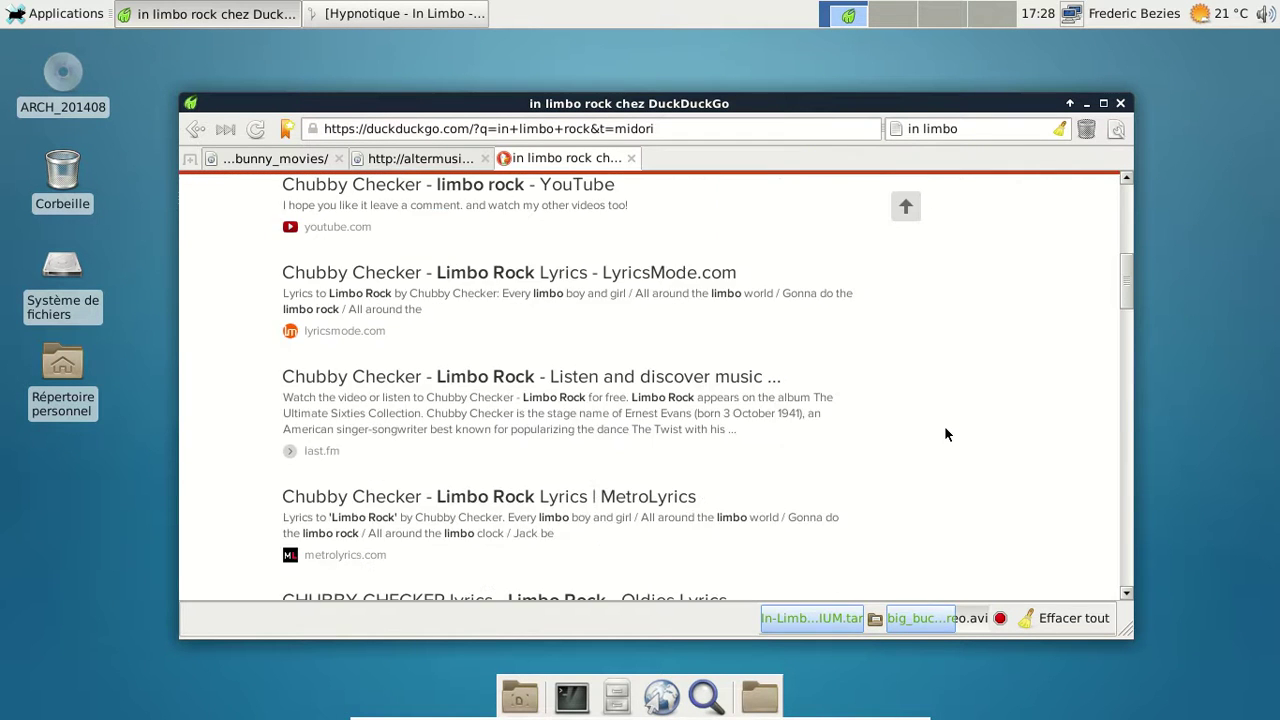
pyautogui.scroll(12, 943, 436)
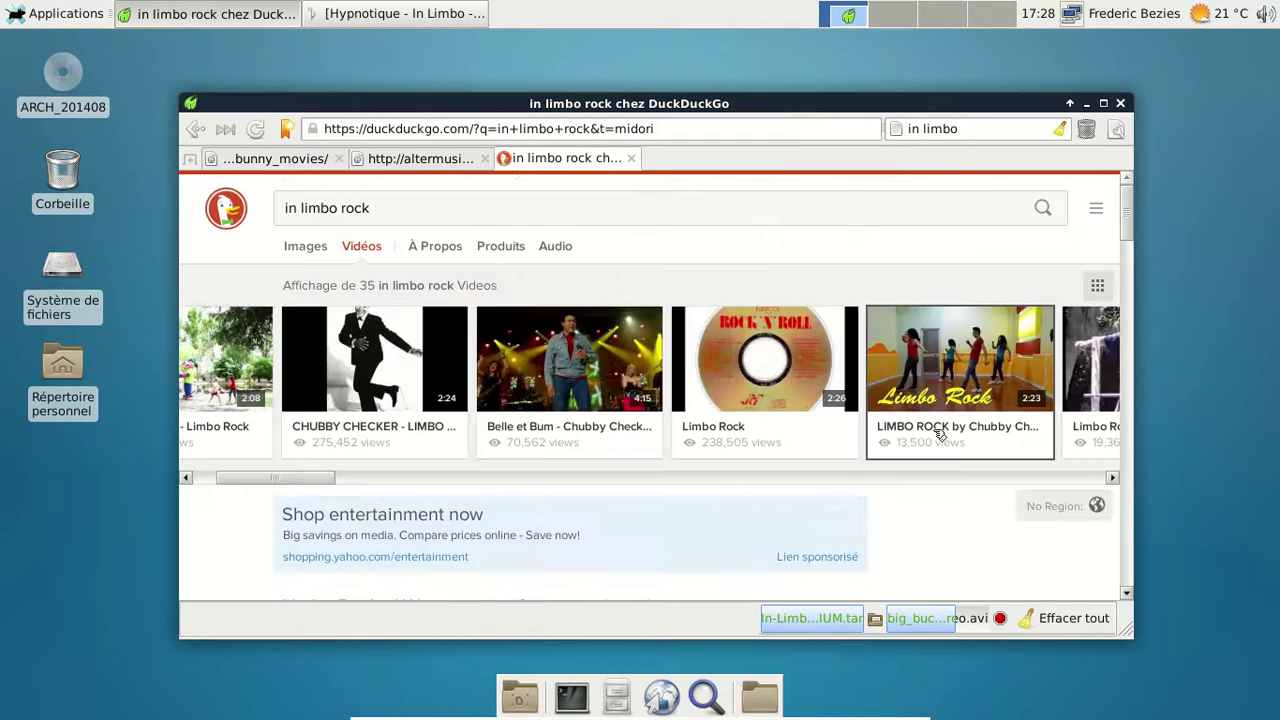
# Put the phrase "in limbo" in quotation marks before rock, search again and open the IN LIMBO Bandcamp page.
pyautogui.click(340, 210)
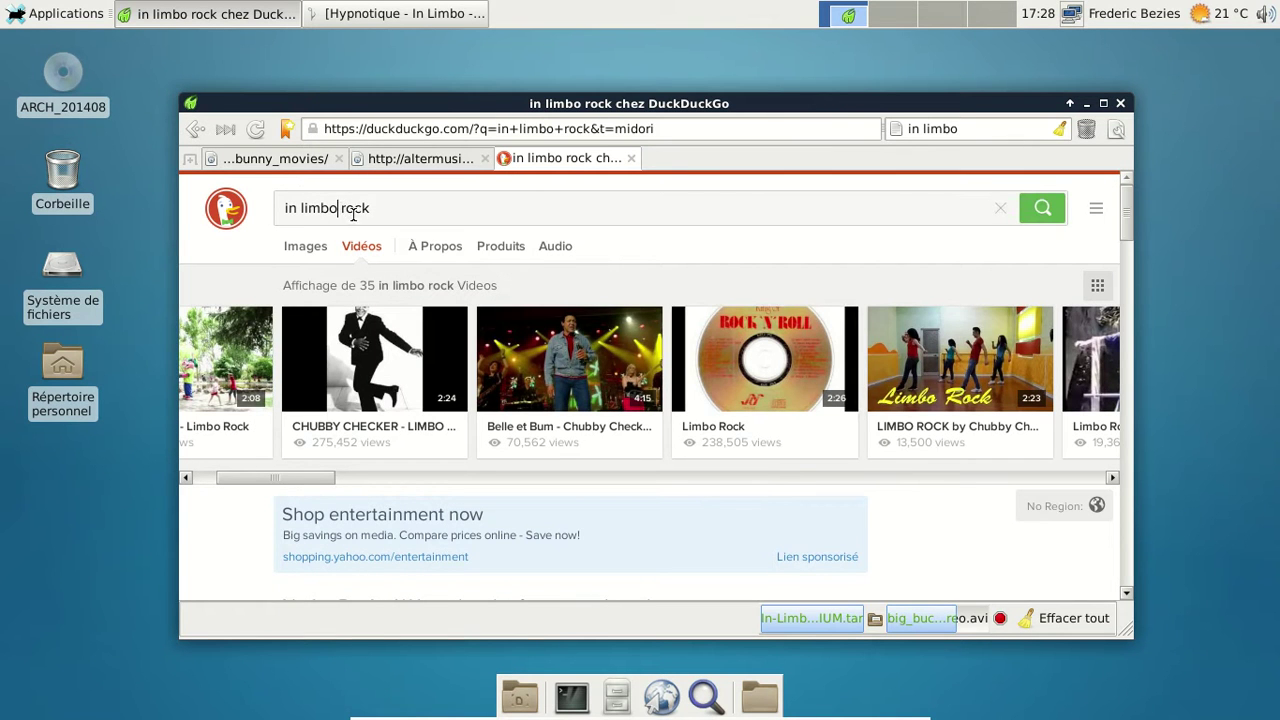
pyautogui.write('"')
pyautogui.press('Home')
pyautogui.write('"')
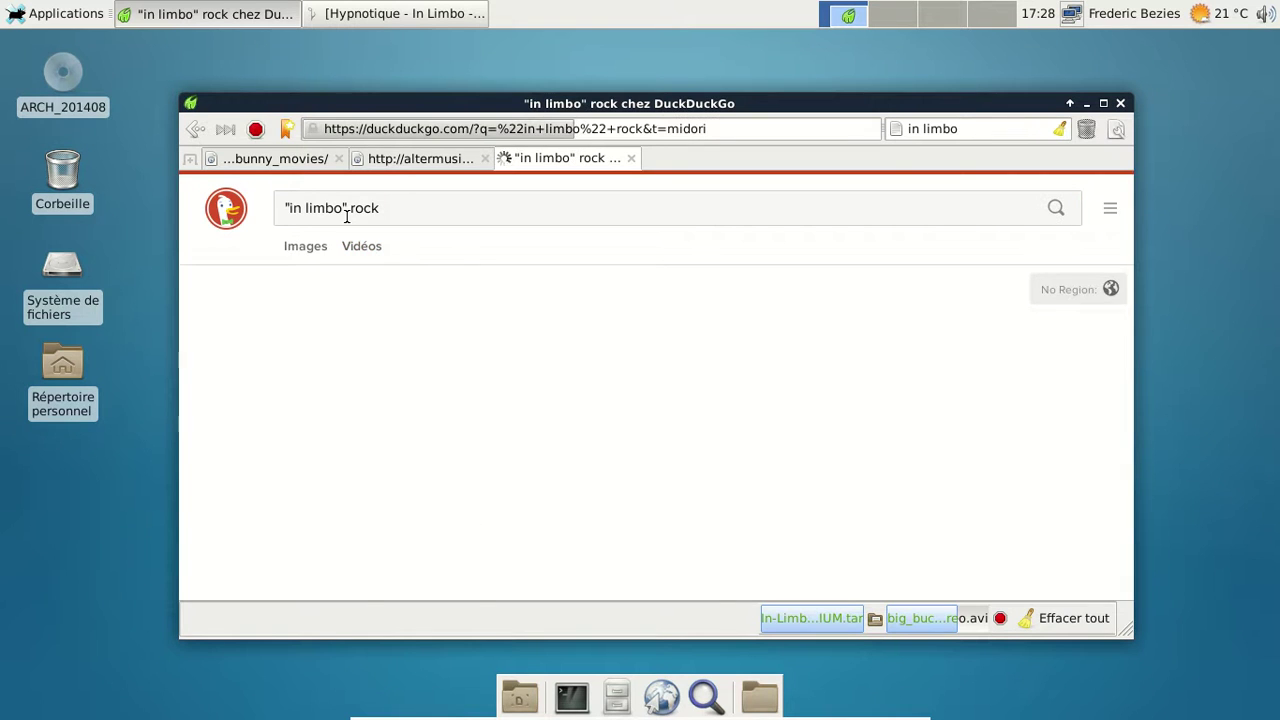
pyautogui.scroll(-10, 934, 476)
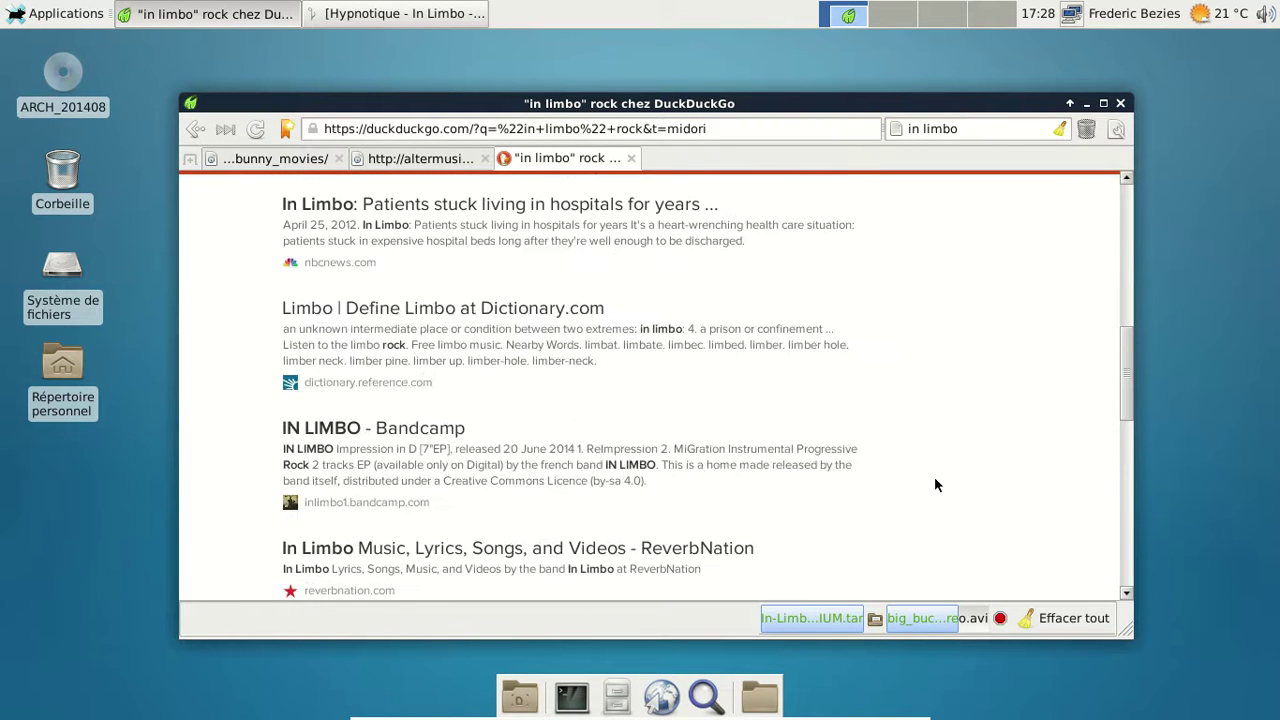
pyautogui.click(385, 434)
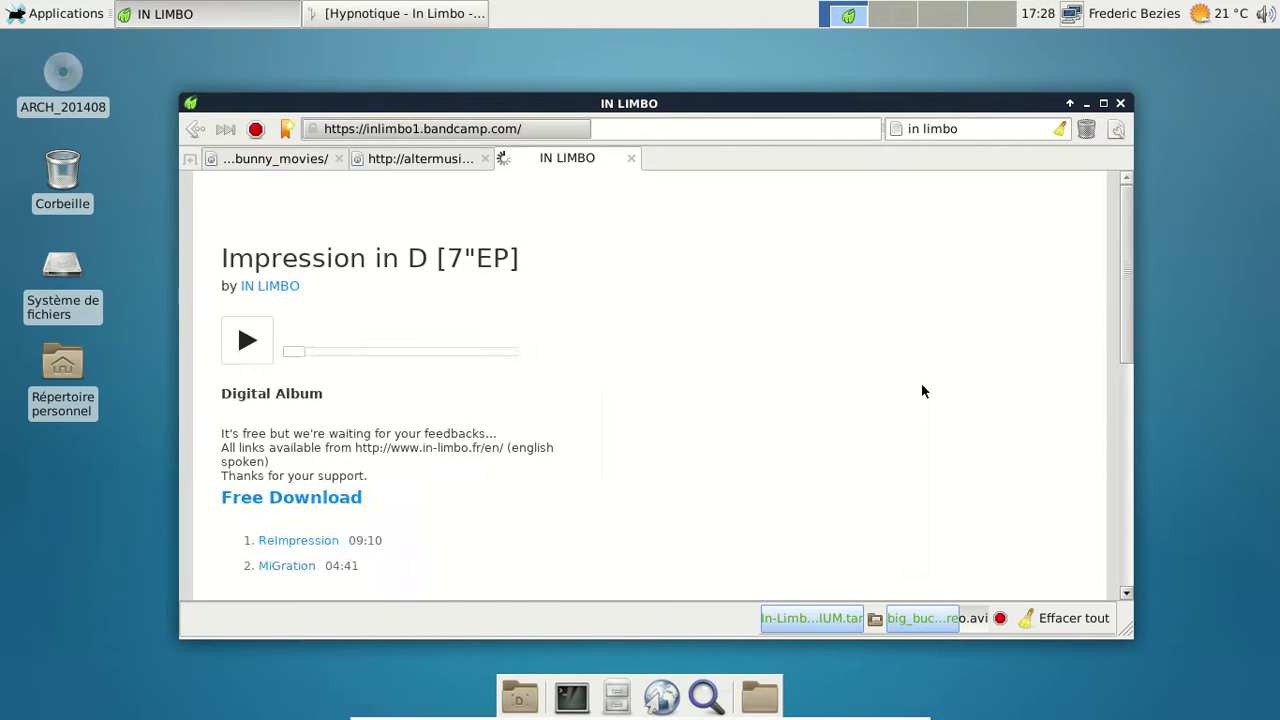
# Open the band's in-limbo.fr site from its Bandcamp page and close the Bandcamp and altermusique.org tabs.
pyautogui.scroll(-2, 952, 408)
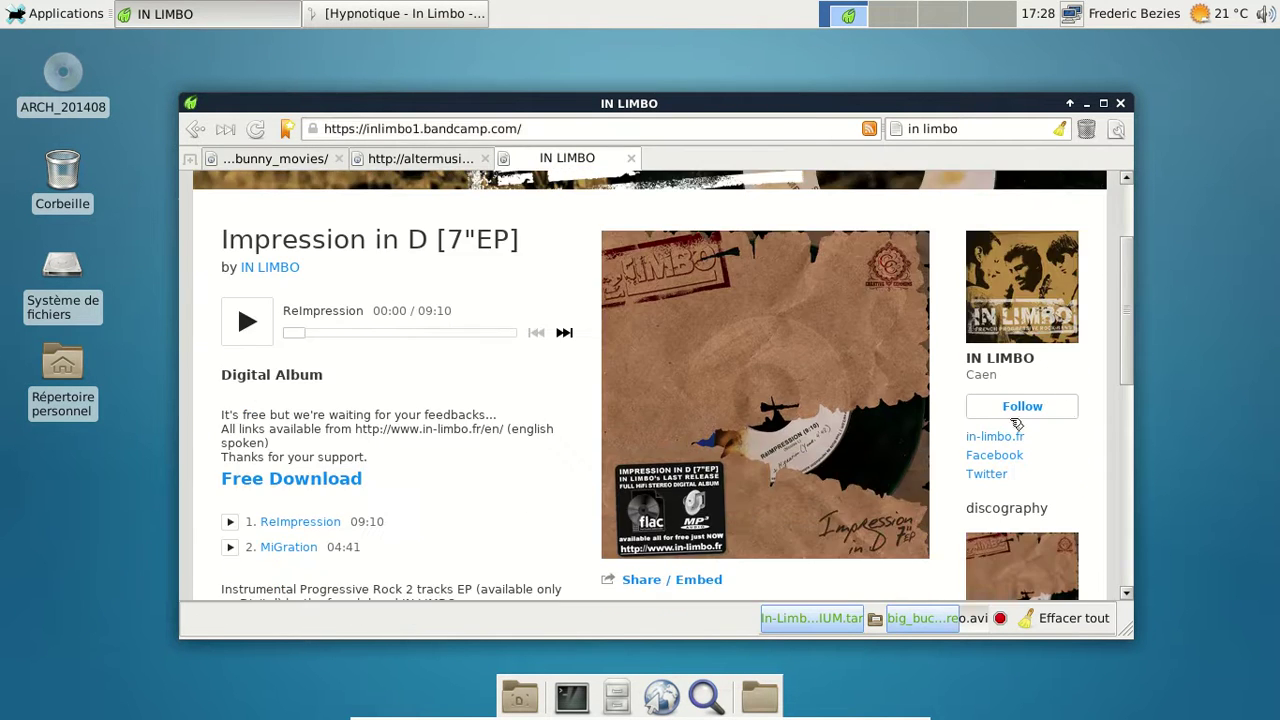
pyautogui.click(975, 438)
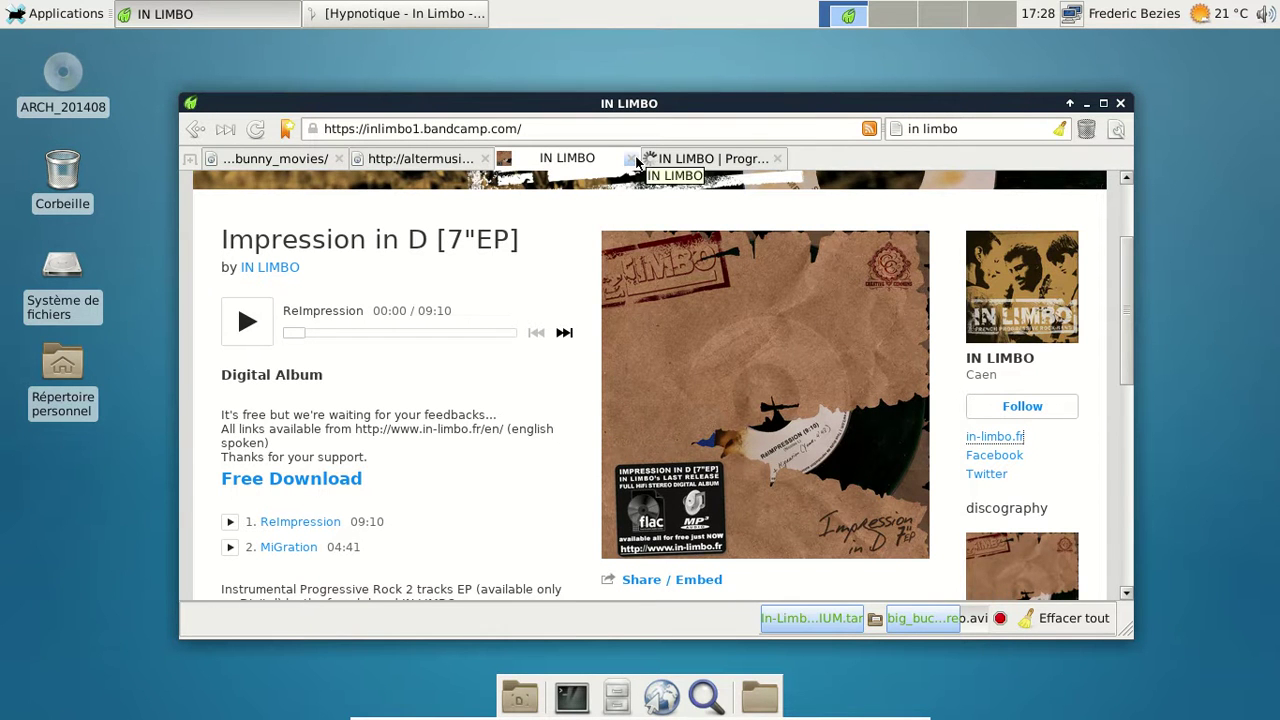
pyautogui.click(634, 160)
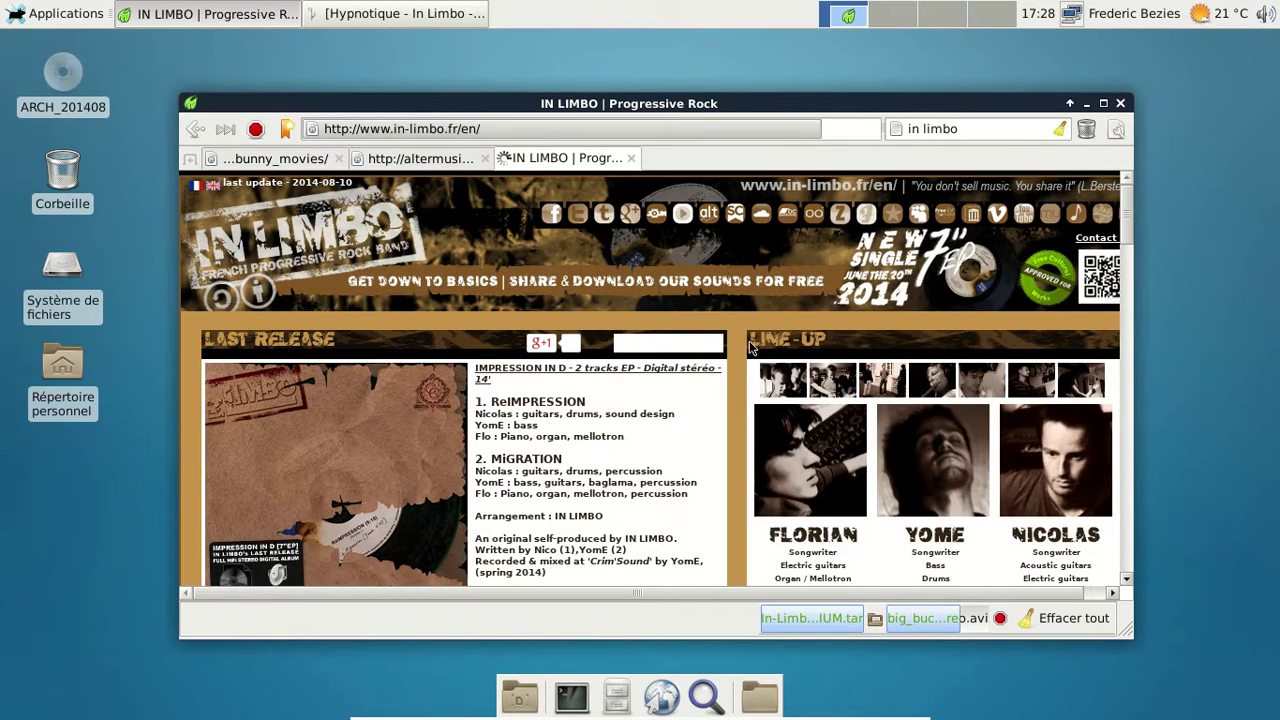
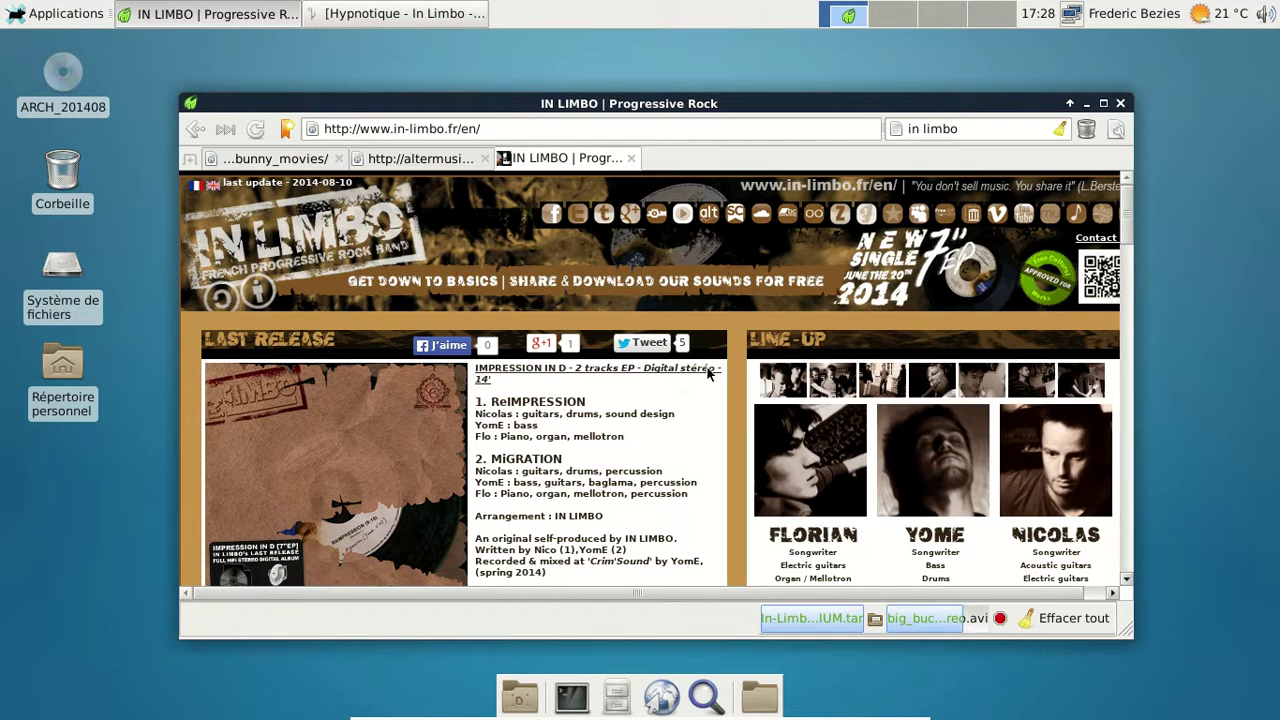
pyautogui.click(470, 162)
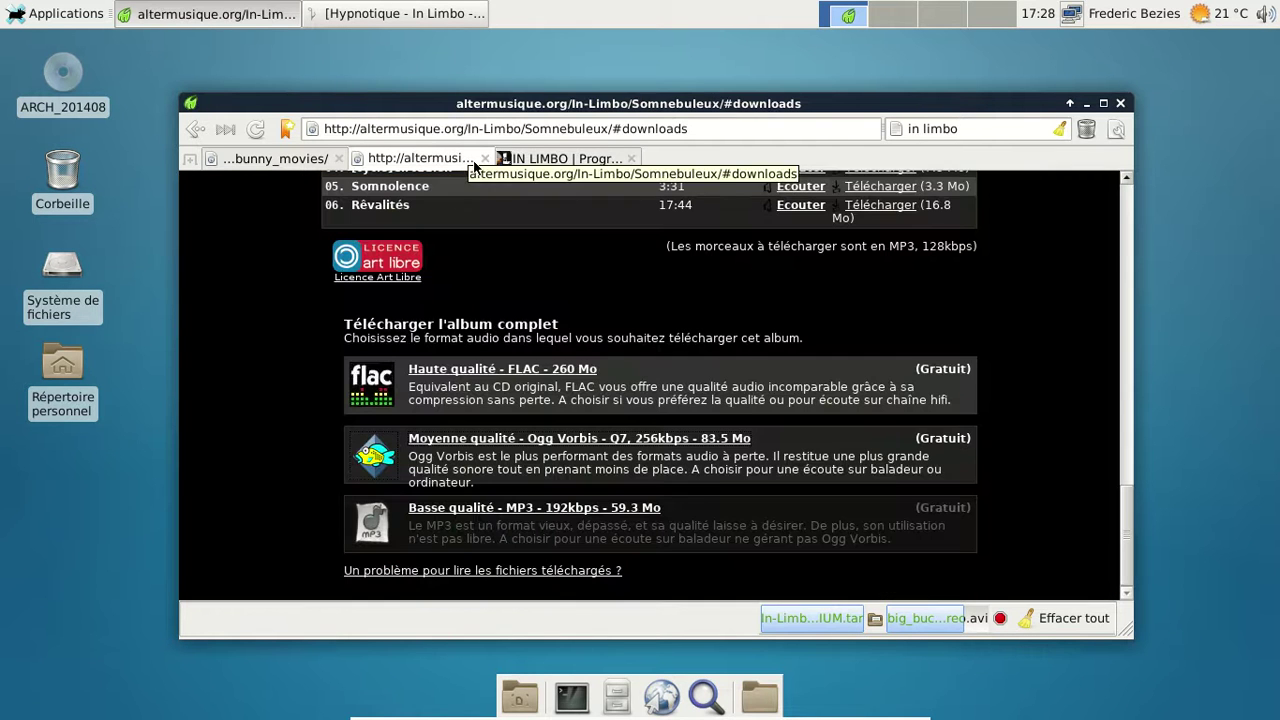
pyautogui.click(485, 158)
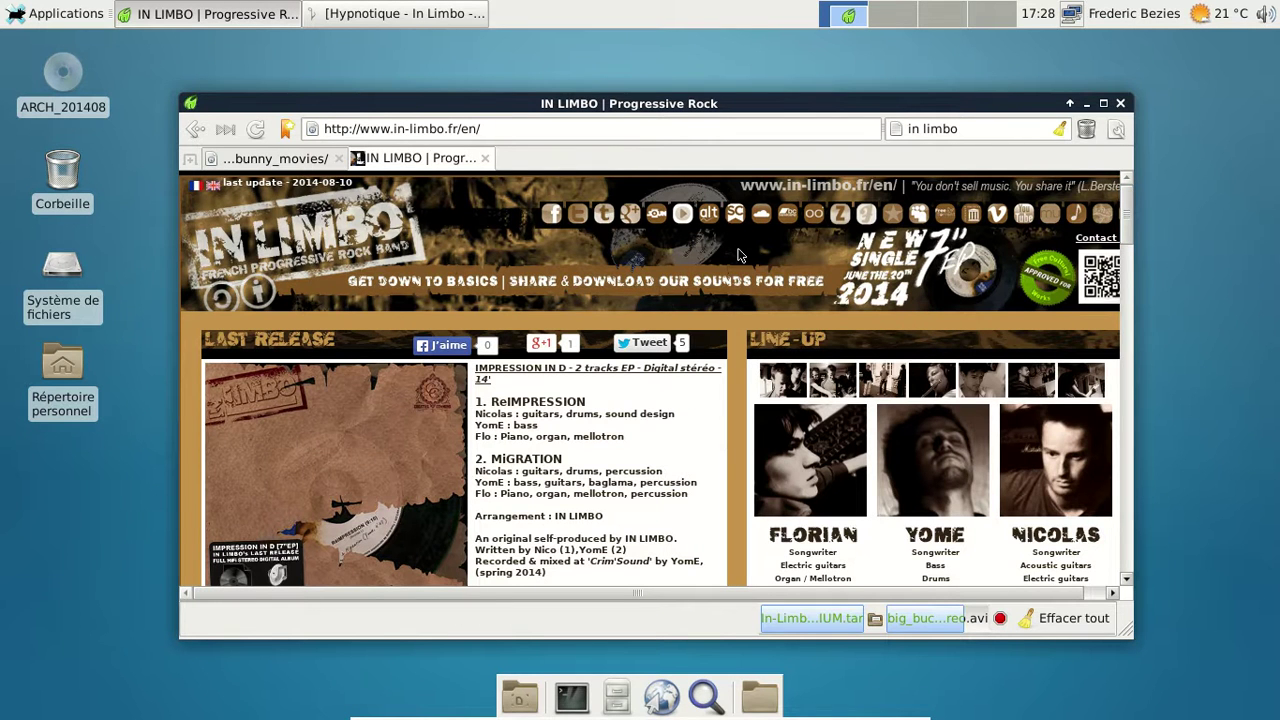
# Browse the installed application categories and launch the Mousepad text editor from the accessories.
pyautogui.click(60, 13)
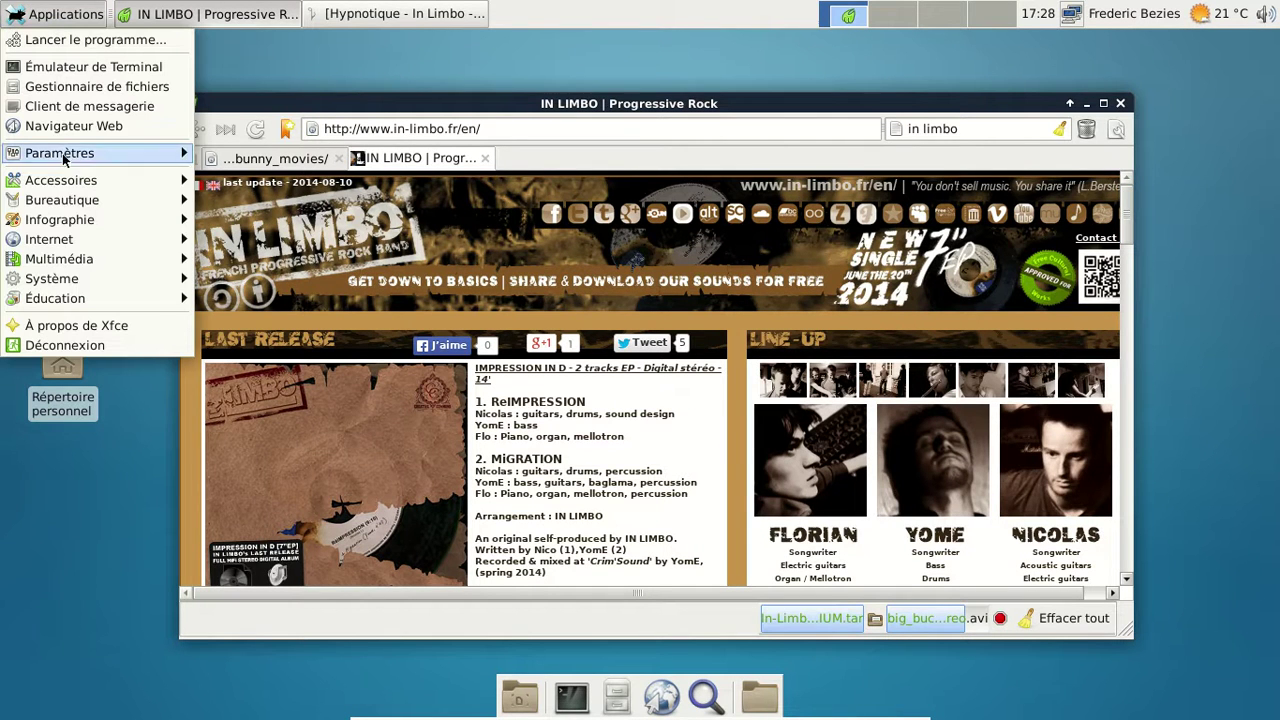
pyautogui.moveTo(91, 257)
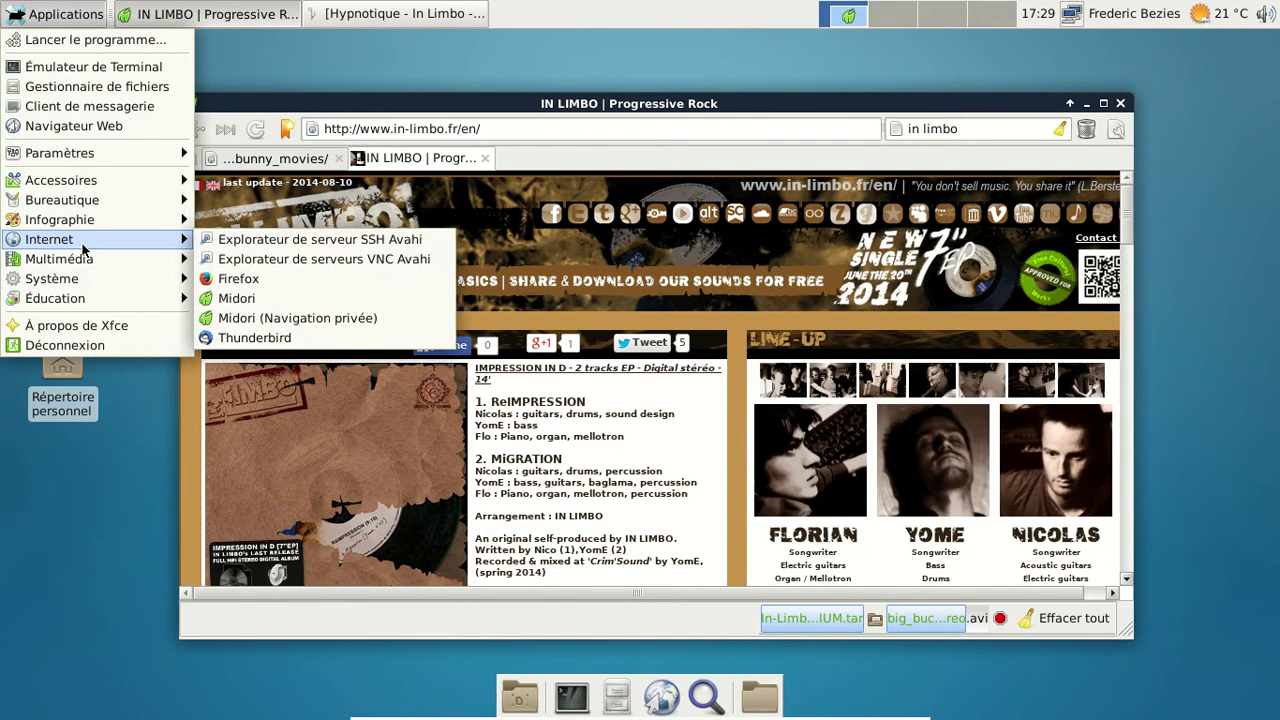
pyautogui.moveTo(84, 224)
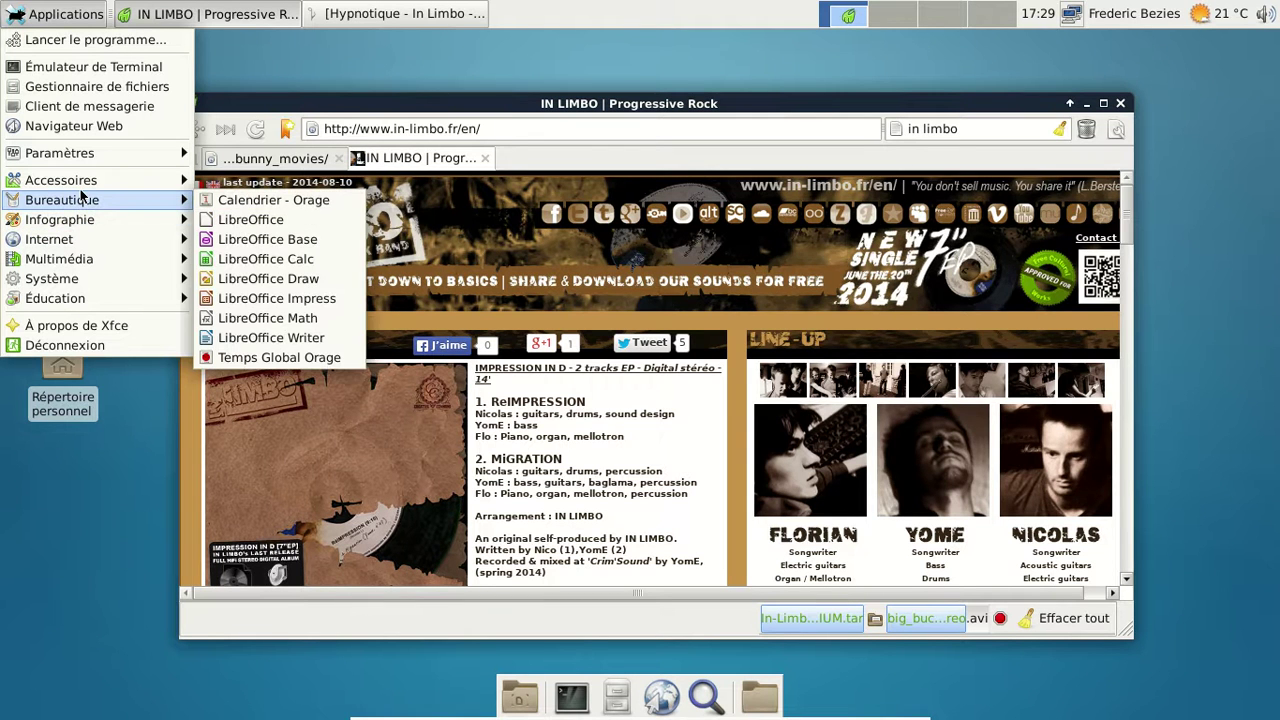
pyautogui.moveTo(78, 182)
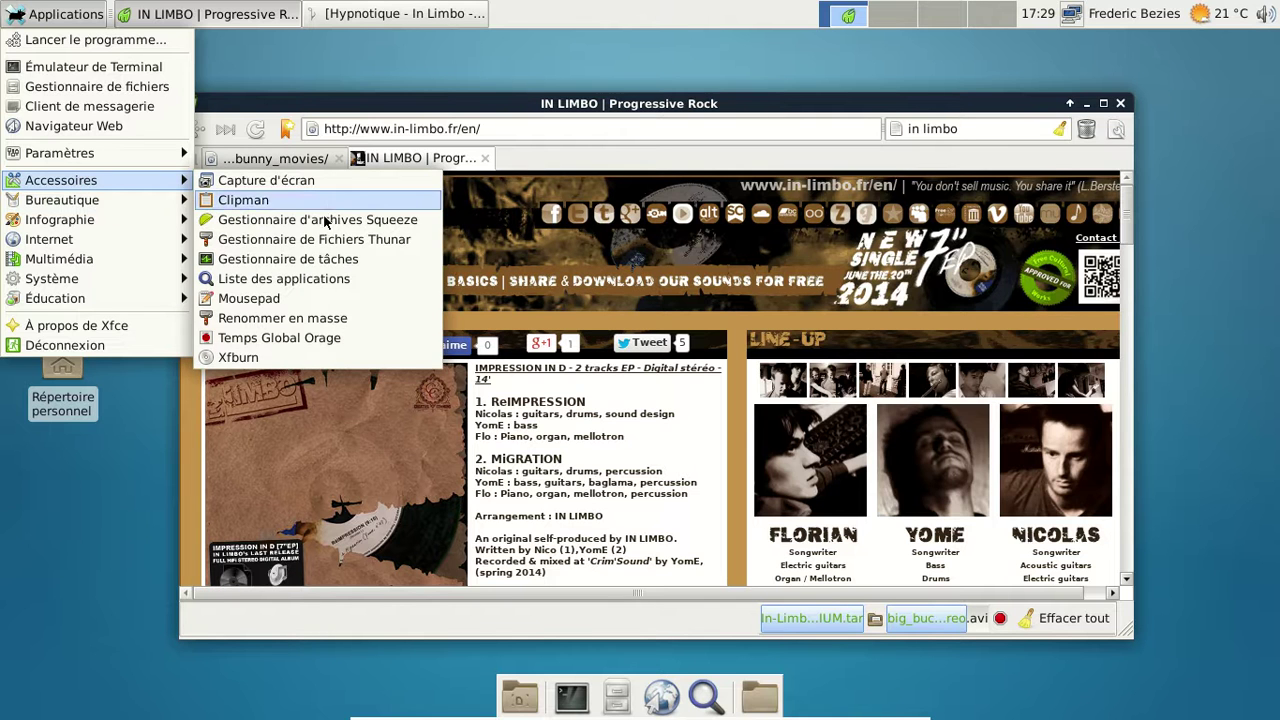
pyautogui.click(296, 304)
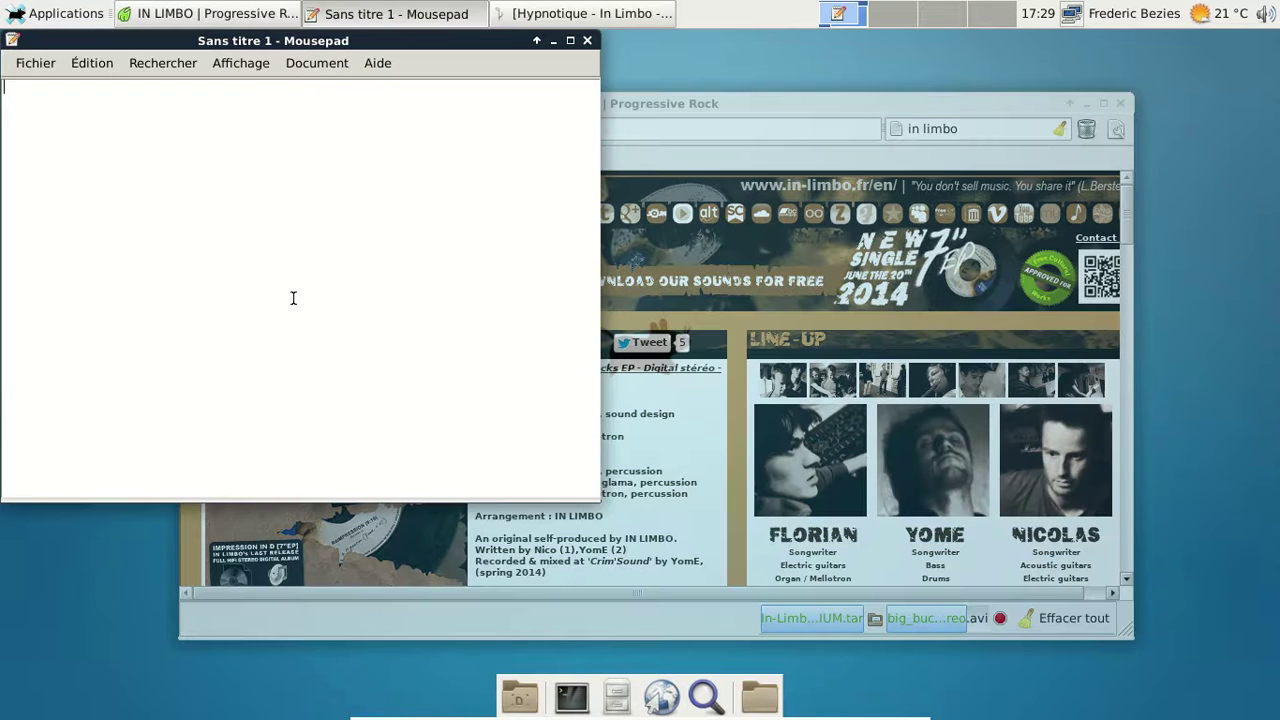
# View Mousepad's version information and close the About dialog.
pyautogui.click(370, 66)
pyautogui.click(387, 105)
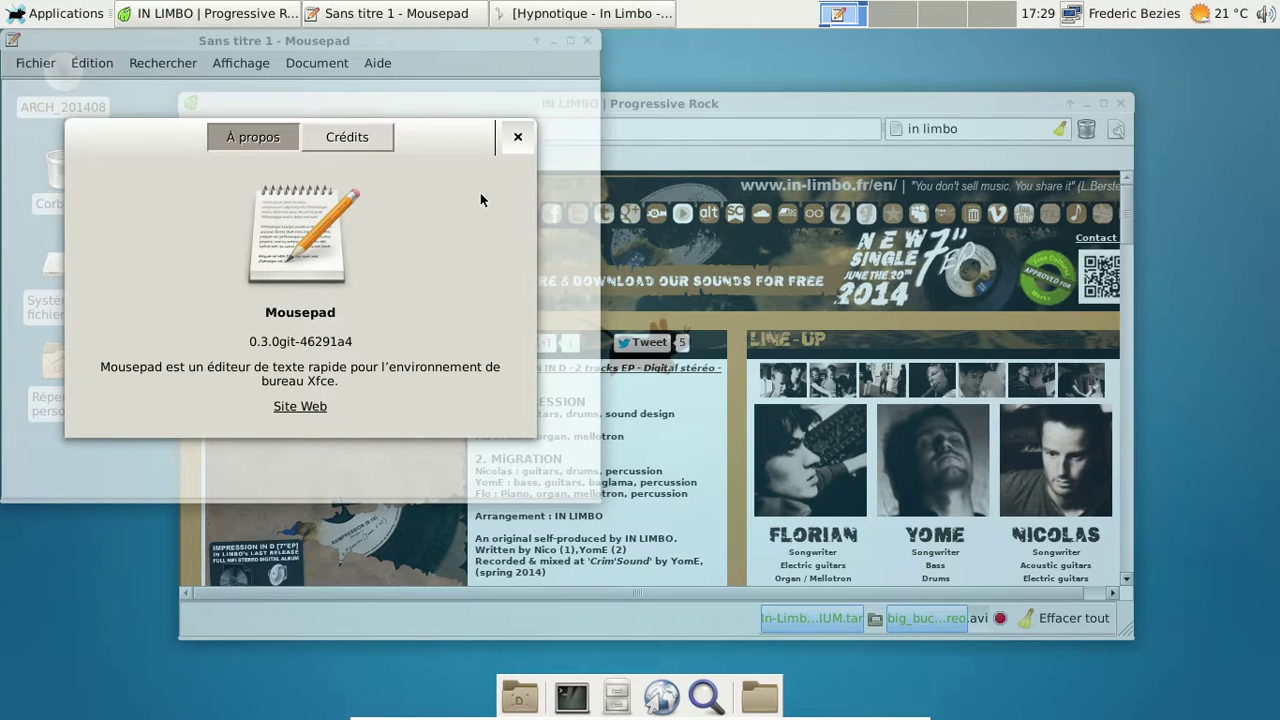
pyautogui.click(518, 139)
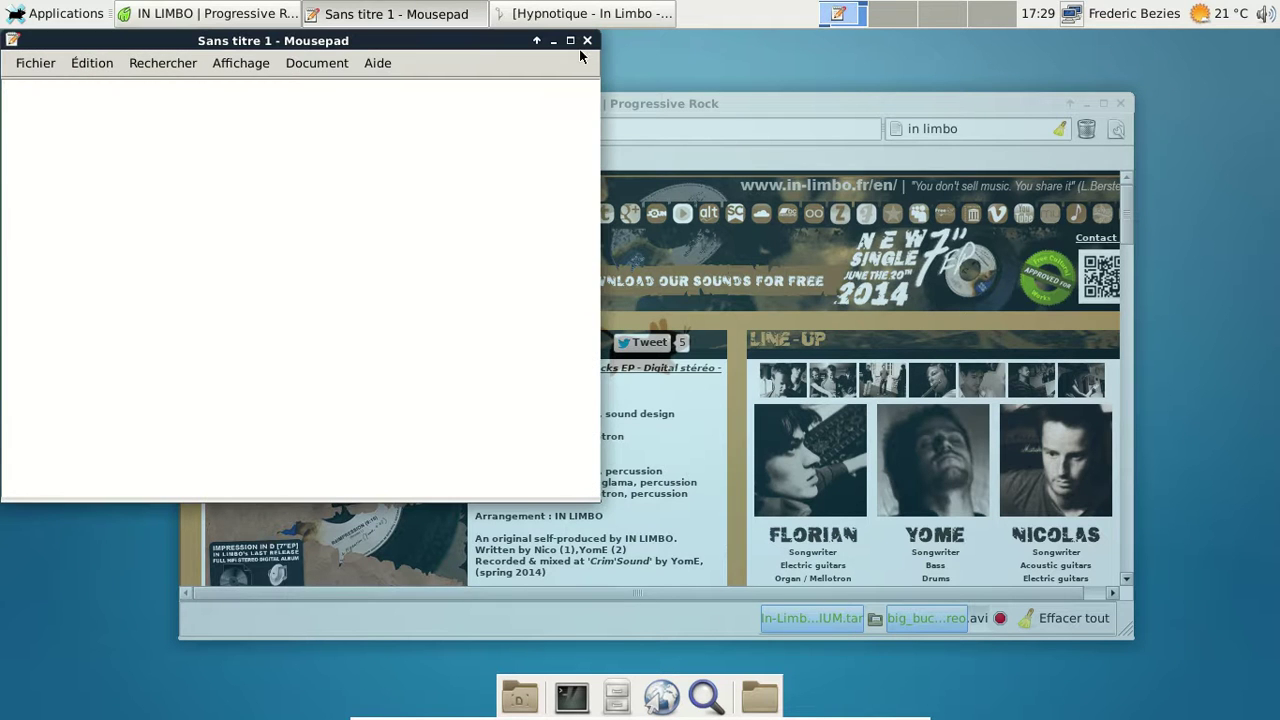
# Reopen Mousepad's About dialog and follow its website link to xfce.org in Firefox.
pyautogui.click(367, 65)
pyautogui.click(377, 110)
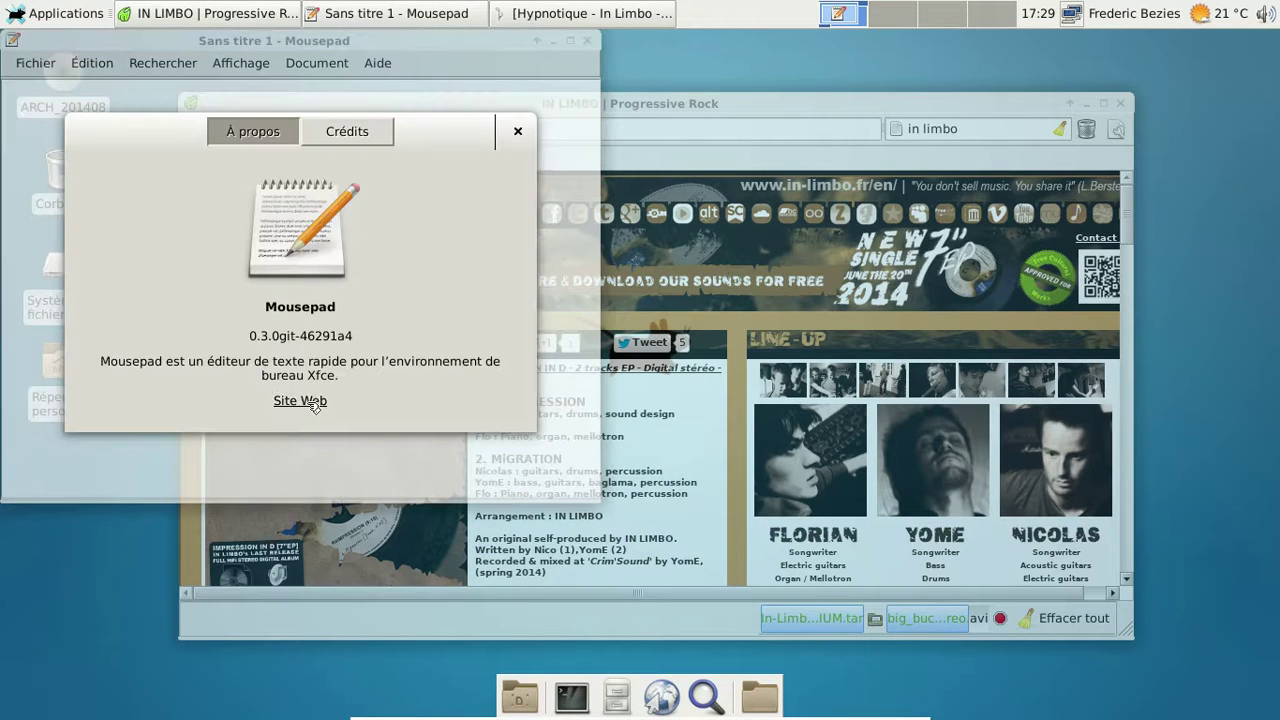
pyautogui.doubleClick(314, 402)
pyautogui.rightClick(314, 402)
pyautogui.click(536, 297)
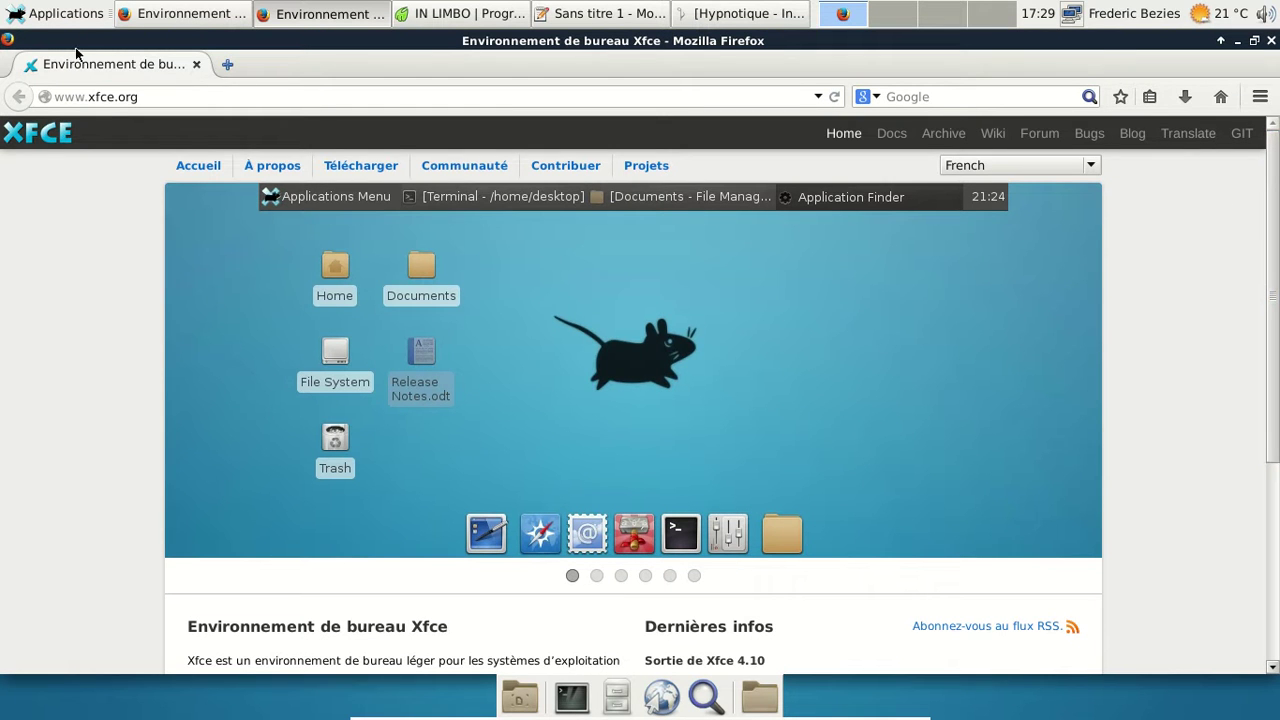
# Return to Mousepad's About dialog, view the credits and close the dialog.
pyautogui.click(638, 14)
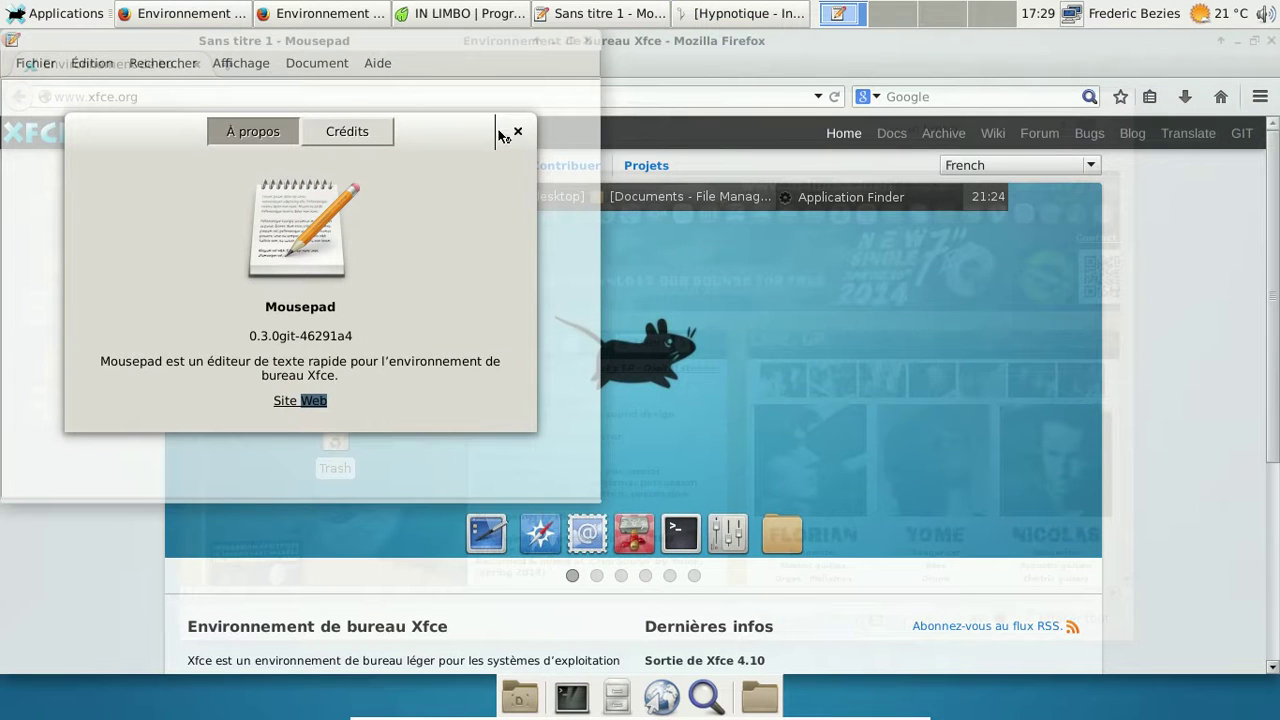
pyautogui.click(354, 133)
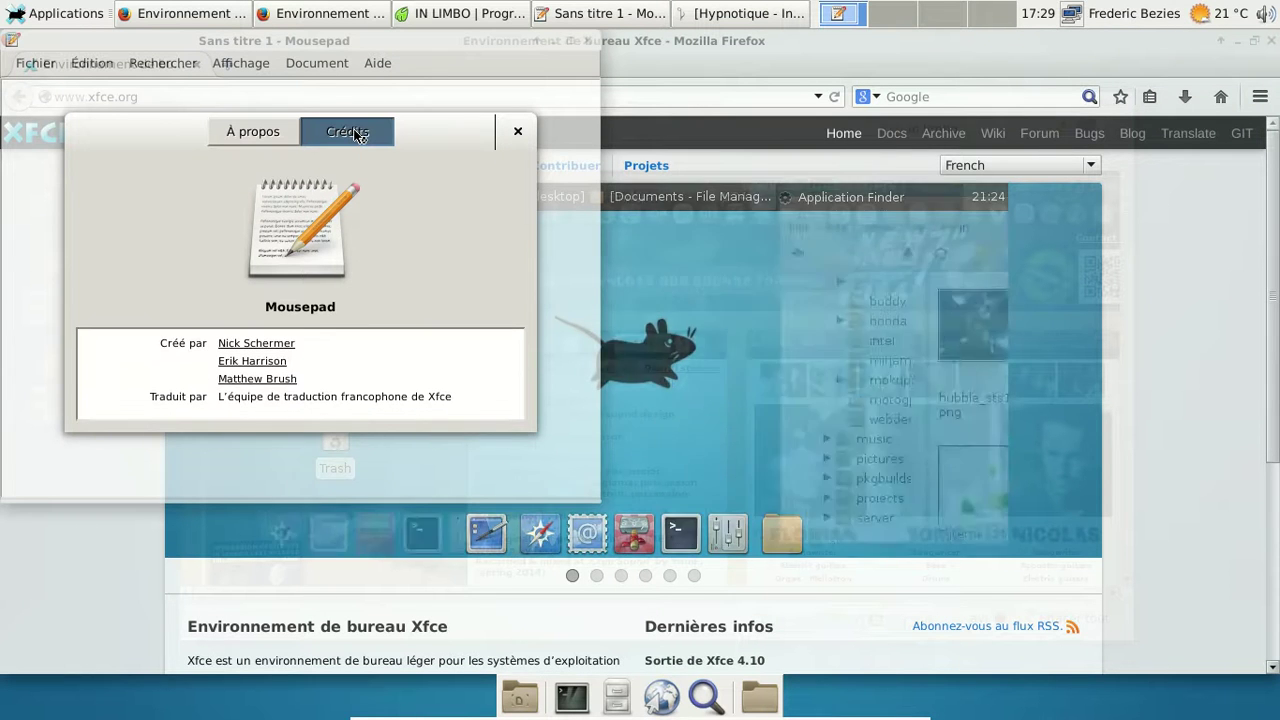
pyautogui.click(518, 131)
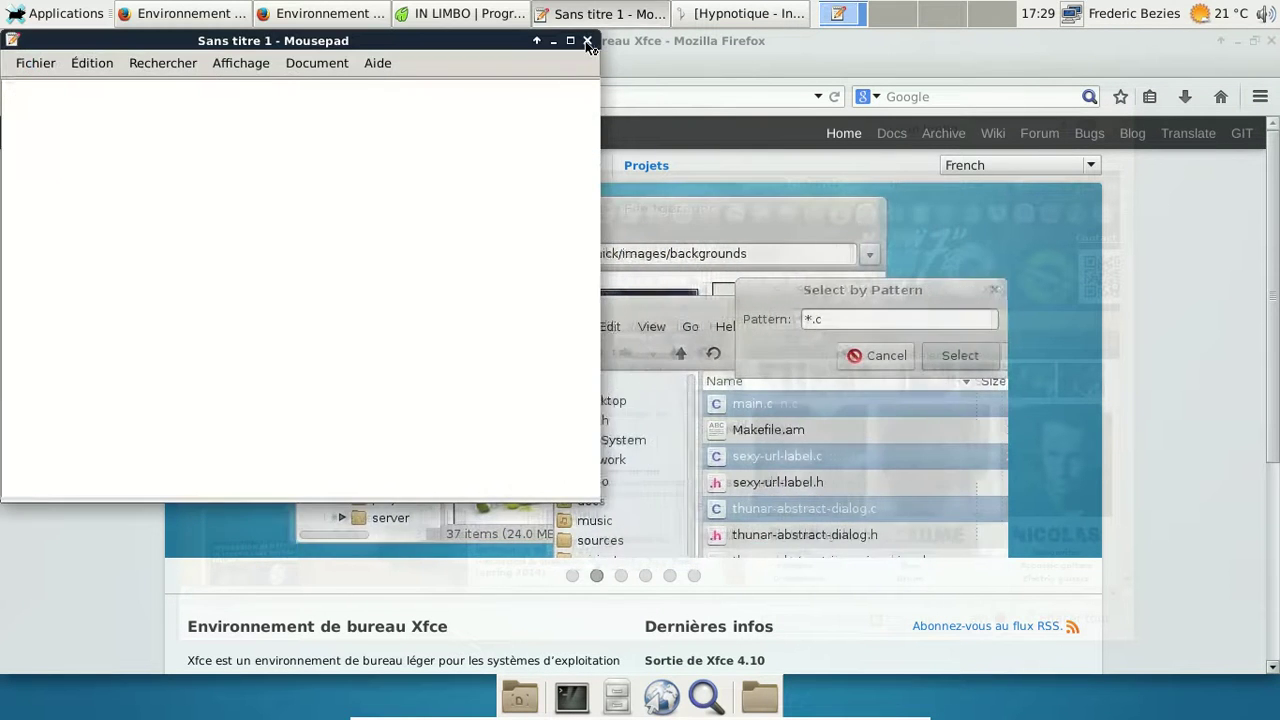
# Close Mousepad and both Firefox windows showing xfce.org.
pyautogui.click(587, 41)
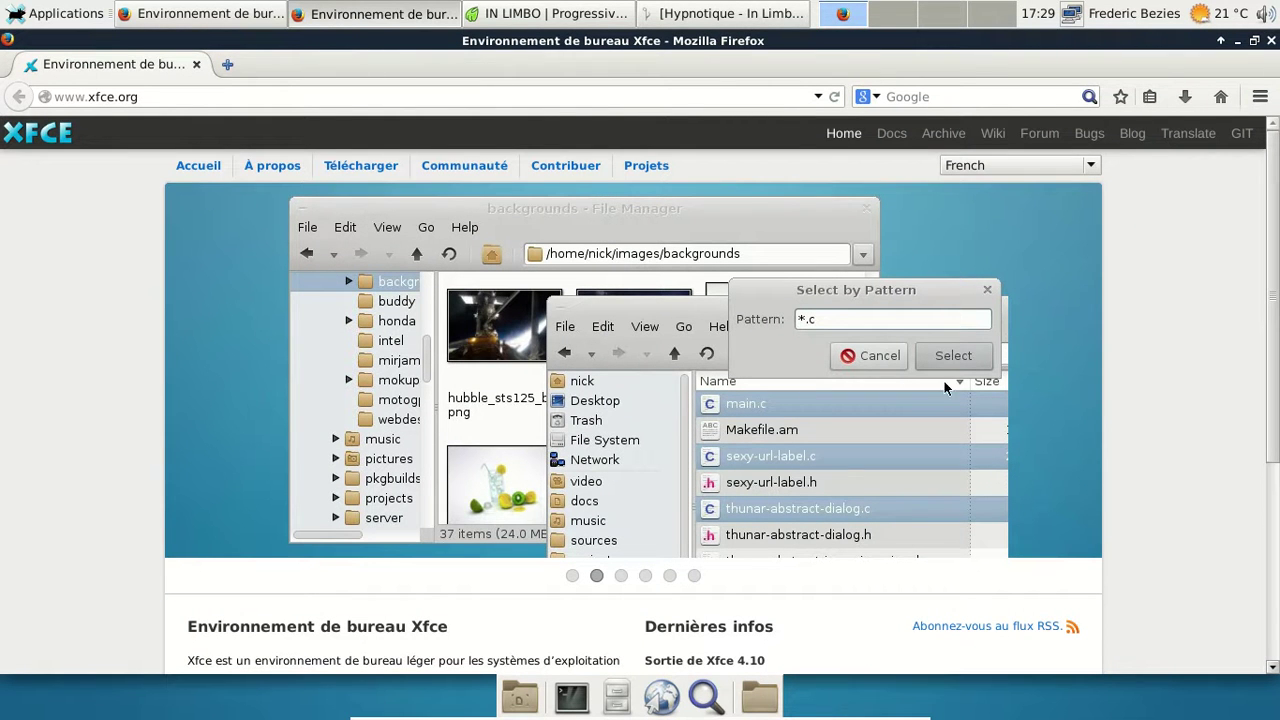
pyautogui.click(1271, 41)
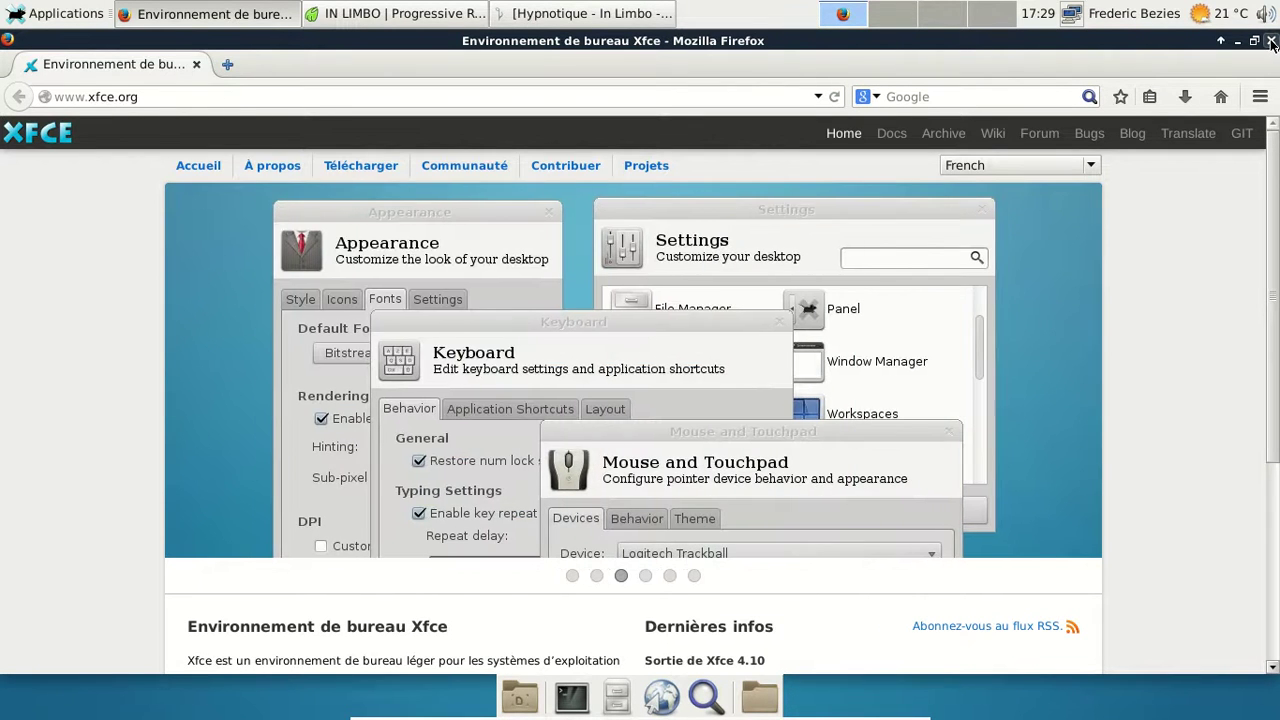
pyautogui.click(1271, 41)
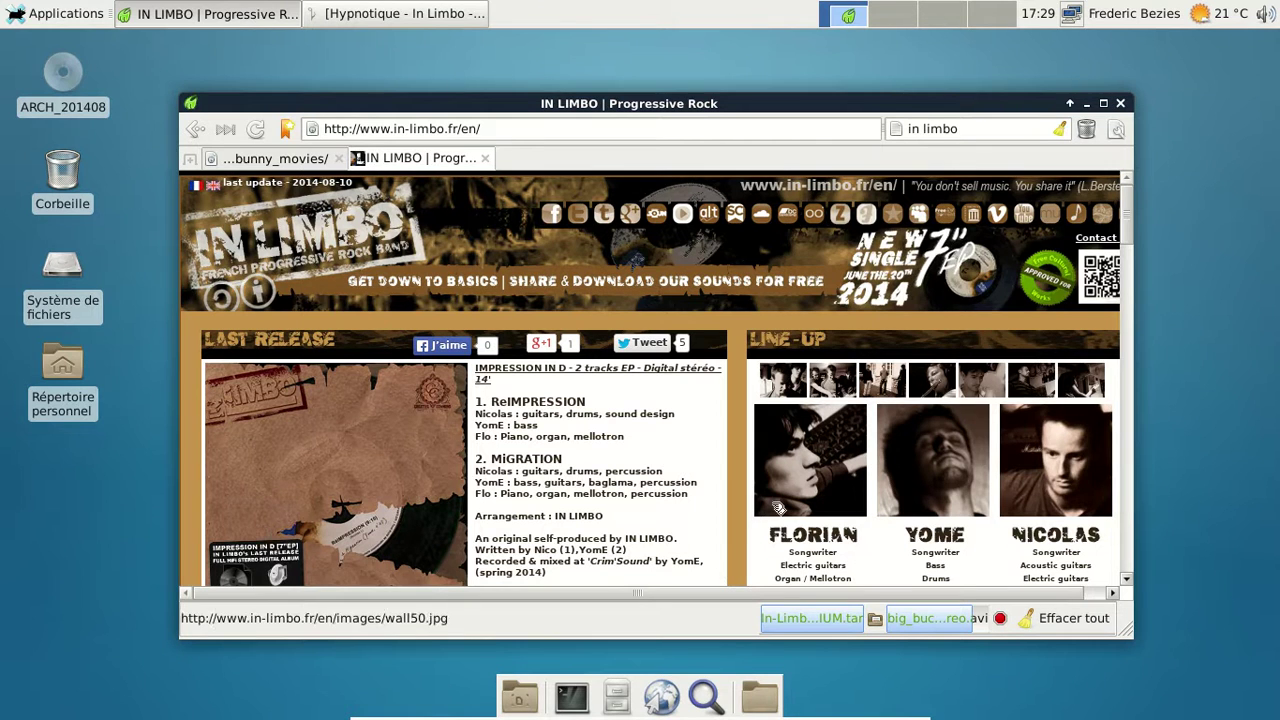
# Pause playback in Quod Libet and close the player, and close the IN LIMBO tab in Midori.
pyautogui.click(470, 14)
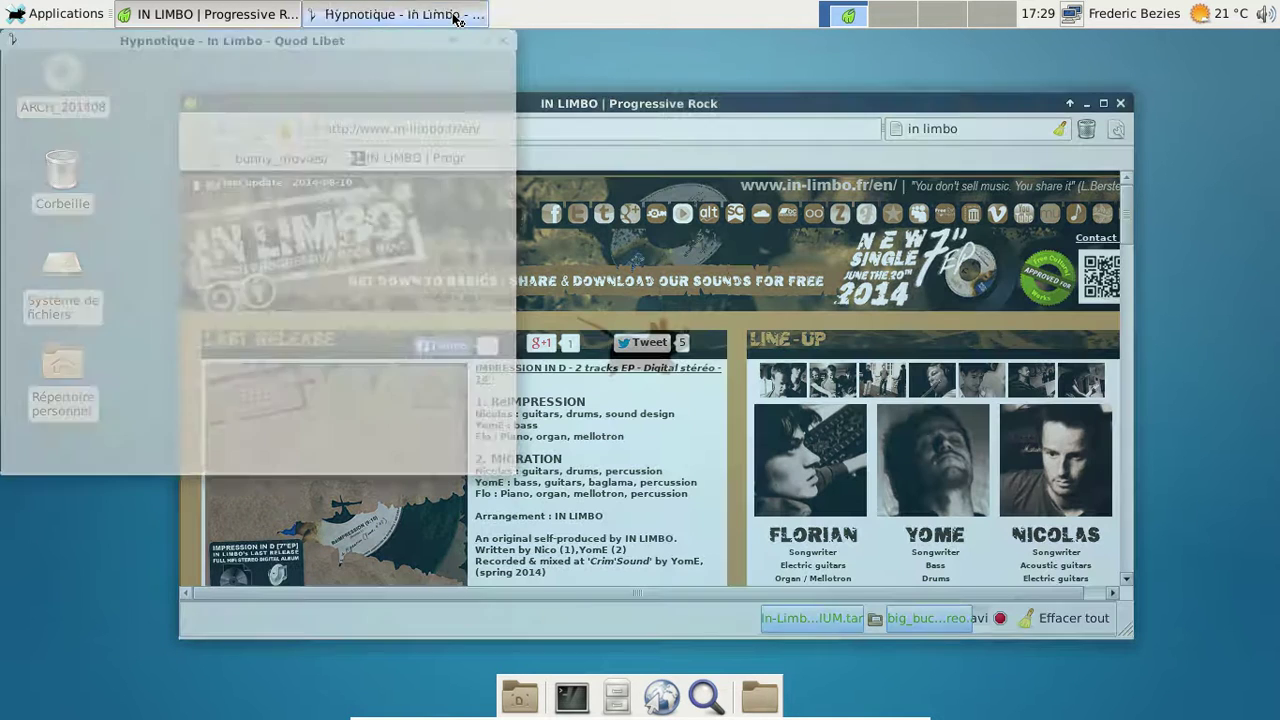
pyautogui.click(63, 99)
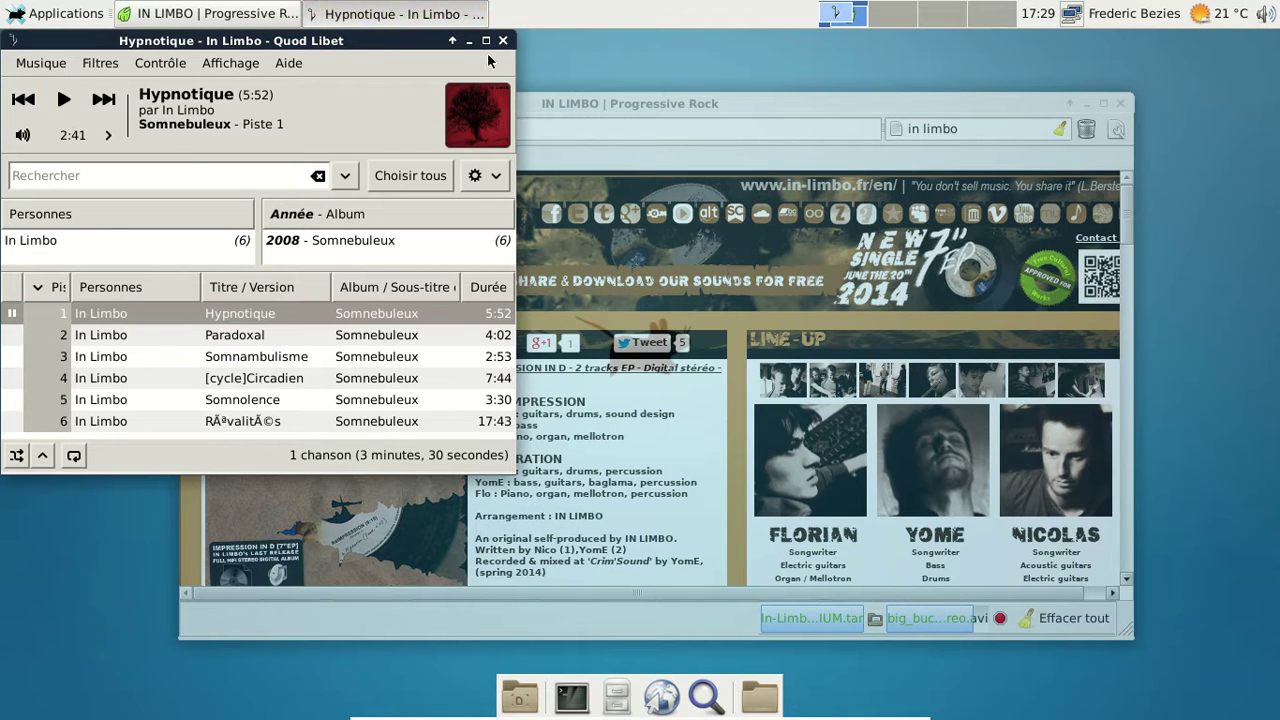
pyautogui.click(503, 41)
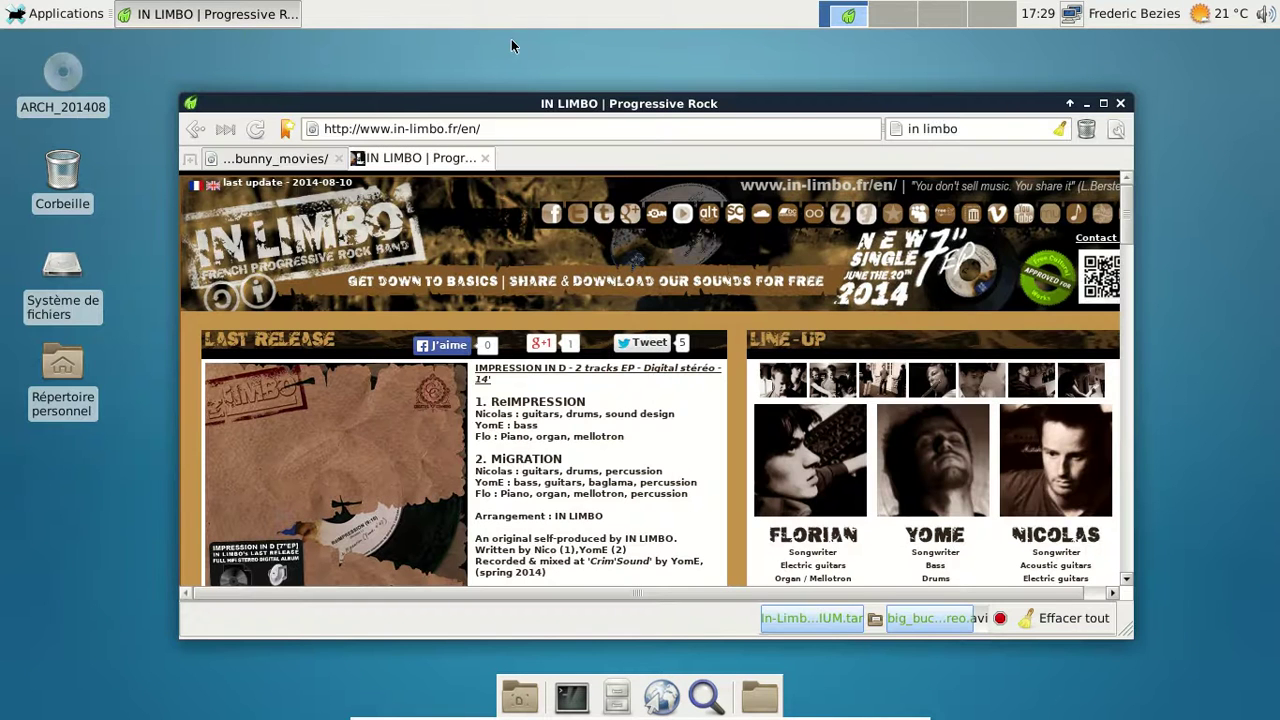
pyautogui.click(486, 158)
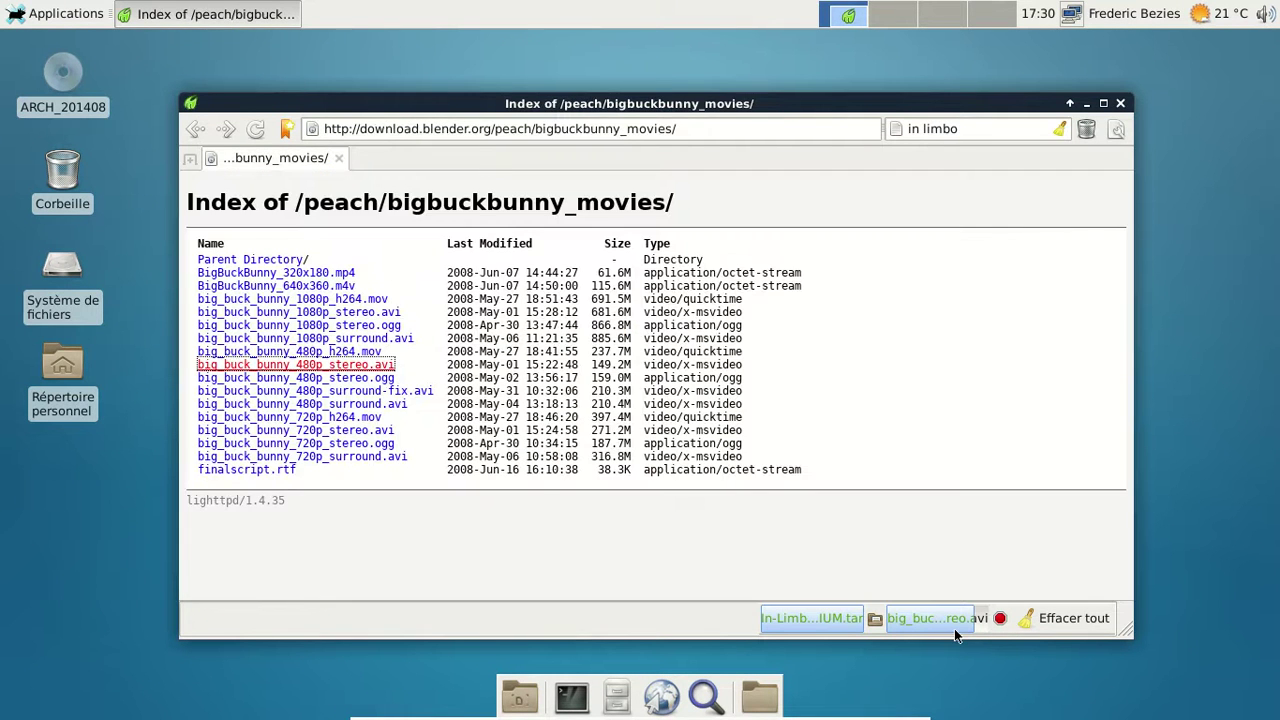
pyautogui.moveTo(966, 622)
# Open the xfce411 folder from the home directory and enlarge the file manager window to look over the stored packages.
pyautogui.doubleClick(66, 400)
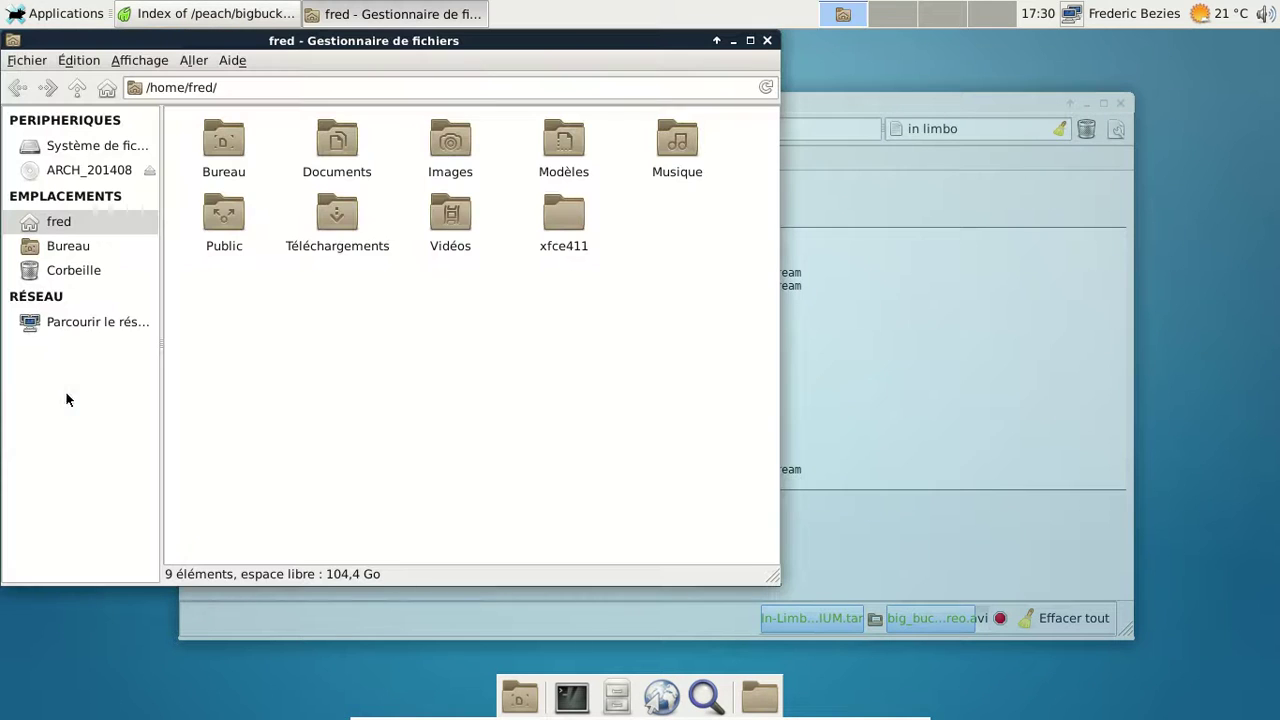
pyautogui.doubleClick(578, 220)
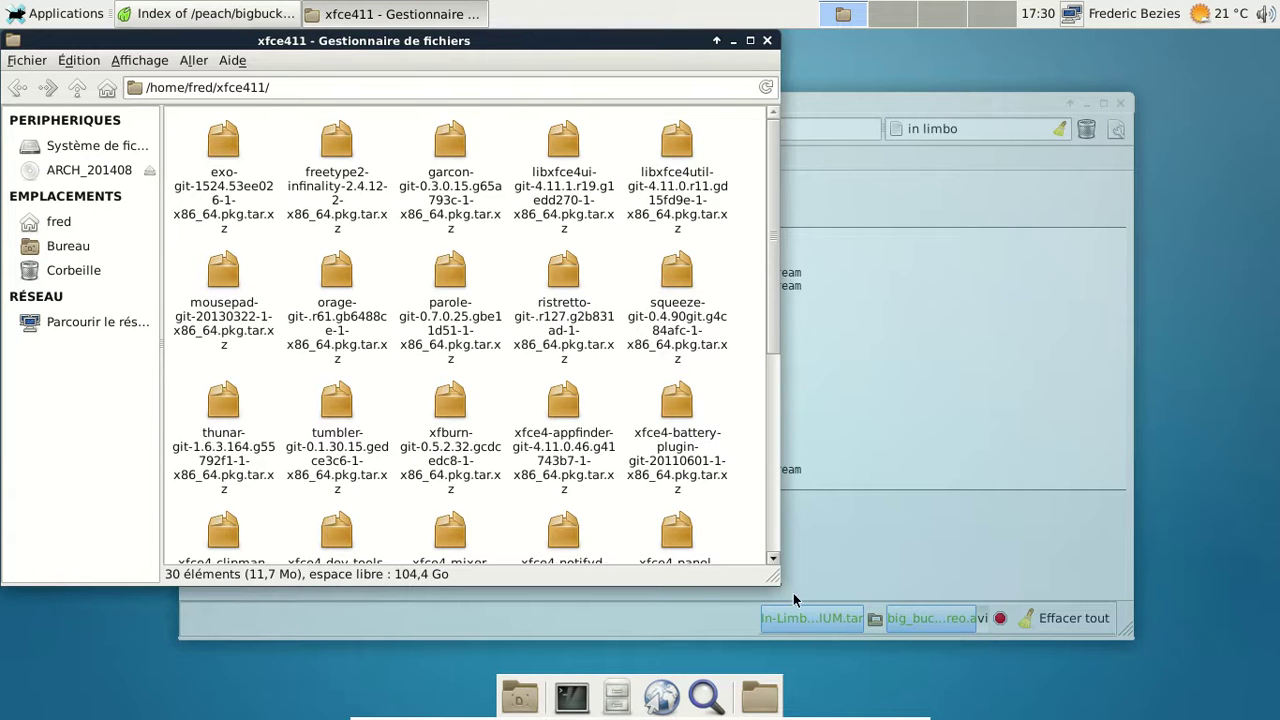
pyautogui.moveTo(774, 578); pyautogui.dragTo(1097, 617)
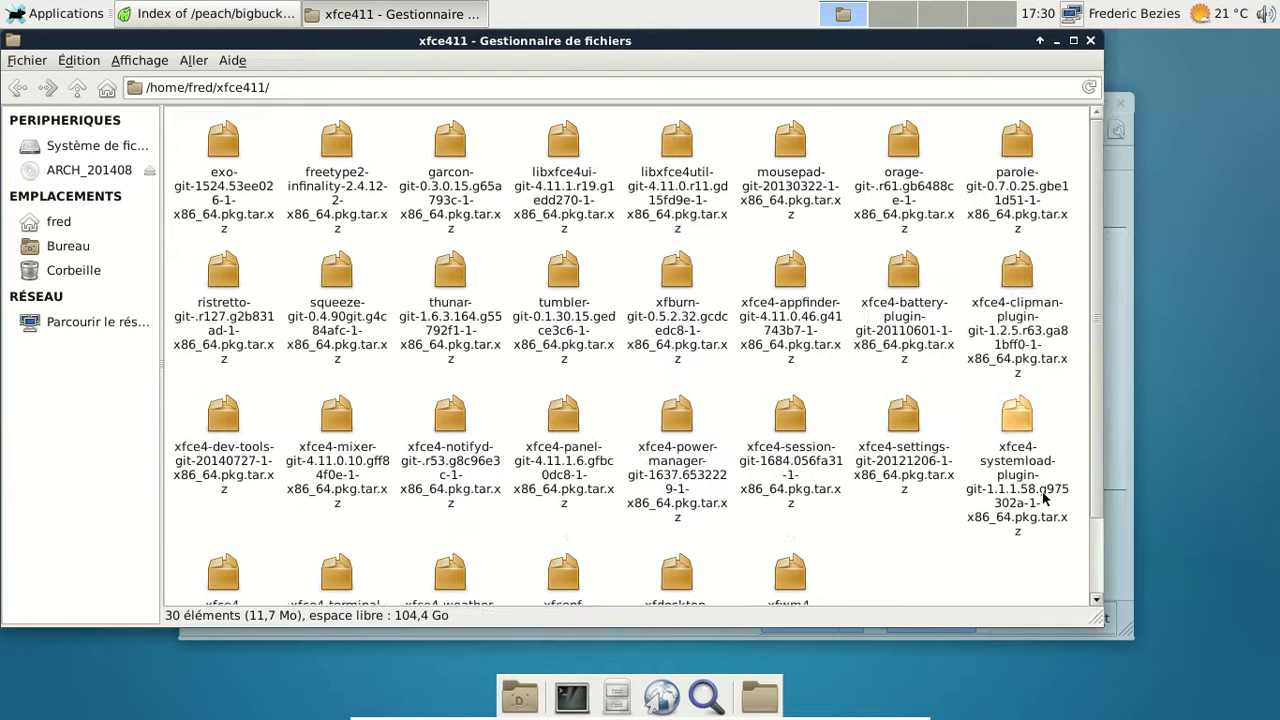
pyautogui.scroll(-1, 1067, 369)
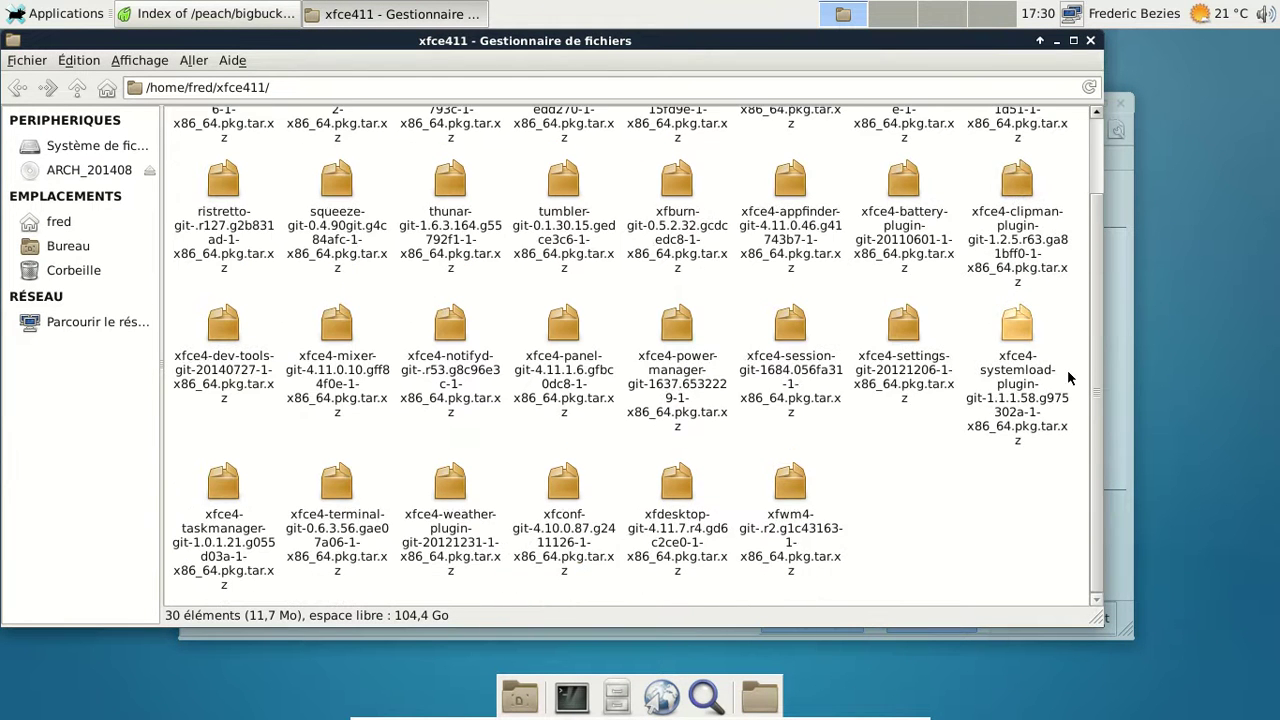
pyautogui.scroll(1, 1067, 377)
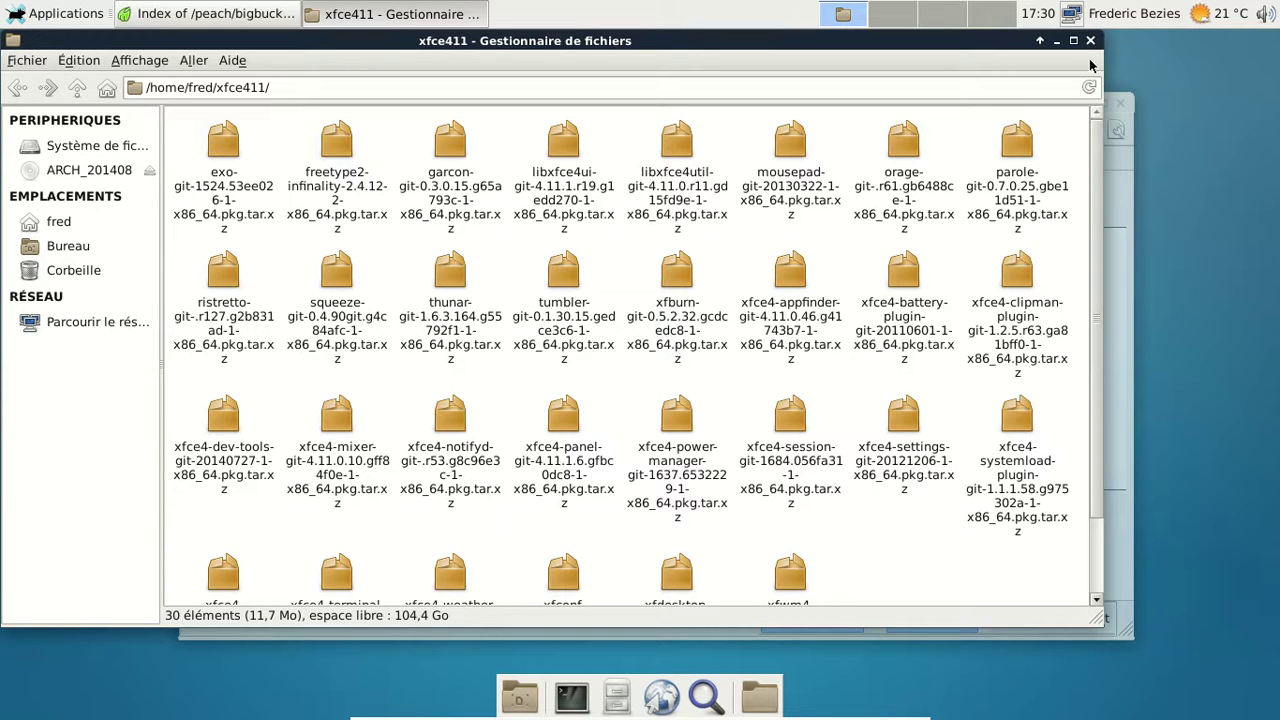
# Look over the file manager's Aide and Affichage options and close the xfce411 window.
pyautogui.click(232, 60)
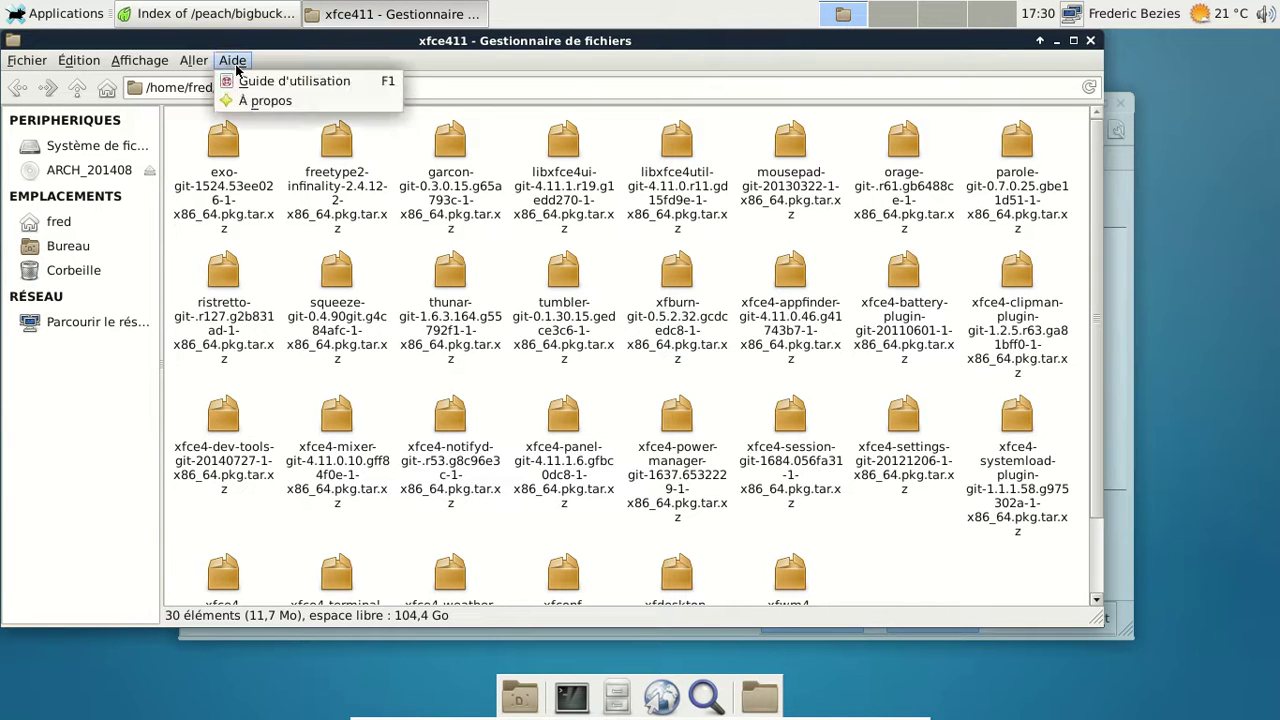
pyautogui.moveTo(153, 63)
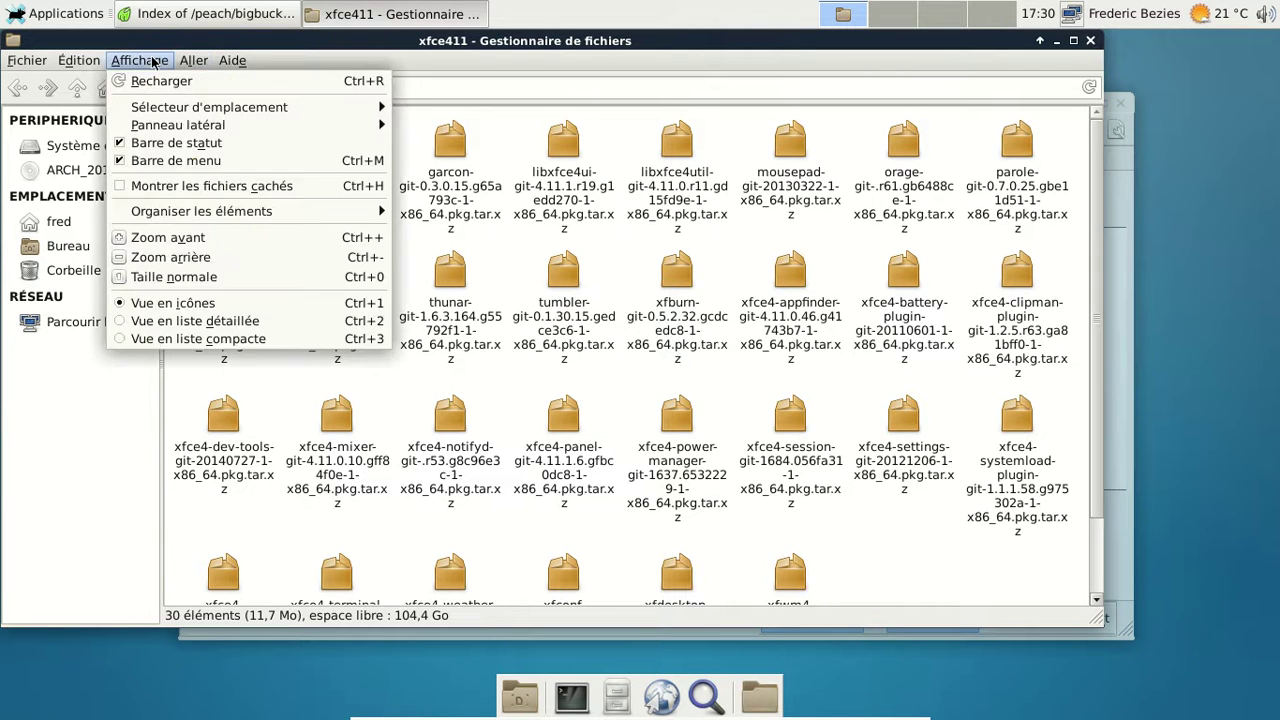
pyautogui.click(13, 64)
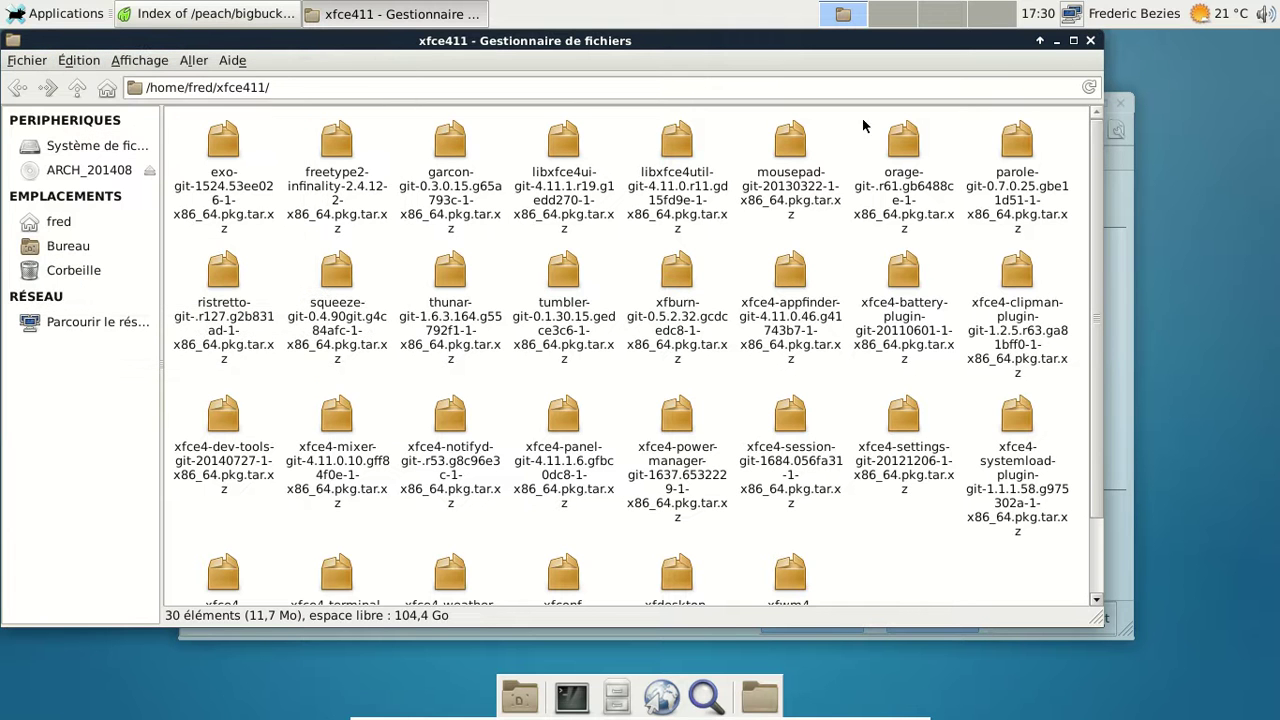
pyautogui.click(1092, 40)
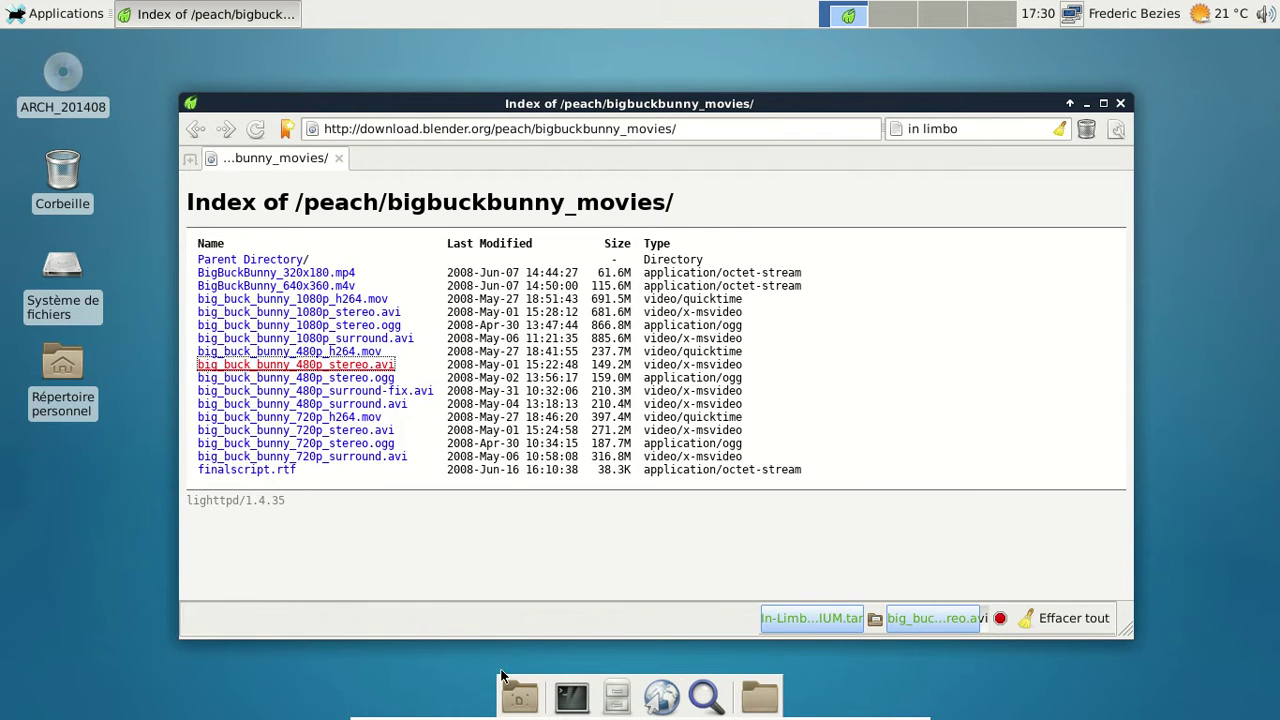
# View the application finder and the home folder launcher's list of subfolders, closing each one.
pyautogui.click(705, 697)
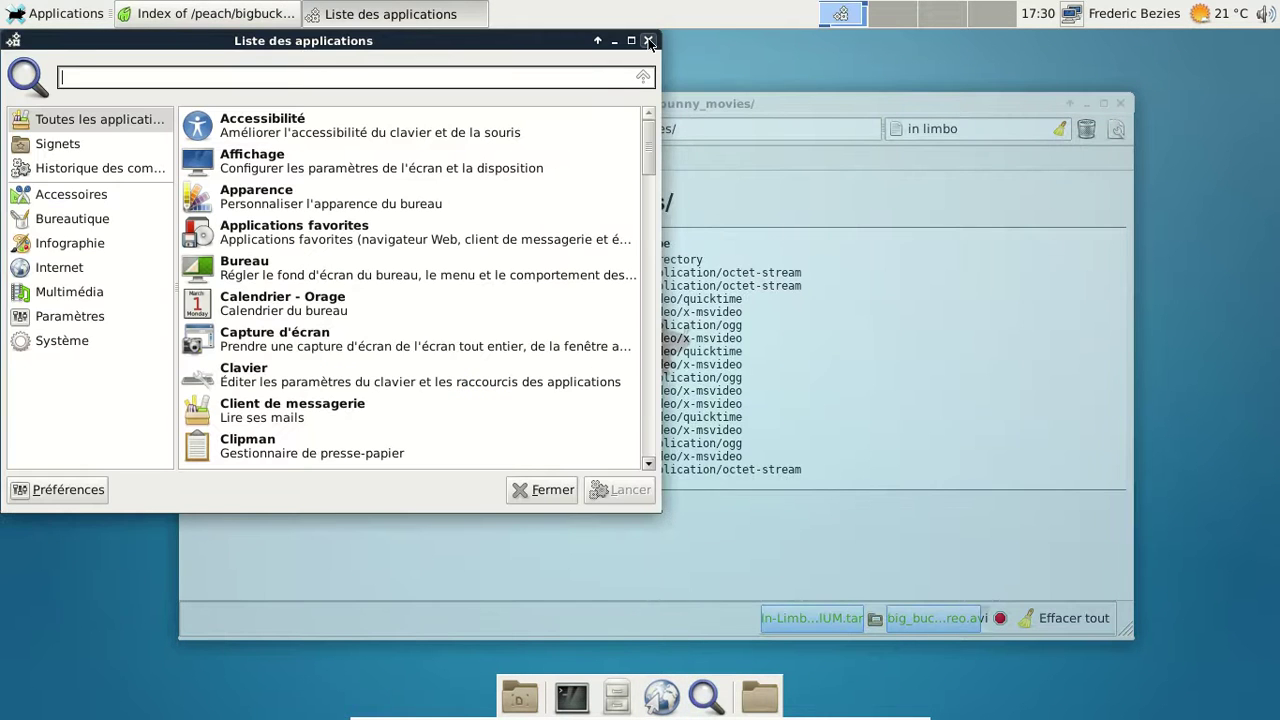
pyautogui.click(648, 38)
pyautogui.click(756, 696)
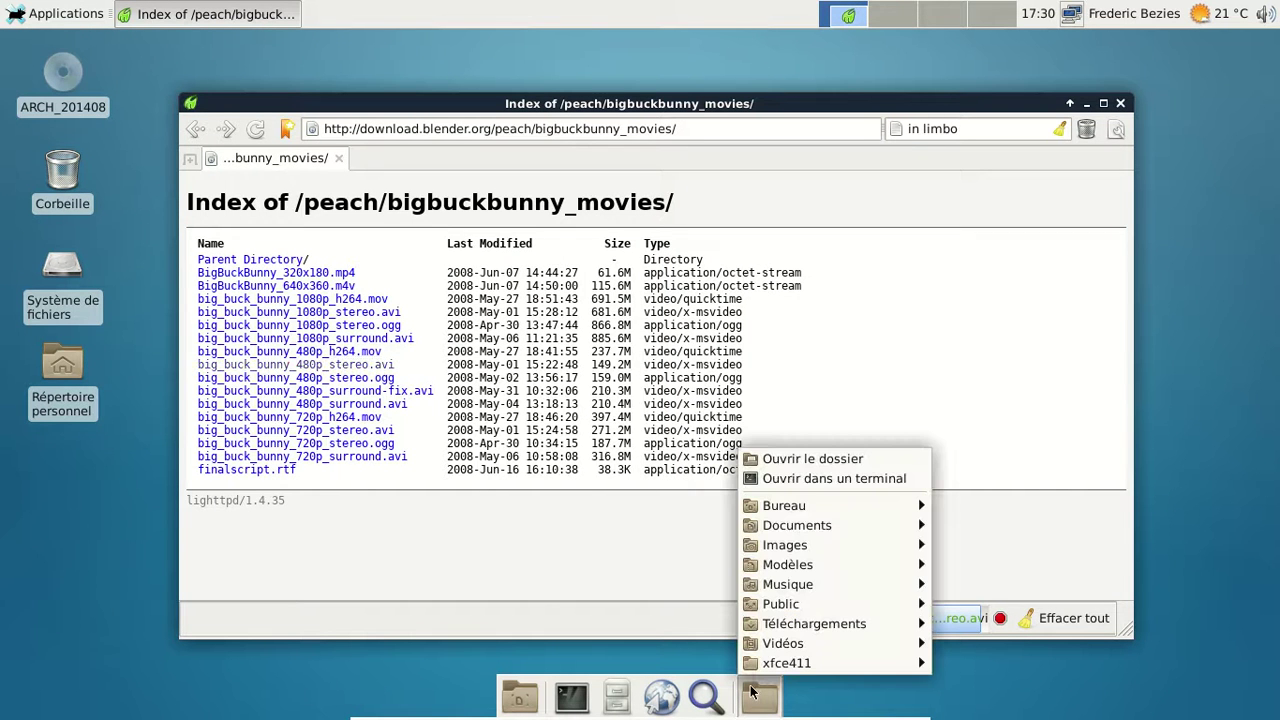
pyautogui.click(995, 318)
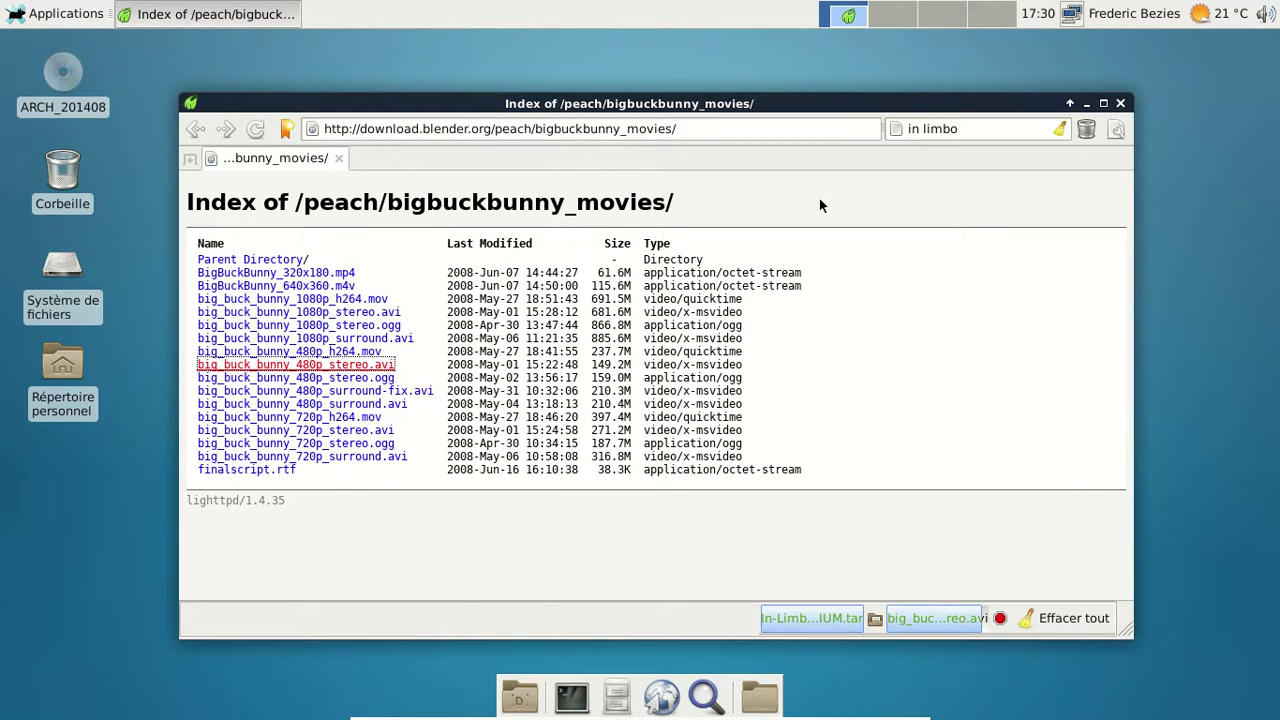
# View the session actions offered for the logged-in account and dismiss the list.
pyautogui.click(1106, 22)
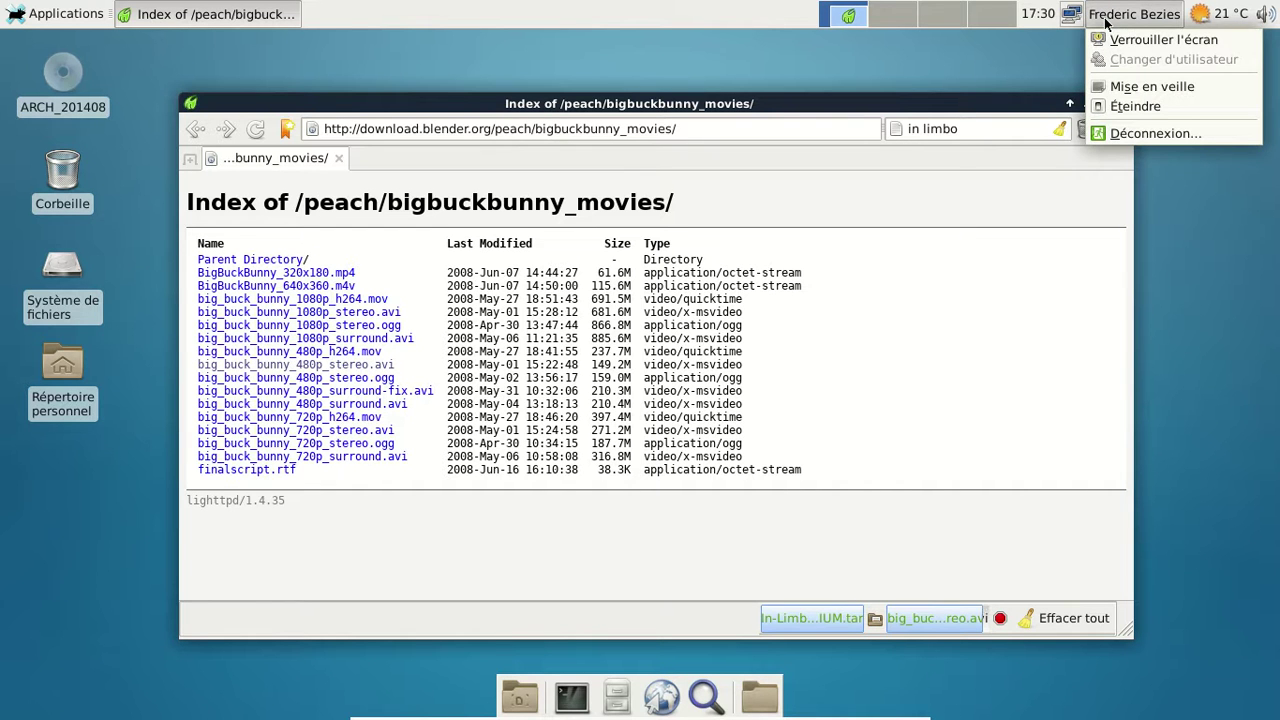
pyautogui.click(1106, 22)
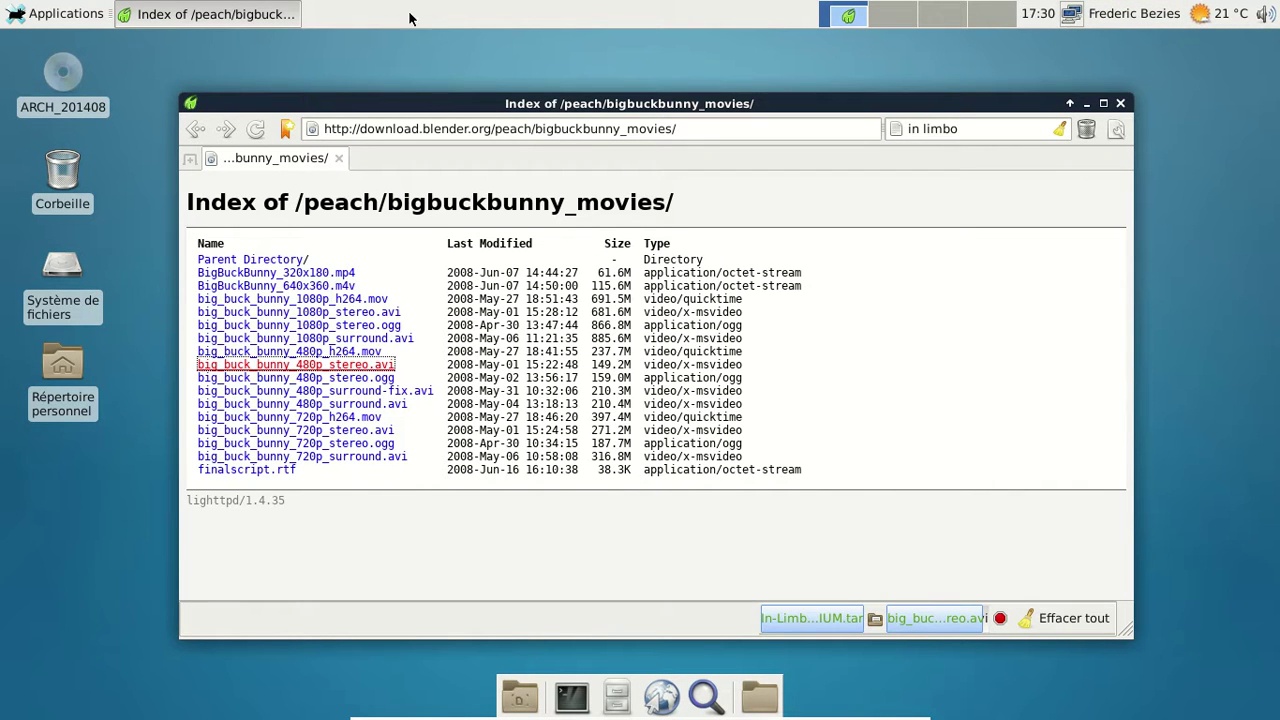
# Look through the Xfce settings manager, view the Tableau de bord display settings and close the window.
pyautogui.click(58, 14)
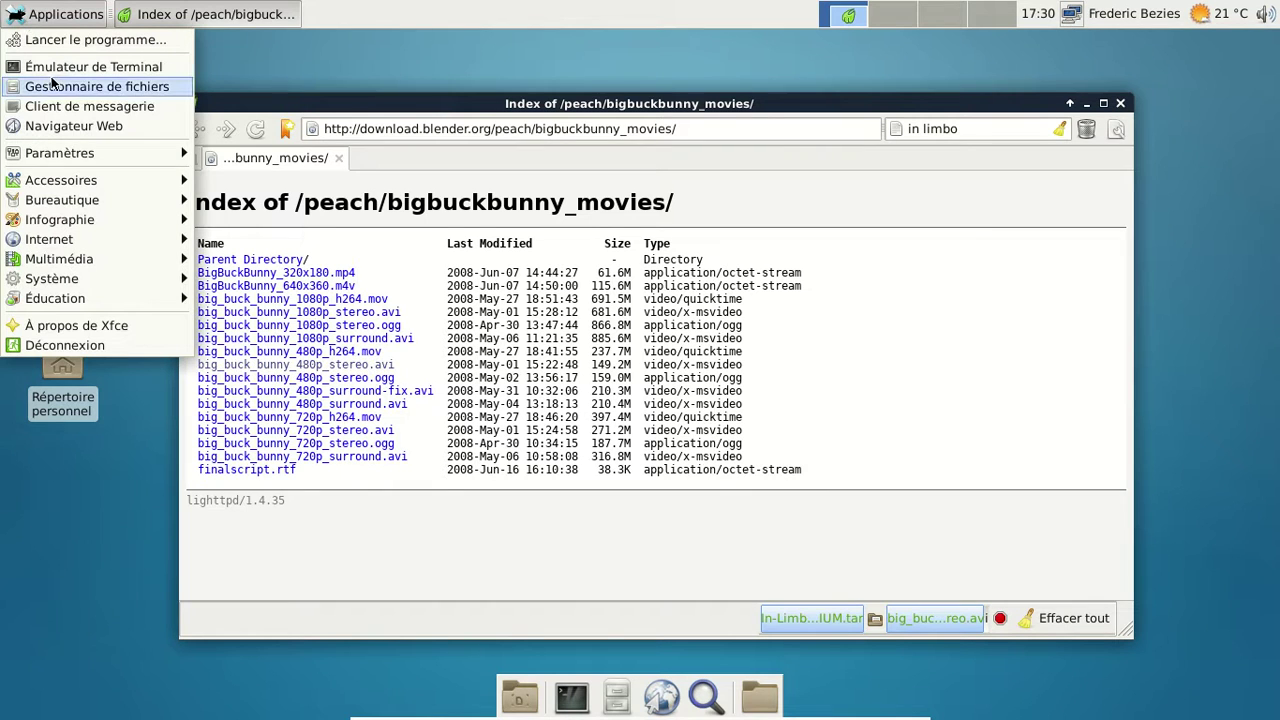
pyautogui.moveTo(90, 153)
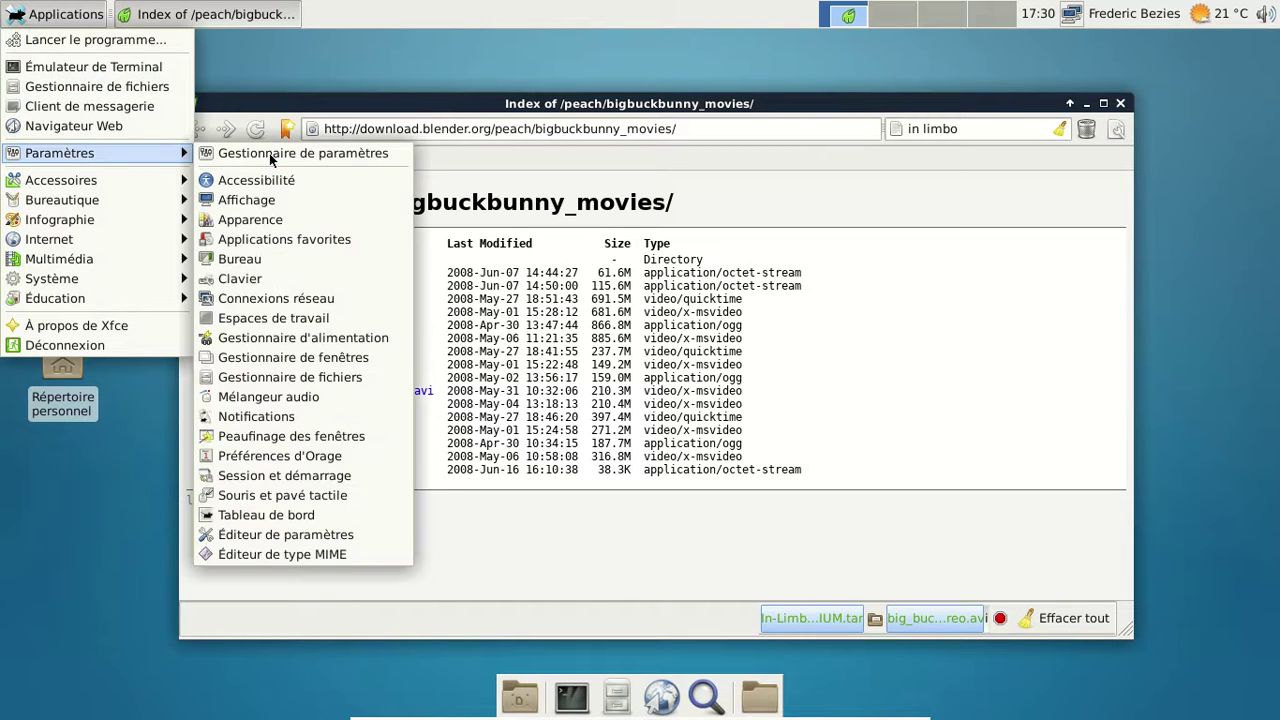
pyautogui.click(296, 159)
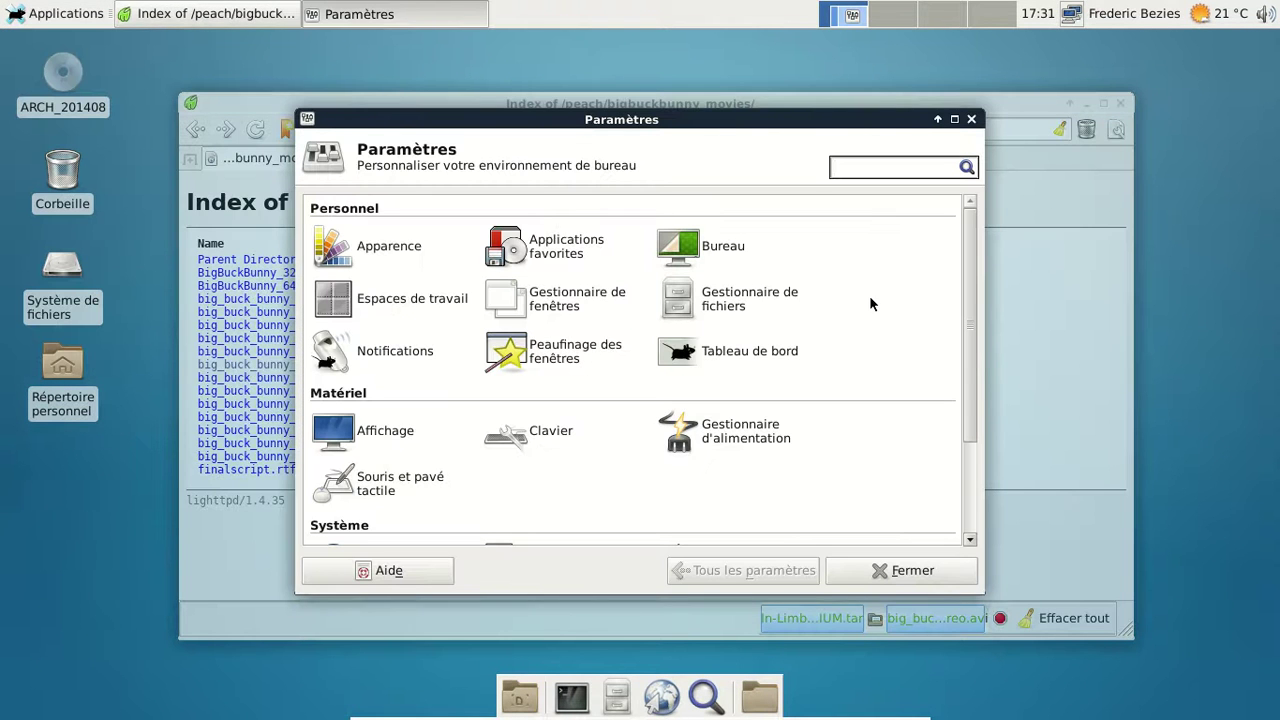
pyautogui.scroll(-2, 879, 310)
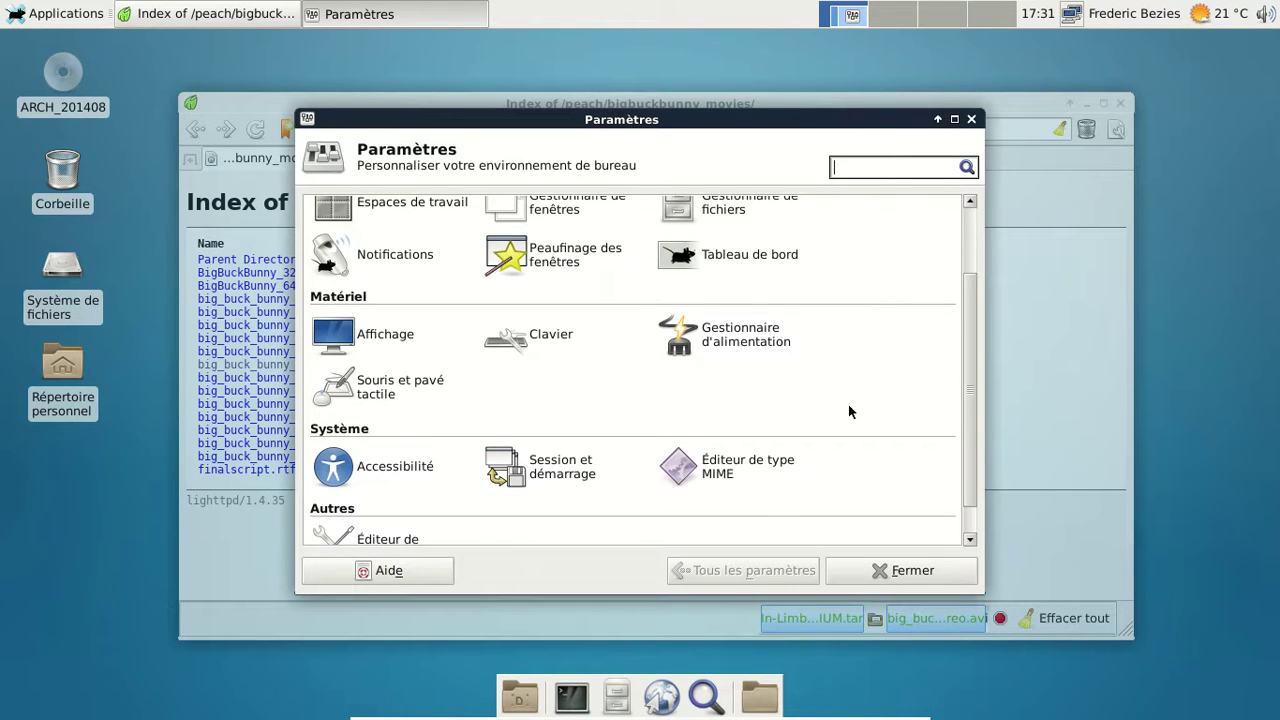
pyautogui.scroll(2, 848, 411)
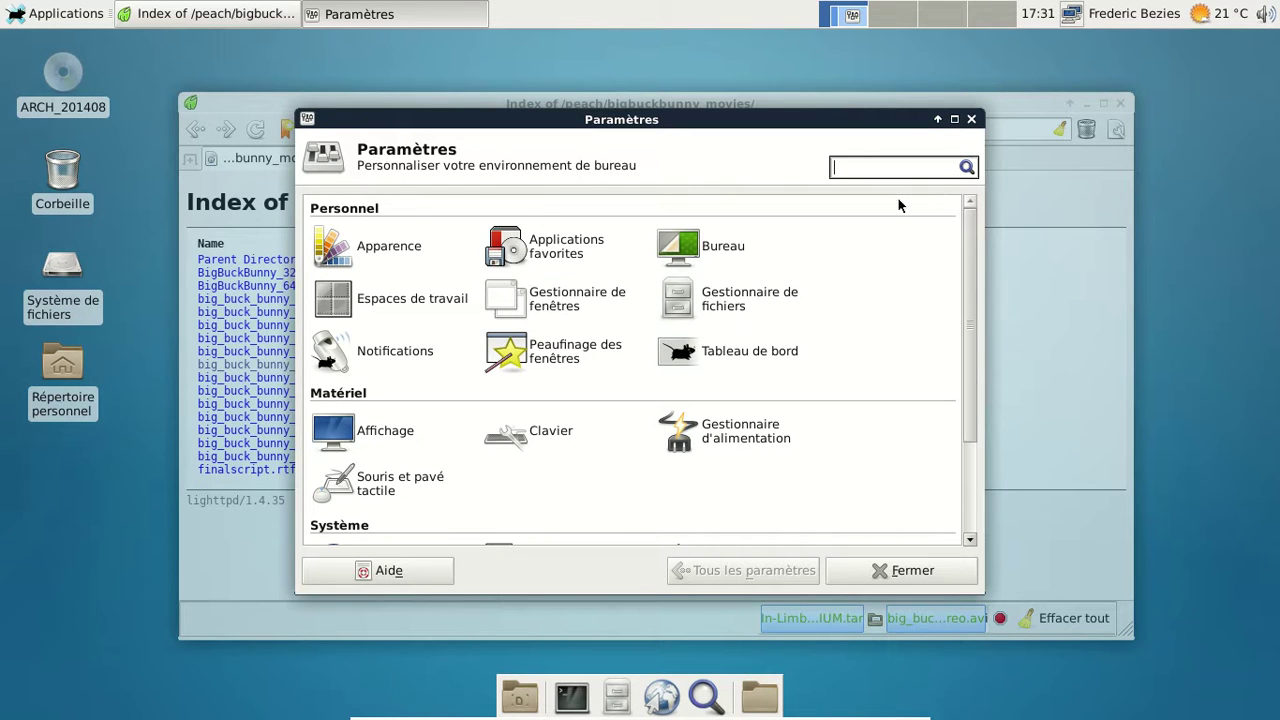
pyautogui.click(717, 352)
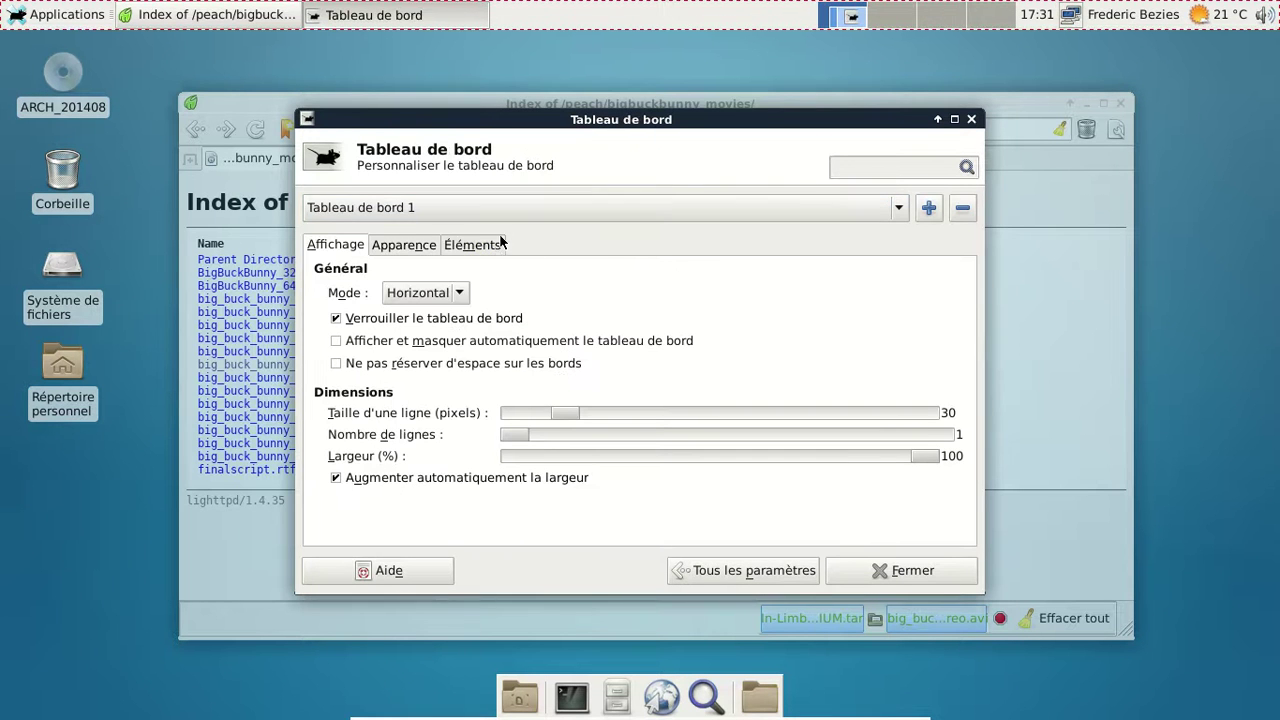
pyautogui.click(971, 119)
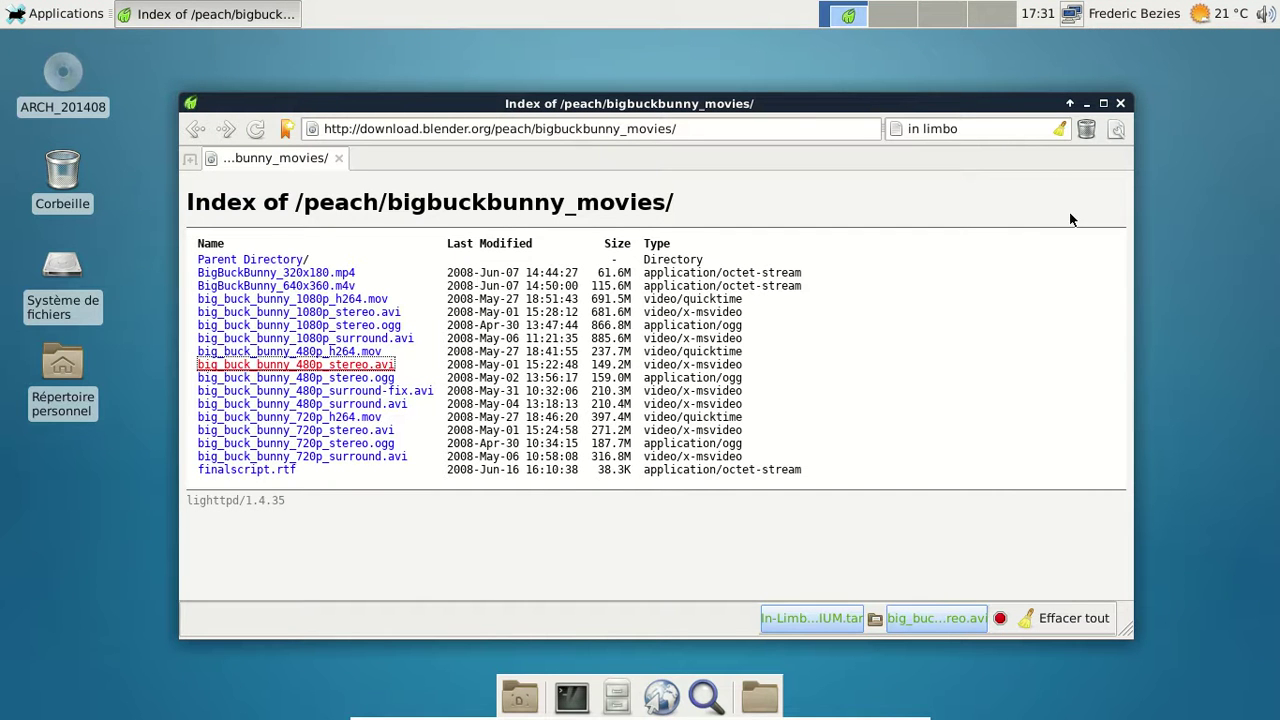
# Launch the Xfce task manager and enlarge its window to examine the processes and memory usage.
pyautogui.click(45, 14)
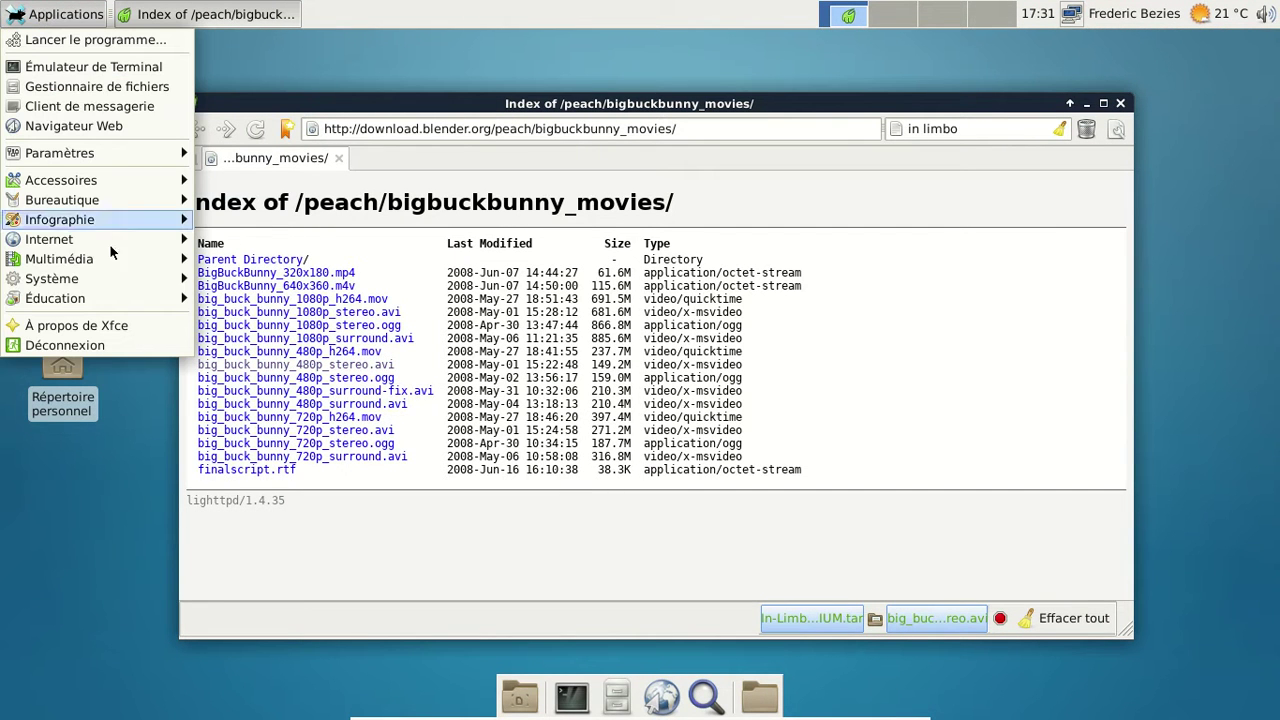
pyautogui.moveTo(117, 281)
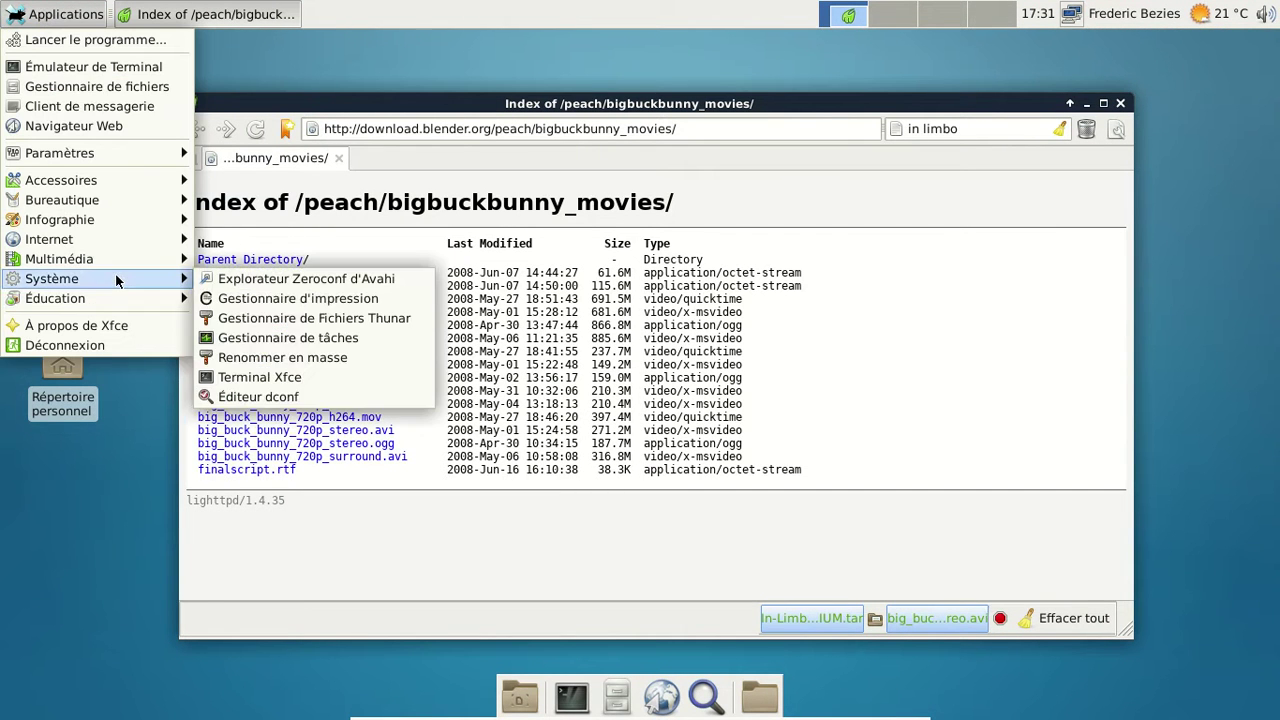
pyautogui.click(372, 342)
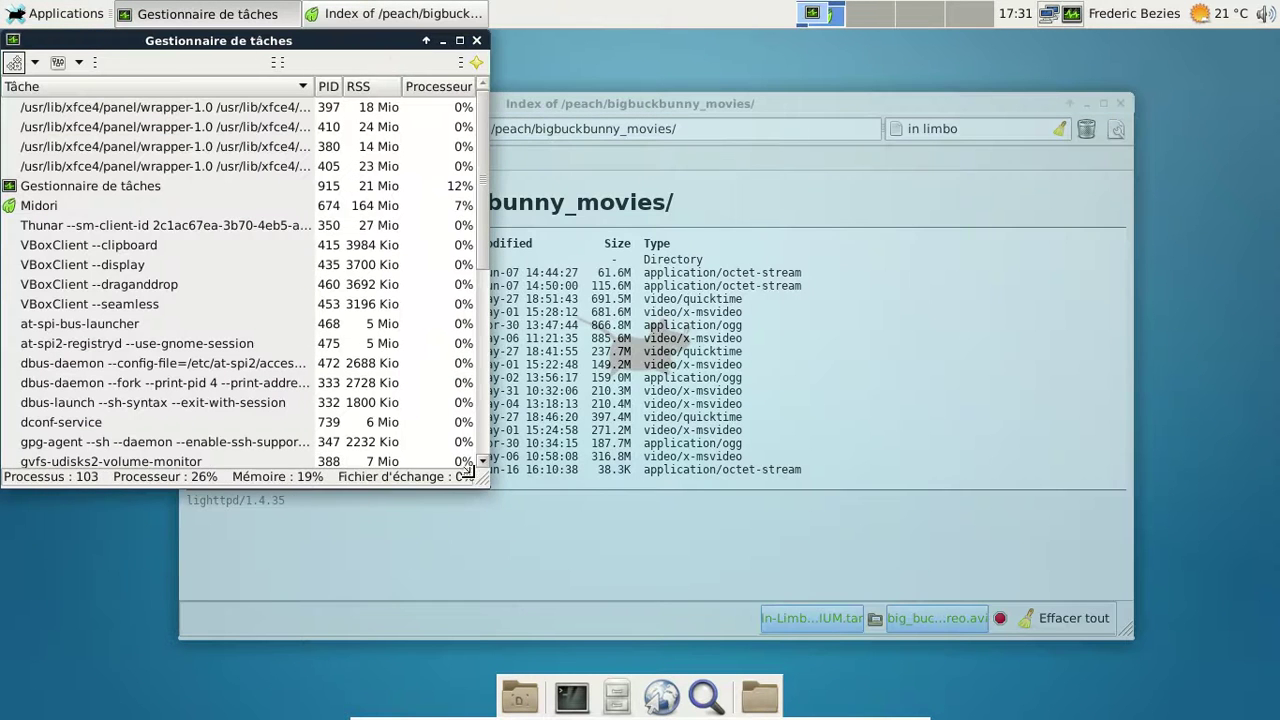
pyautogui.moveTo(480, 480); pyautogui.dragTo(794, 597)
pyautogui.click(1252, 66)
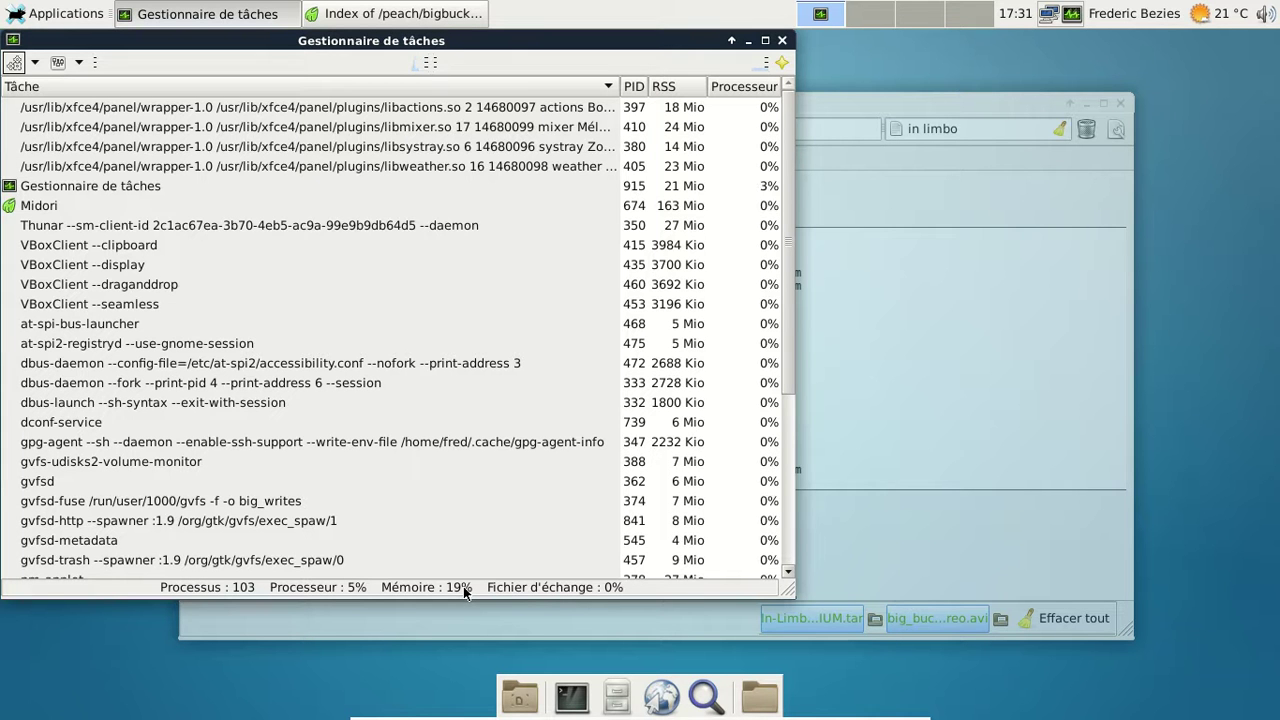
# Close Midori and move the task manager window towards the middle of the desktop.
pyautogui.click(957, 109)
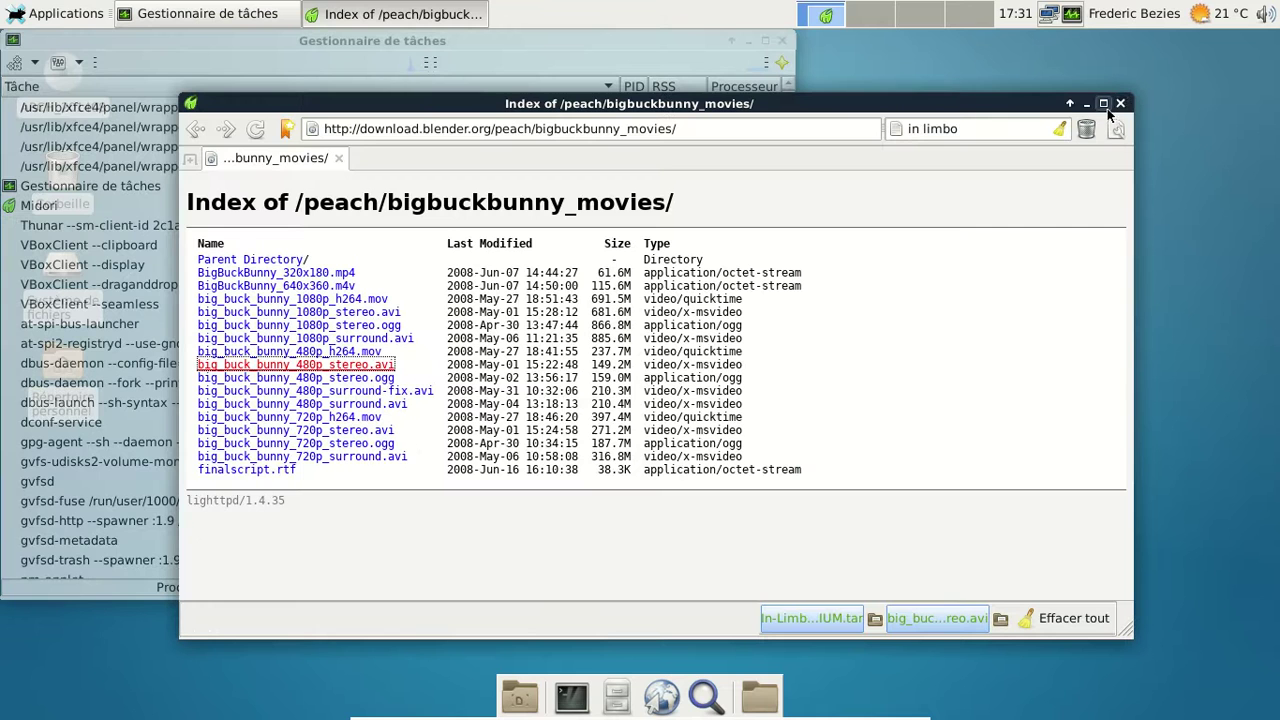
pyautogui.click(1121, 103)
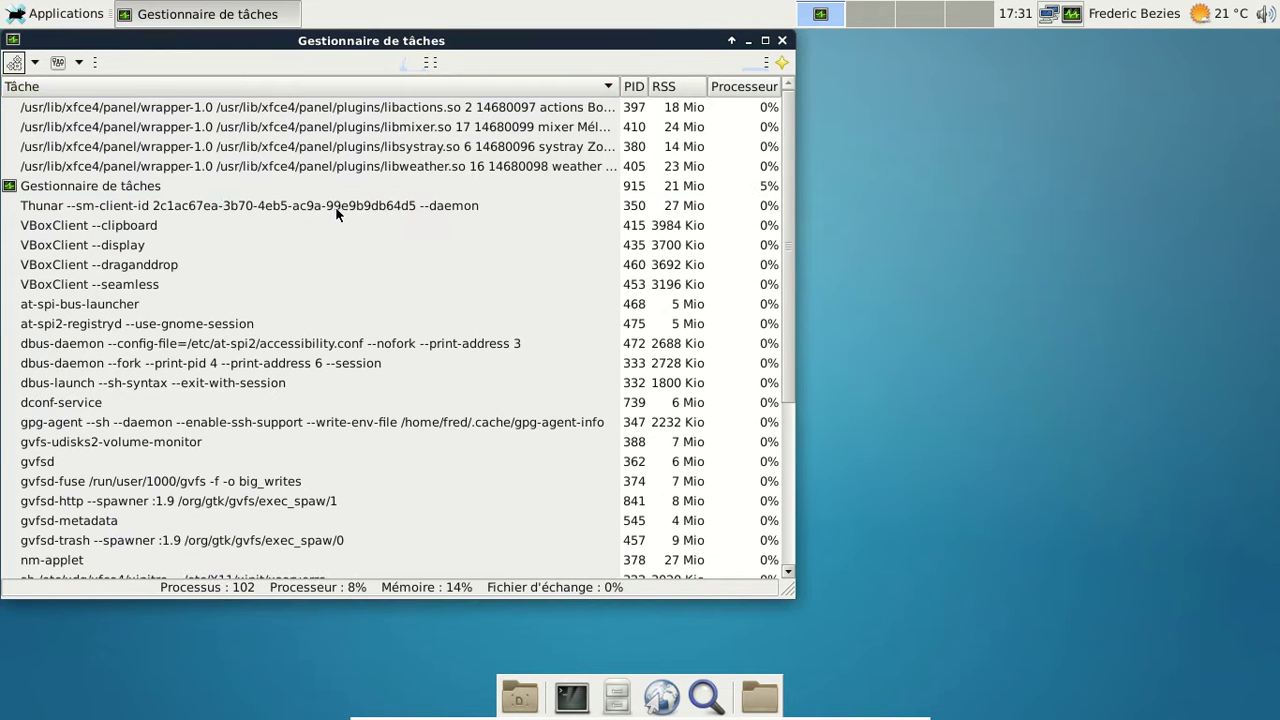
pyautogui.moveTo(376, 46); pyautogui.dragTo(608, 72)
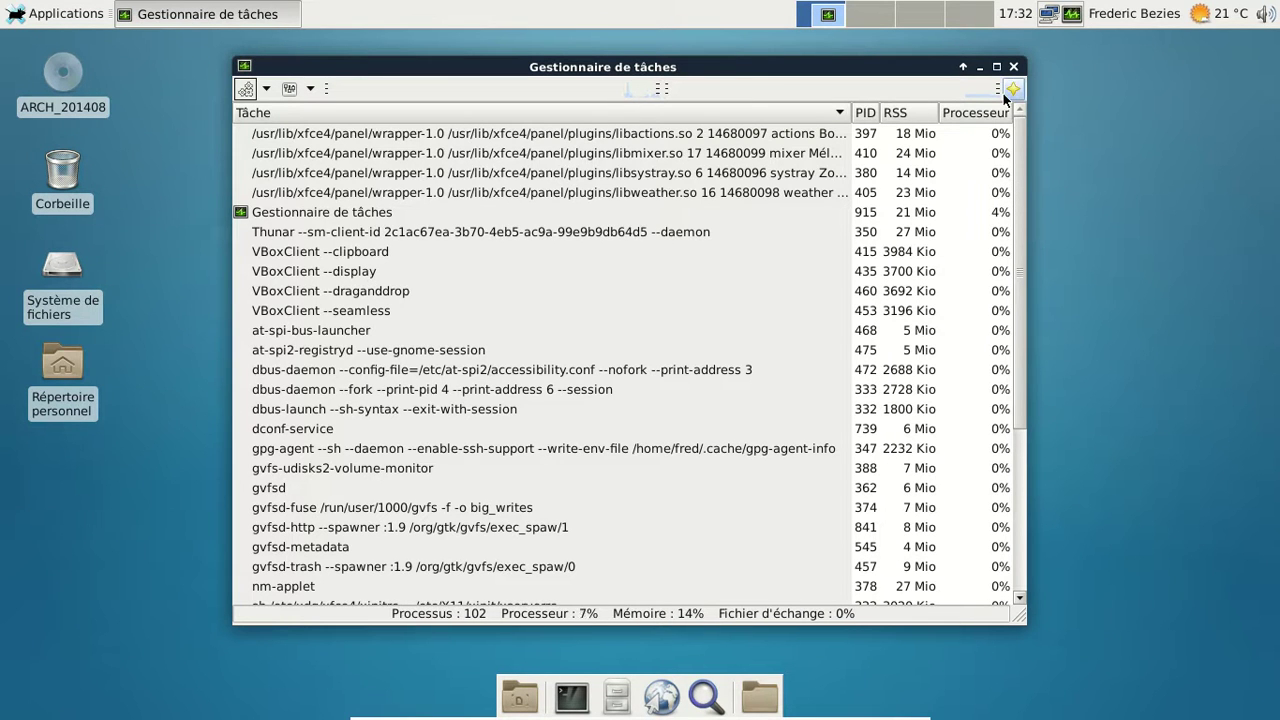
# View the task manager's column and process display options without changing any of them.
pyautogui.click(310, 90)
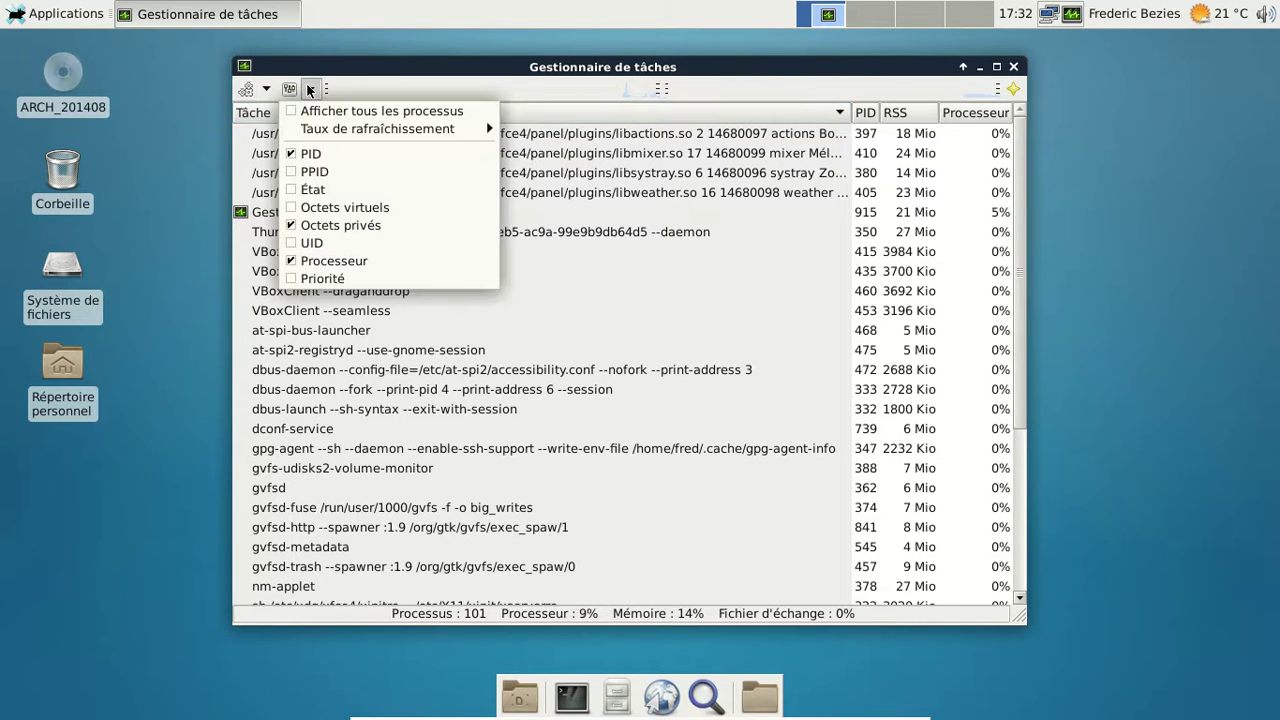
pyautogui.click(310, 90)
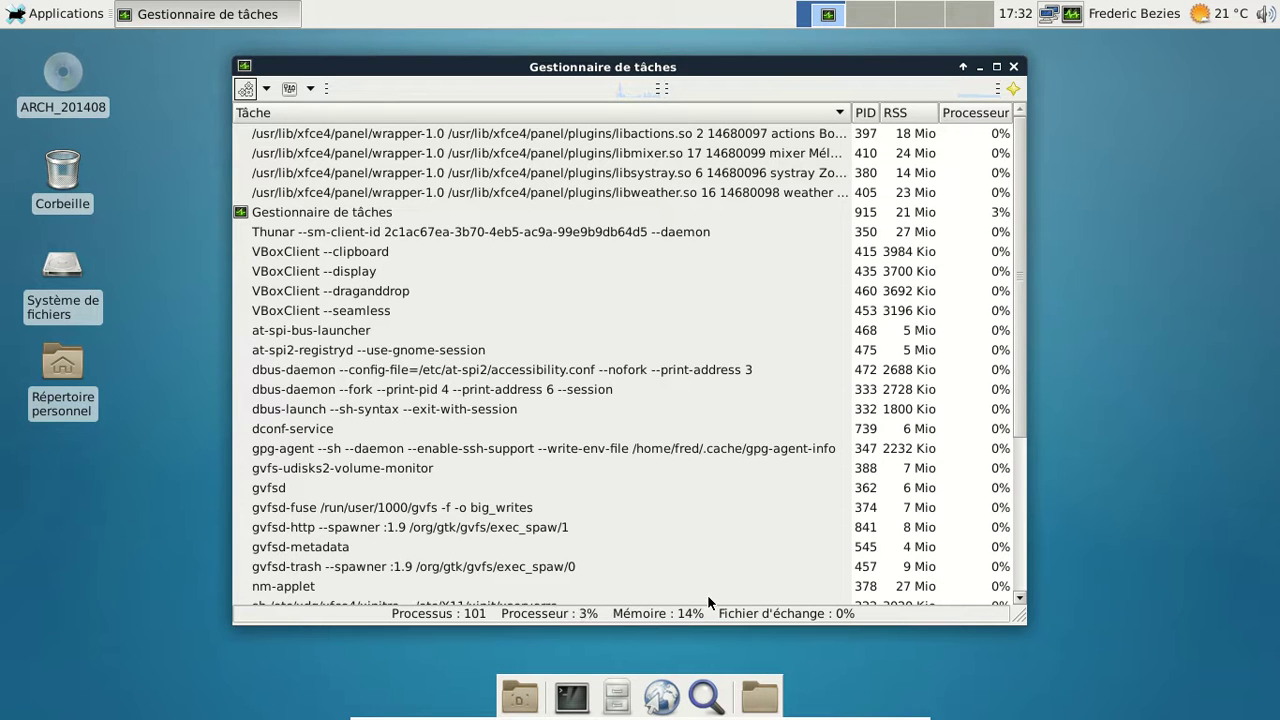
# Close the task manager window and quit the task manager's remaining notification area instance.
pyautogui.click(1013, 67)
pyautogui.rightClick(1067, 23)
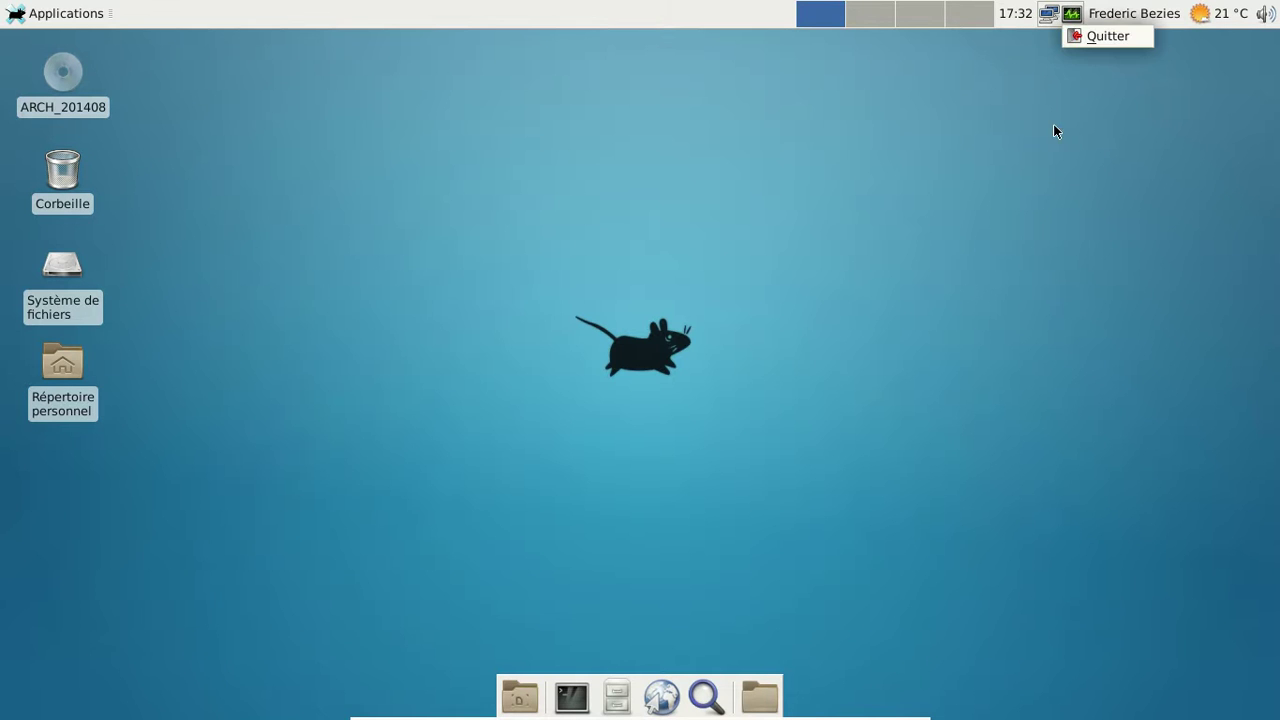
pyautogui.click(1106, 36)
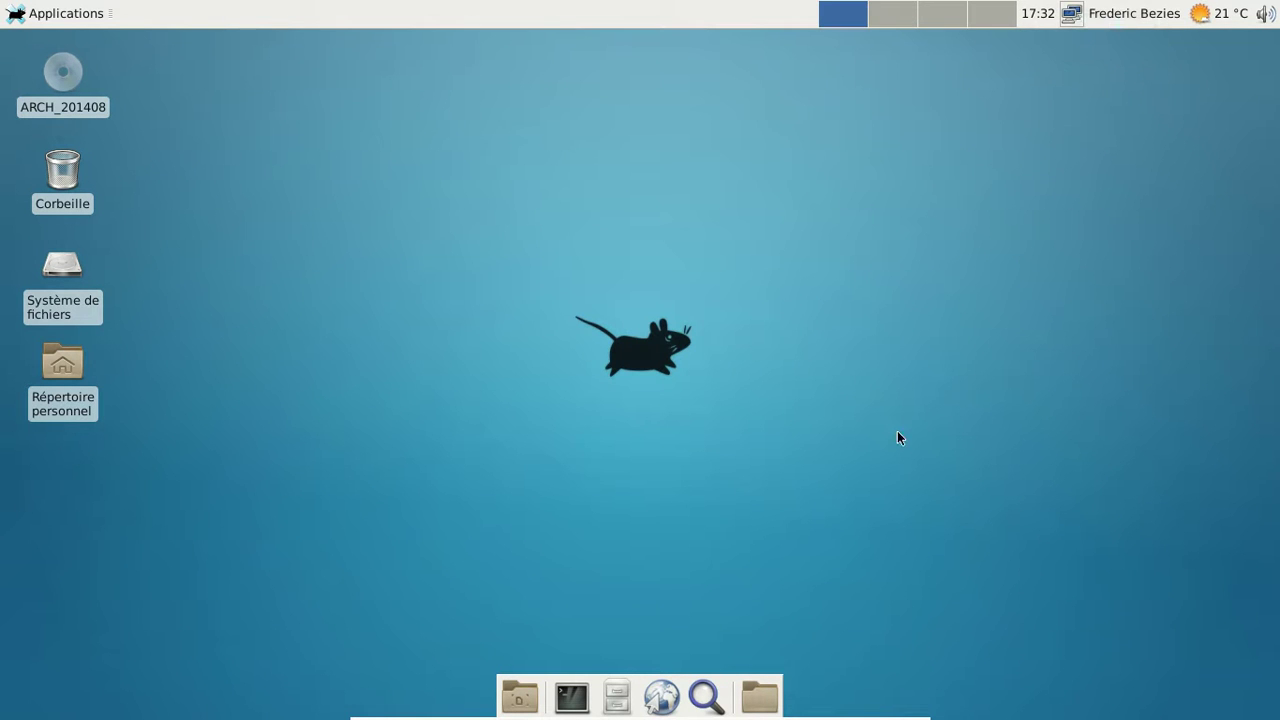
# Open the home folder in the file manager and launch the Parole media player.
pyautogui.click(617, 700)
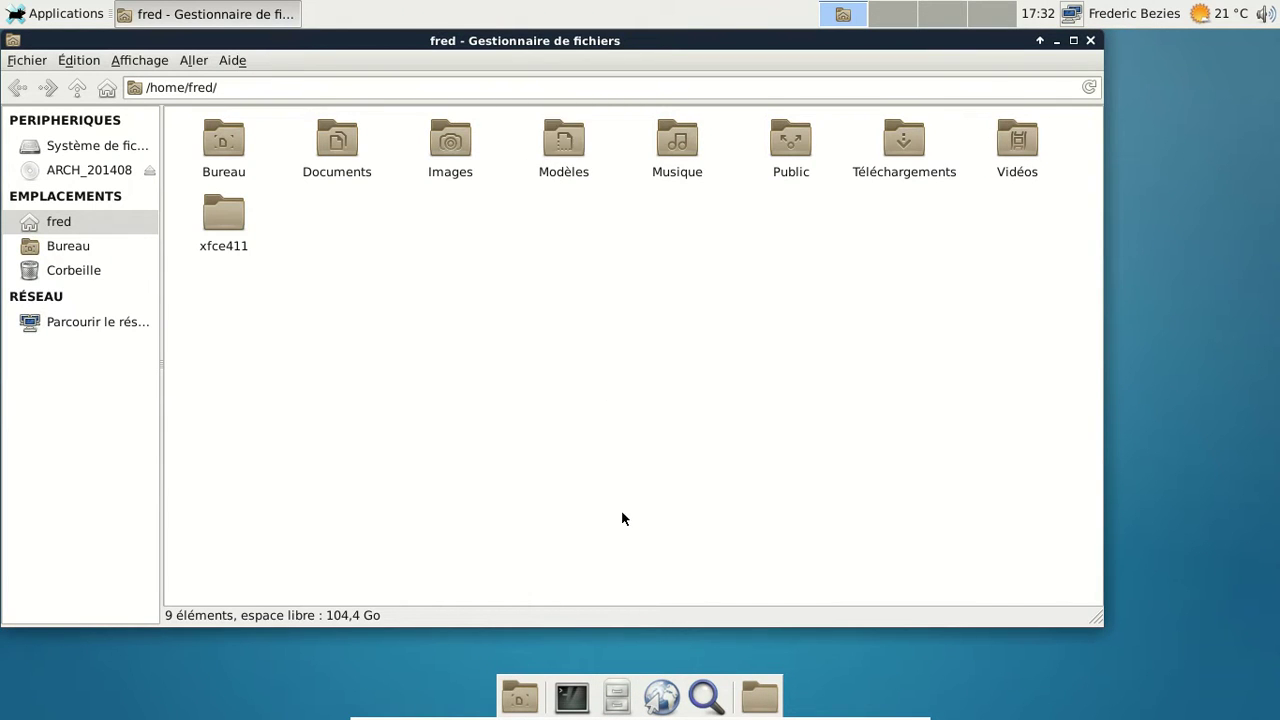
pyautogui.click(62, 13)
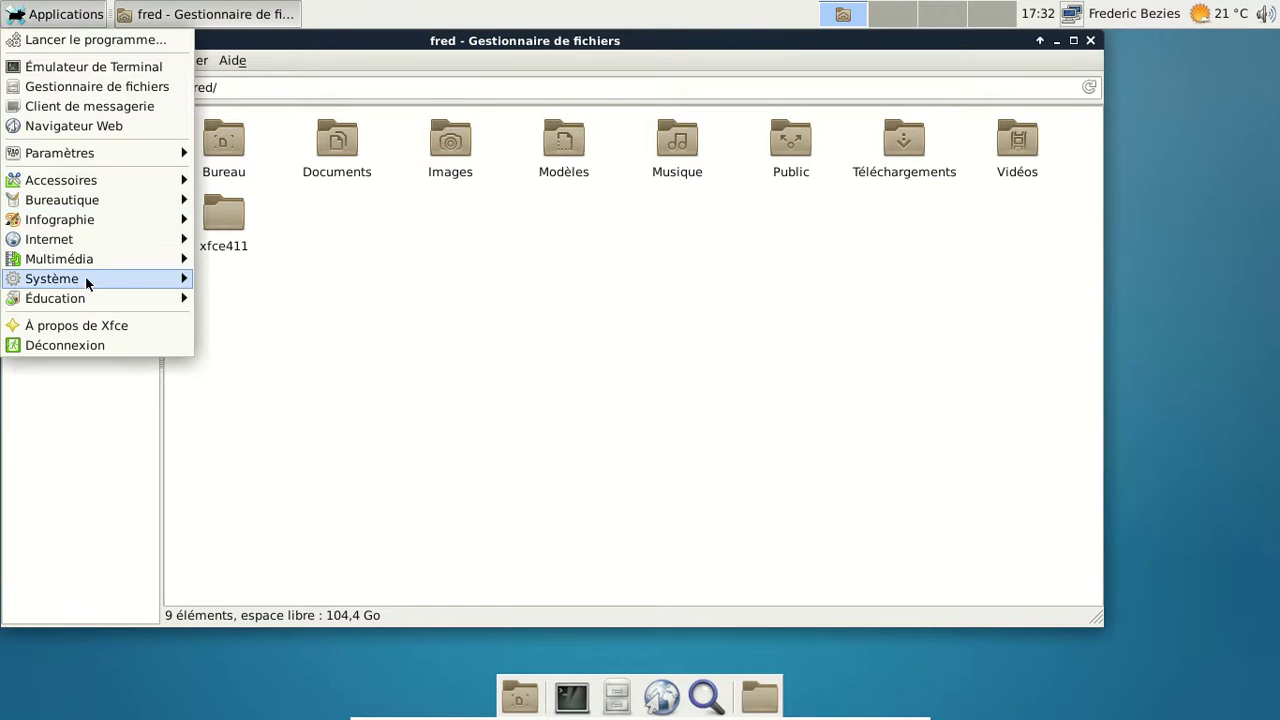
pyautogui.moveTo(86, 283)
pyautogui.moveTo(113, 181)
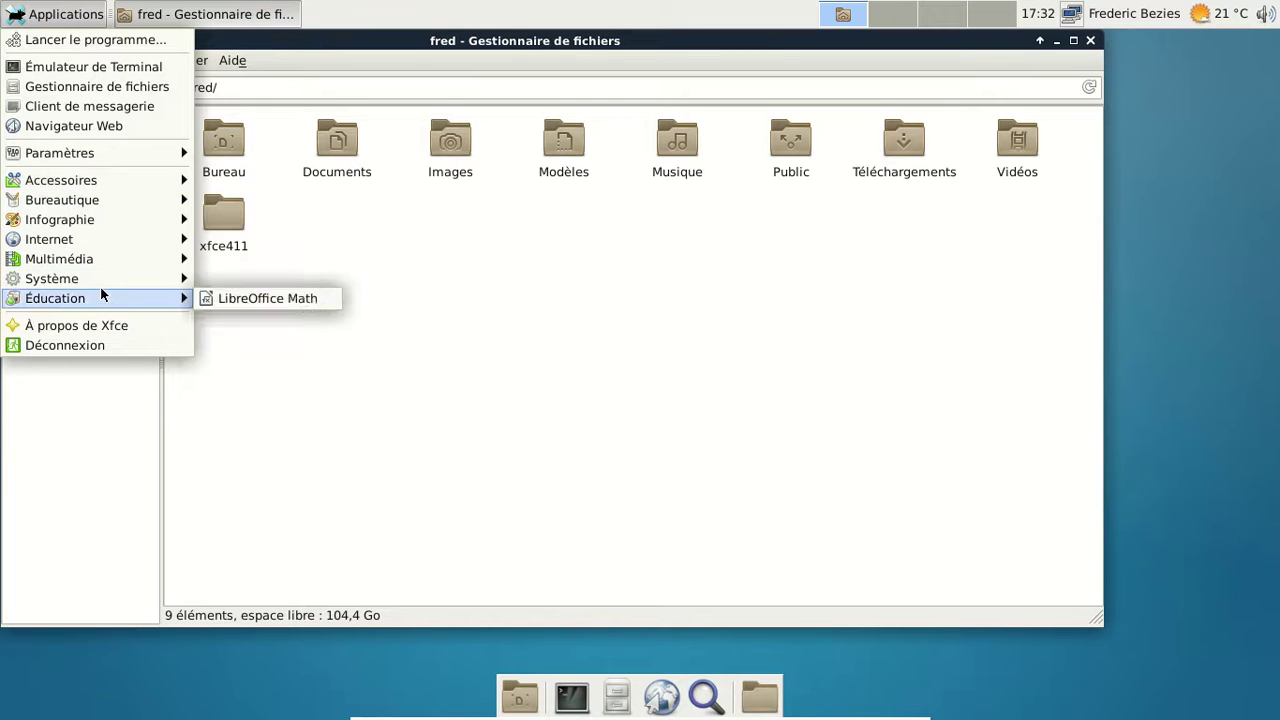
pyautogui.moveTo(103, 262)
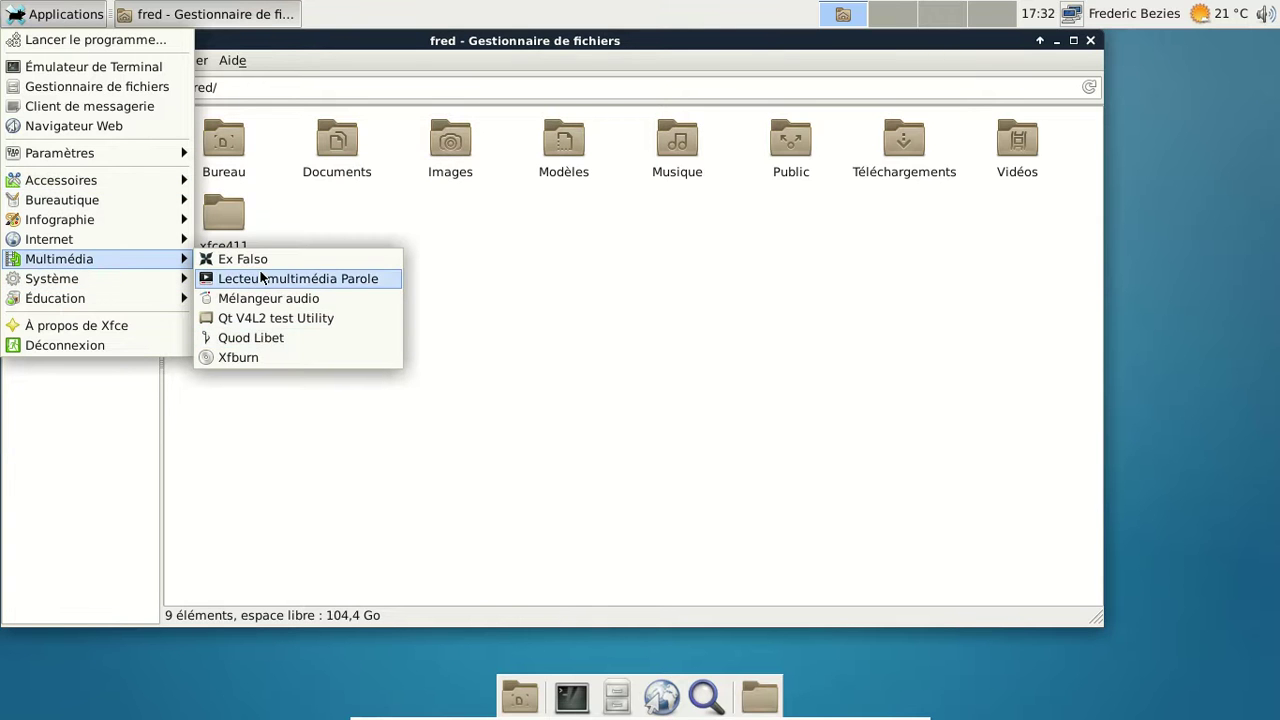
pyautogui.click(262, 279)
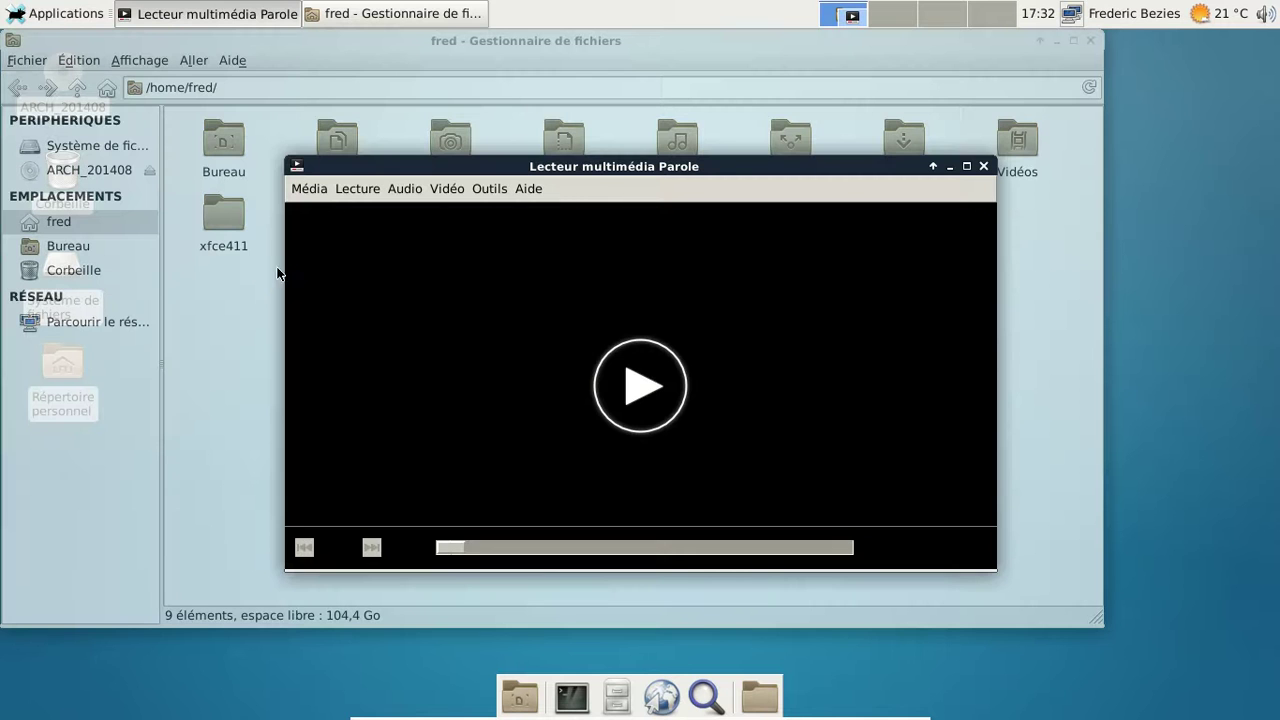
# Try to play big_buck_bunny_480p_stereo.avi from the Téléchargements folder in Parole.
pyautogui.click(309, 189)
pyautogui.click(334, 212)
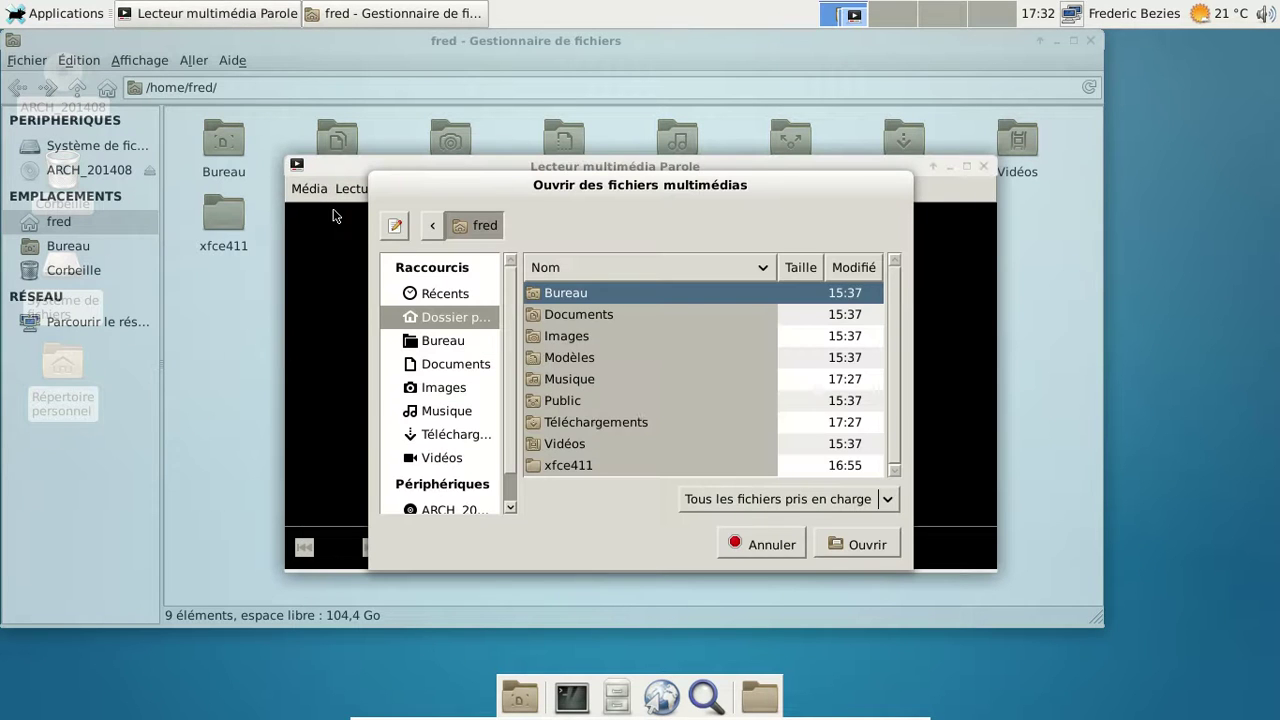
pyautogui.doubleClick(631, 421)
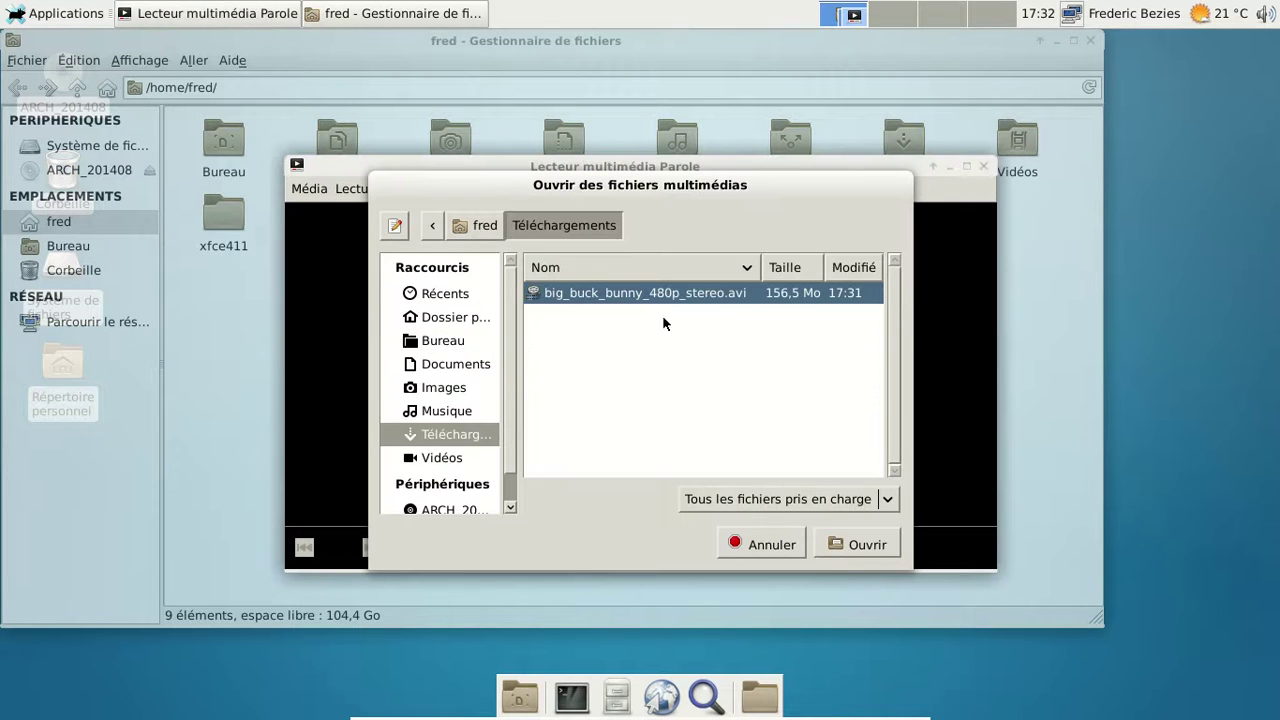
pyautogui.click(857, 544)
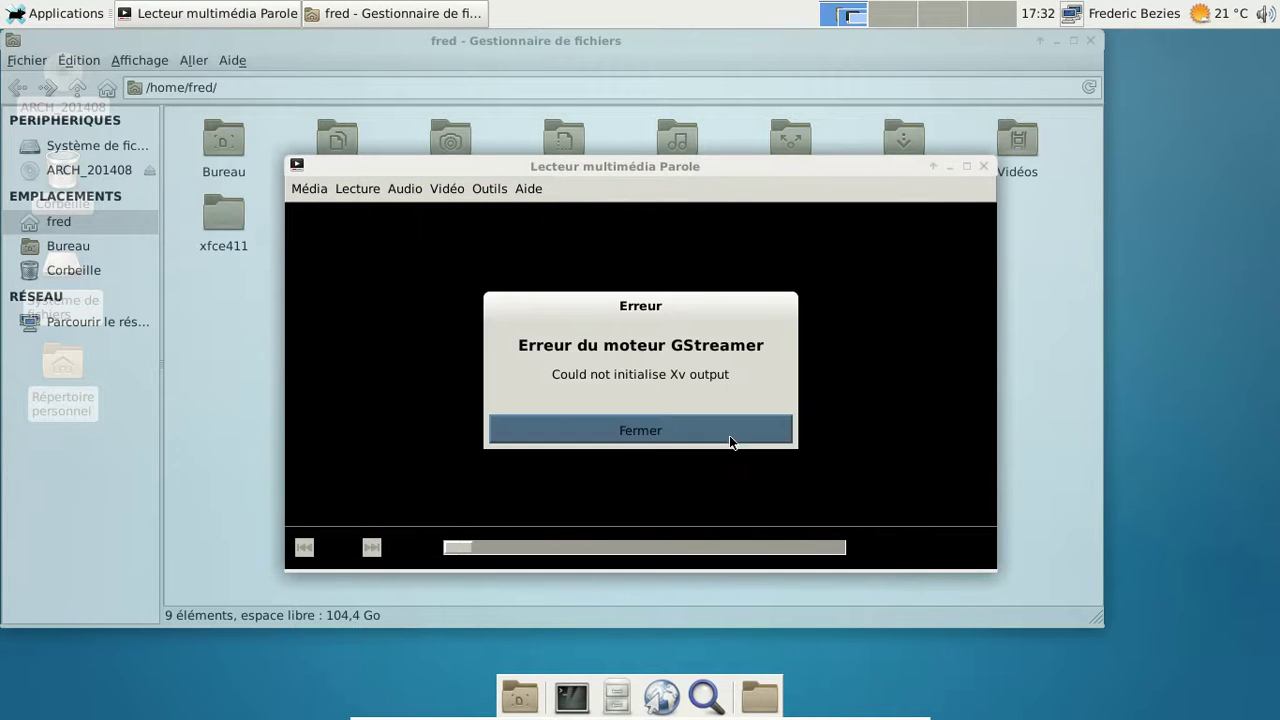
pyautogui.click(726, 438)
# Set Parole's video output to X Window System (sans Xv) in its preferences and close the settings.
pyautogui.click(474, 194)
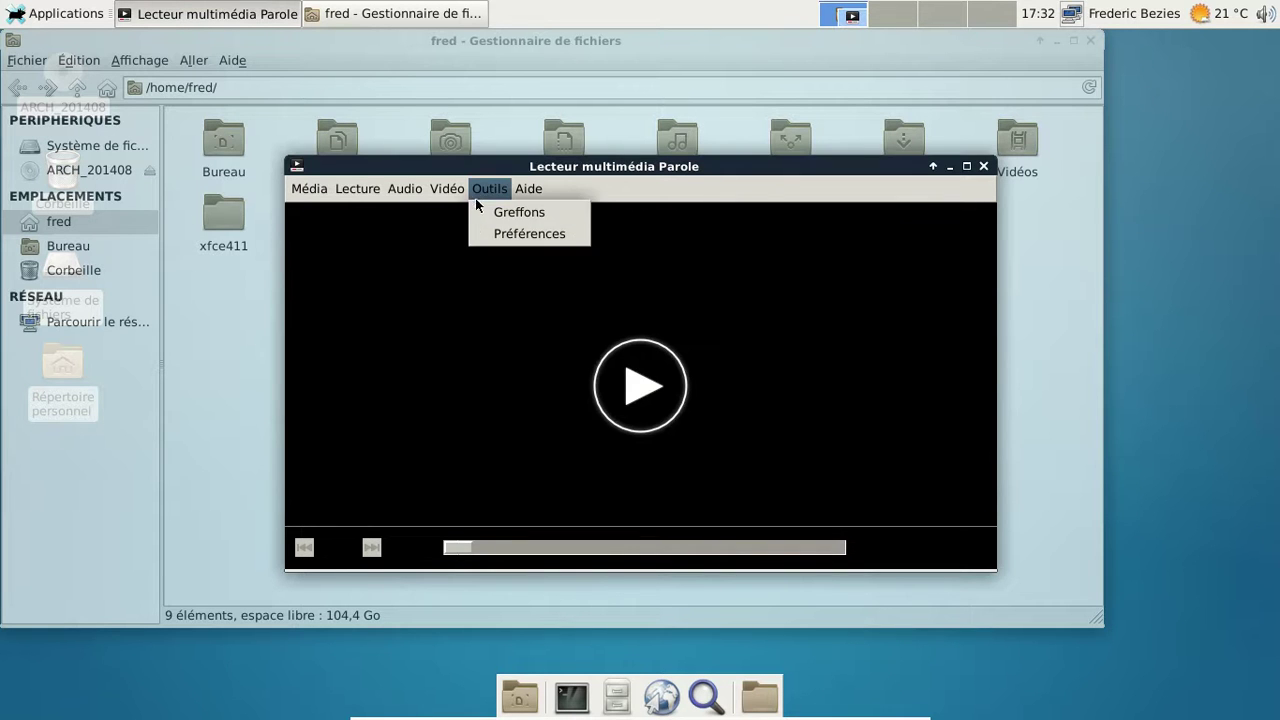
pyautogui.click(514, 234)
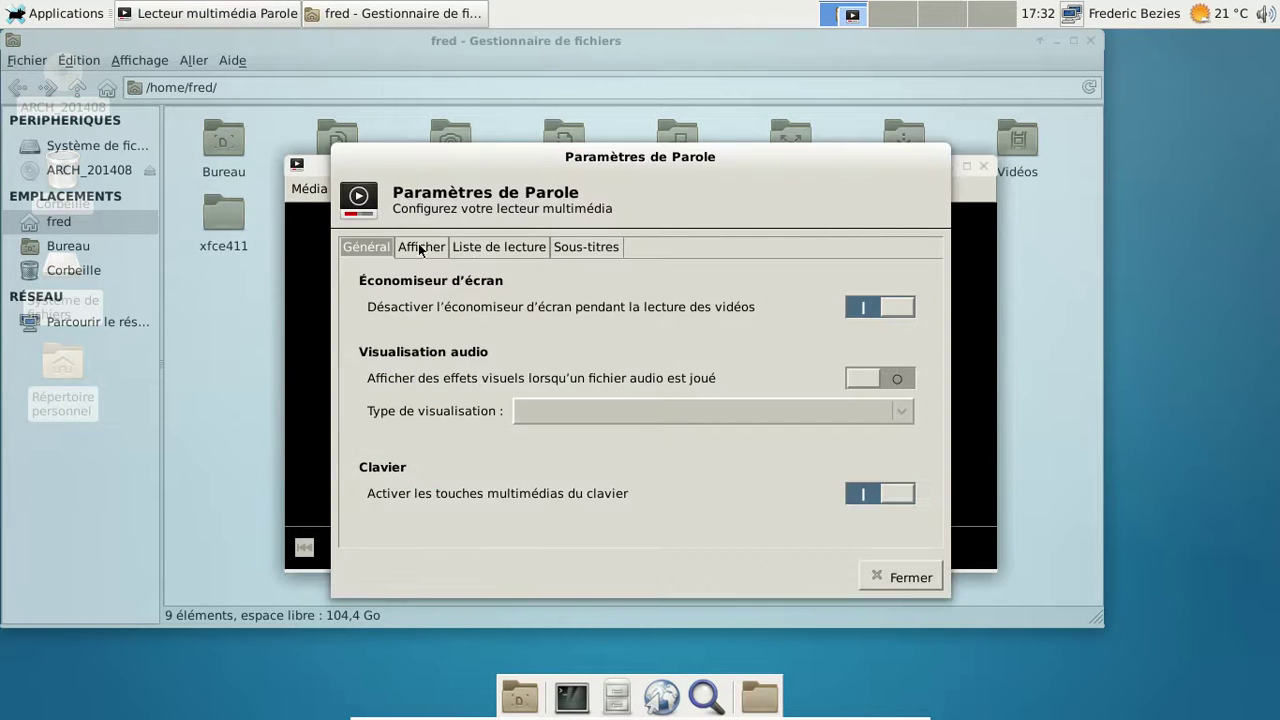
pyautogui.click(421, 248)
pyautogui.click(507, 312)
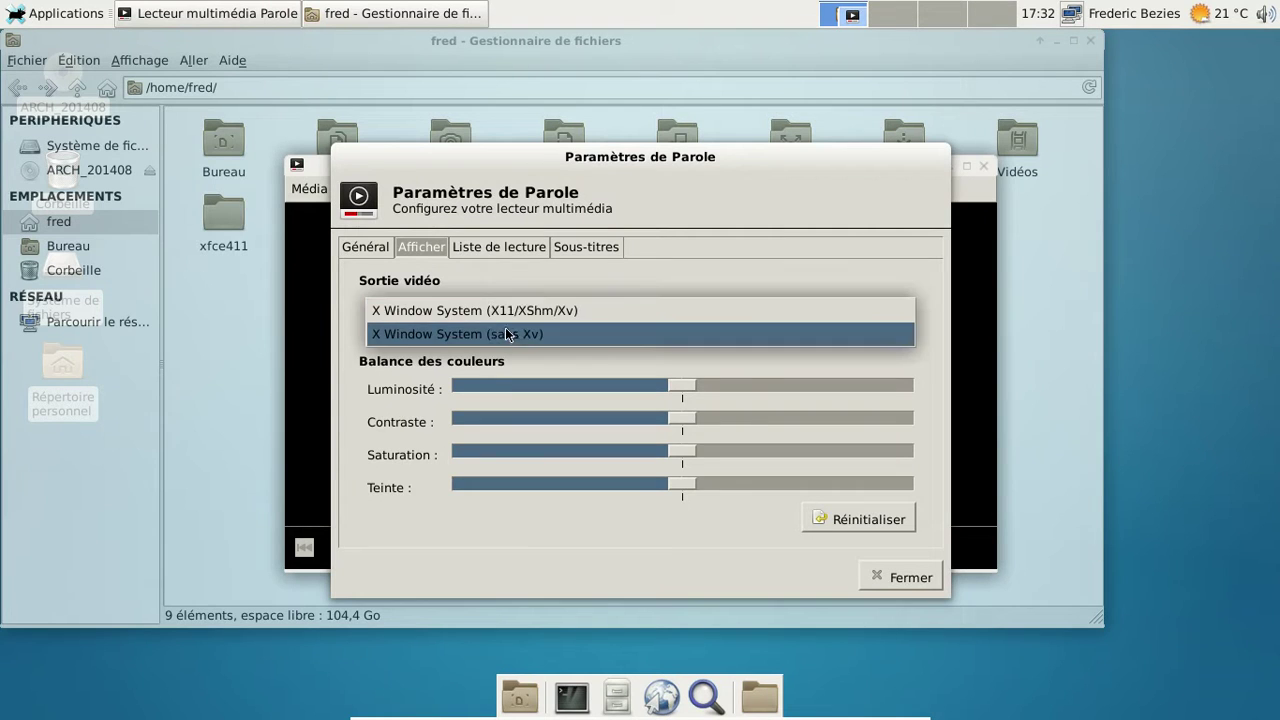
pyautogui.click(505, 334)
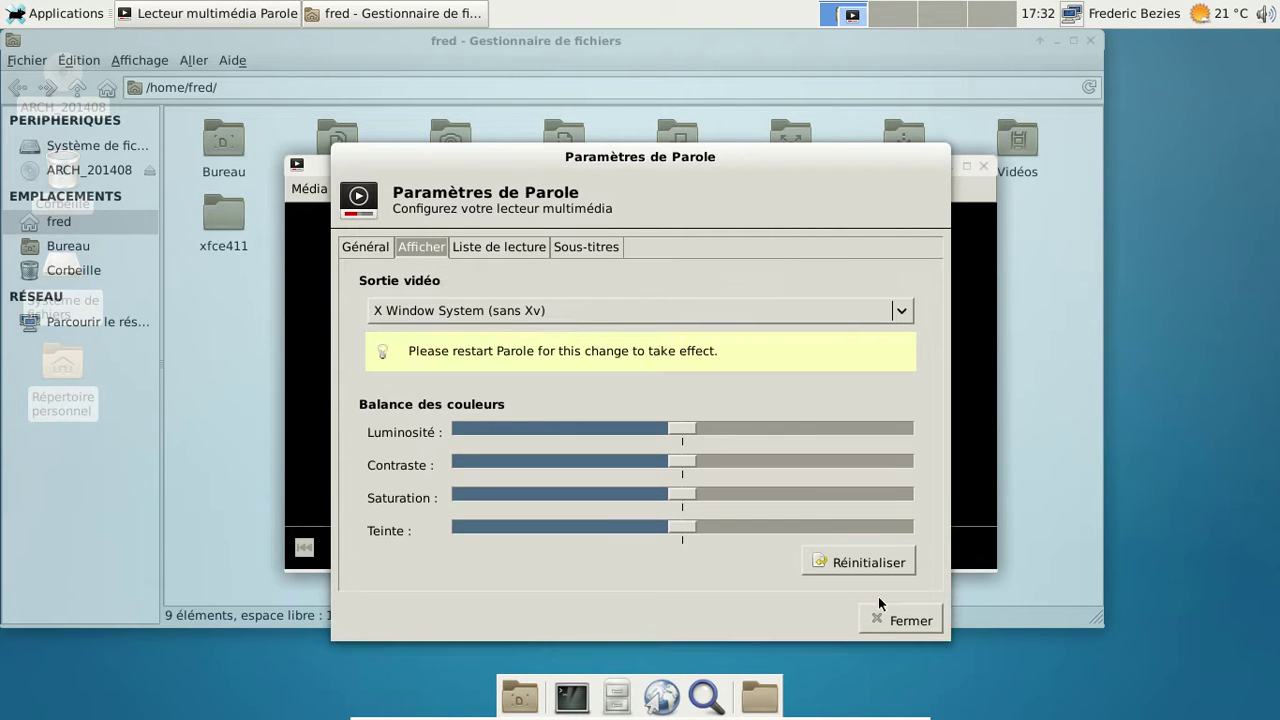
pyautogui.click(903, 620)
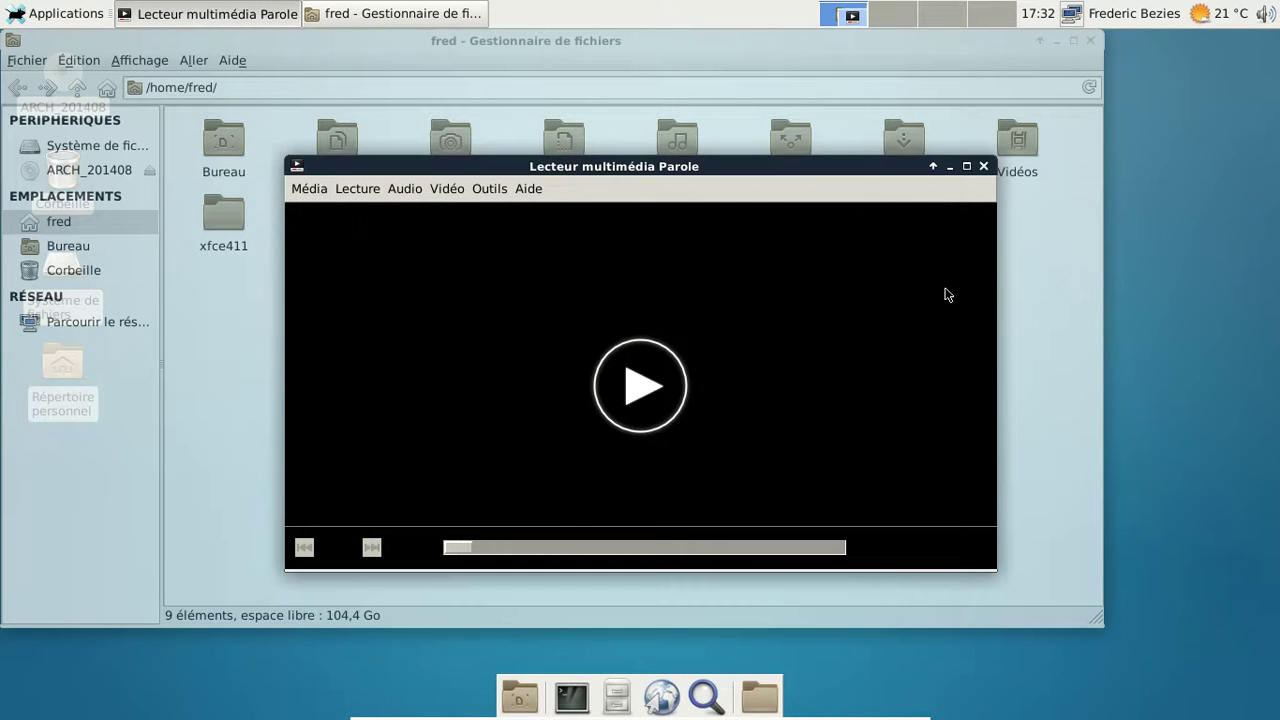
# Restart the Parole media player to apply the new video output setting.
pyautogui.click(985, 168)
pyautogui.click(62, 14)
pyautogui.moveTo(146, 284)
pyautogui.moveTo(143, 260)
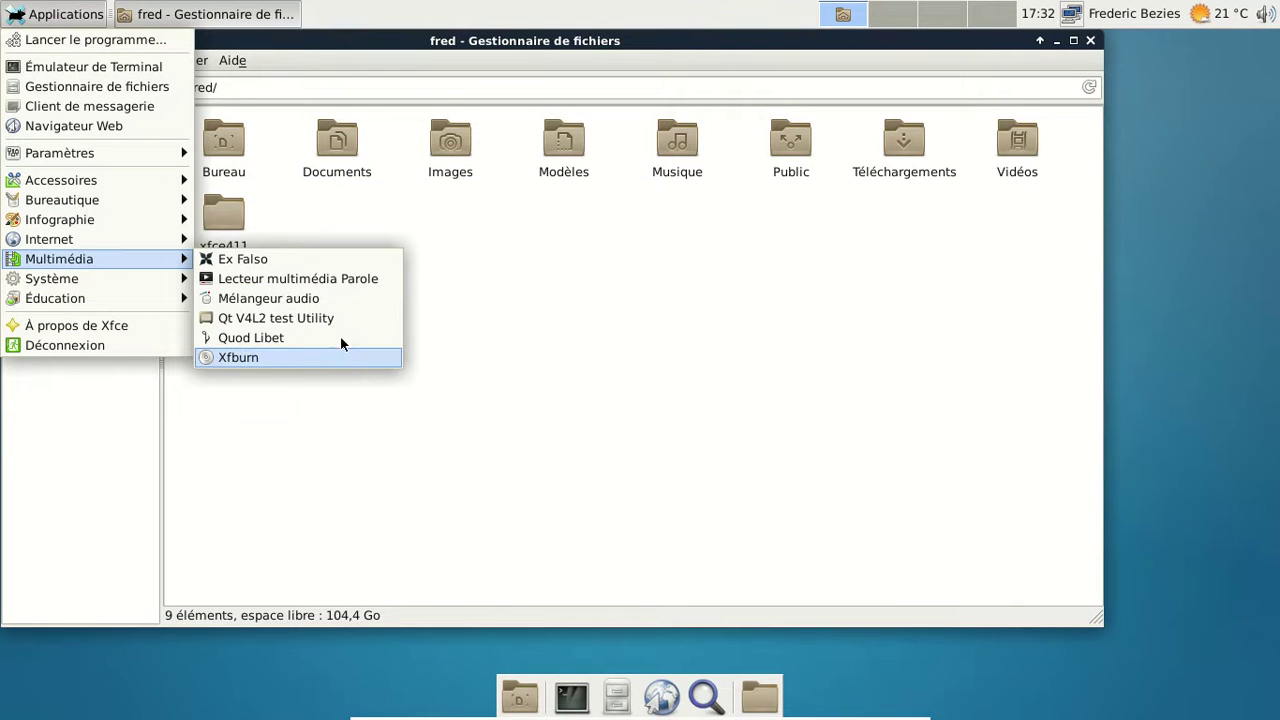
pyautogui.click(323, 278)
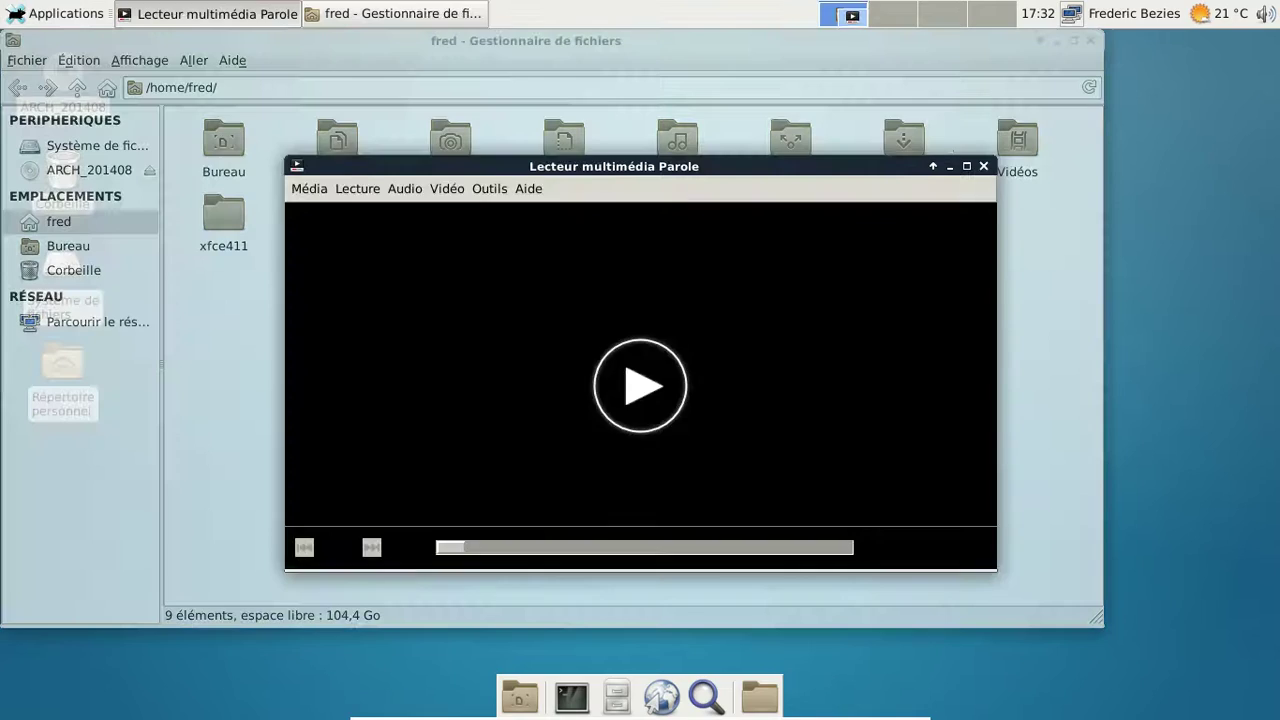
# Try to play big_buck_bunny_480p_stereo.avi again and accept the automatic installation of the missing MPEG-4 decoder.
pyautogui.click(331, 192)
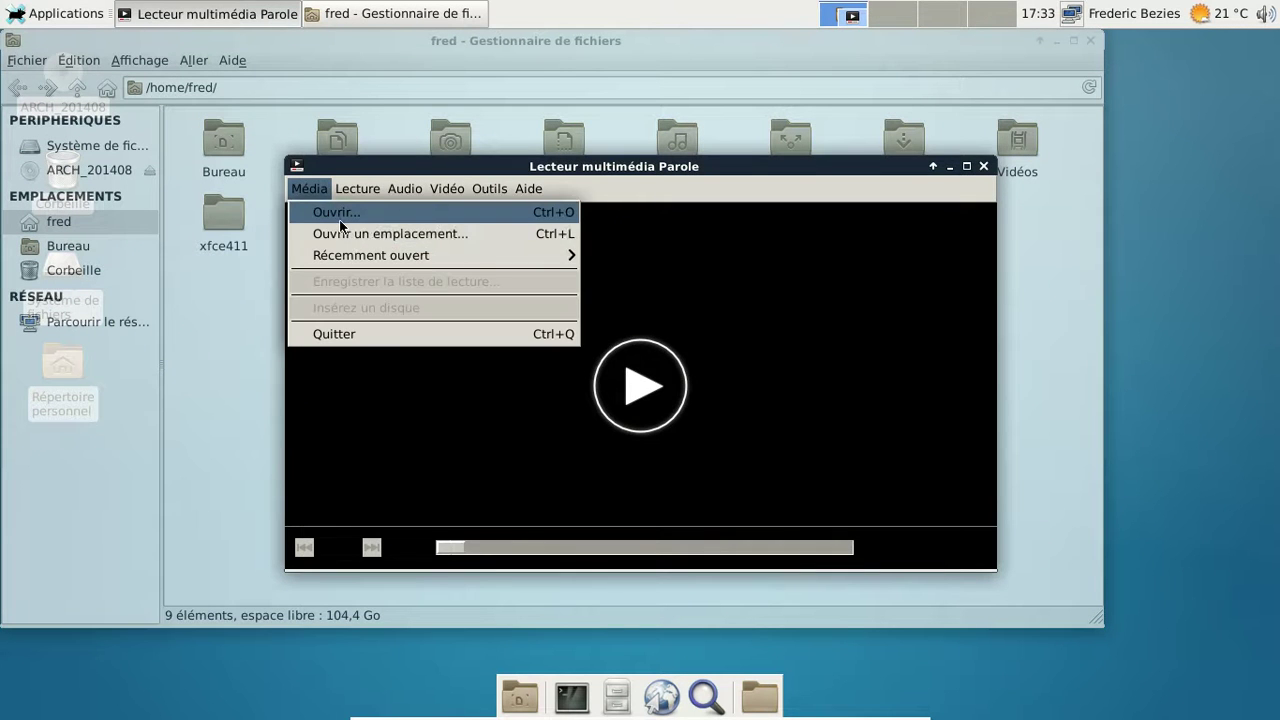
pyautogui.click(336, 210)
pyautogui.click(847, 549)
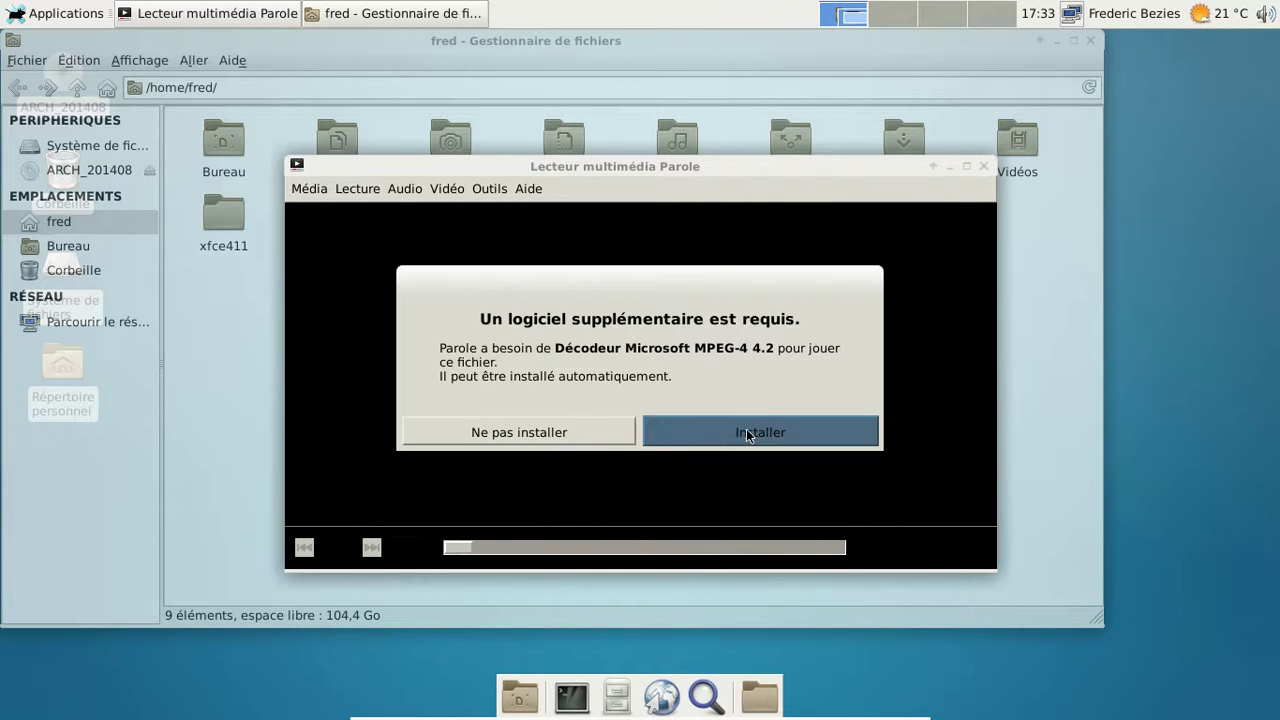
pyautogui.click(692, 434)
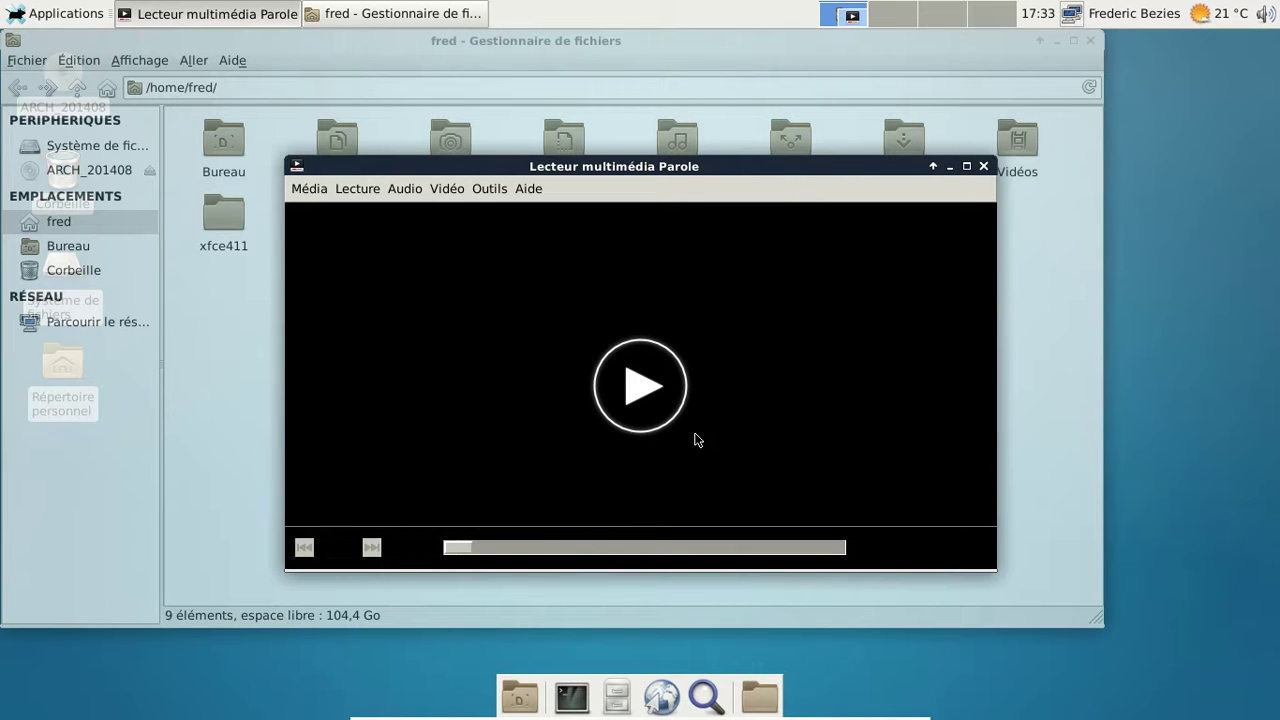
# Install the gst-libav package from a terminal with "yaourt -S gst-libav", entering the sudo password and accepting the installation.
pyautogui.click(572, 697)
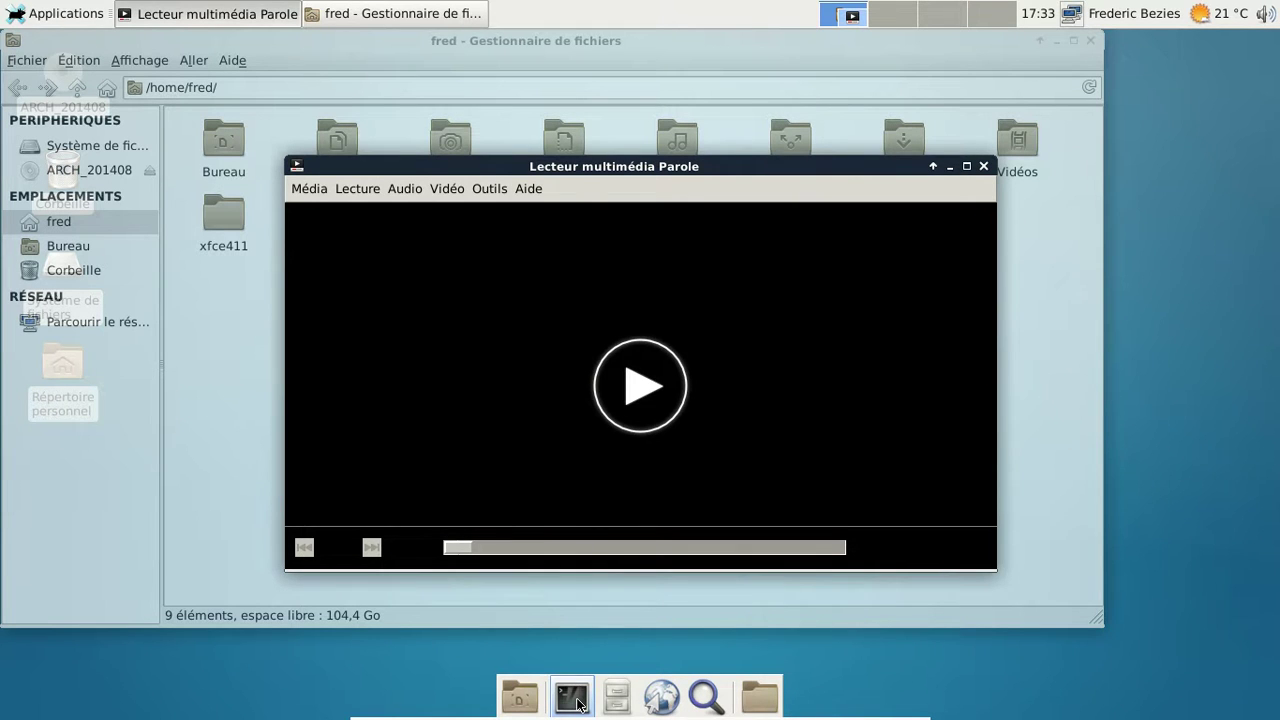
pyautogui.write('yao')
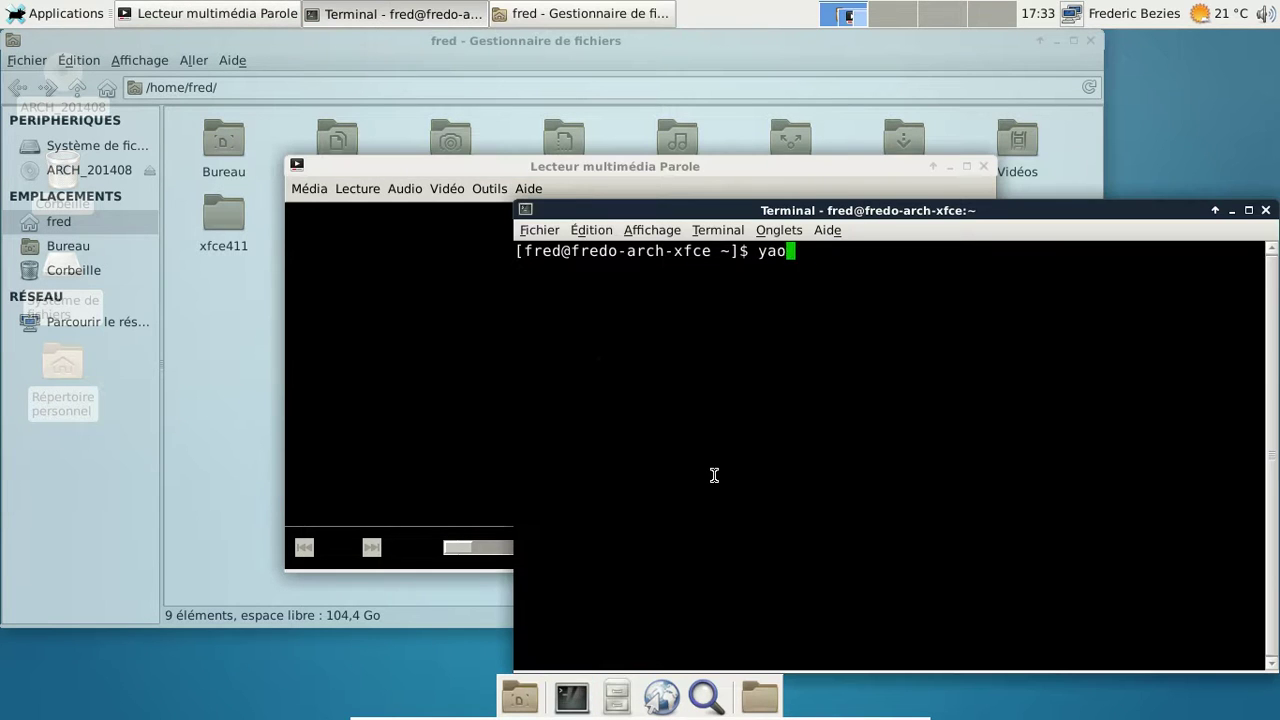
pyautogui.write('urt -S gst-libav')
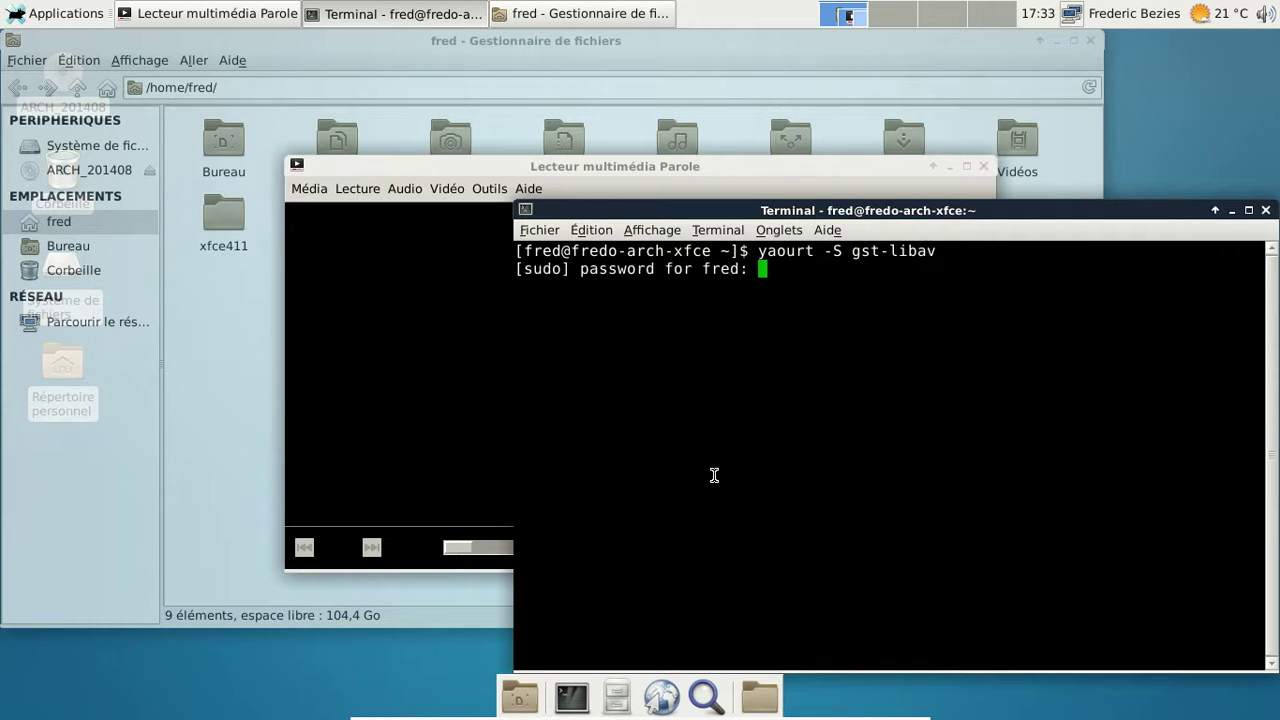
pyautogui.press('Return')
pyautogui.press('Return')
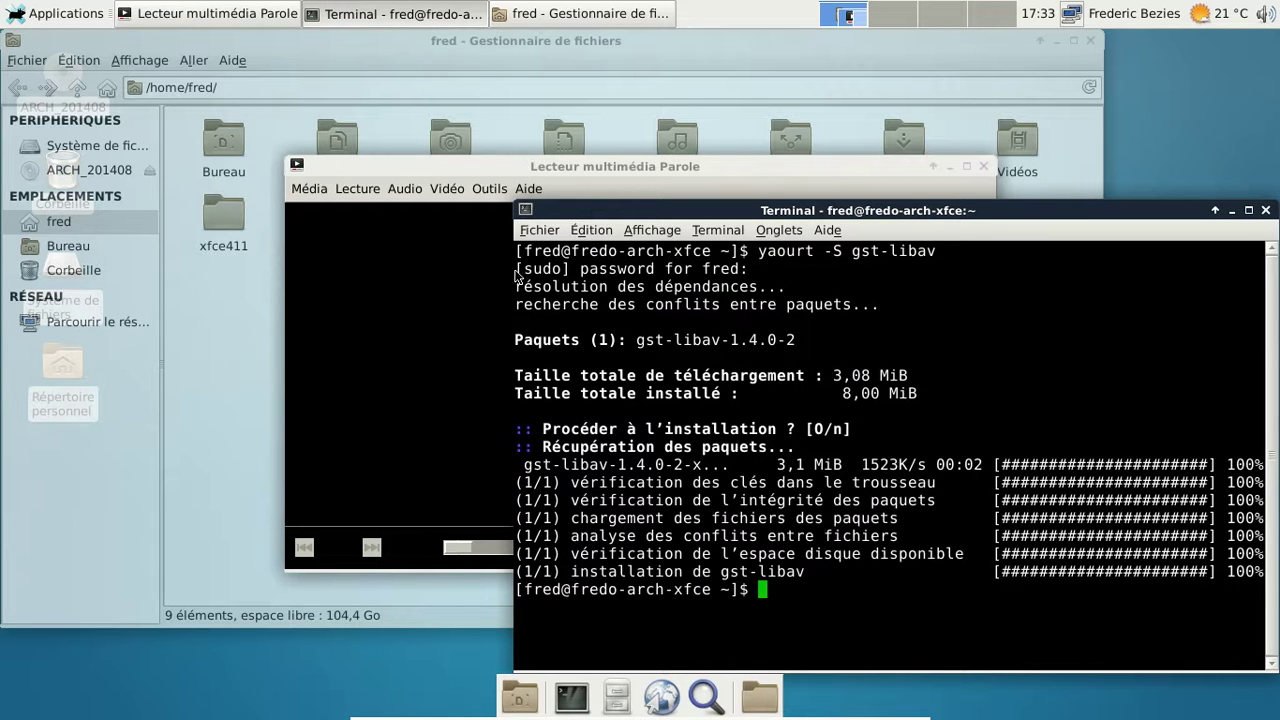
# Close the running Parole window and launch the media player again with the terminal left open.
pyautogui.click(981, 170)
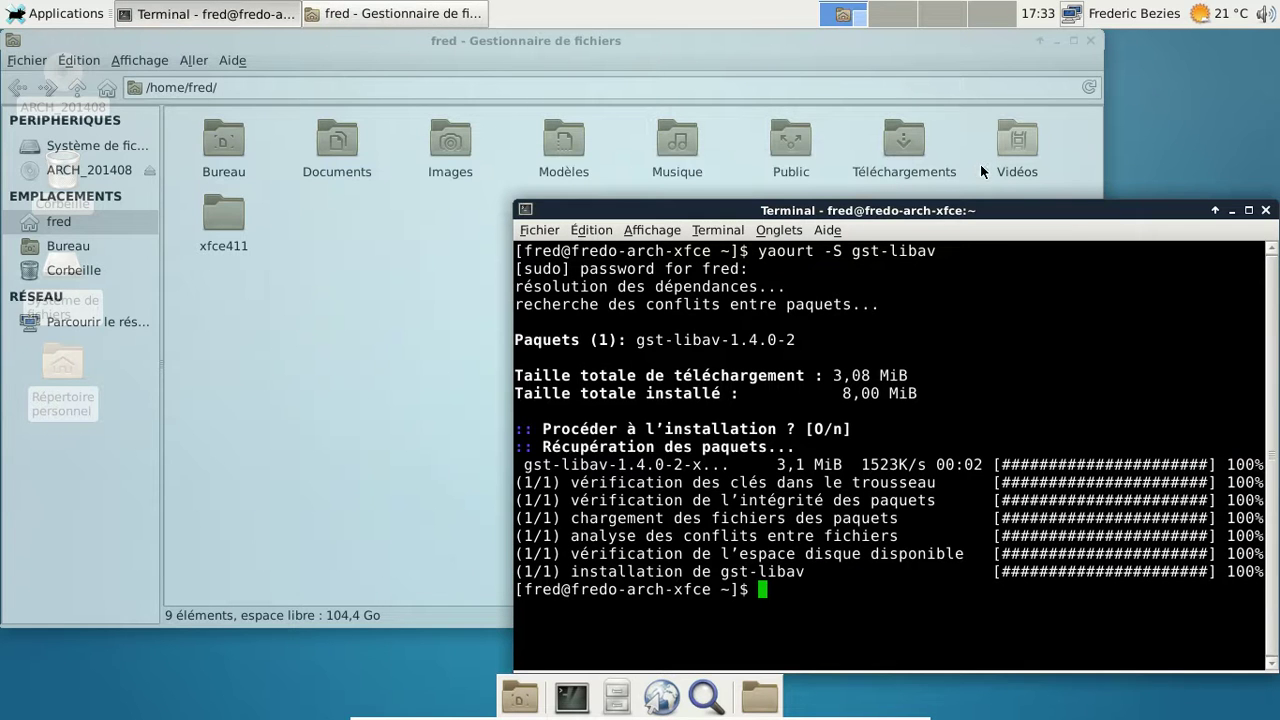
pyautogui.click(55, 13)
pyautogui.moveTo(126, 303)
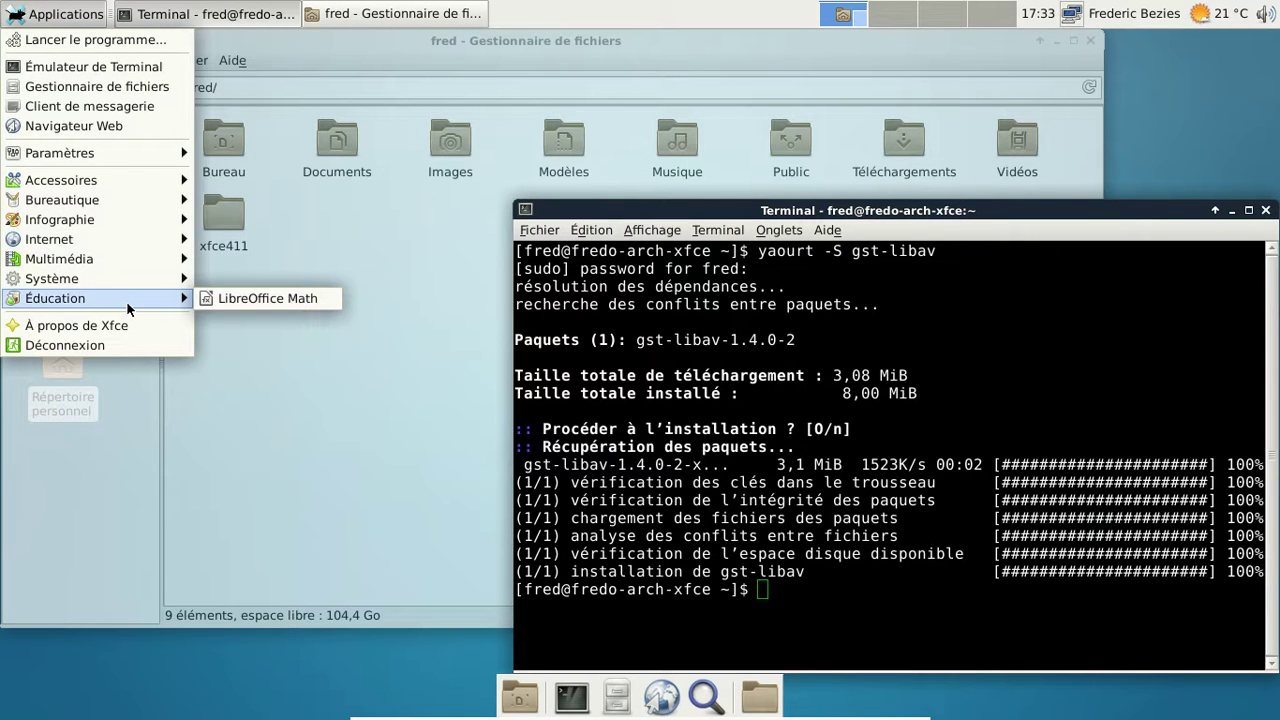
pyautogui.moveTo(90, 277)
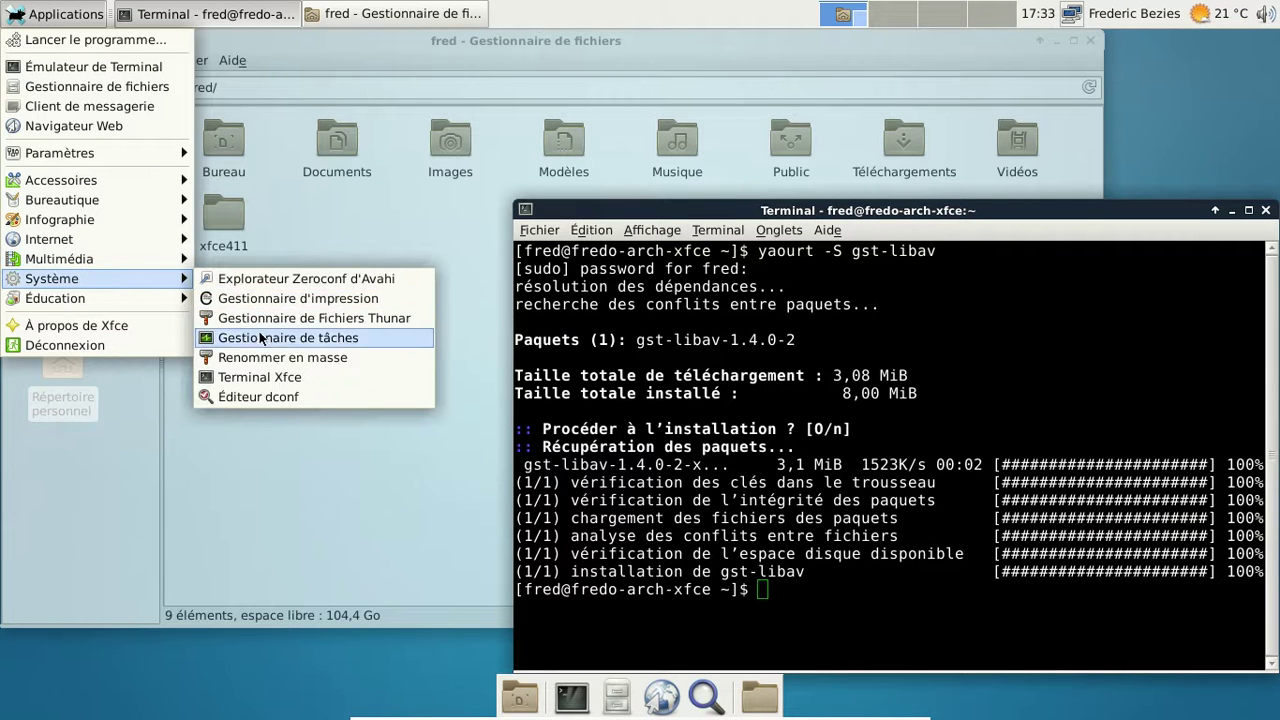
pyautogui.moveTo(160, 266)
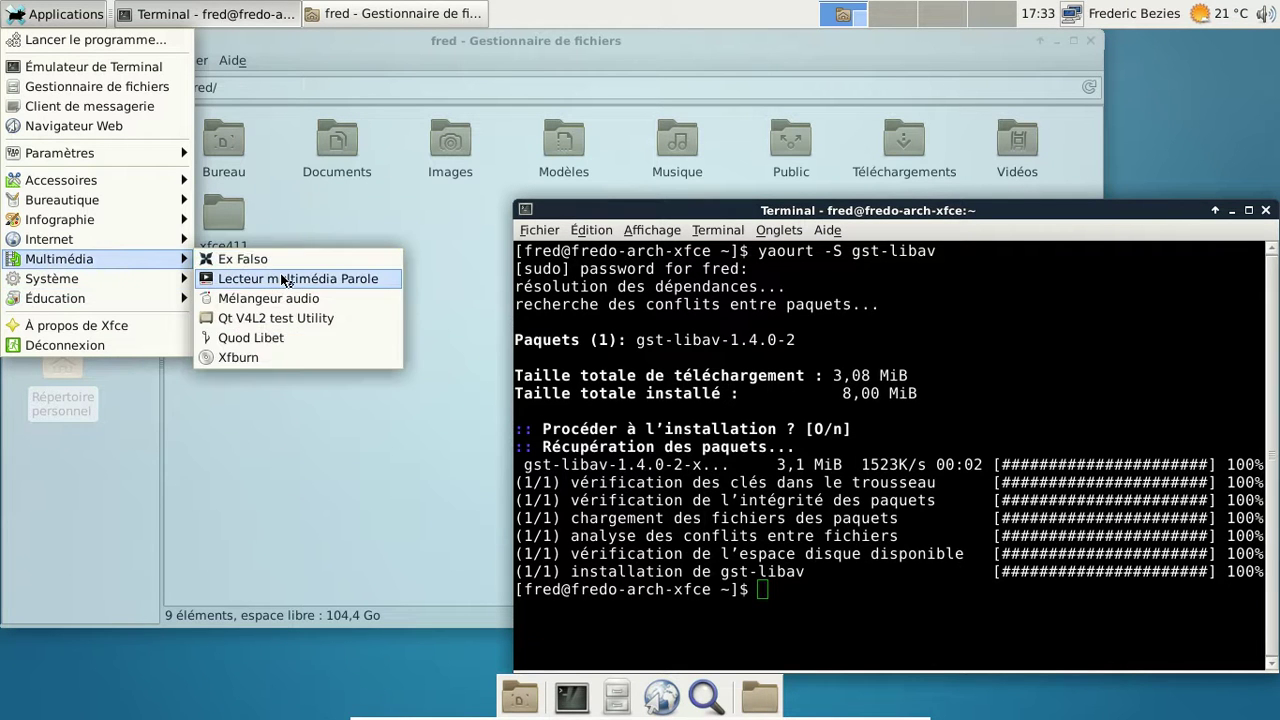
pyautogui.click(283, 280)
# Open big_buck_bunny_480p_stereo.avi from the Téléchargements folder in Parole and play it.
pyautogui.click(312, 190)
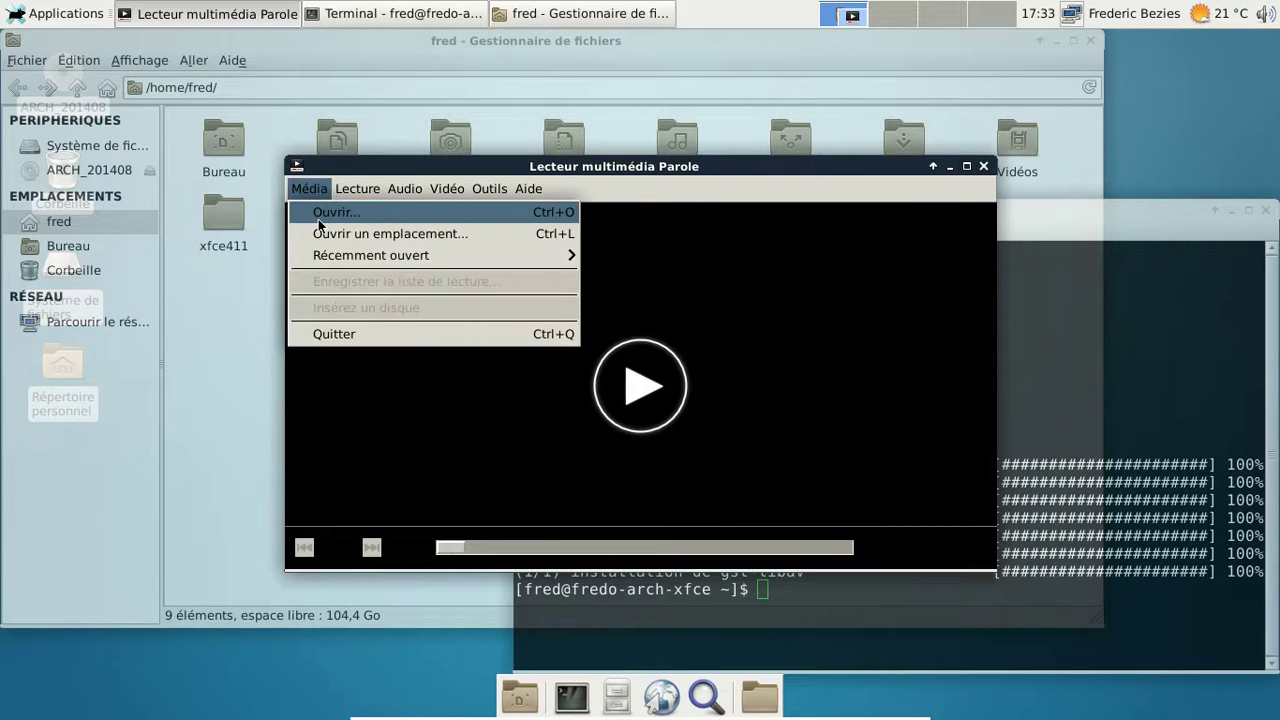
pyautogui.click(318, 219)
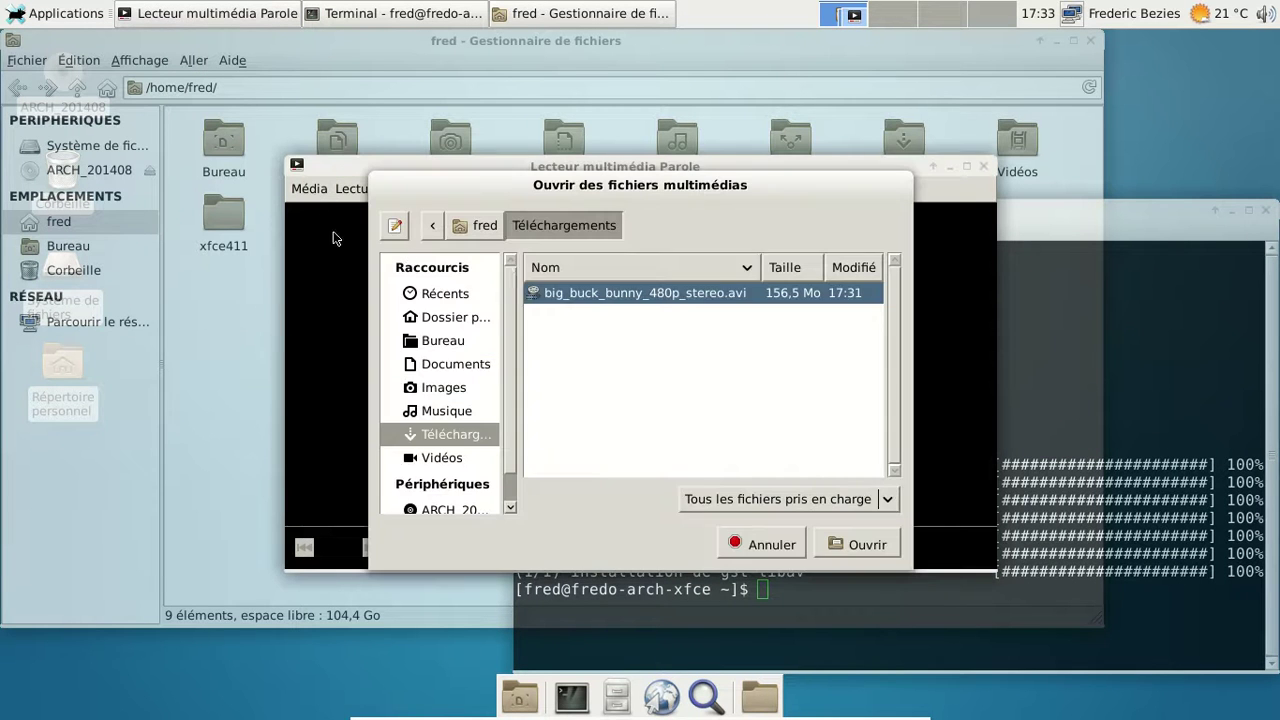
pyautogui.click(840, 544)
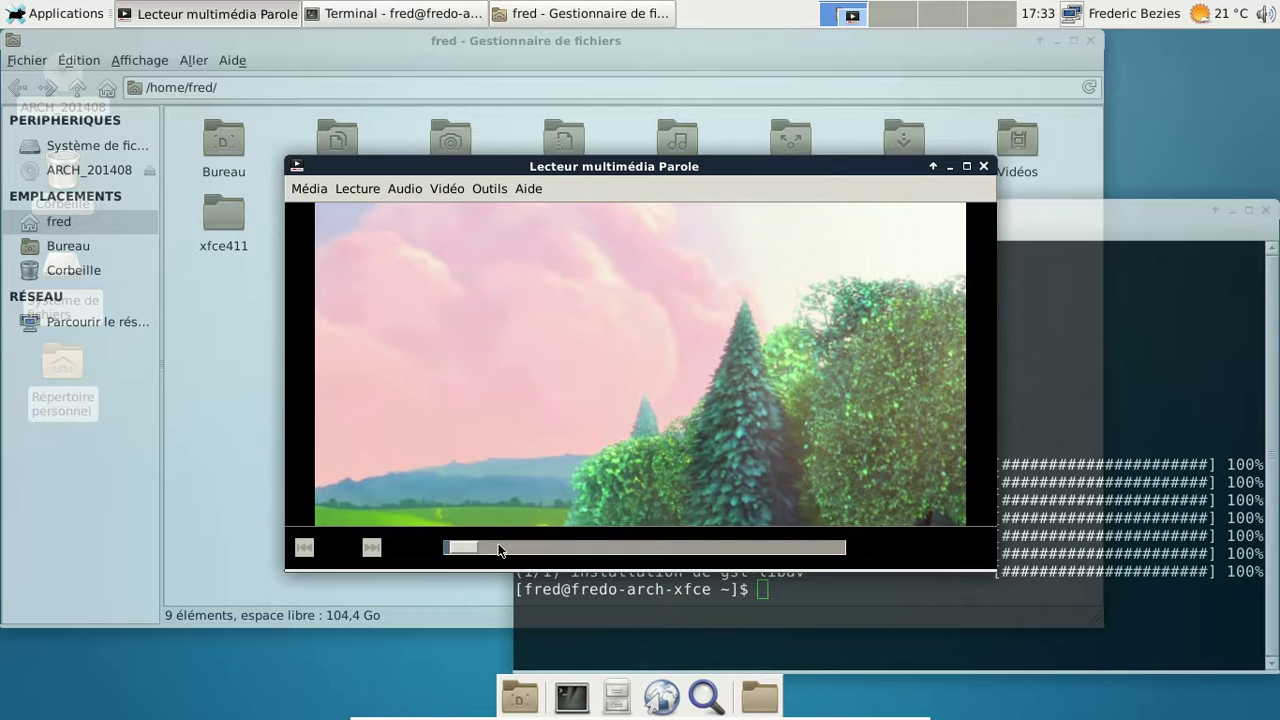
# Skip ahead twice in the playing video, closing the terminal window in between.
pyautogui.click(502, 548)
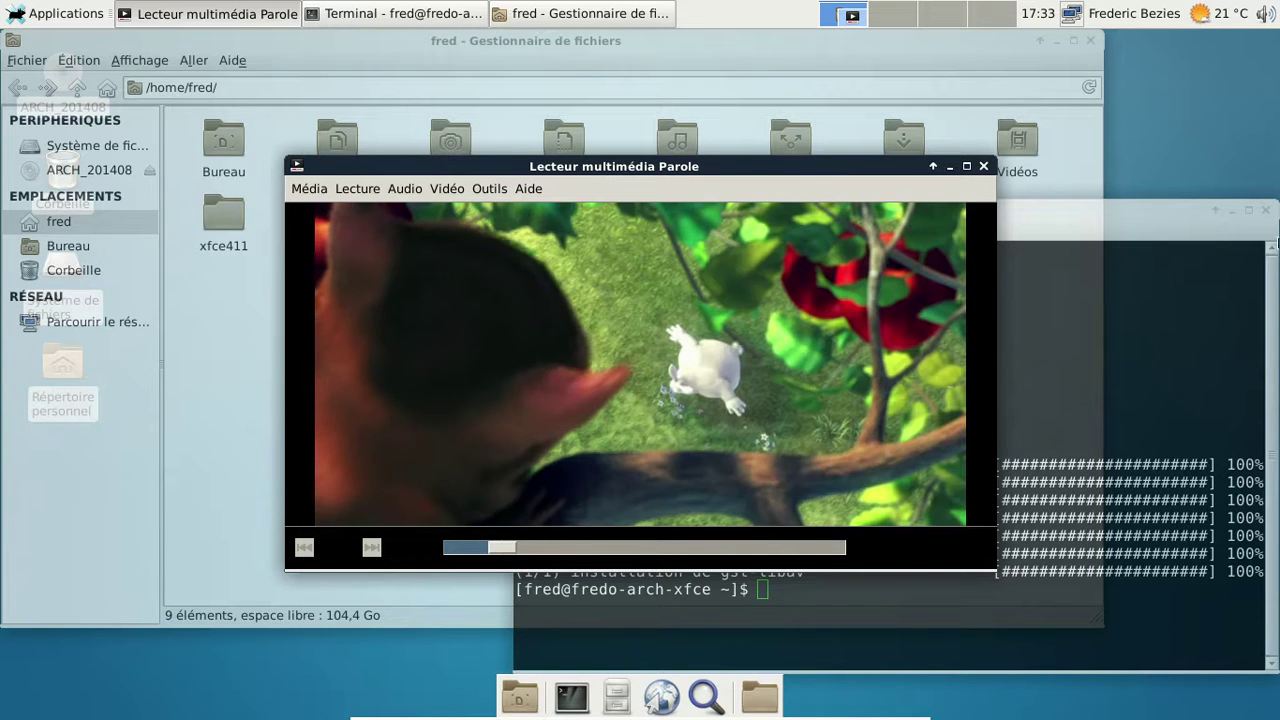
pyautogui.click(1265, 210)
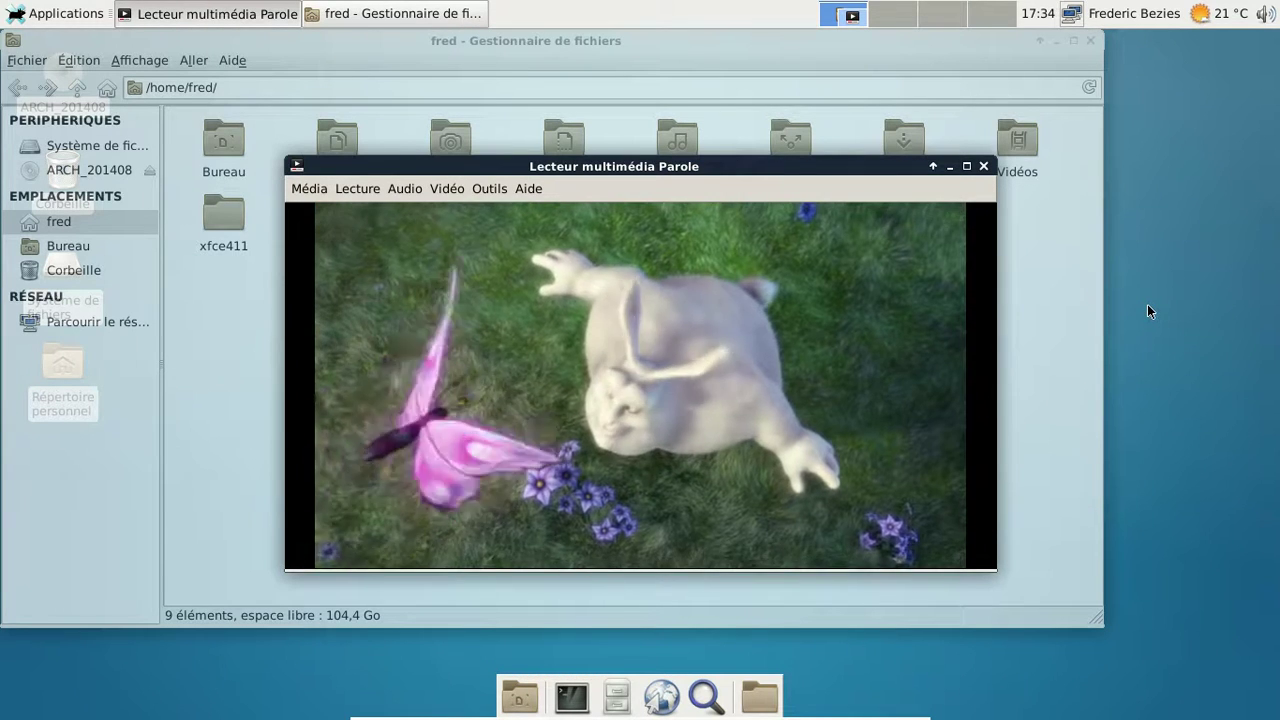
pyautogui.moveTo(698, 354)
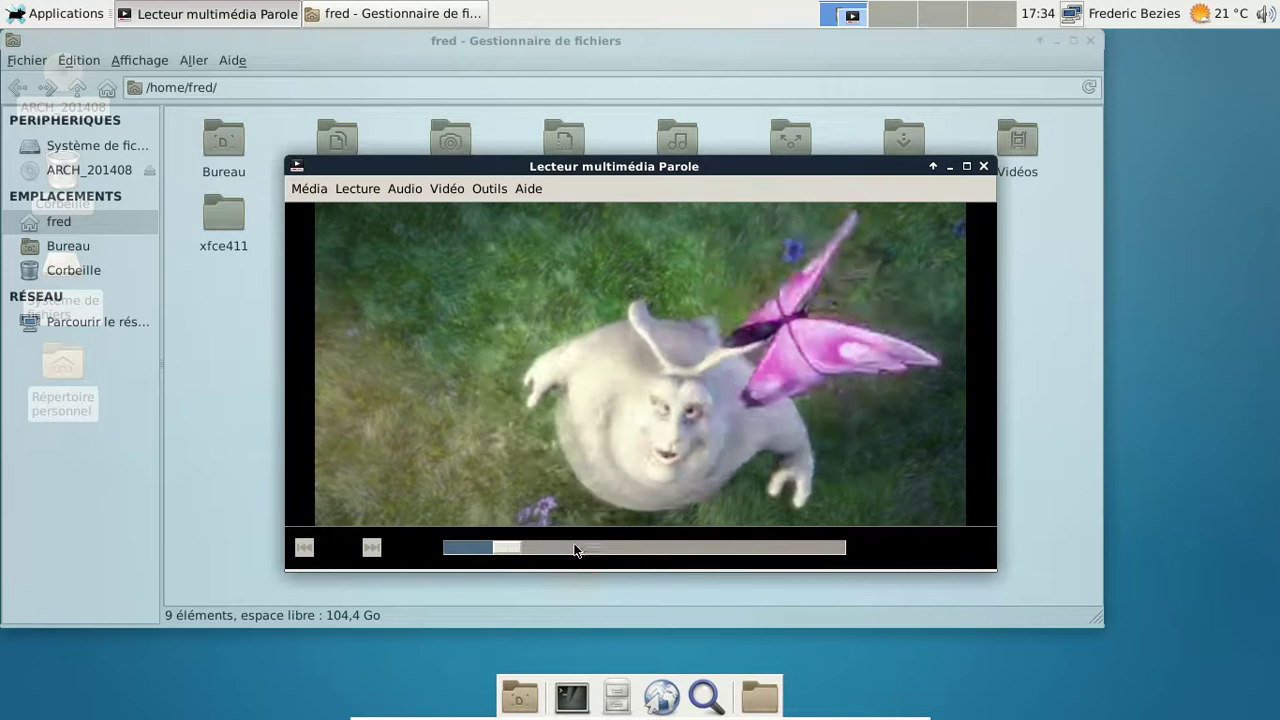
pyautogui.click(590, 548)
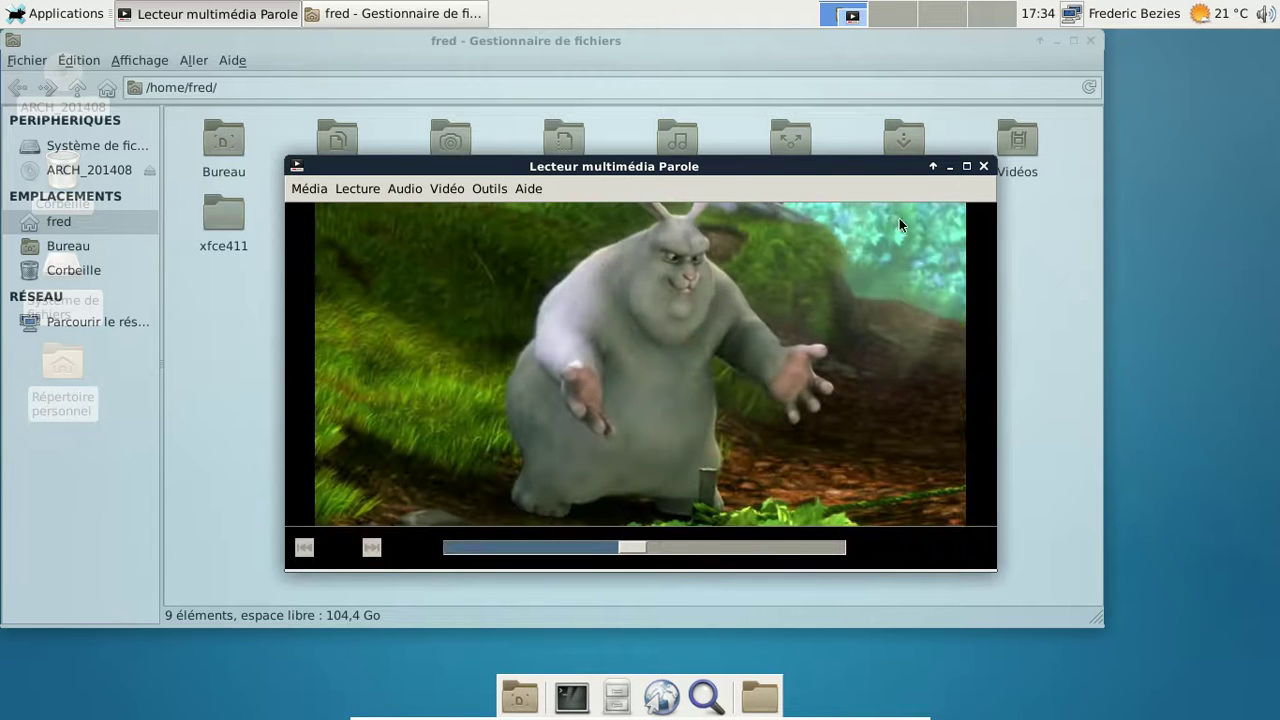
# Close the Parole player and file manager windows and shut down the Xfce system through the session's log-out options.
pyautogui.click(983, 168)
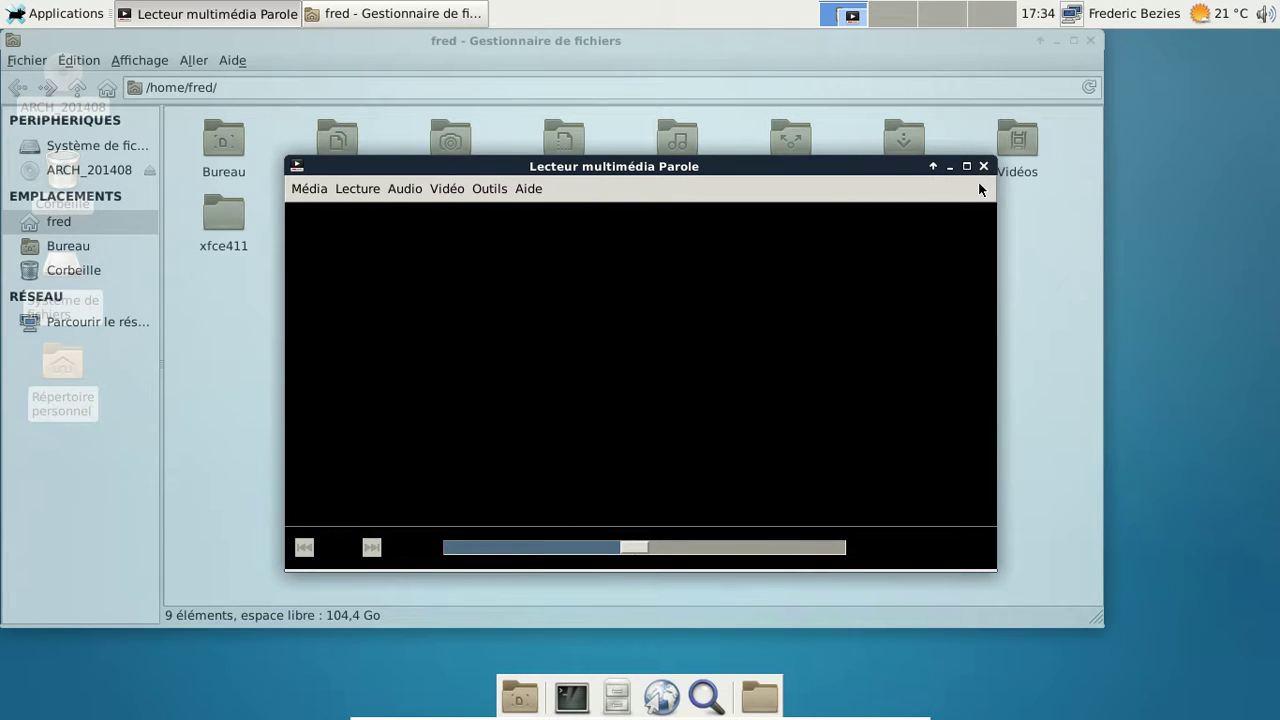
pyautogui.click(1091, 41)
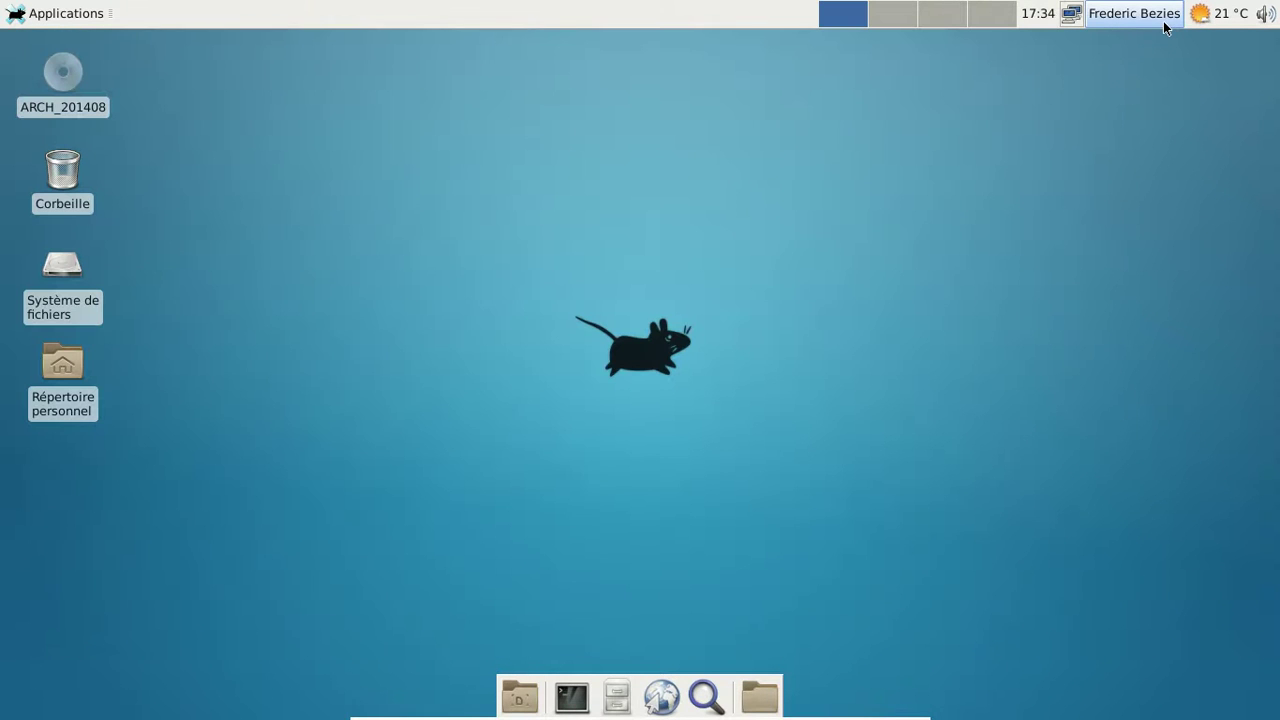
pyautogui.click(1107, 20)
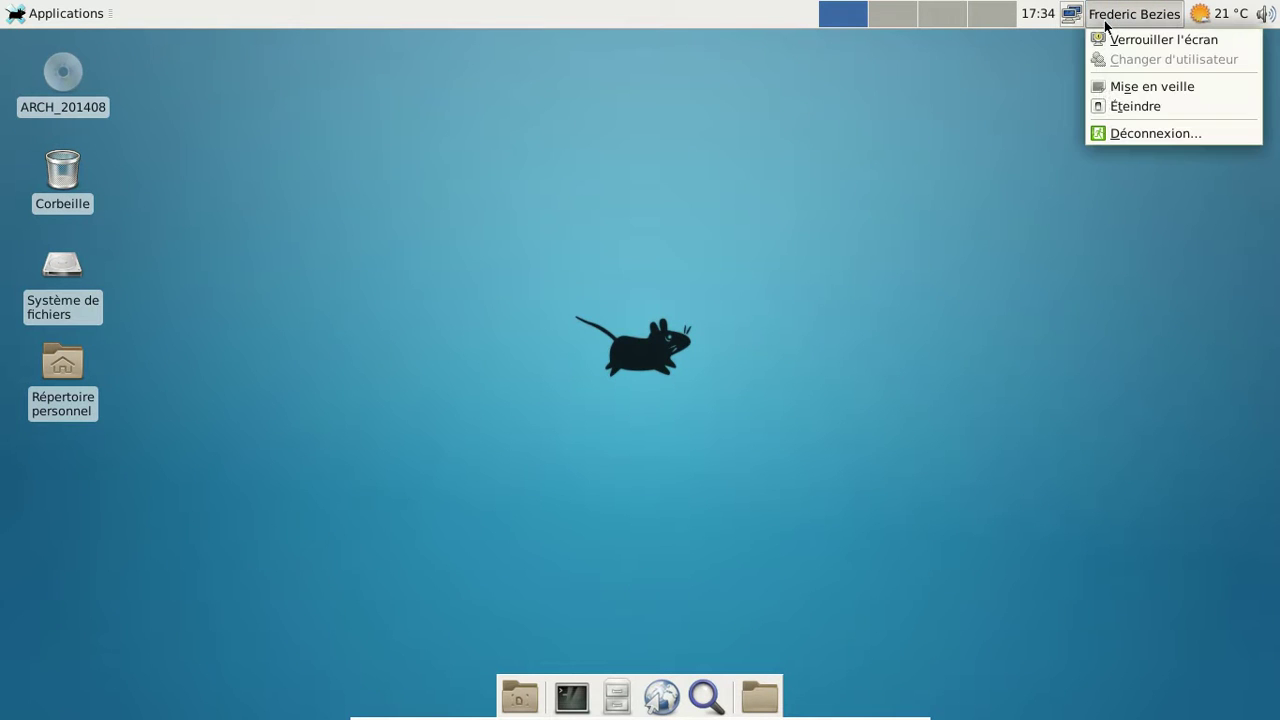
pyautogui.click(1108, 131)
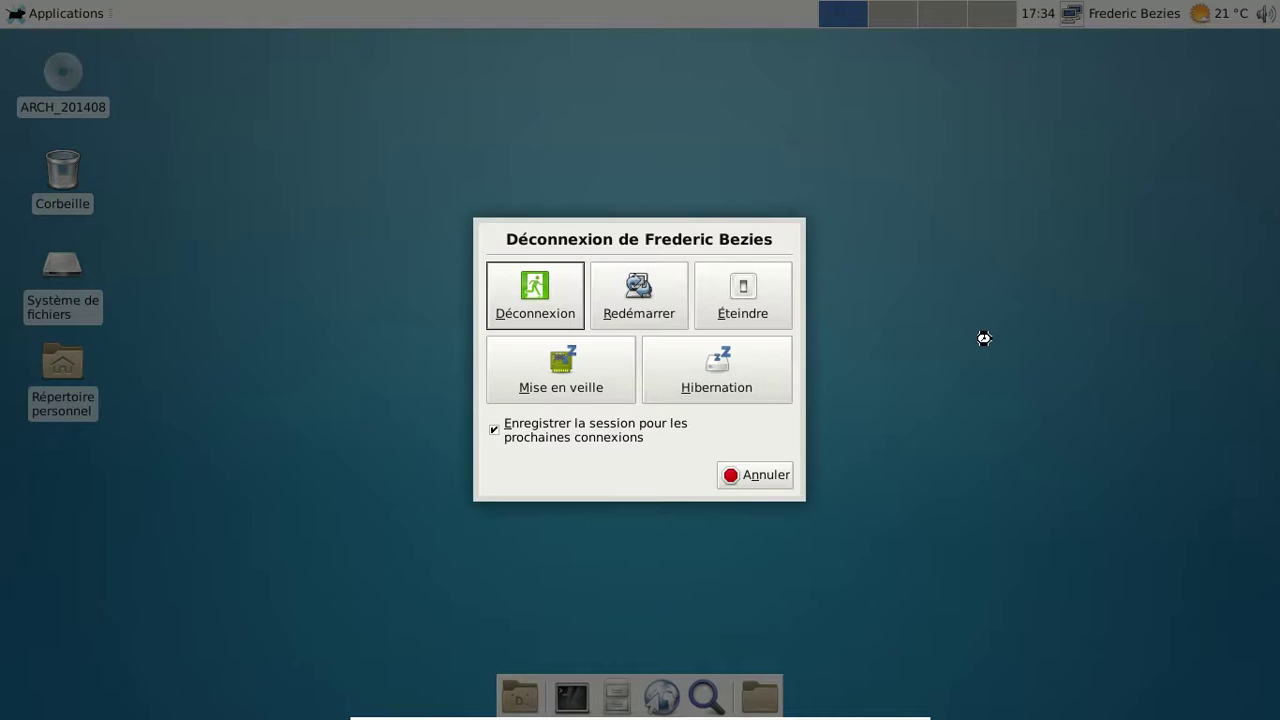
pyautogui.click(719, 289)
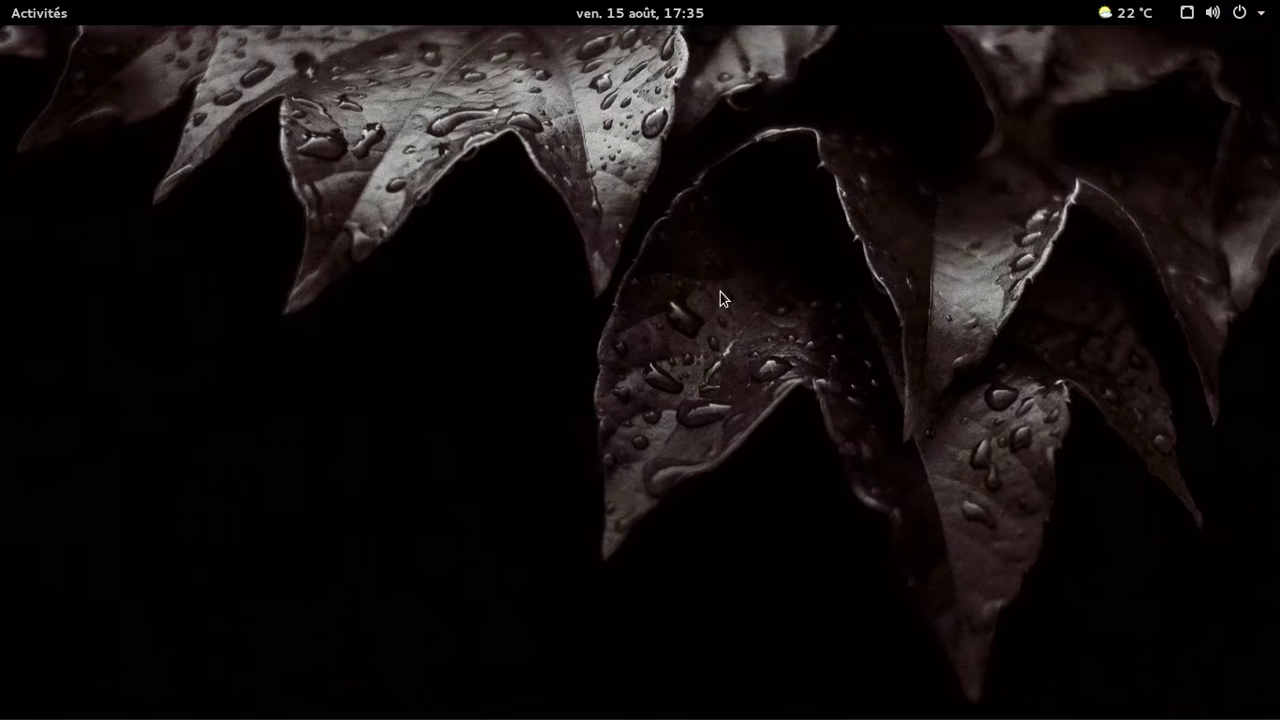
pyautogui.press('super+m')
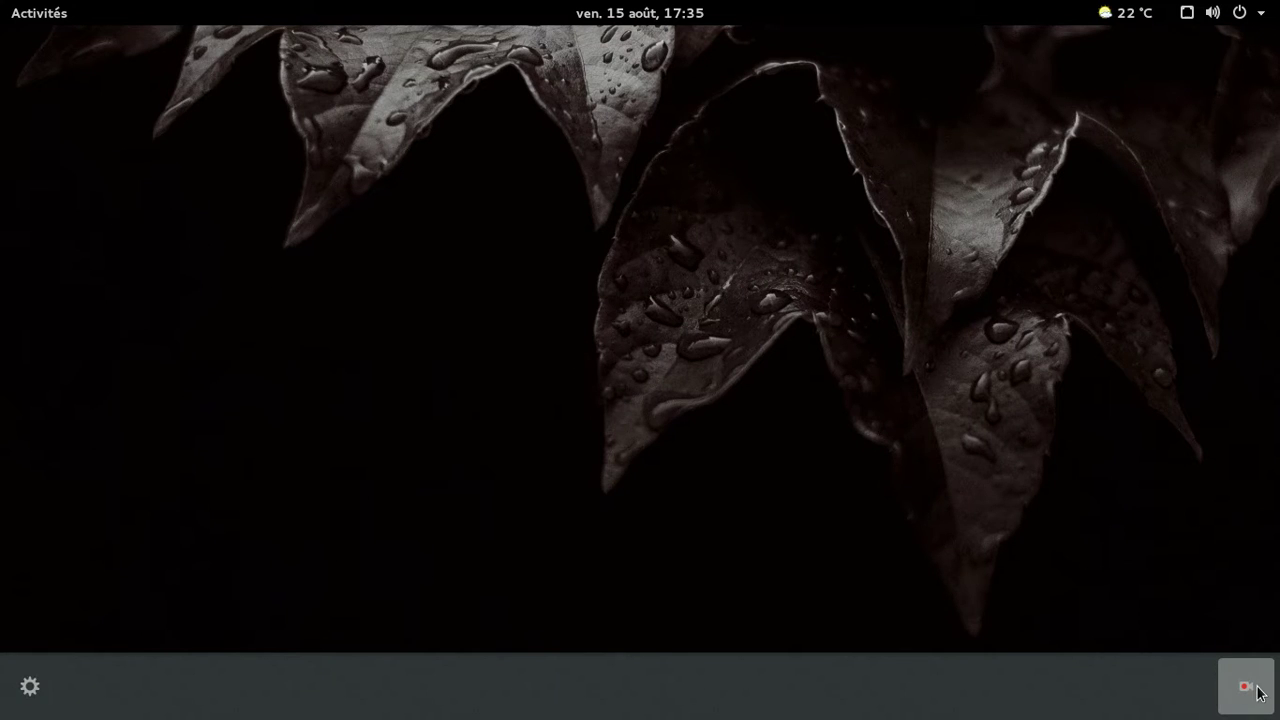